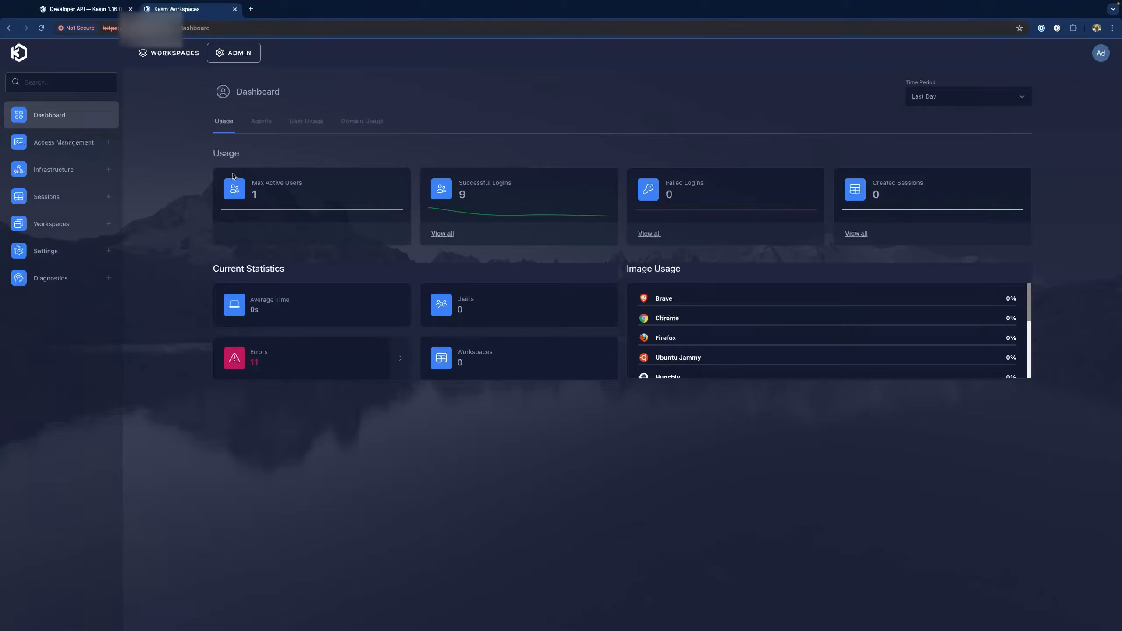
Add an API key named OperatorsCourse under Settings > Developers and save it
{"action": "left_click", "coordinate": [45, 251]}
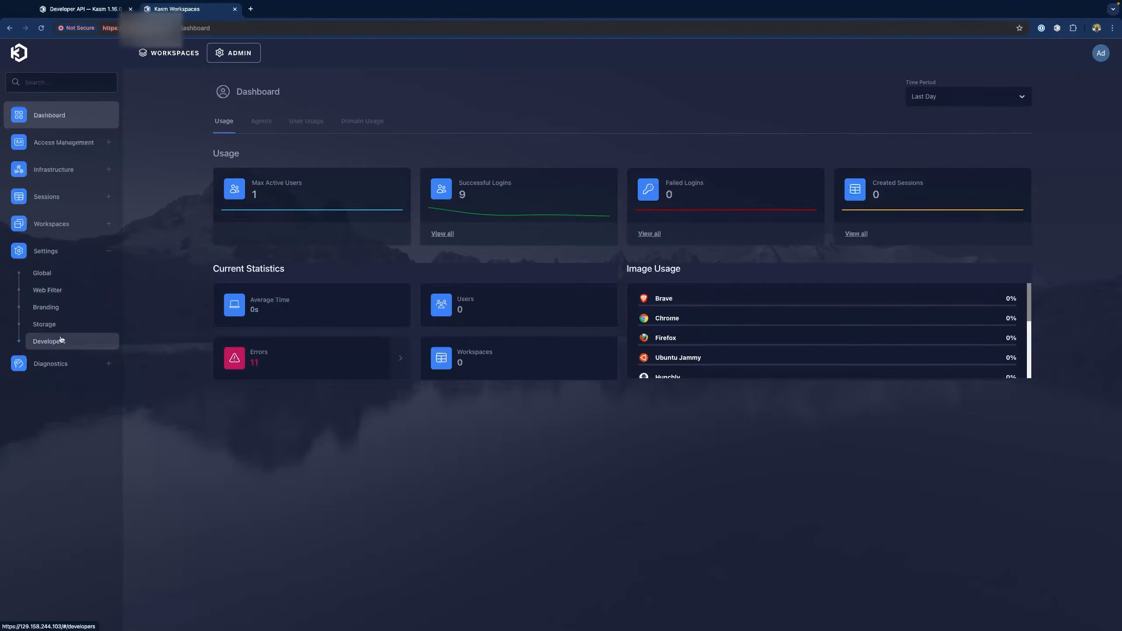
{"action": "left_click", "coordinate": [62, 340]}
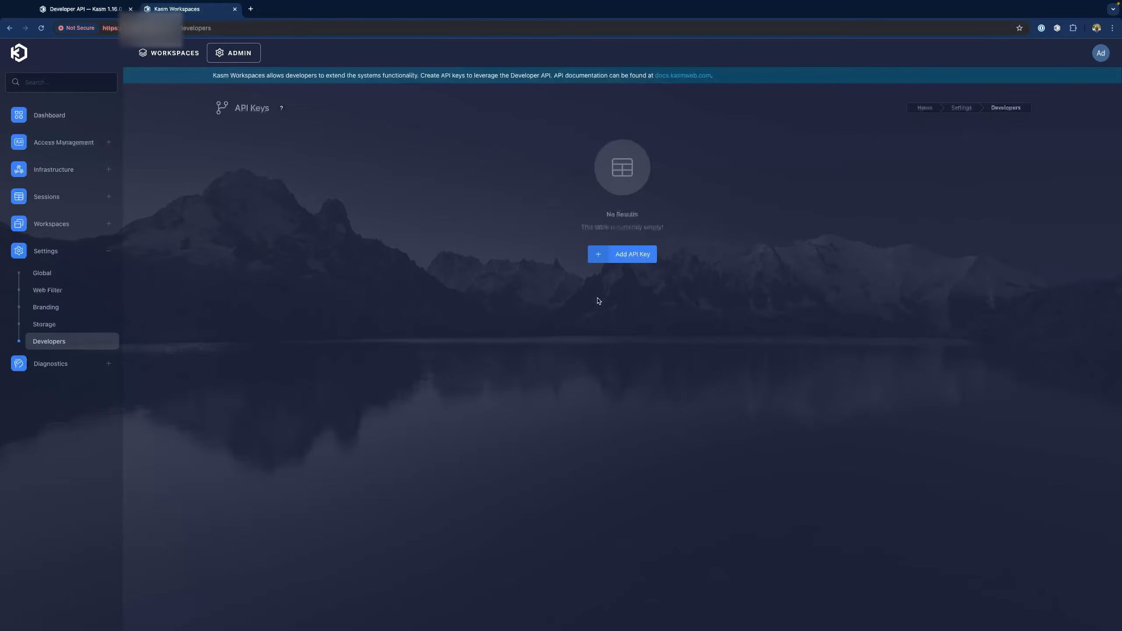
{"action": "left_click", "coordinate": [634, 260]}
{"action": "left_click", "coordinate": [431, 218]}
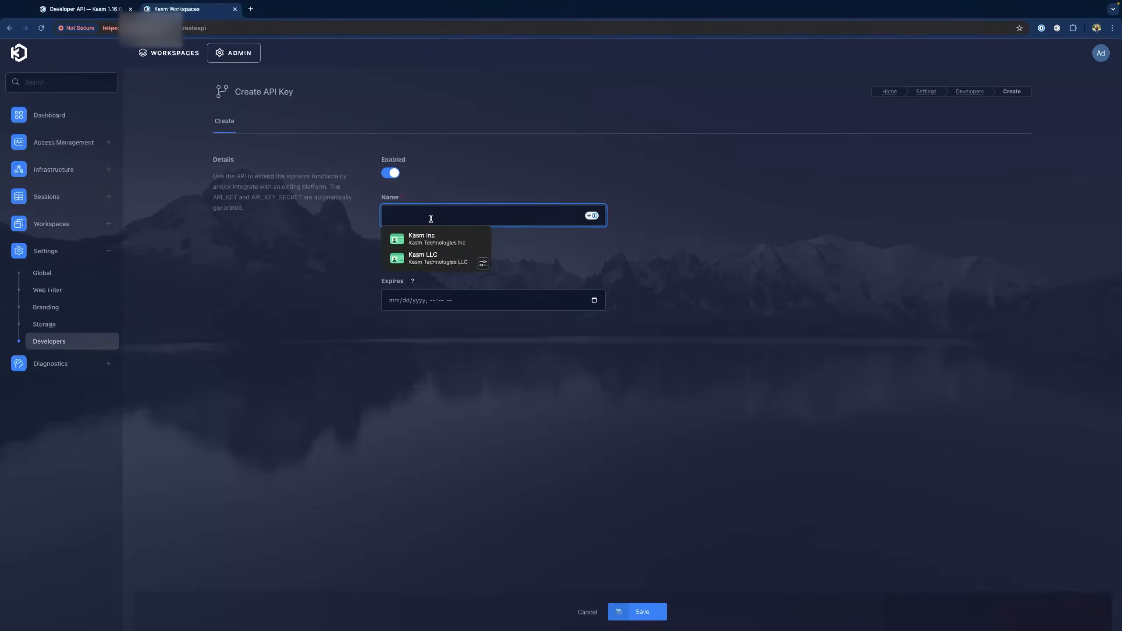
{"action": "type", "text": "OperatorsCourse"}
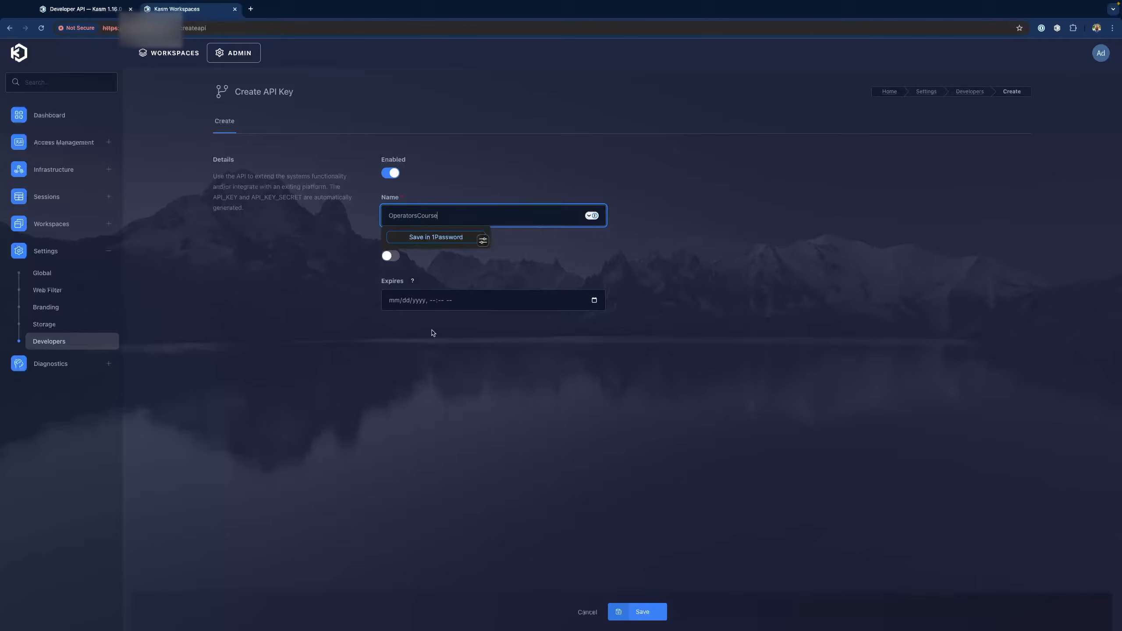
{"action": "left_click", "coordinate": [503, 410]}
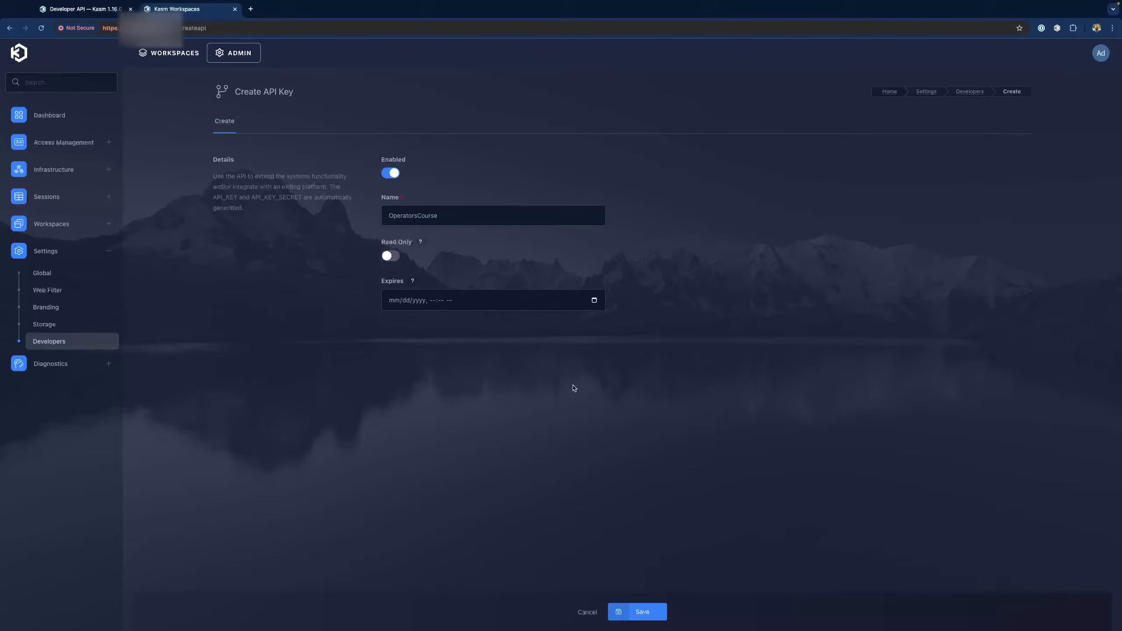
{"action": "left_click", "coordinate": [648, 614]}
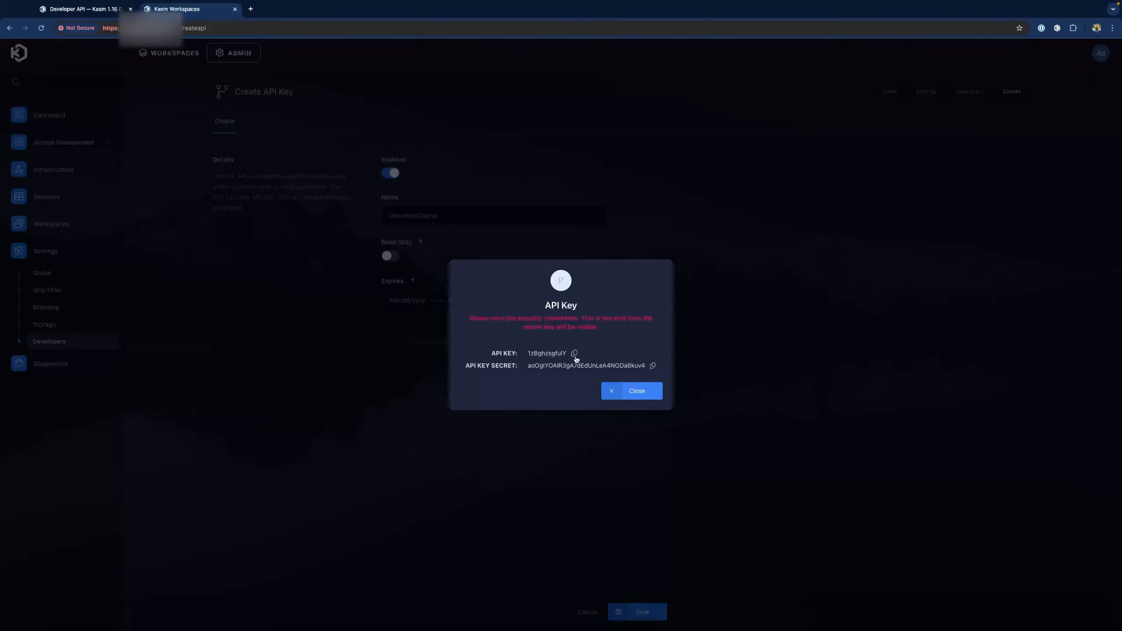
Copy the generated API key into the Key: line of API Example.txt
{"action": "left_click", "coordinate": [575, 354]}
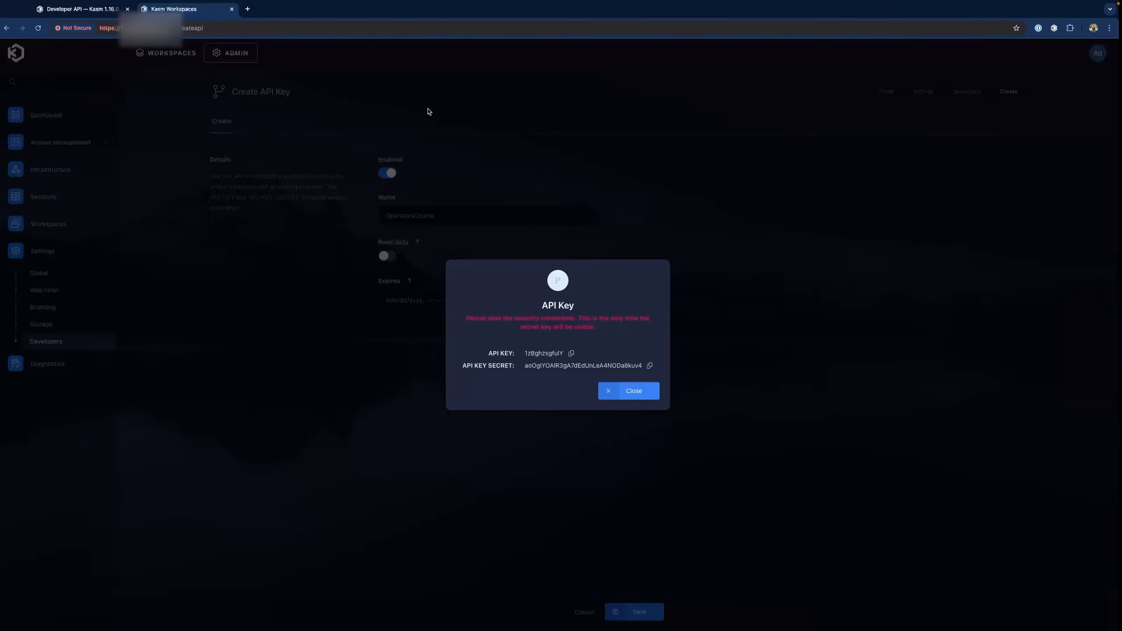
{"action": "key", "text": "ctrl+Left"}
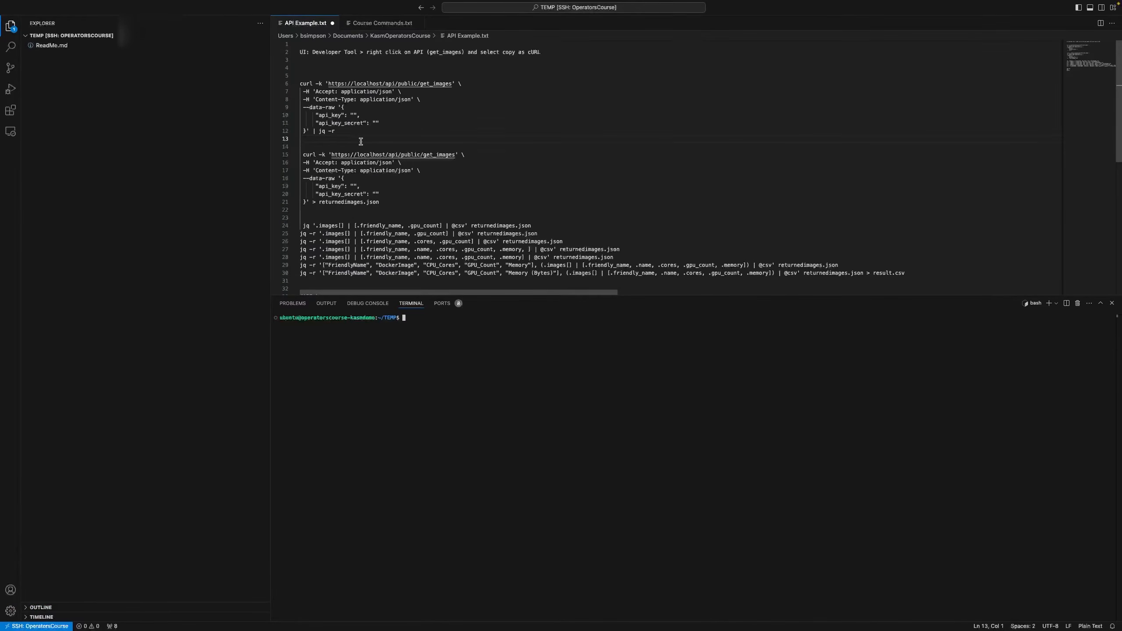
{"action": "scroll", "coordinate": [353, 146], "scroll_direction": "down", "scroll_amount": 5}
{"action": "left_click", "coordinate": [332, 211]}
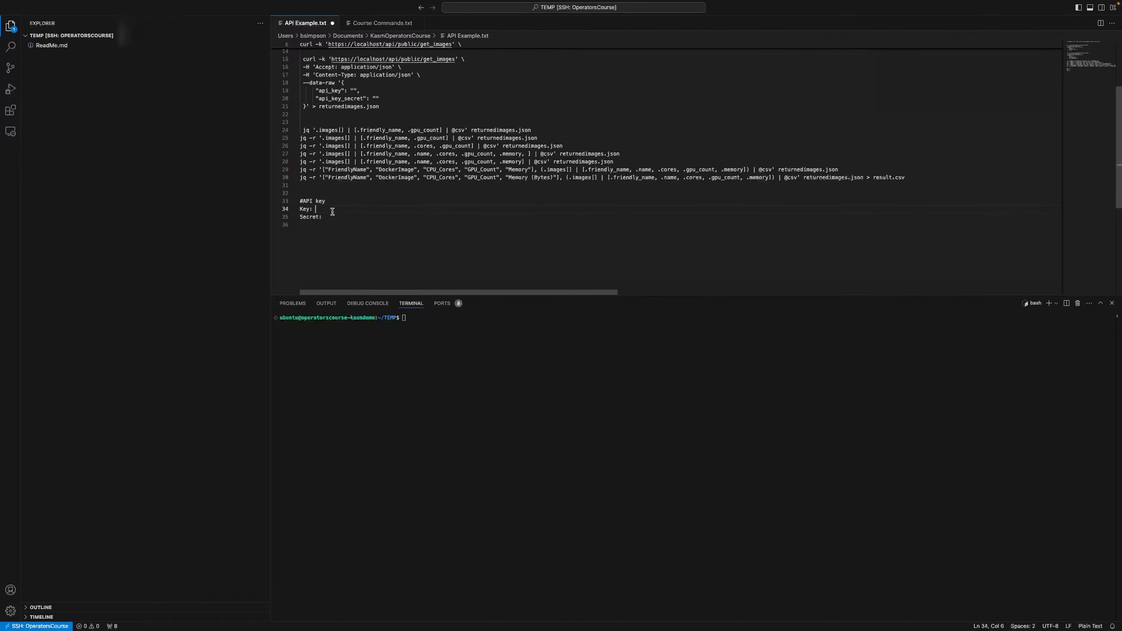
{"action": "key", "text": "super+v"}
{"action": "key", "text": "ctrl+Right"}
Copy the generated API secret into the Secret: line of API Example.txt
{"action": "left_click", "coordinate": [652, 366]}
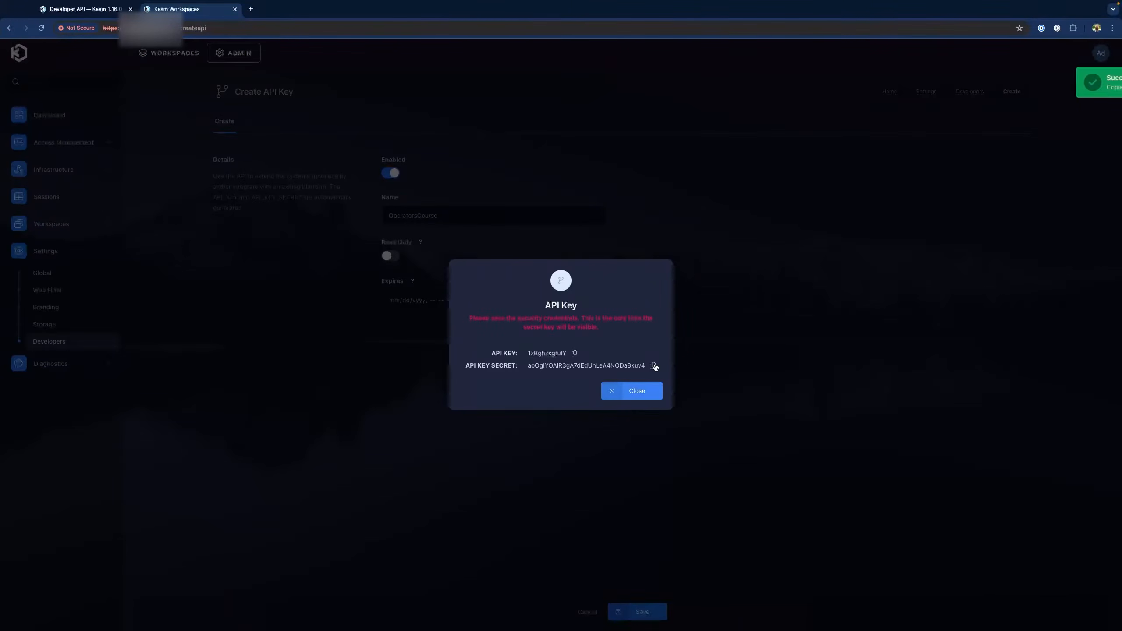
{"action": "key", "text": "ctrl+Left"}
{"action": "left_click", "coordinate": [352, 217]}
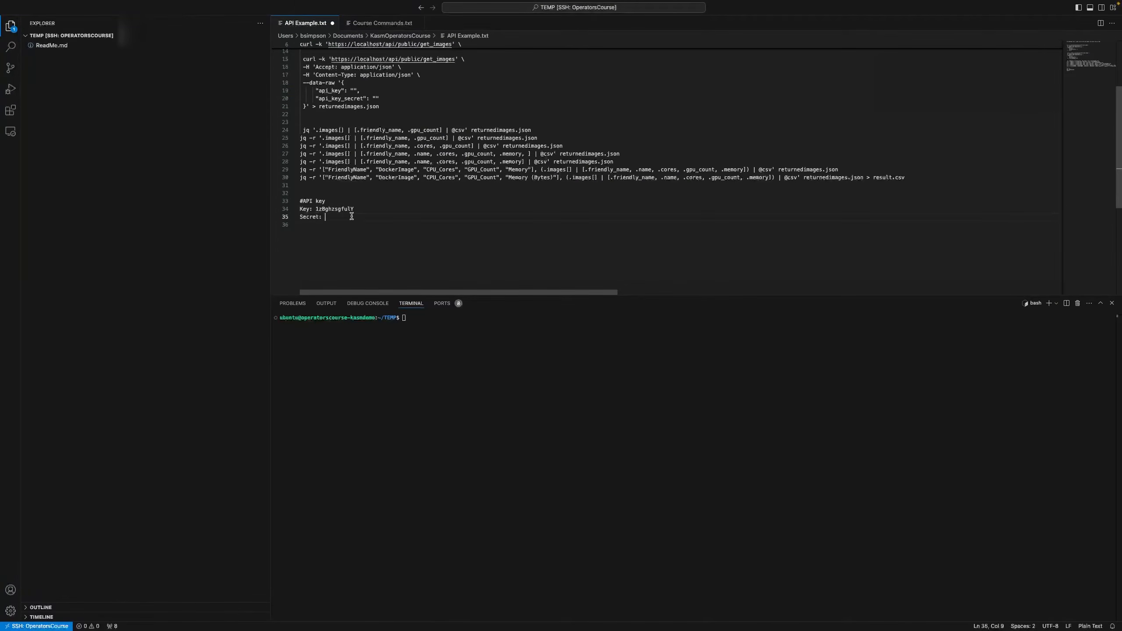
{"action": "key", "text": "super+v"}
{"action": "key", "text": "ctrl+Right"}
Close the key dialog and add the User permission to the key
{"action": "left_click", "coordinate": [636, 390]}
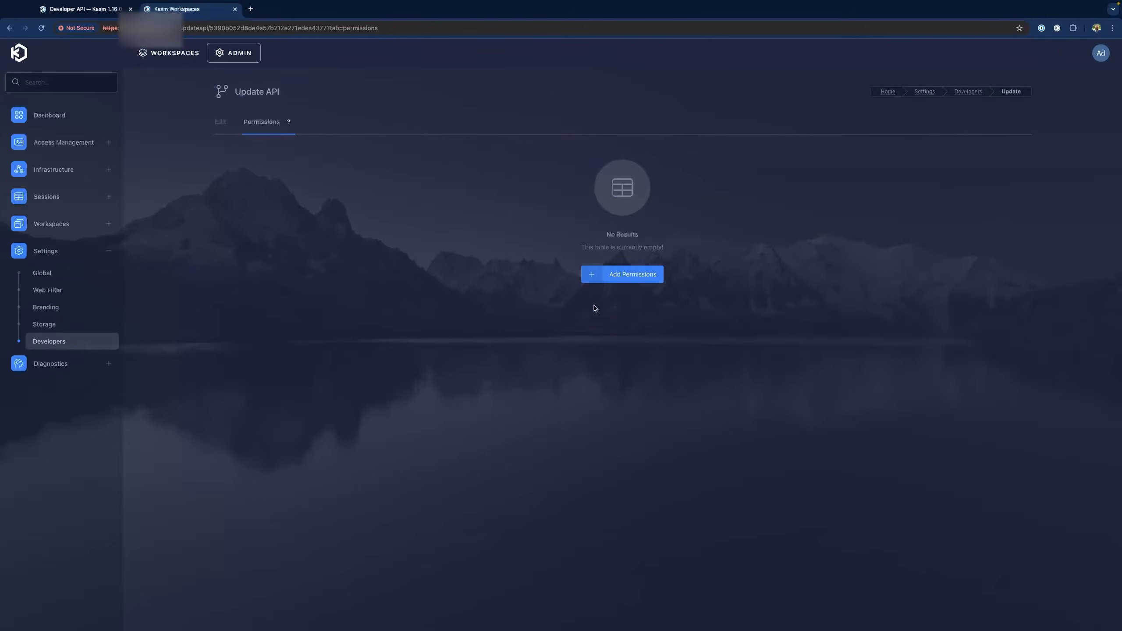
{"action": "left_click", "coordinate": [642, 281]}
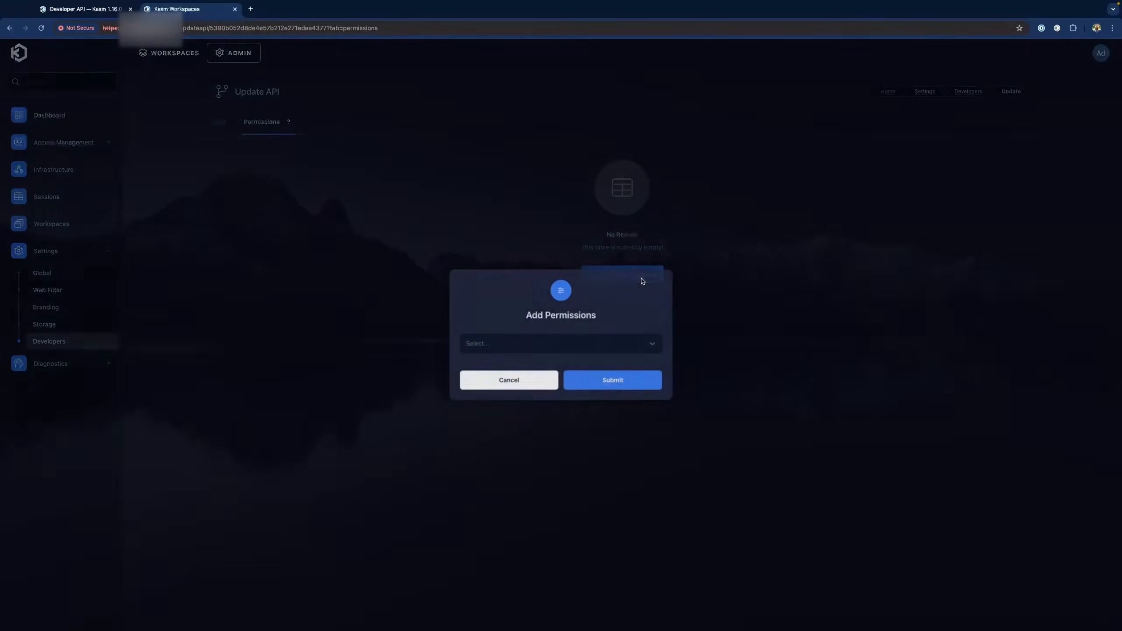
{"action": "left_click", "coordinate": [551, 347]}
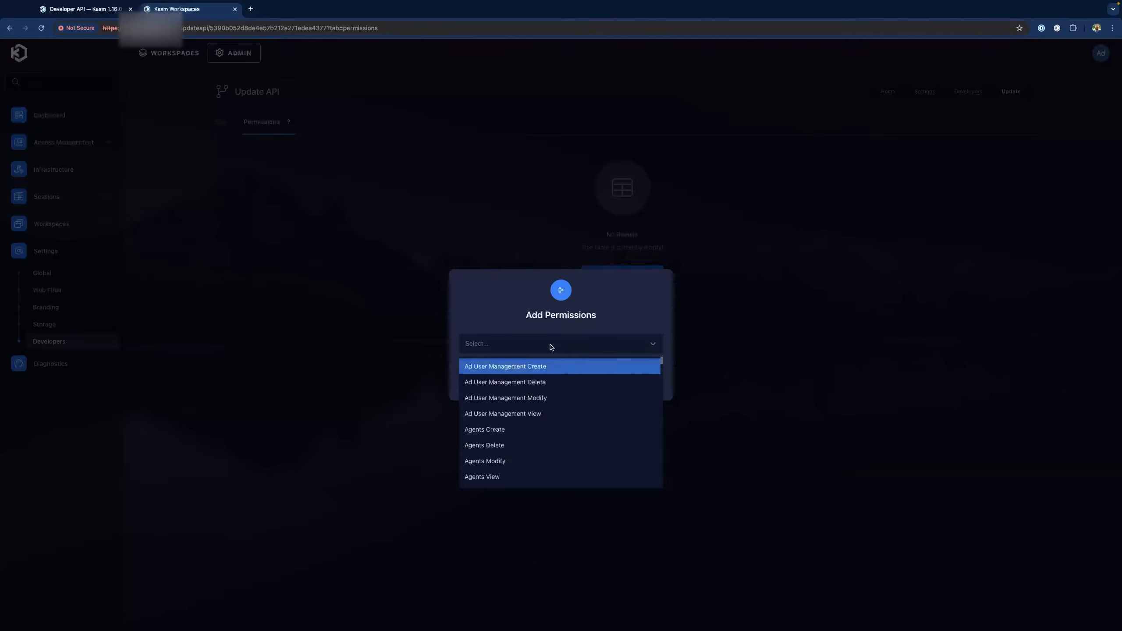
{"action": "type", "text": "user"}
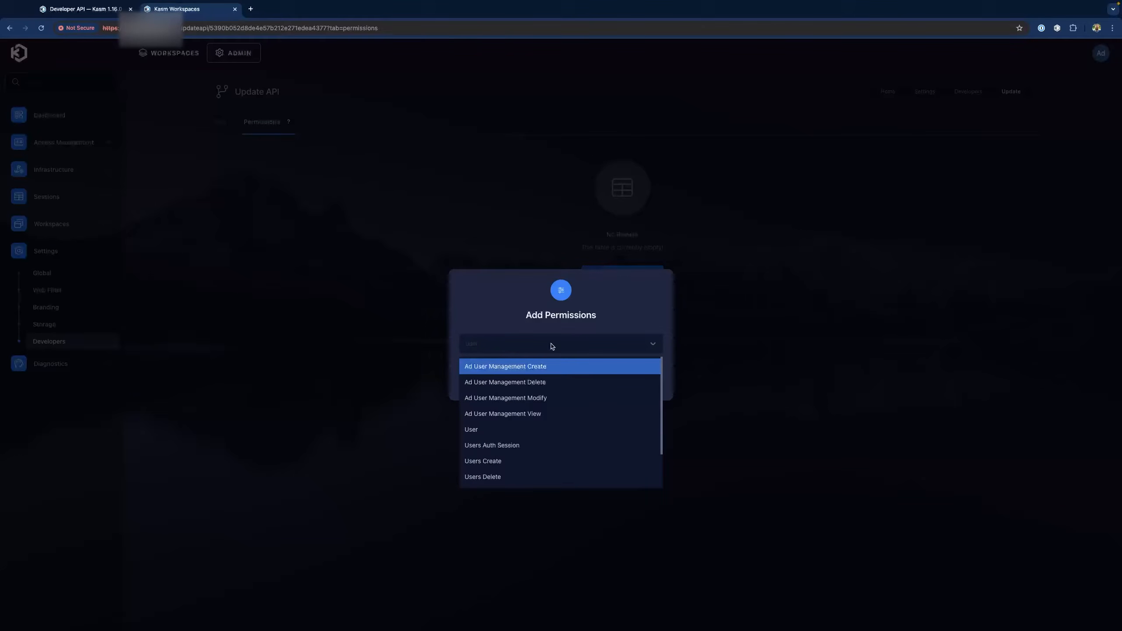
{"action": "left_click", "coordinate": [530, 429]}
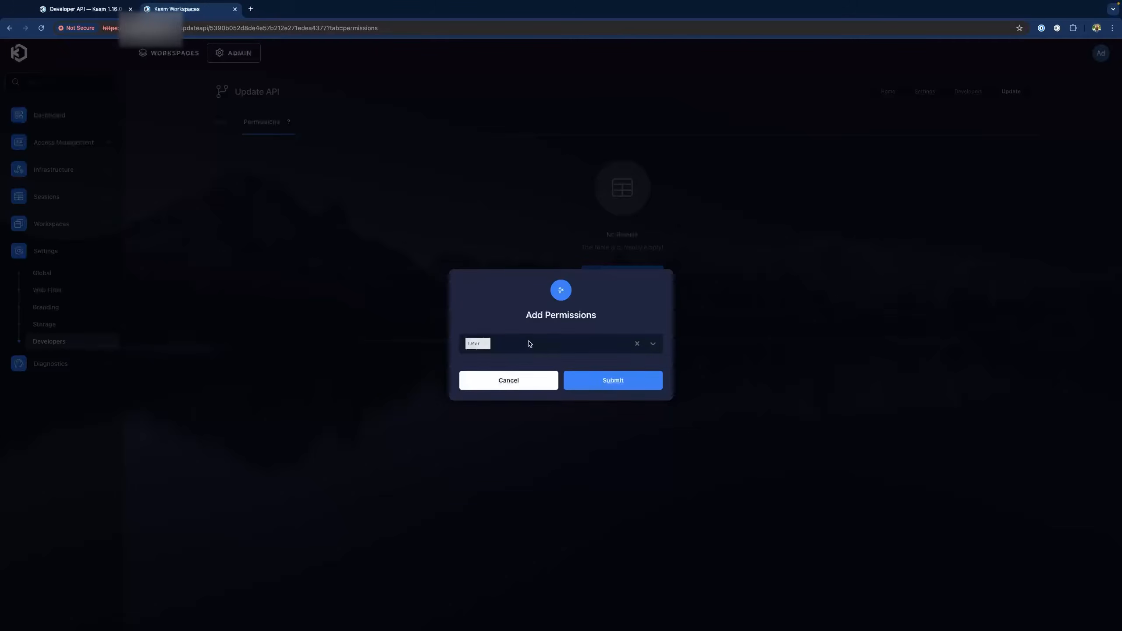
{"action": "left_click", "coordinate": [595, 381]}
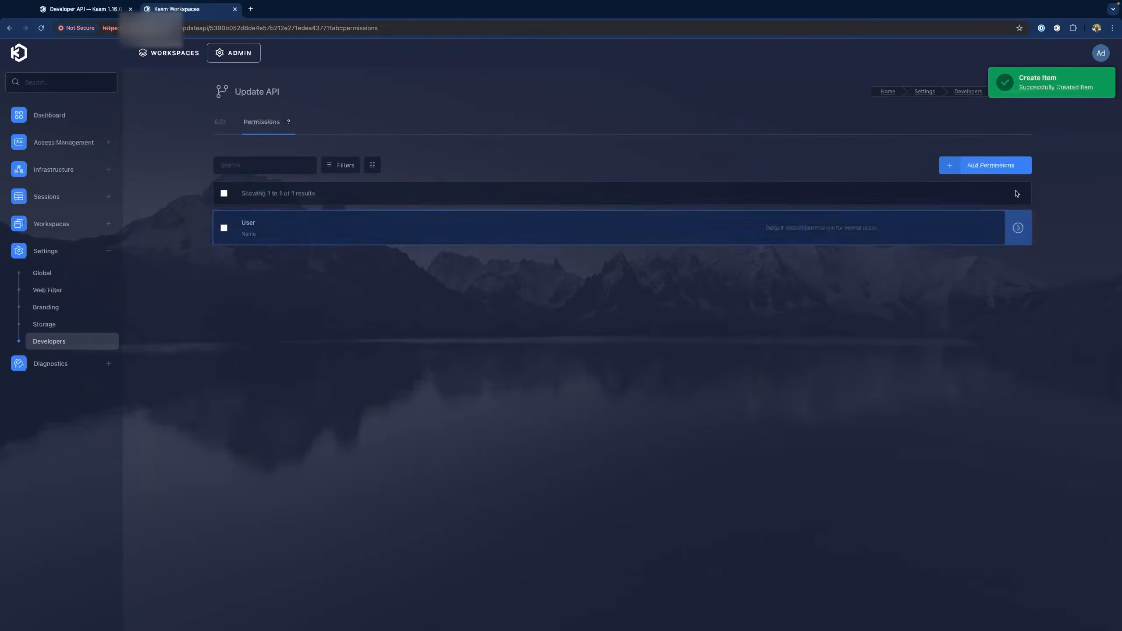
Add the Users Auth Session permission to the key
{"action": "left_click", "coordinate": [1009, 165]}
{"action": "left_click", "coordinate": [525, 345]}
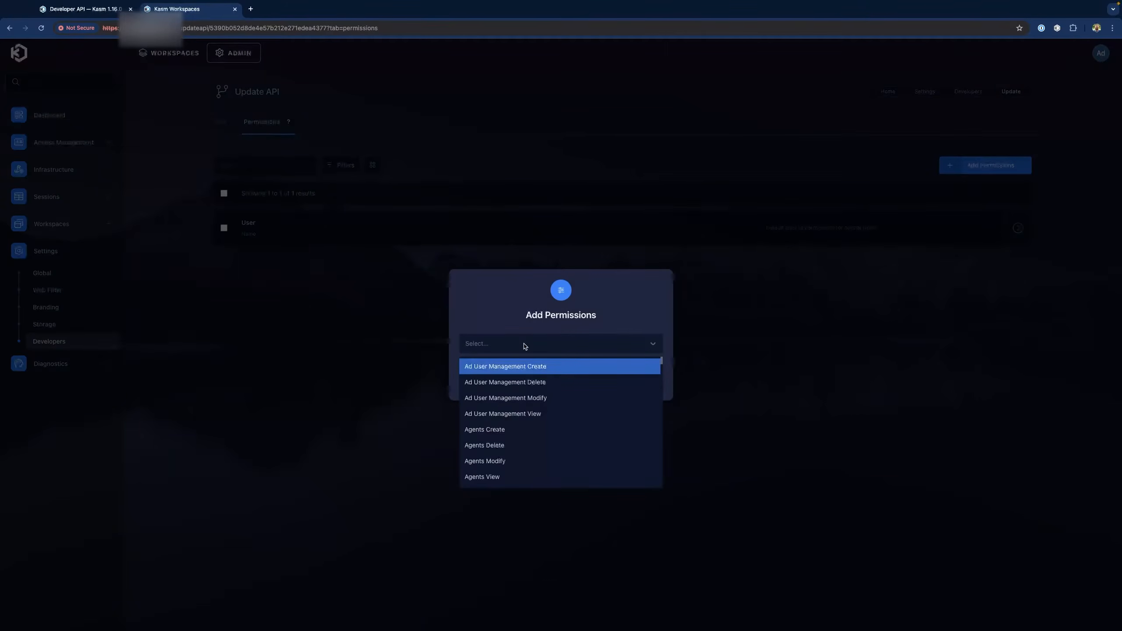
{"action": "type", "text": "user"}
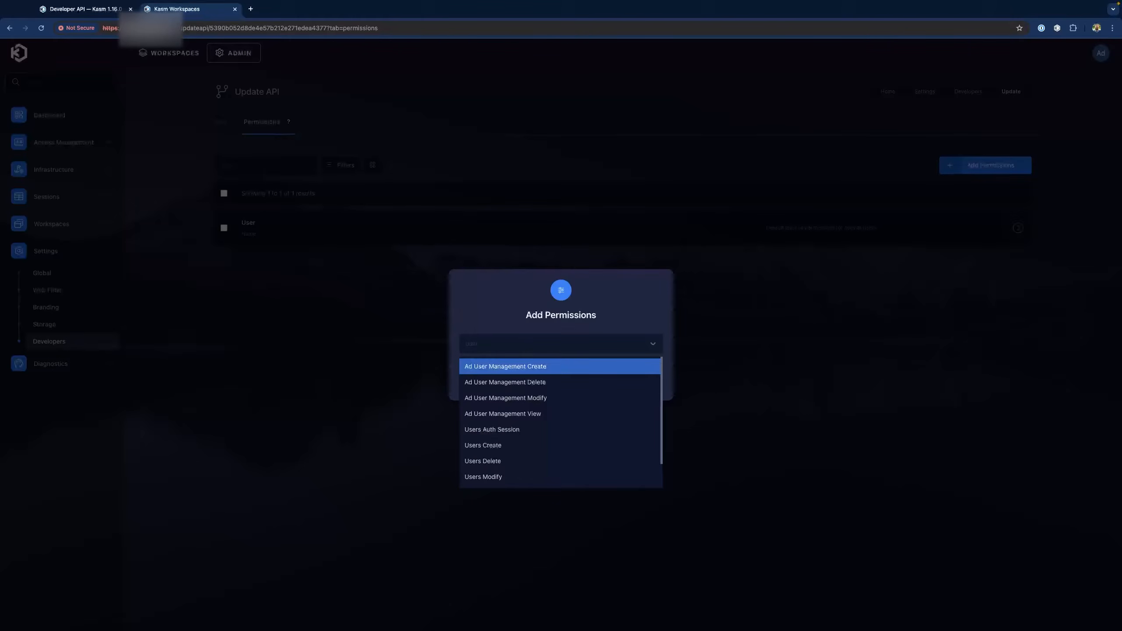
{"action": "left_click", "coordinate": [530, 429]}
{"action": "left_click", "coordinate": [620, 383]}
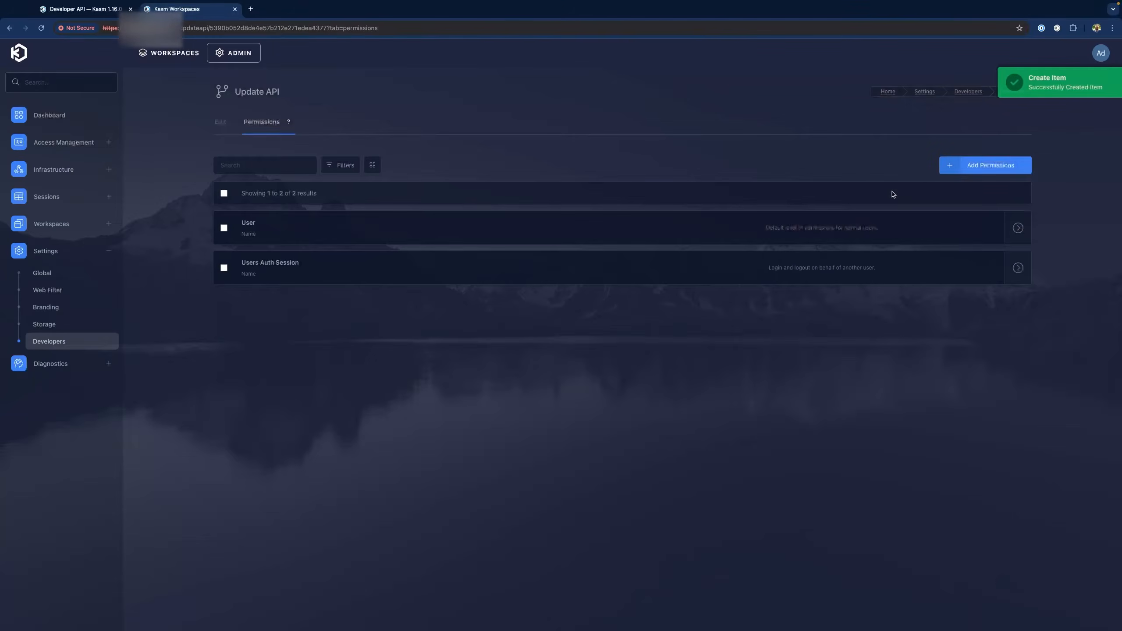
Add the Global Admin permission to the key
{"action": "left_click", "coordinate": [980, 164]}
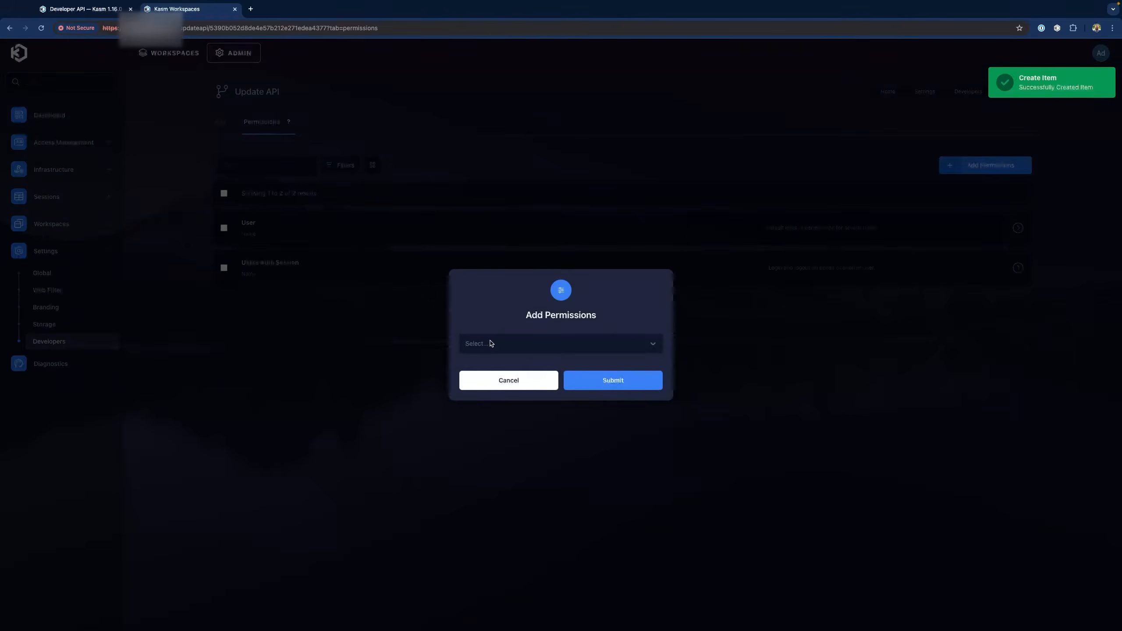
{"action": "left_click", "coordinate": [490, 343]}
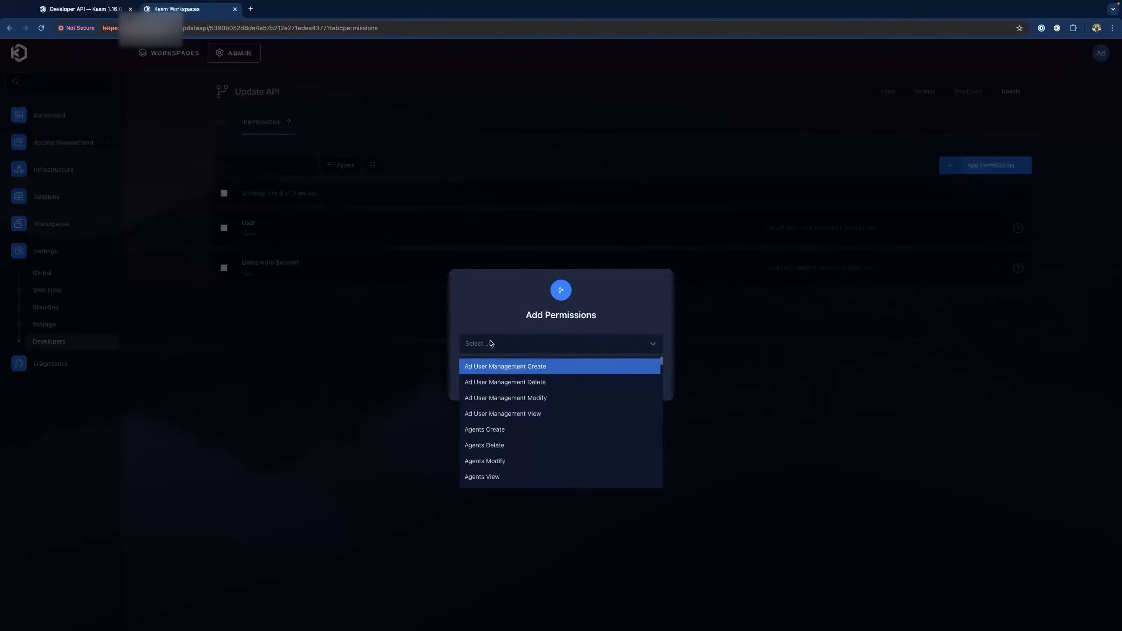
{"action": "type", "text": "adm"}
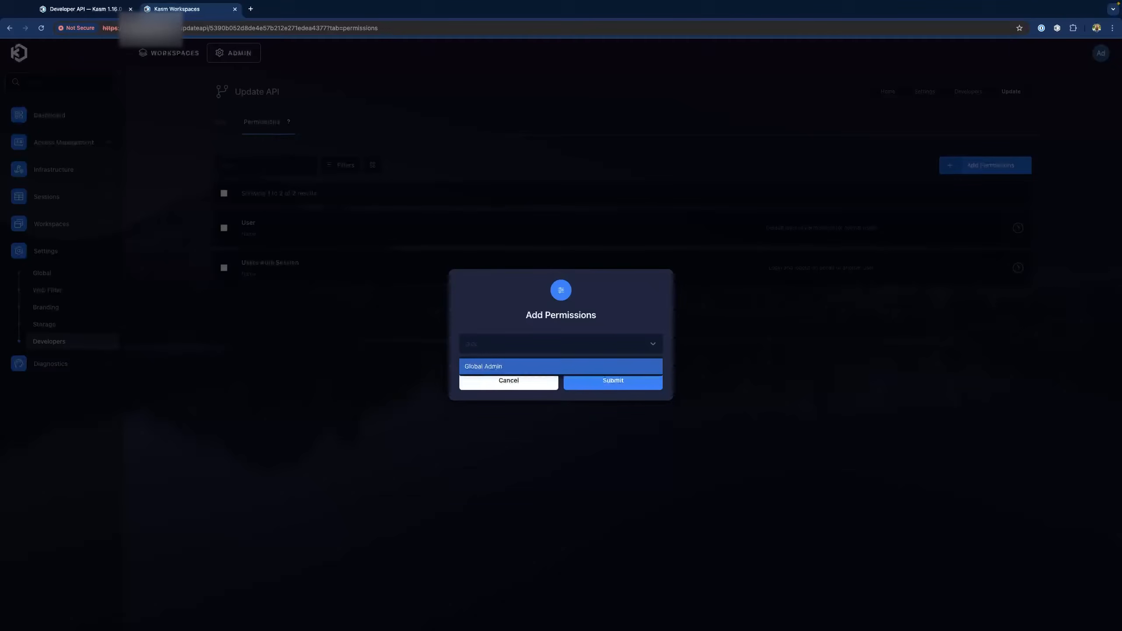
{"action": "key", "text": "Return"}
{"action": "left_click", "coordinate": [604, 383]}
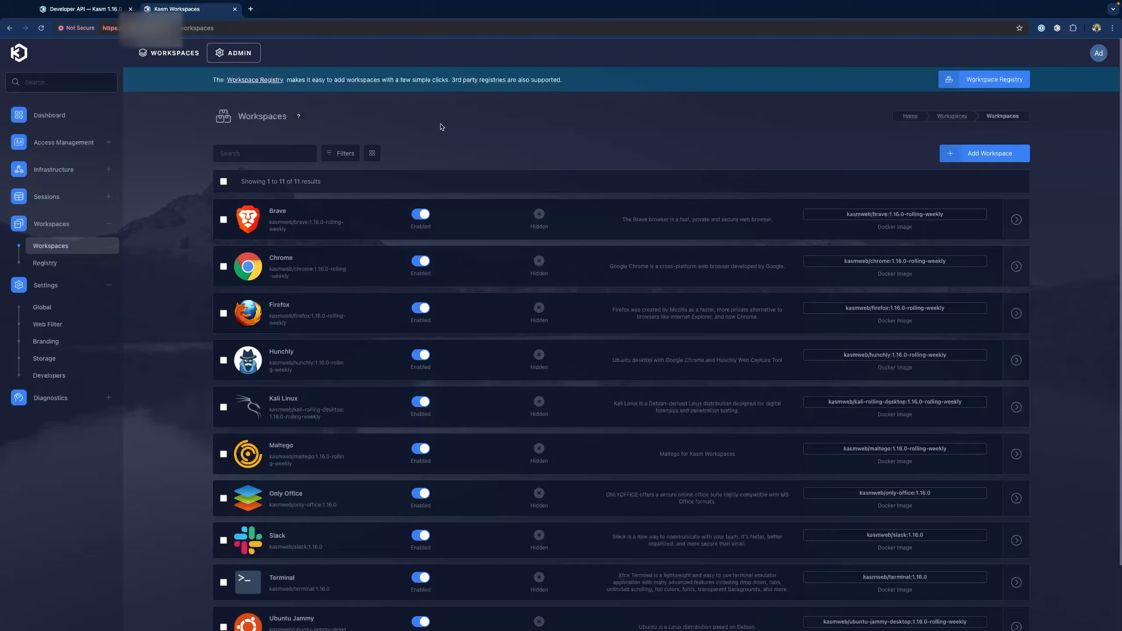
Open Chrome's three-dot menu from the Workspaces page
{"action": "left_click", "coordinate": [1113, 29]}
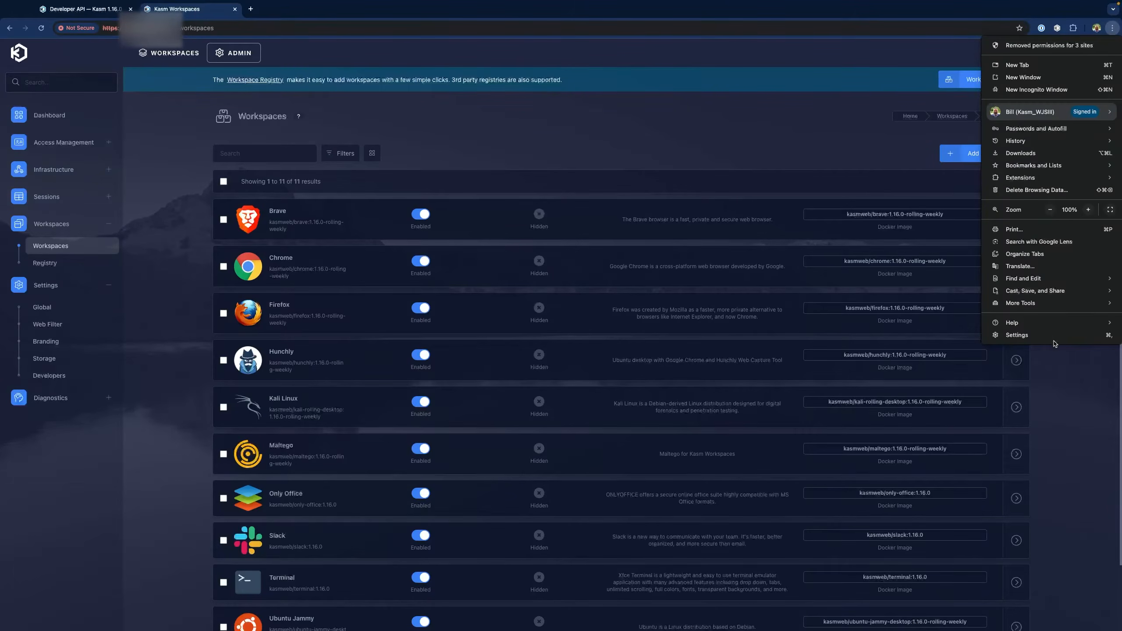
Open Developer Tools, reload the page, and inspect the get_images JSON response
{"action": "mouse_move", "coordinate": [1034, 305]}
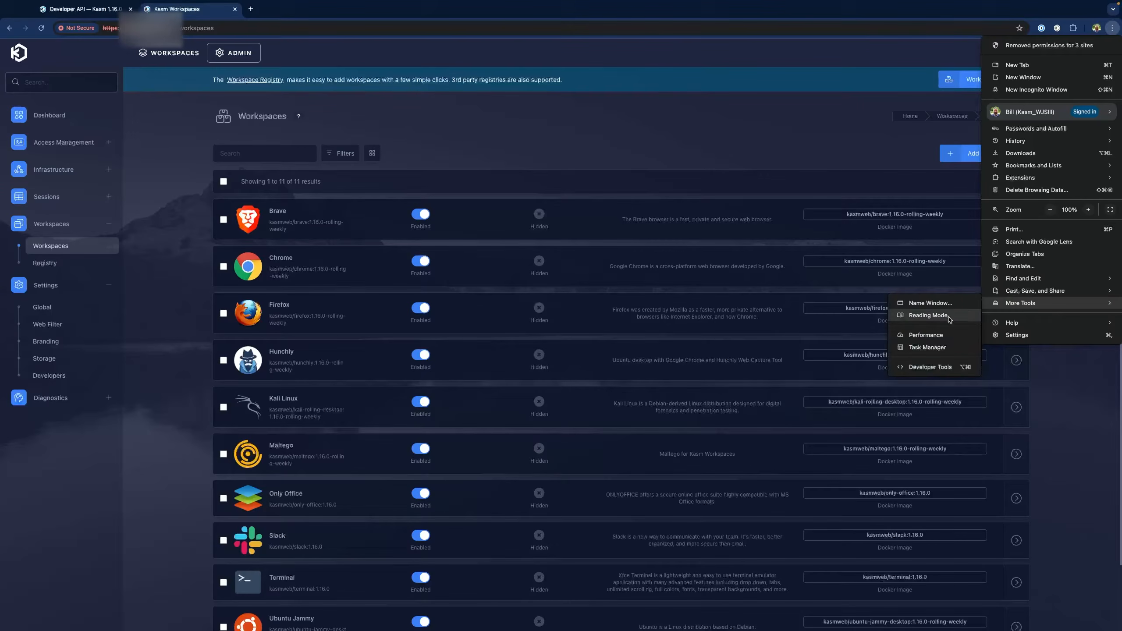
{"action": "left_click", "coordinate": [930, 367]}
{"action": "left_click", "coordinate": [41, 29]}
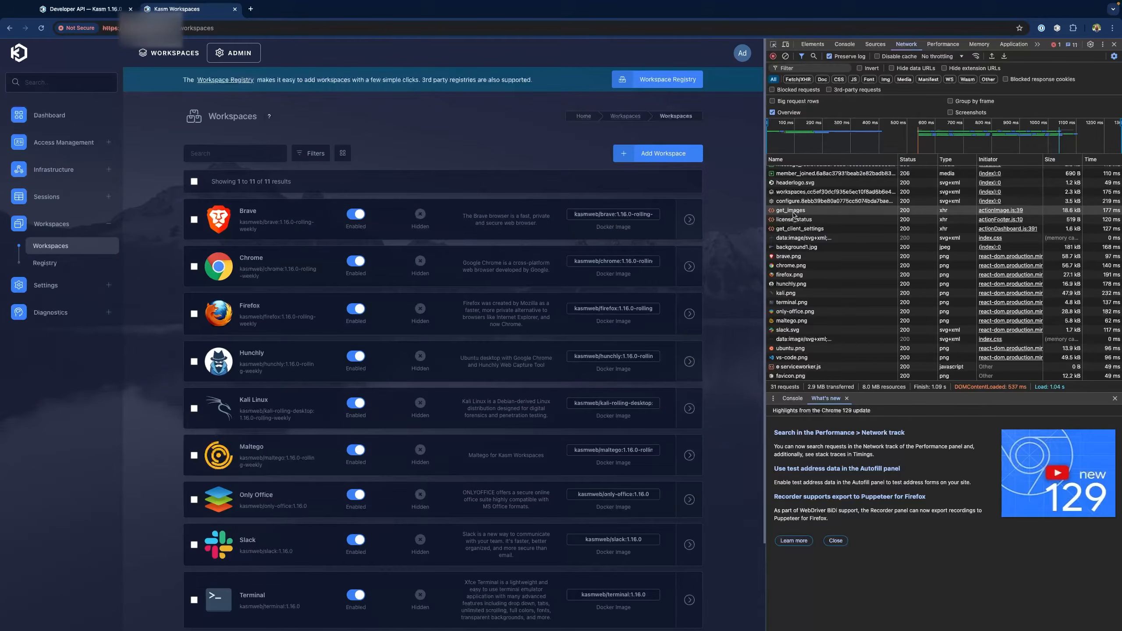
{"action": "left_click", "coordinate": [794, 212]}
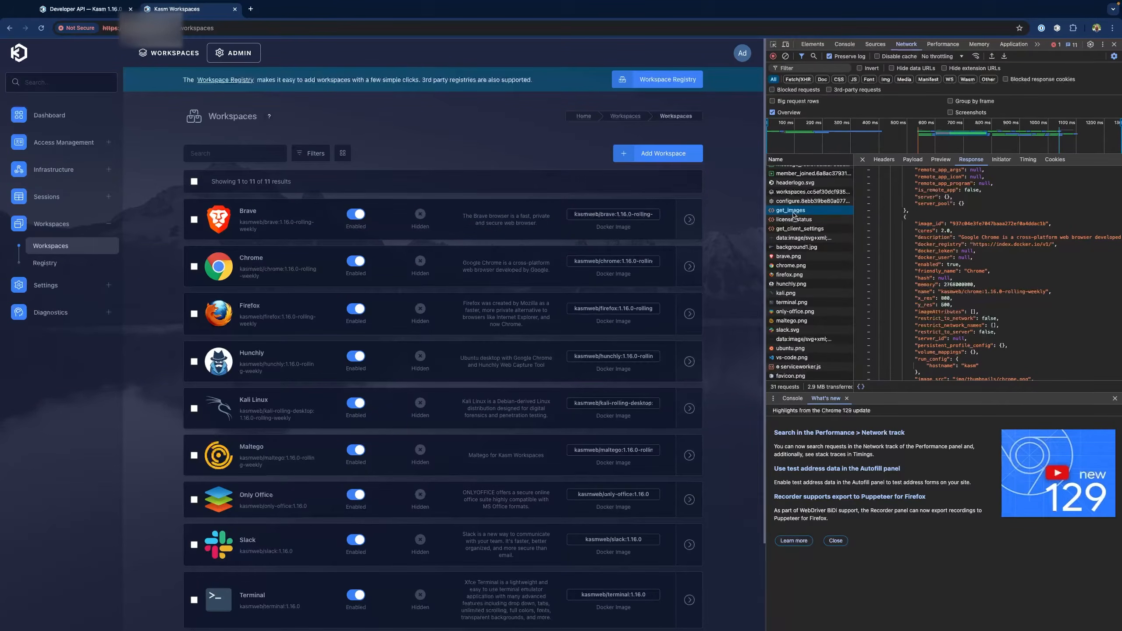
{"action": "scroll", "coordinate": [965, 216], "scroll_direction": "down", "scroll_amount": 1}
{"action": "scroll", "coordinate": [965, 215], "scroll_direction": "down", "scroll_amount": 8}
{"action": "scroll", "coordinate": [965, 215], "scroll_direction": "down", "scroll_amount": 9}
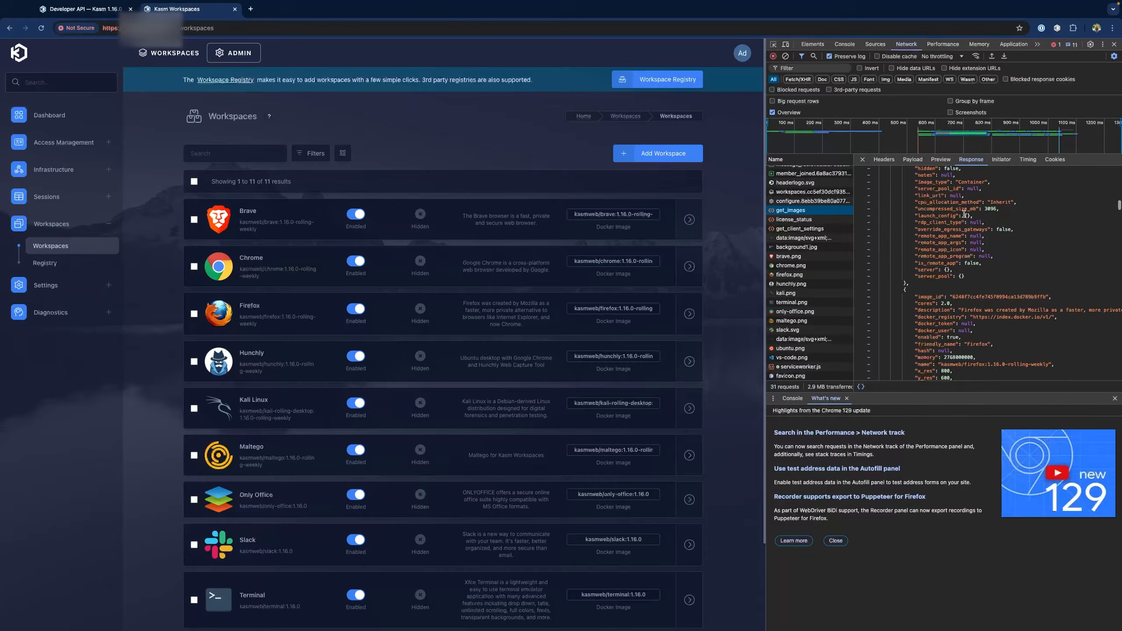
{"action": "scroll", "coordinate": [964, 215], "scroll_direction": "down", "scroll_amount": 2}
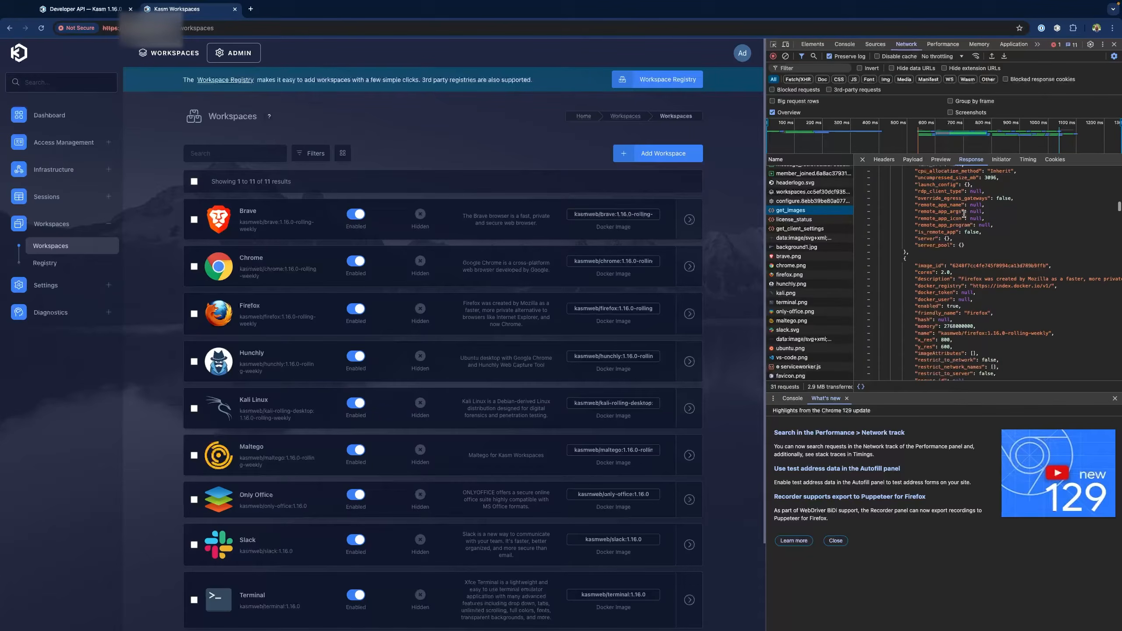
Copy the get_images request as a cURL command
{"action": "right_click", "coordinate": [791, 214]}
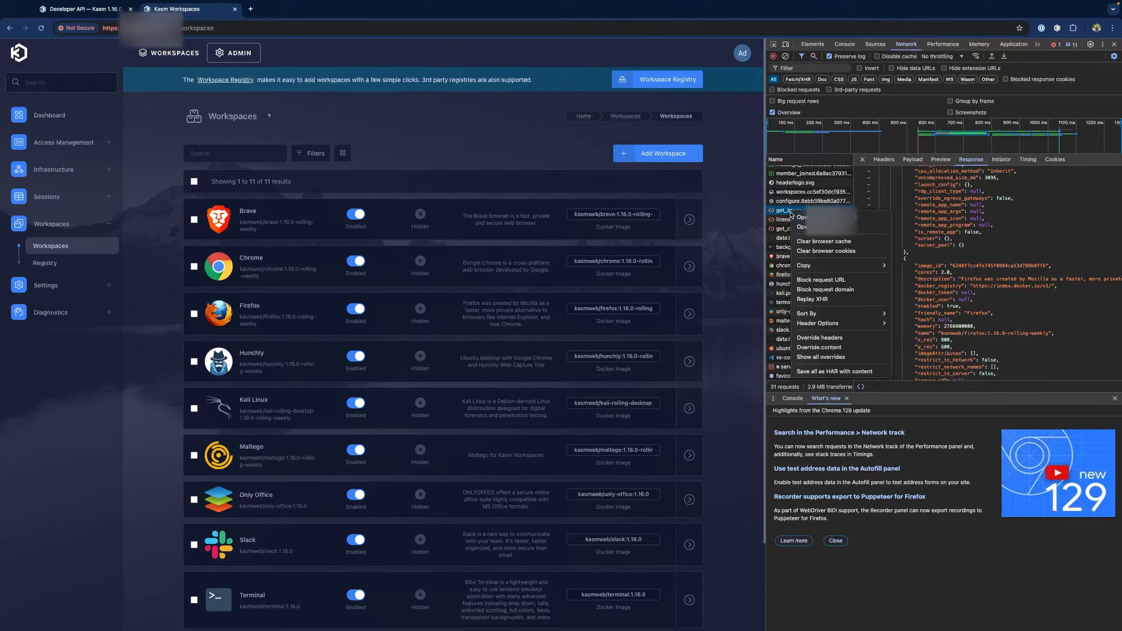
{"action": "mouse_move", "coordinate": [847, 265]}
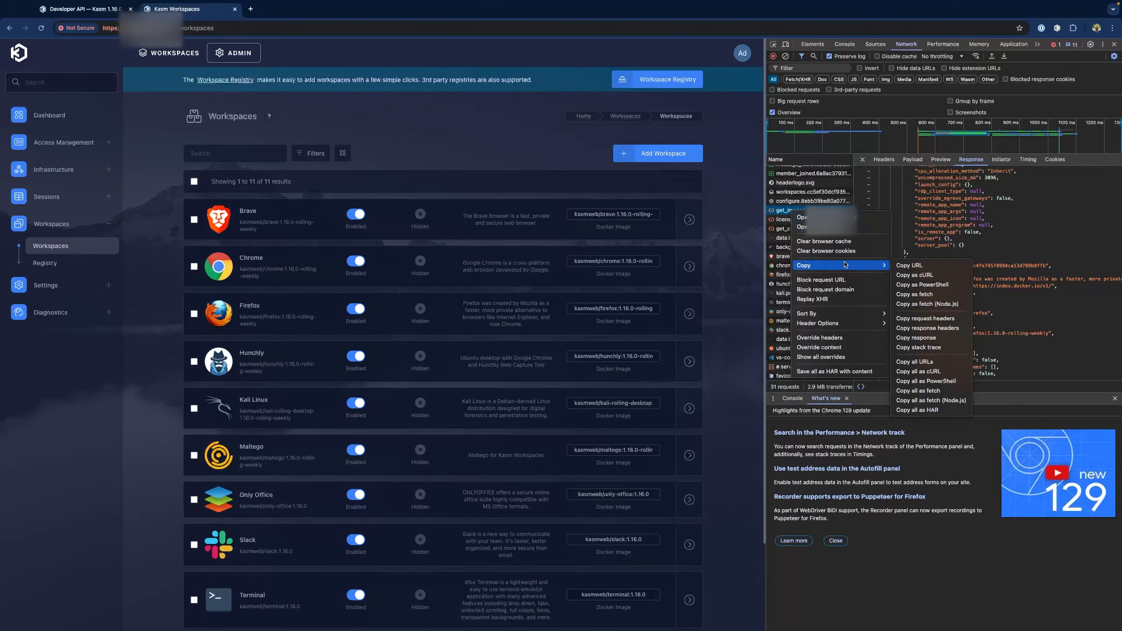
{"action": "left_click", "coordinate": [927, 275]}
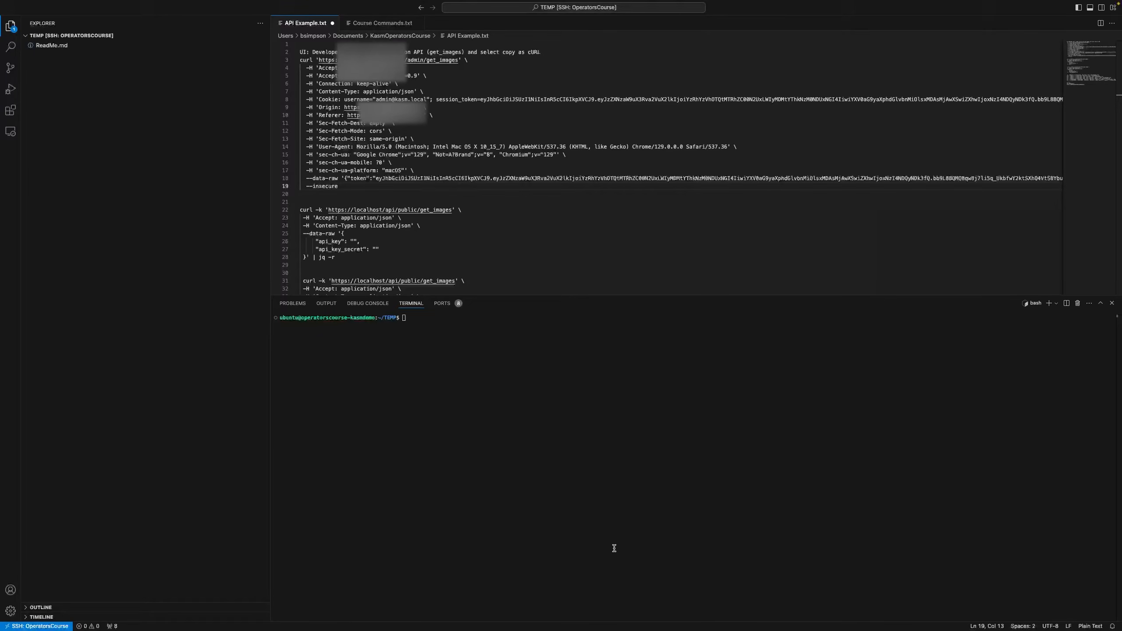
Paste the saved API secret into both empty api_key_secret fields
{"action": "scroll", "coordinate": [404, 207], "scroll_direction": "down", "scroll_amount": 9}
{"action": "left_click", "coordinate": [389, 237]}
{"action": "double_click", "coordinate": [388, 237]}
{"action": "key", "text": "ctrl+c"}
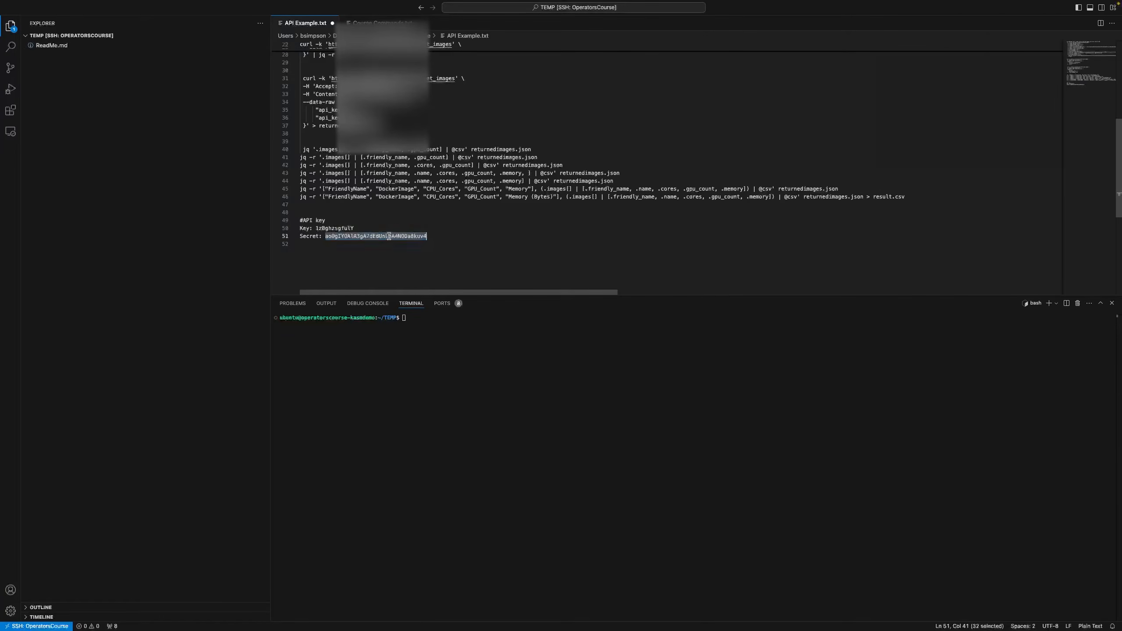
{"action": "scroll", "coordinate": [388, 221], "scroll_direction": "up", "scroll_amount": 3}
{"action": "left_click", "coordinate": [377, 178]}
{"action": "key", "text": "ctrl+v"}
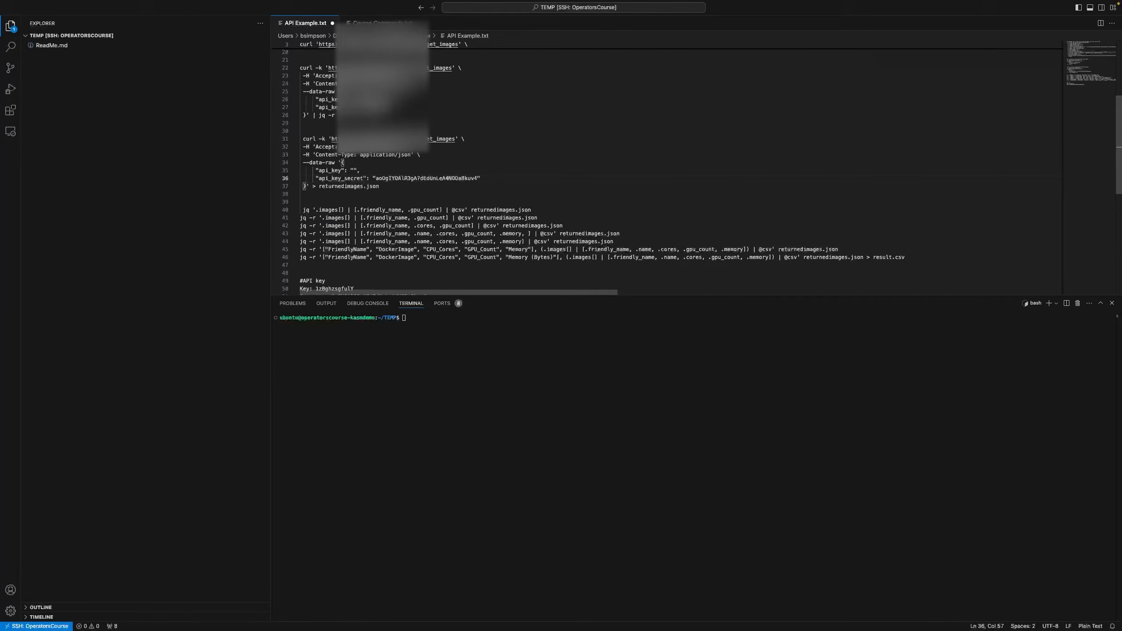
{"action": "left_click", "coordinate": [376, 107]}
{"action": "key", "text": "super+v"}
Paste the saved API key into the empty api_key field
{"action": "double_click", "coordinate": [376, 100]}
{"action": "left_click", "coordinate": [354, 171]}
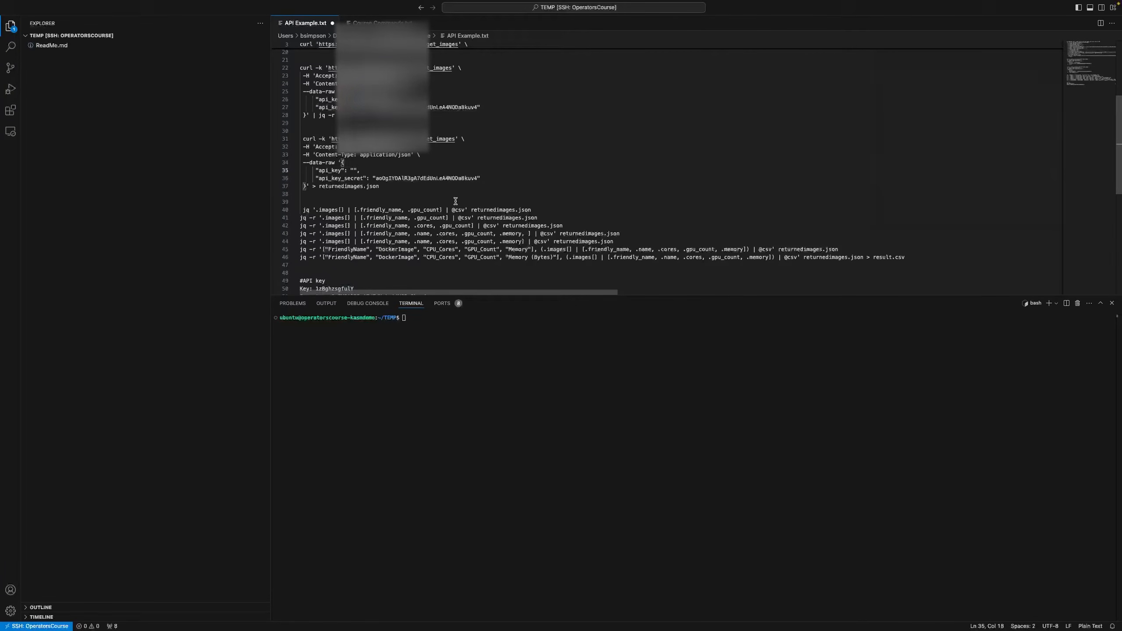
{"action": "key", "text": "super+v"}
{"action": "scroll", "coordinate": [463, 200], "scroll_direction": "up", "scroll_amount": 2}
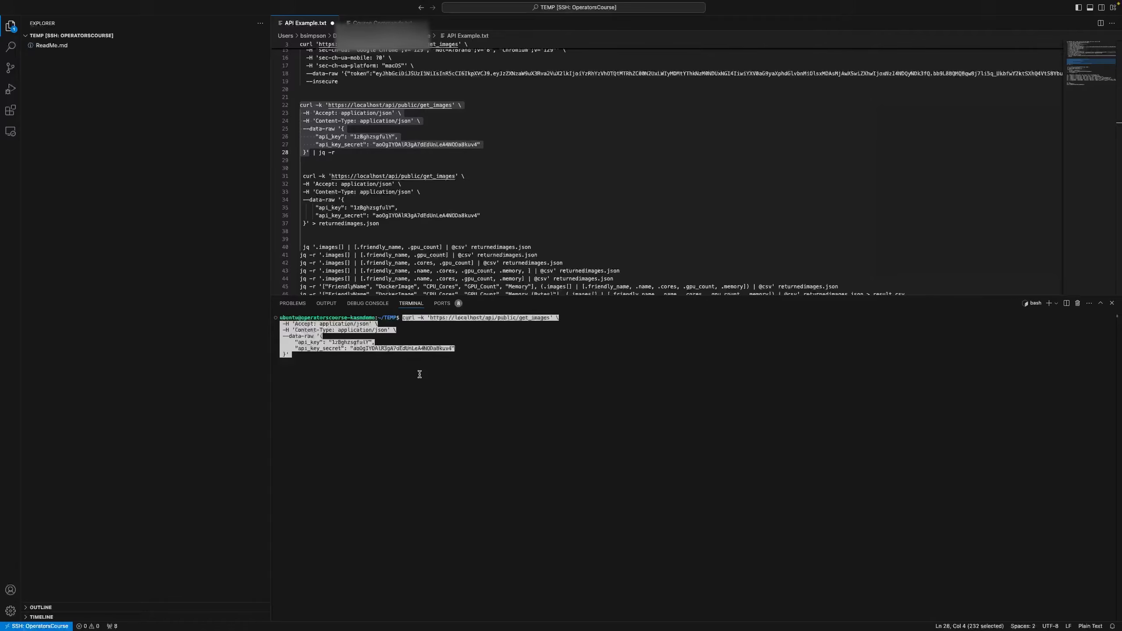
Run the get_images curl command, then rerun it piped through | jq -r
{"action": "key", "text": "Return"}
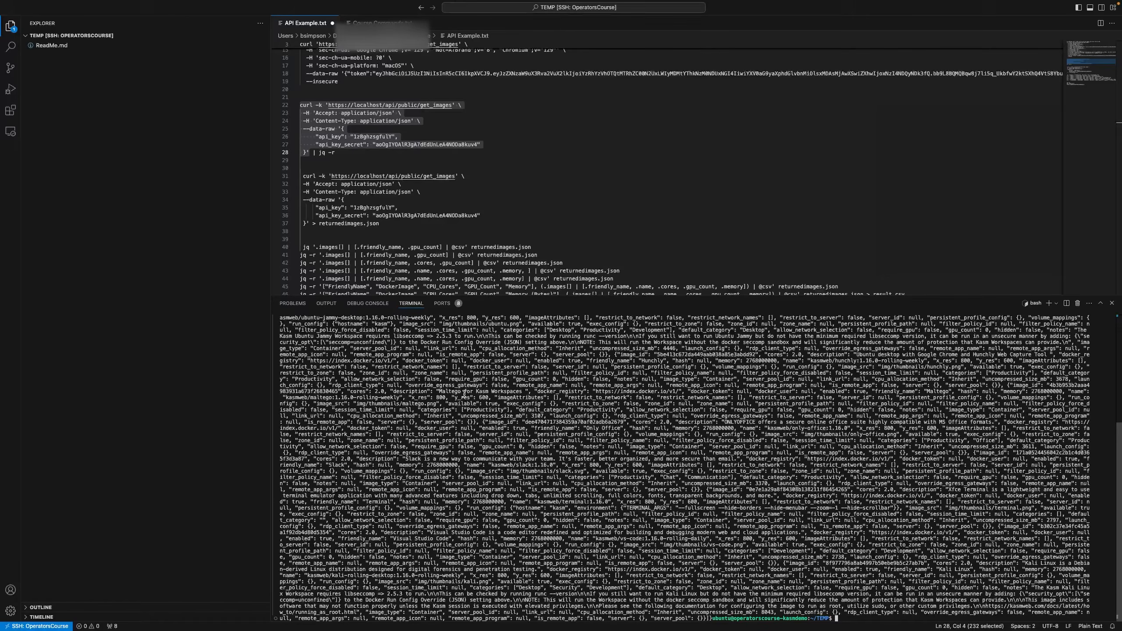
{"action": "key", "text": "super+v"}
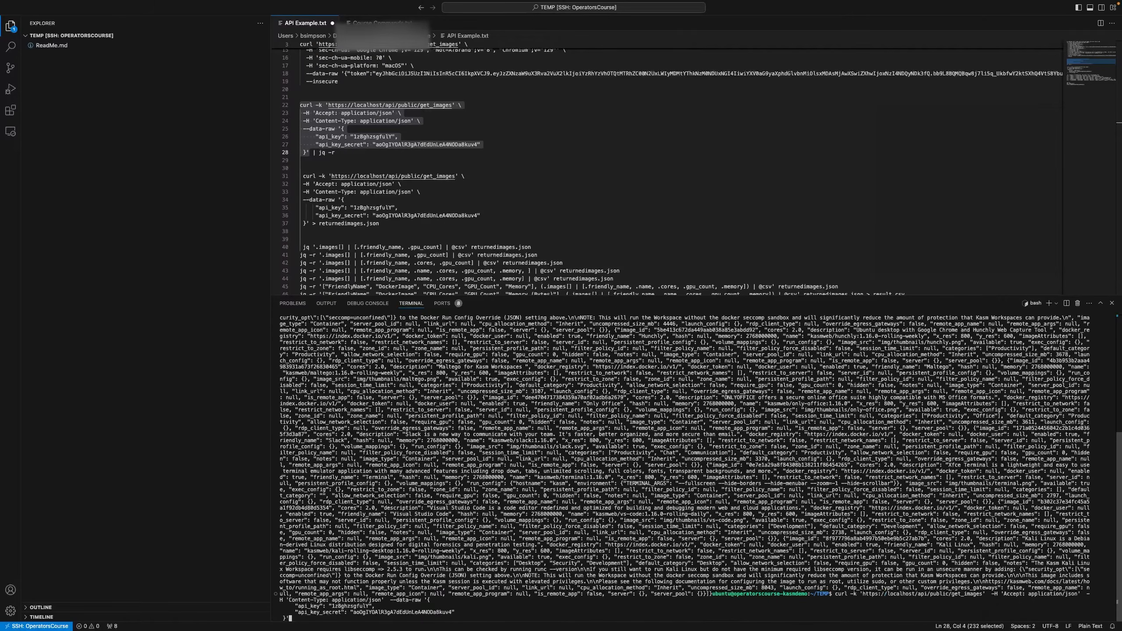
{"action": "type", "text": "| jq -r"}
{"action": "key", "text": "Return"}
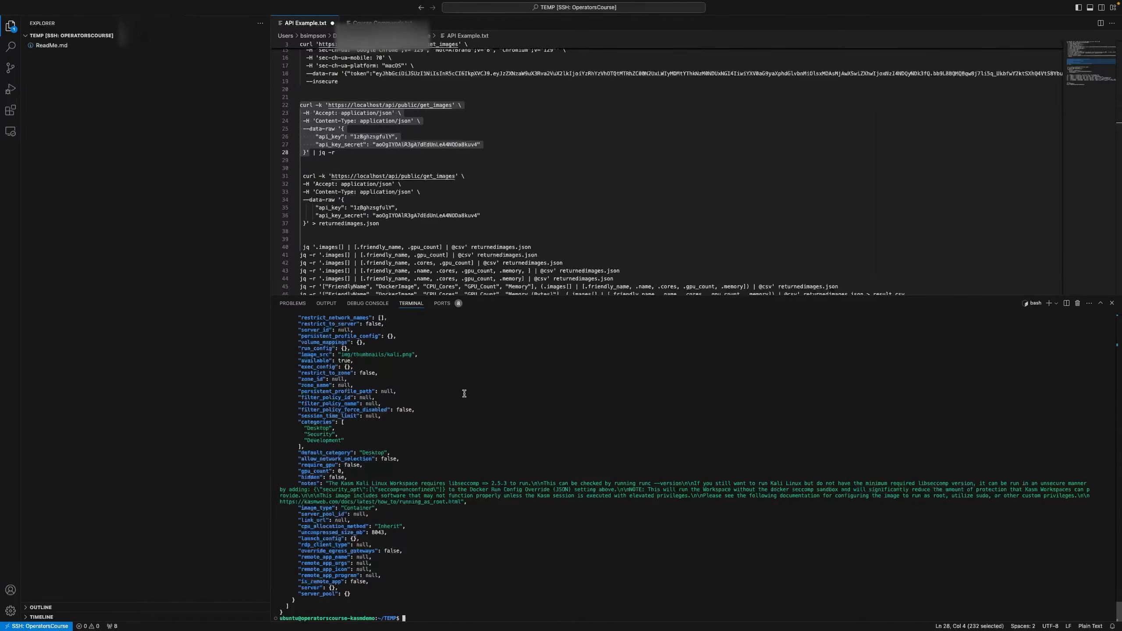
{"action": "scroll", "coordinate": [540, 494], "scroll_direction": "up", "scroll_amount": 10}
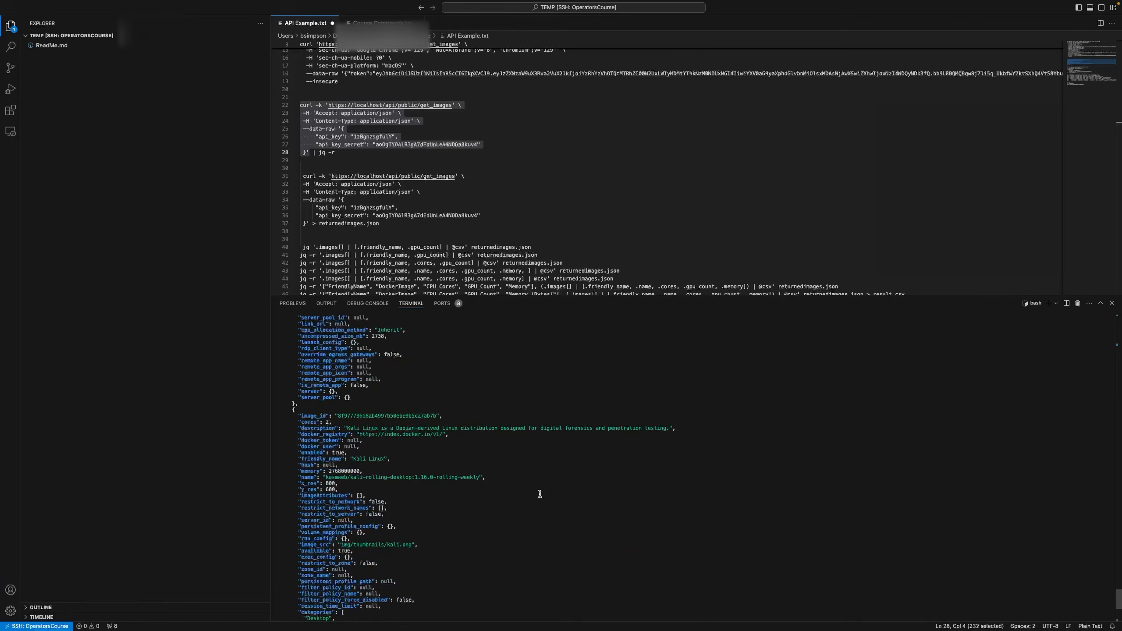
{"action": "scroll", "coordinate": [540, 493], "scroll_direction": "up", "scroll_amount": 15}
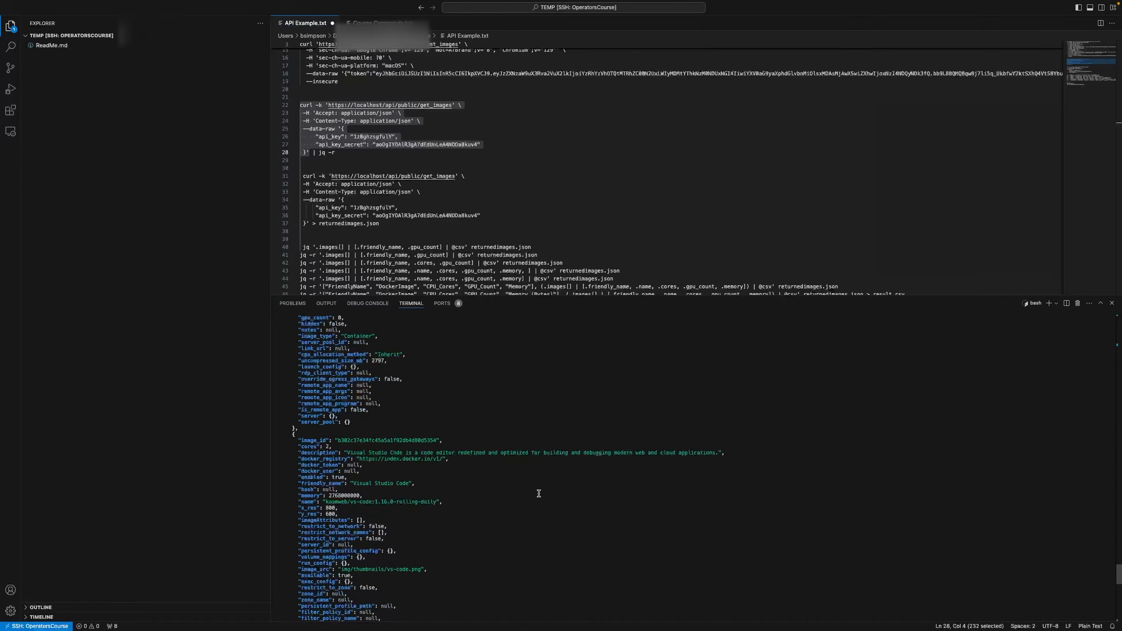
{"action": "scroll", "coordinate": [566, 433], "scroll_direction": "up", "scroll_amount": 20}
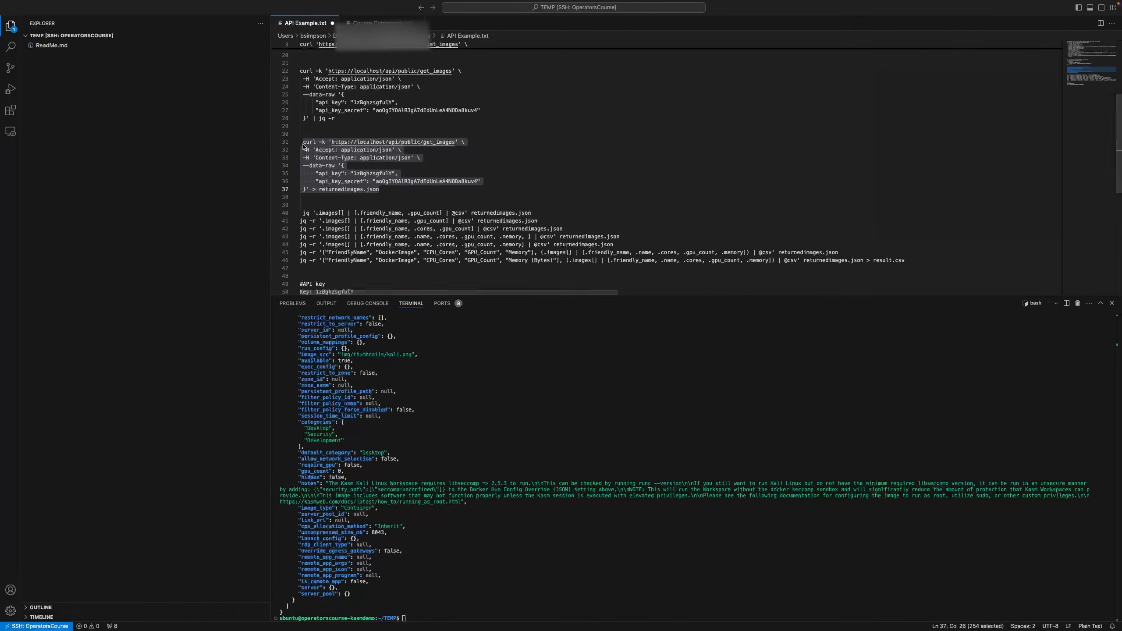
Run the curl command from lines 31–37 to save the response to returnedimages.json
{"action": "right_click", "coordinate": [316, 150]}
{"action": "left_click", "coordinate": [340, 191]}
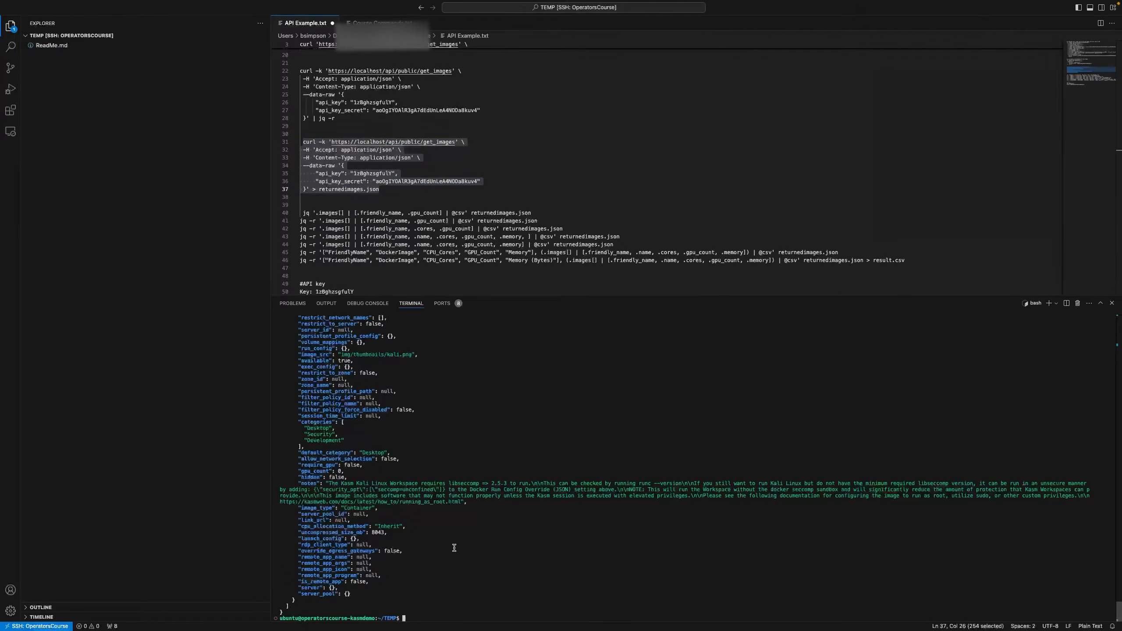
{"action": "right_click", "coordinate": [456, 518]}
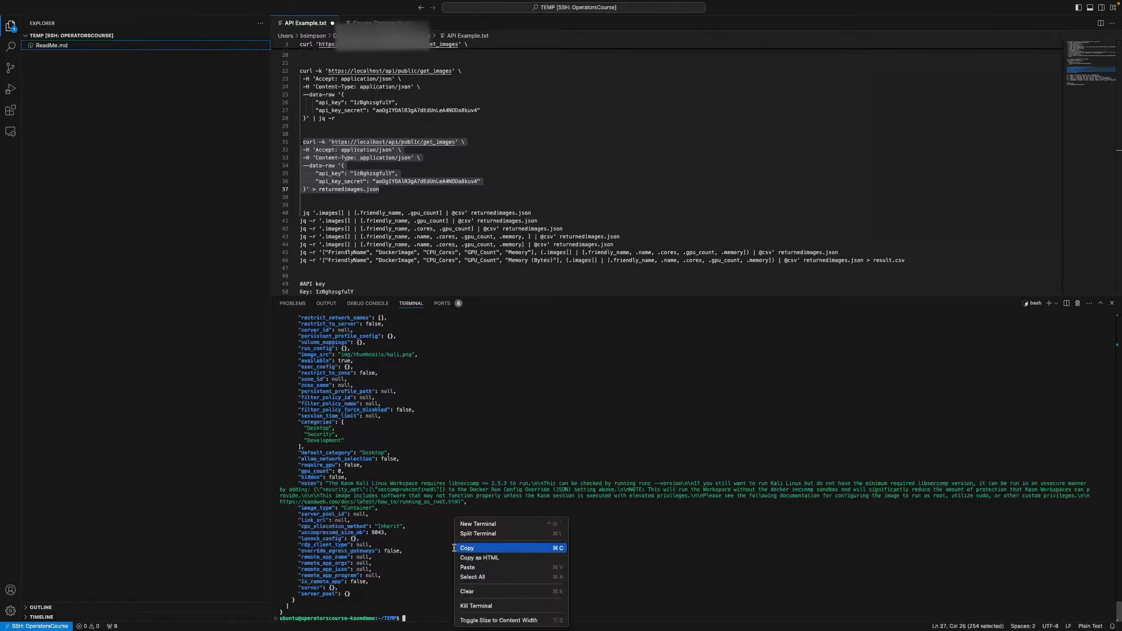
{"action": "left_click", "coordinate": [476, 569]}
{"action": "key", "text": "Return"}
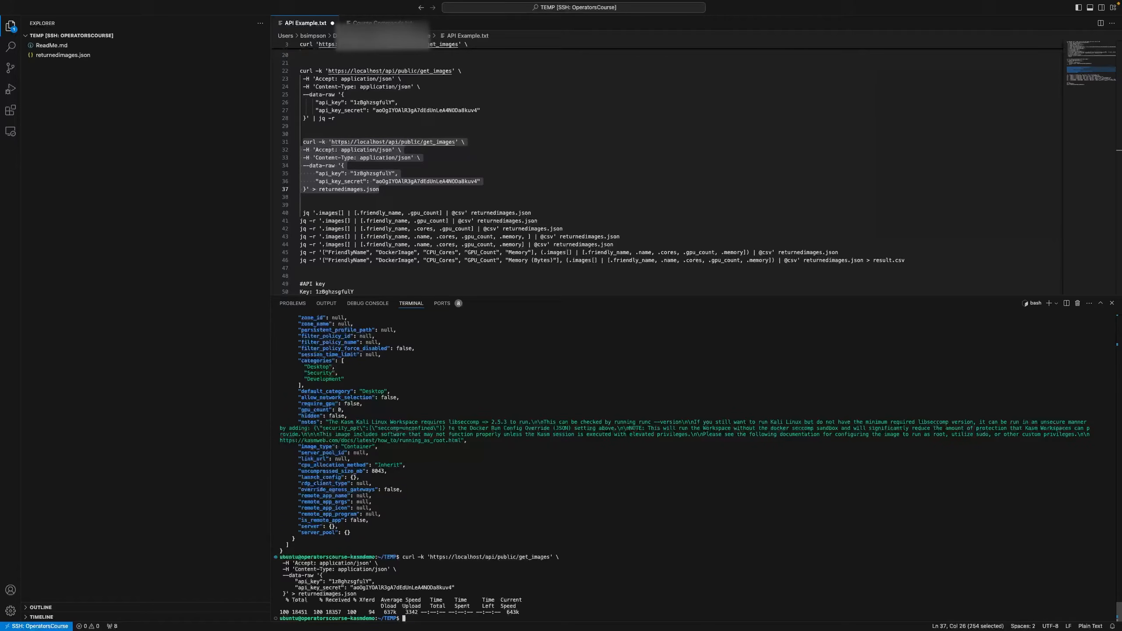
Run the jq command from line 46 to convert the JSON into result.csv
{"action": "left_click_drag", "start_coordinate": [300, 260], "coordinate": [1001, 256]}
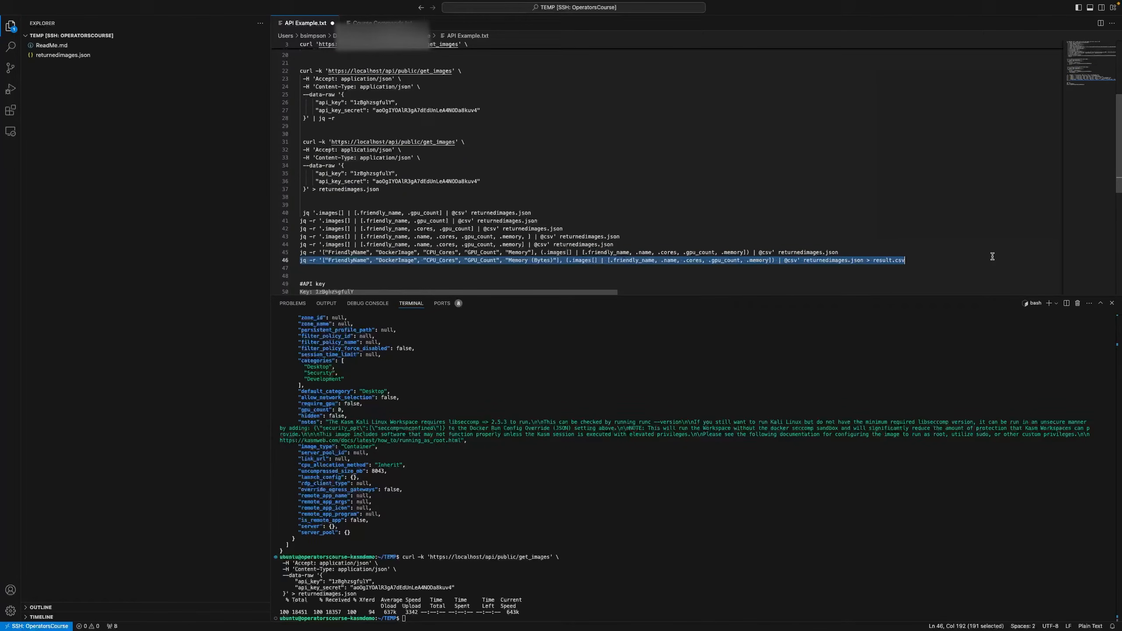
{"action": "left_click", "coordinate": [644, 523]}
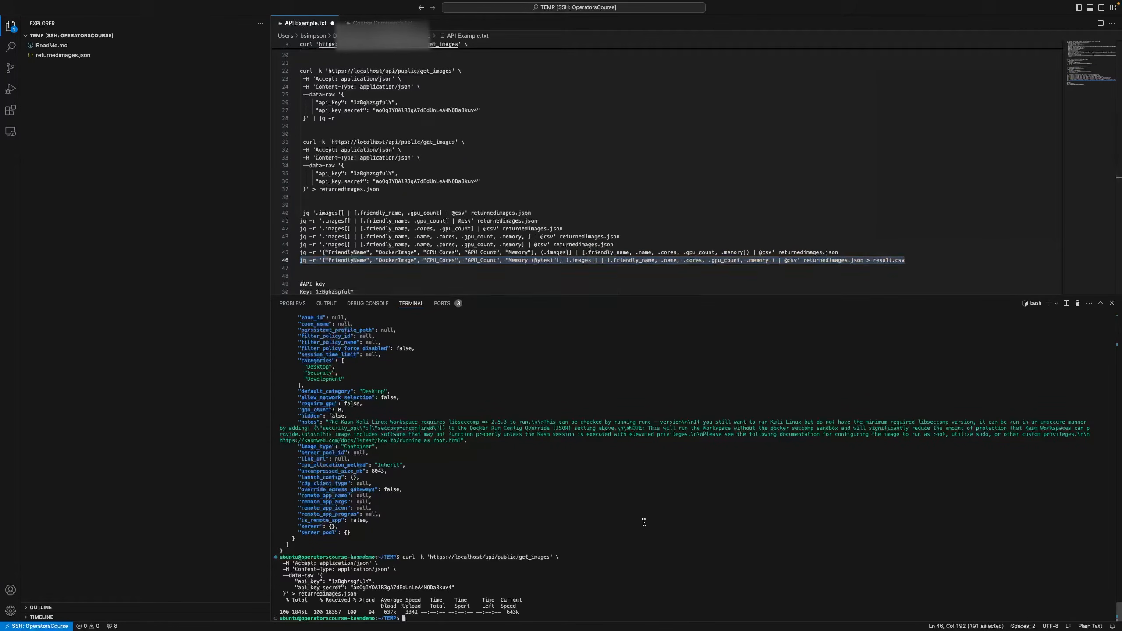
{"action": "key", "text": "super+v"}
{"action": "key", "text": "Return"}
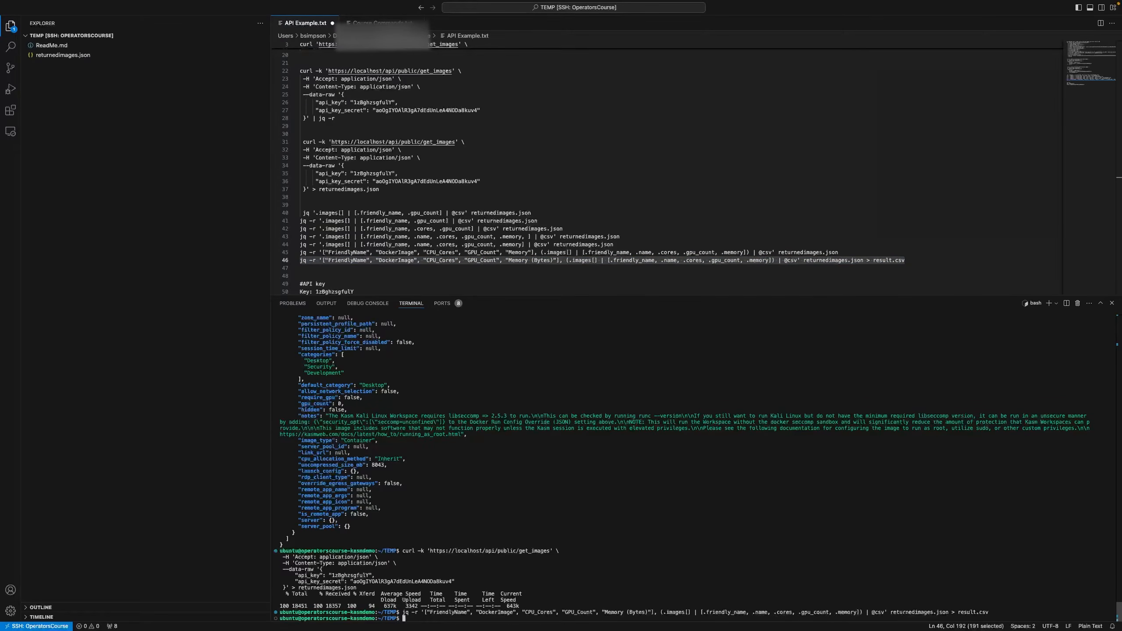
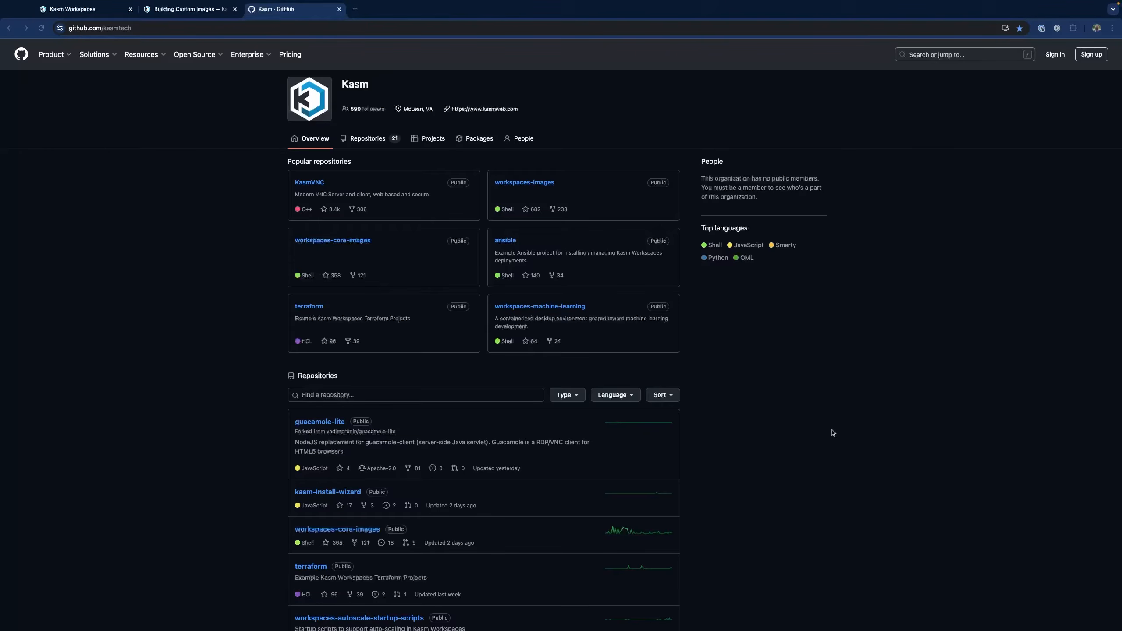
Copy the HTTPS clone URL of the workspaces-images repository from GitHub's Code menu
{"action": "left_click", "coordinate": [543, 185]}
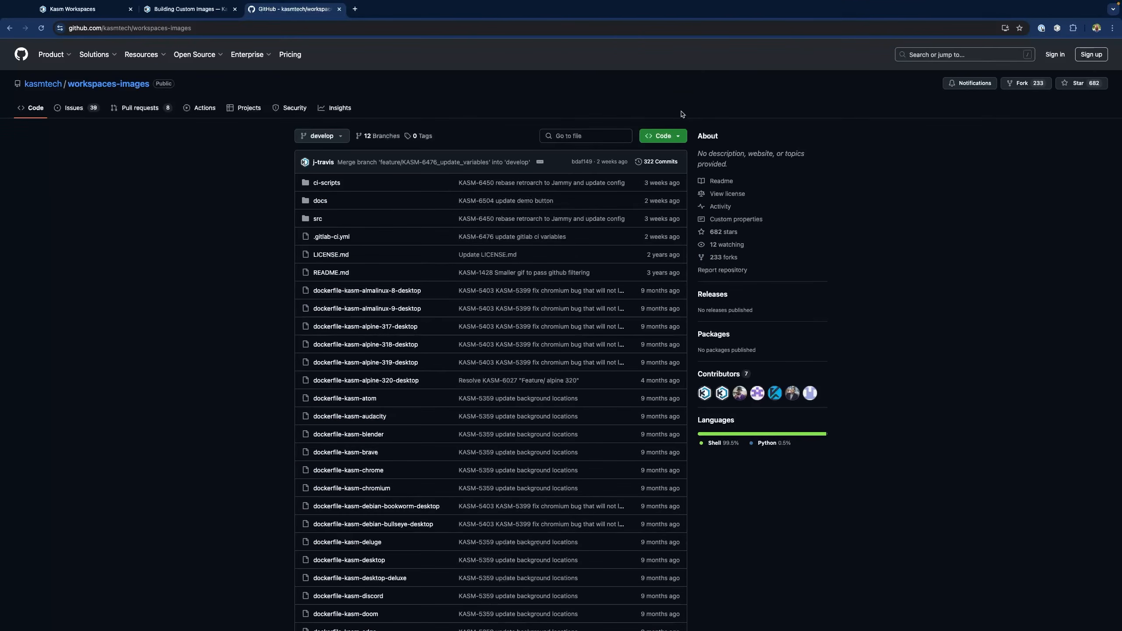
{"action": "left_click", "coordinate": [670, 137]}
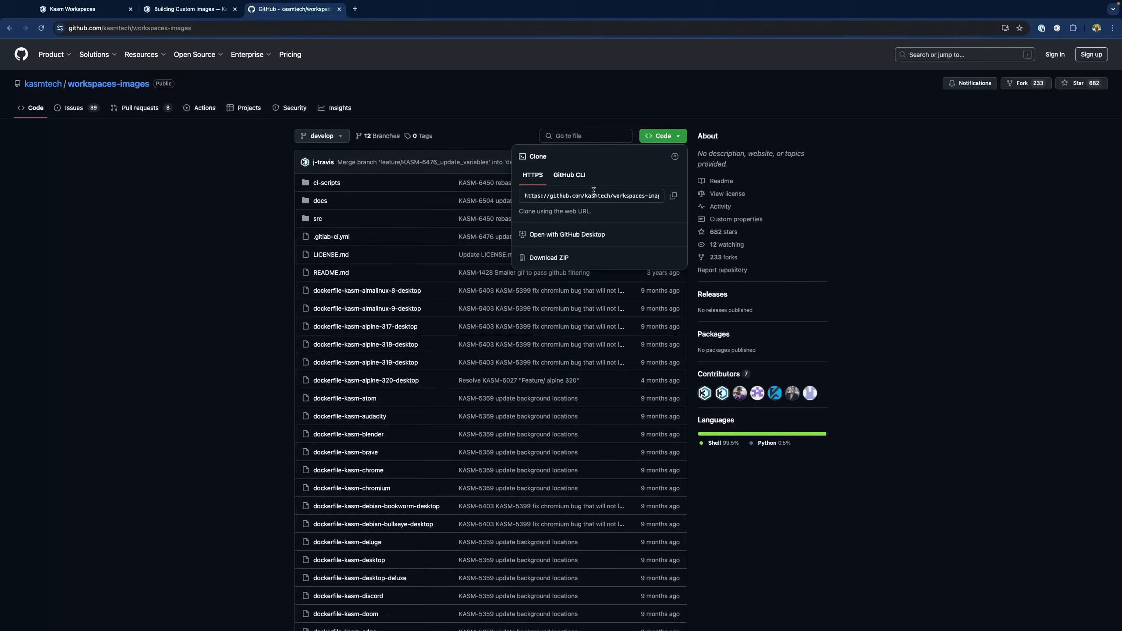
{"action": "left_click", "coordinate": [672, 197]}
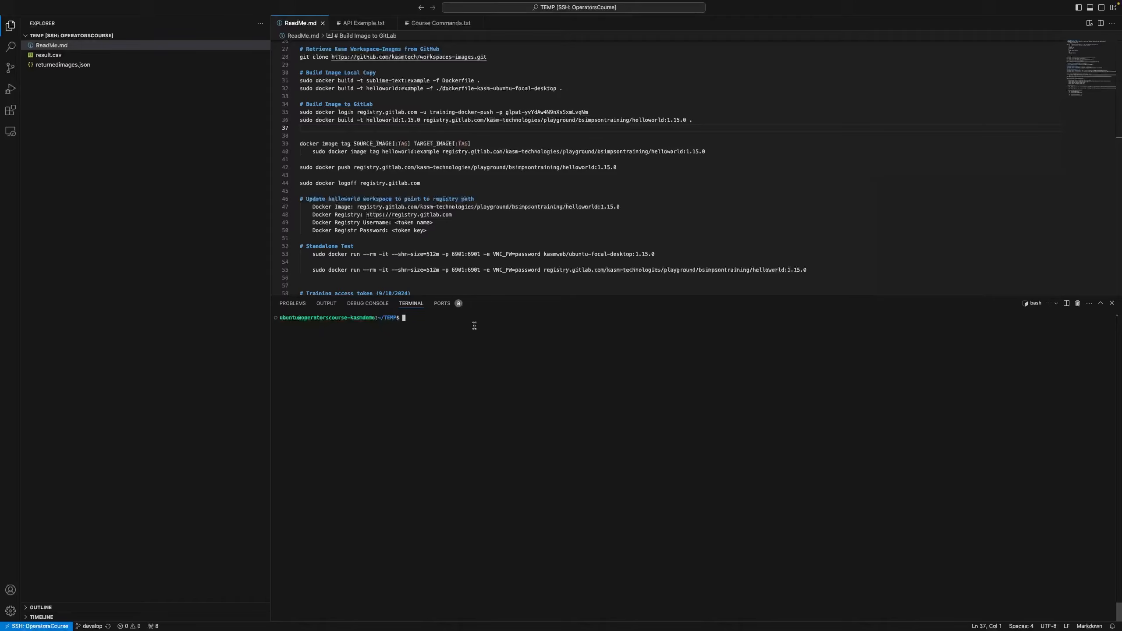
Git clone workspaces-images into ~/TEMP and expand the cloned folder in Explorer
{"action": "type", "text": "git clone"}
{"action": "type", "text": "https://github.com/kasmtech/workspaces-images.git"}
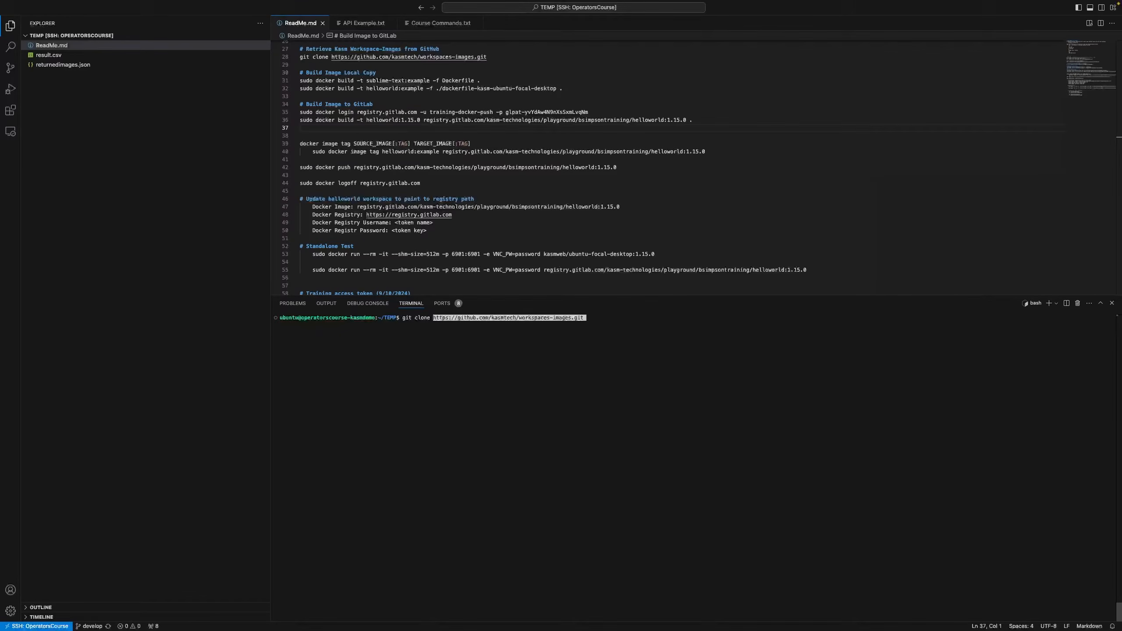
{"action": "key", "text": "Return"}
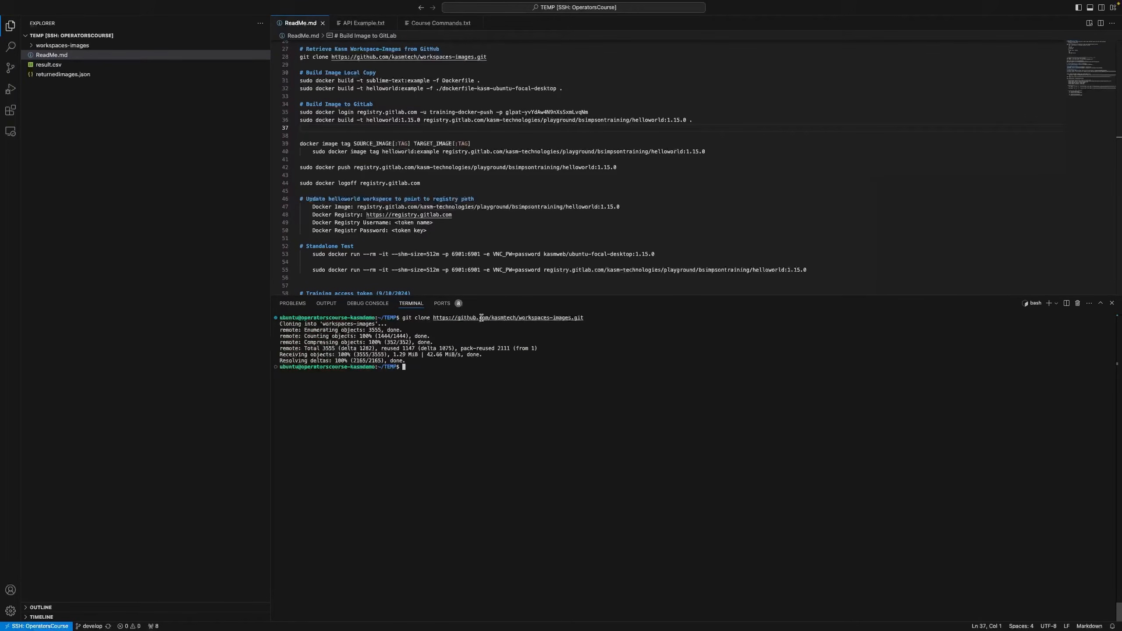
{"action": "left_click", "coordinate": [35, 46]}
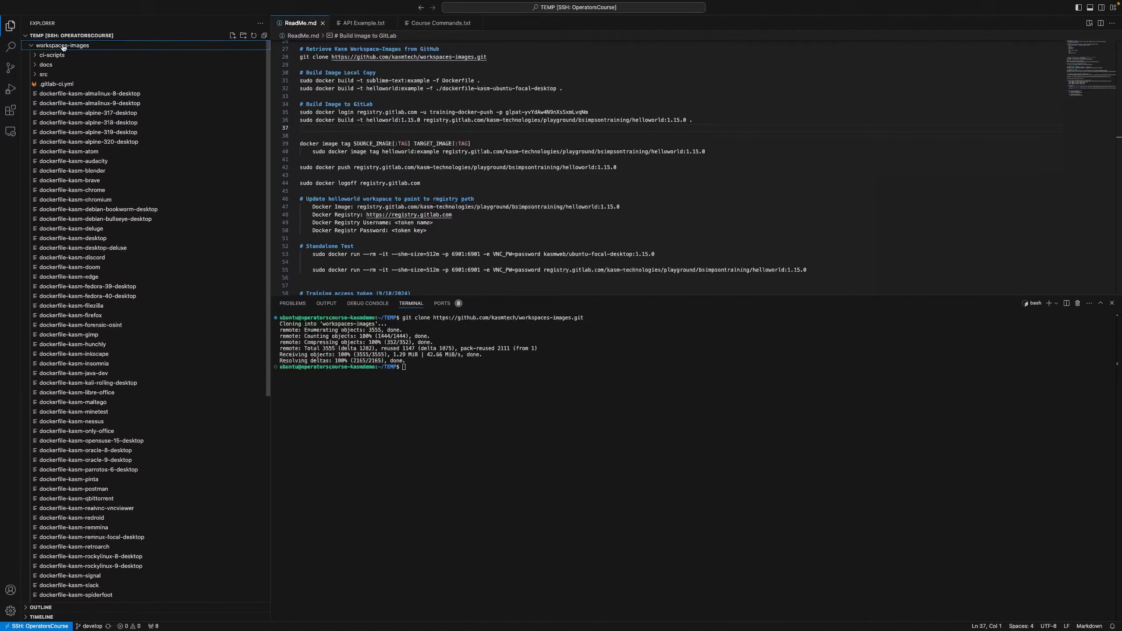
{"action": "scroll", "coordinate": [87, 216], "scroll_direction": "down", "scroll_amount": 10}
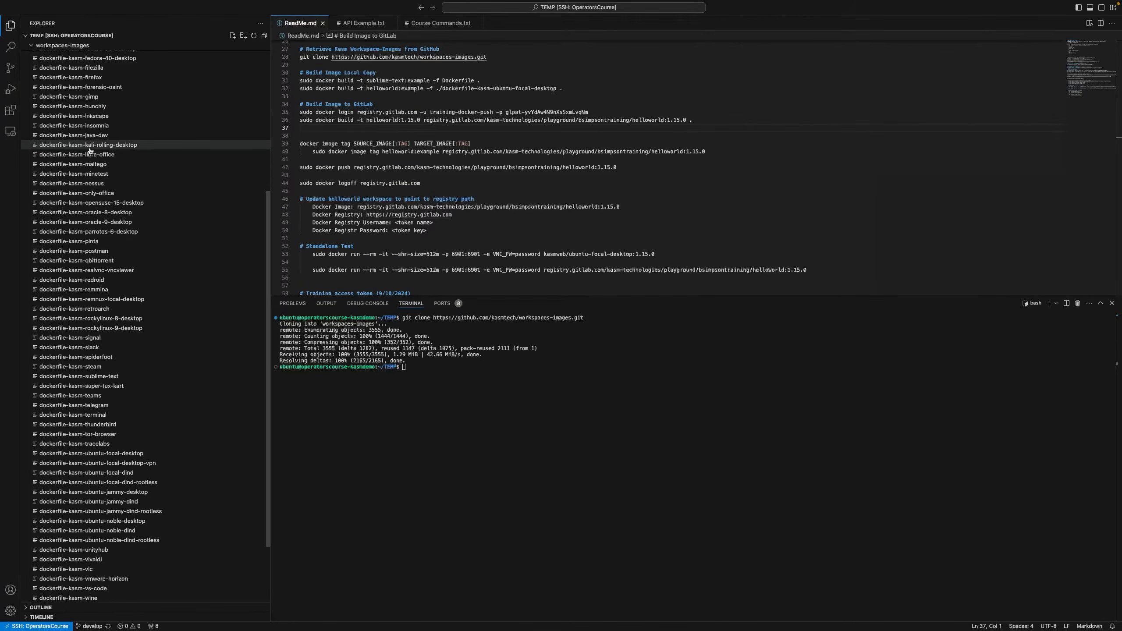
{"action": "scroll", "coordinate": [90, 151], "scroll_direction": "down", "scroll_amount": 2}
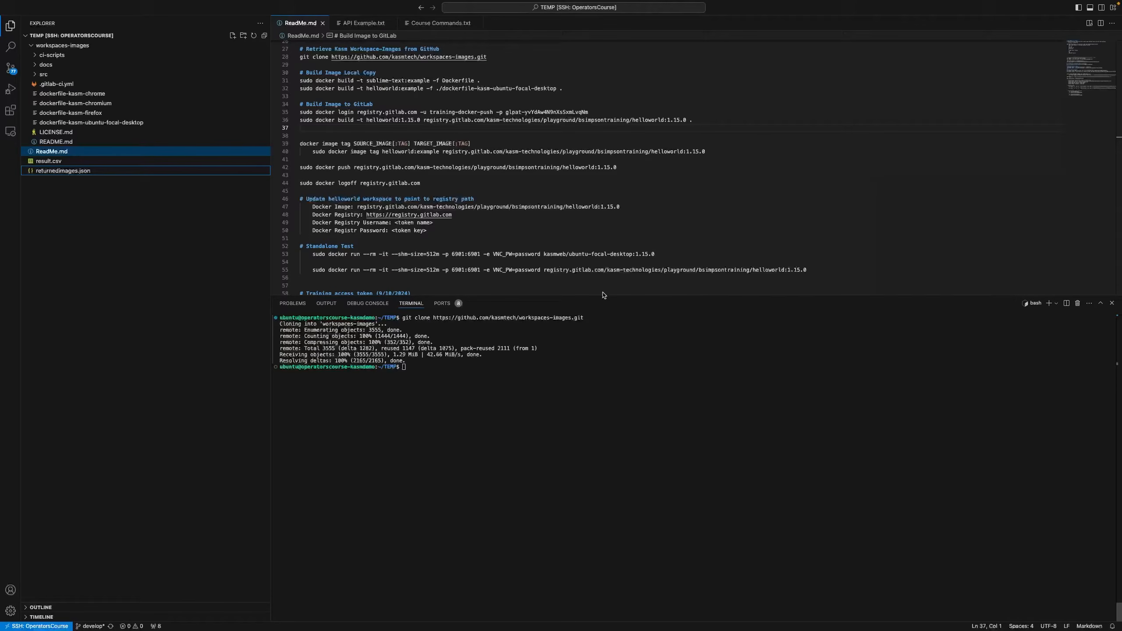
Change BASE_TAG in dockerfile-kasm-ubuntu-focal-desktop from develop to 1.16.0-rolling-weekly
{"action": "left_click", "coordinate": [153, 123]}
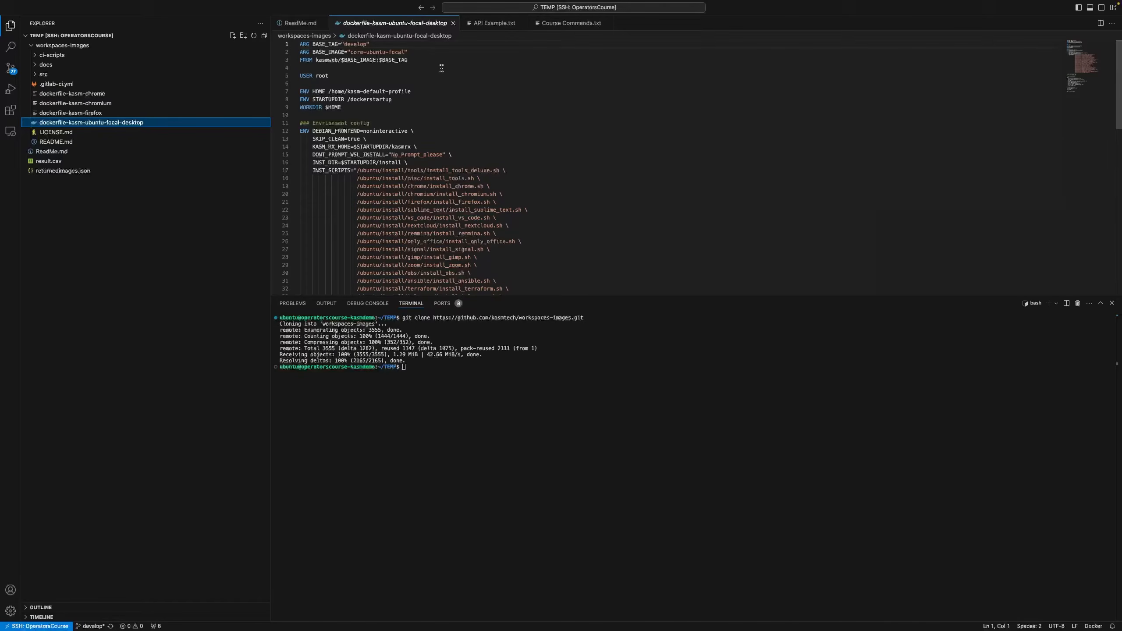
{"action": "double_click", "coordinate": [354, 44]}
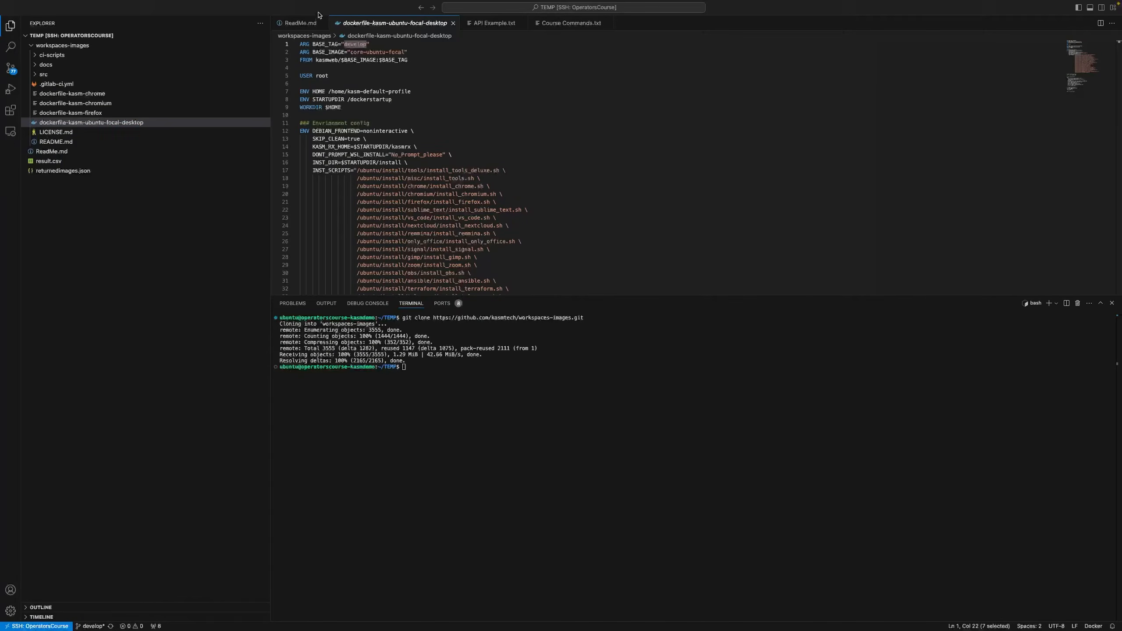
{"action": "right_click", "coordinate": [351, 44]}
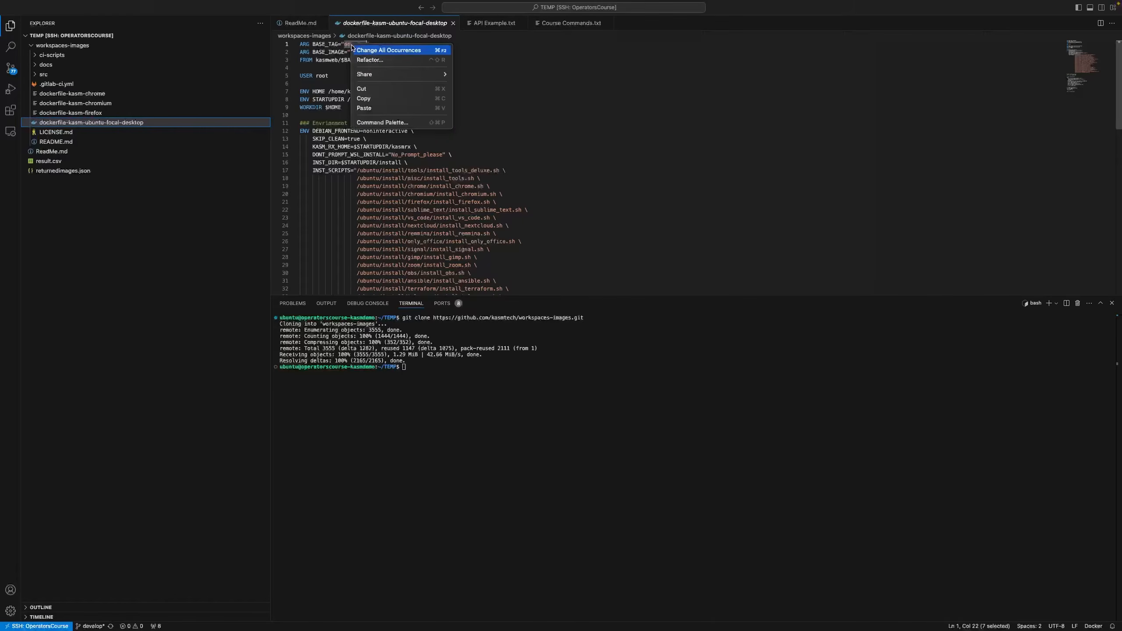
{"action": "left_click", "coordinate": [379, 109]}
{"action": "left_click", "coordinate": [507, 123]}
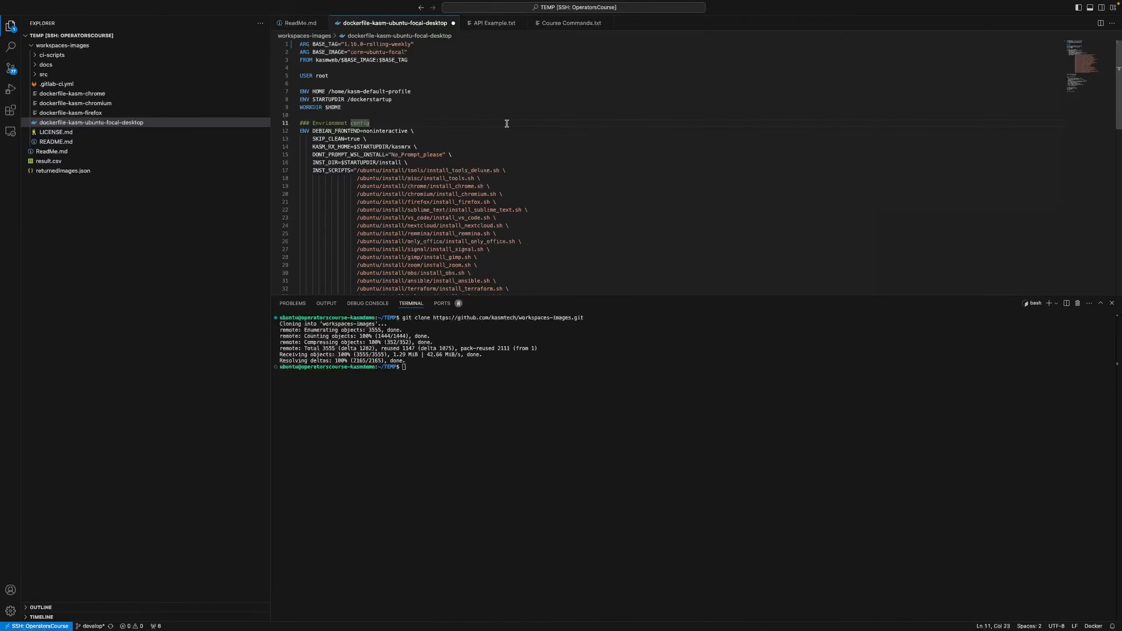
{"action": "scroll", "coordinate": [505, 117], "scroll_direction": "down", "scroll_amount": 2}
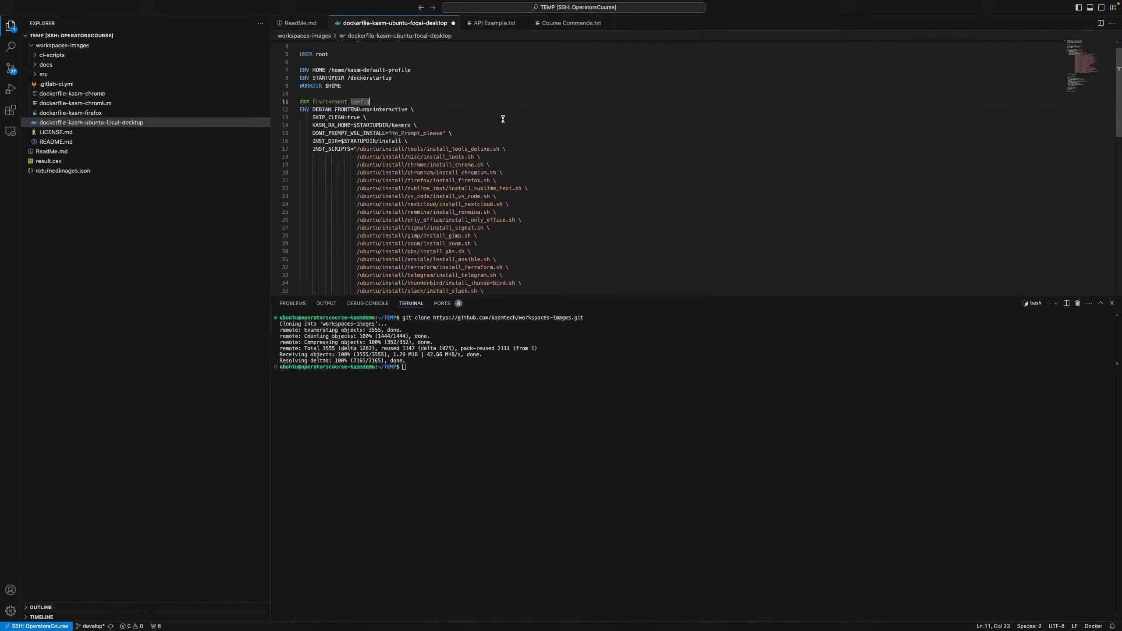
{"action": "scroll", "coordinate": [521, 126], "scroll_direction": "down", "scroll_amount": 1}
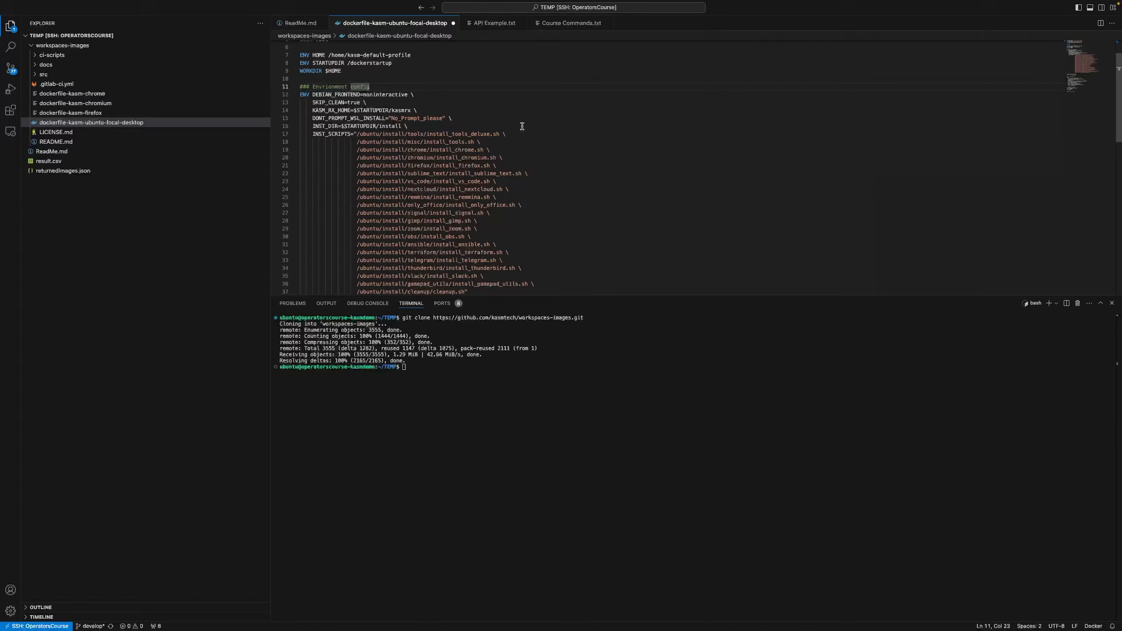
{"action": "scroll", "coordinate": [522, 127], "scroll_direction": "down", "scroll_amount": 3}
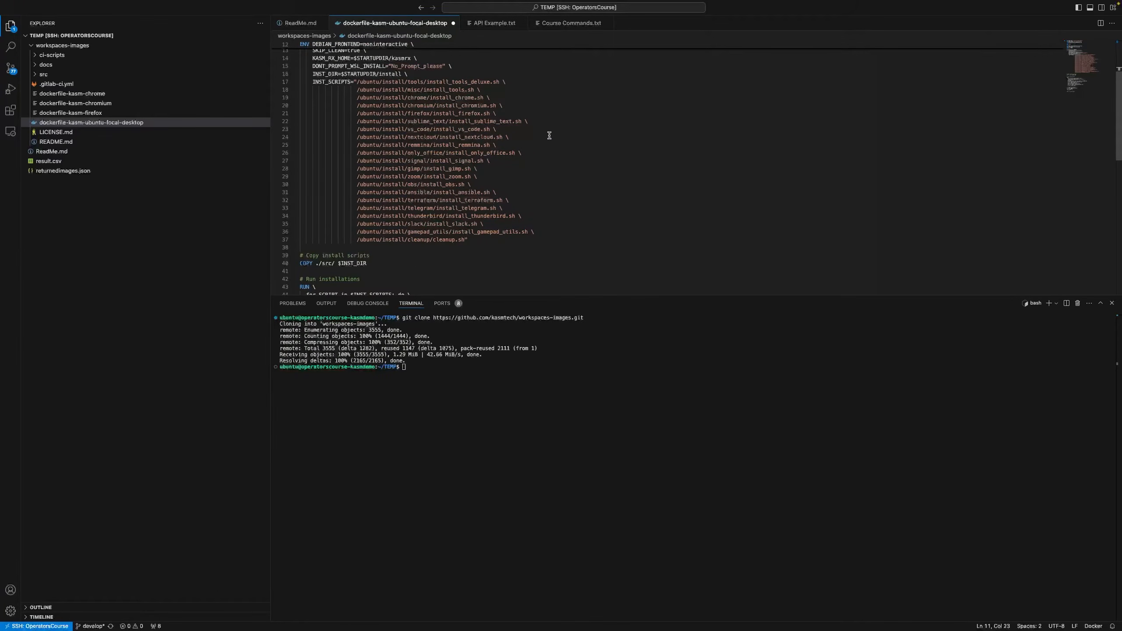
Open dockerfile-kasm-chrome beside the ubuntu-focal-desktop Dockerfile and scroll through both for comparison
{"action": "right_click", "coordinate": [101, 98]}
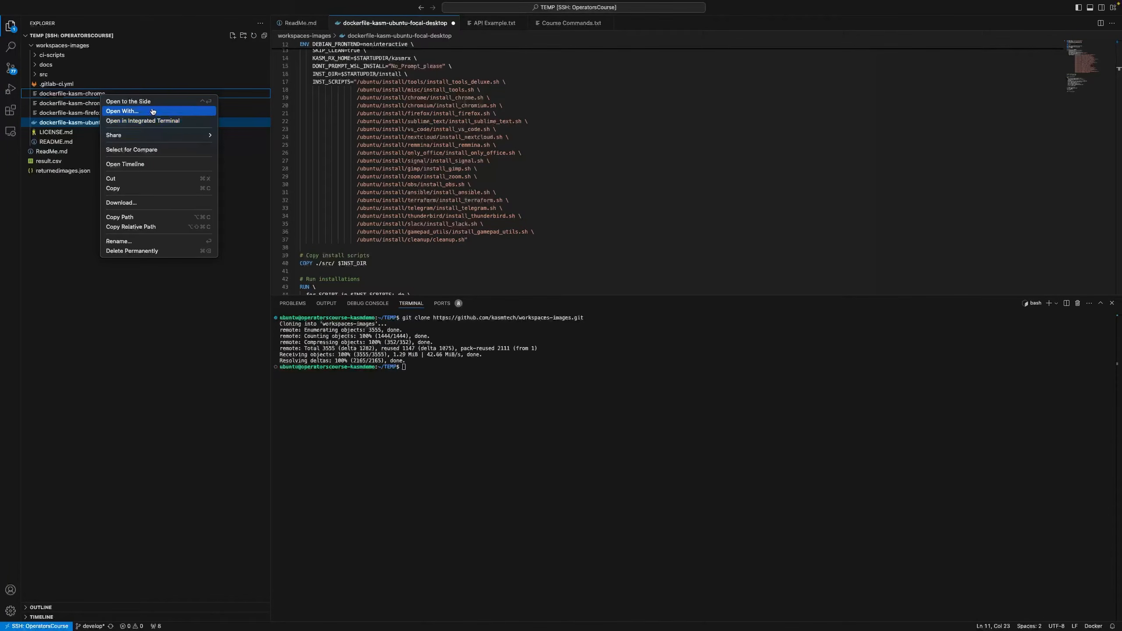
{"action": "left_click", "coordinate": [128, 101]}
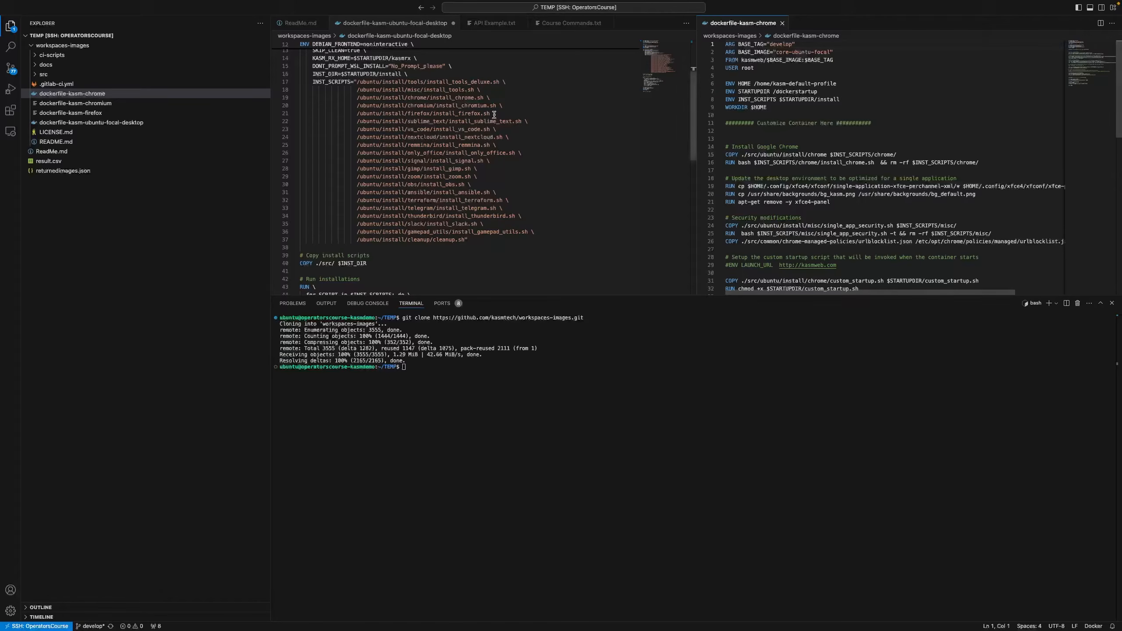
{"action": "scroll", "coordinate": [467, 114], "scroll_direction": "down", "scroll_amount": 10}
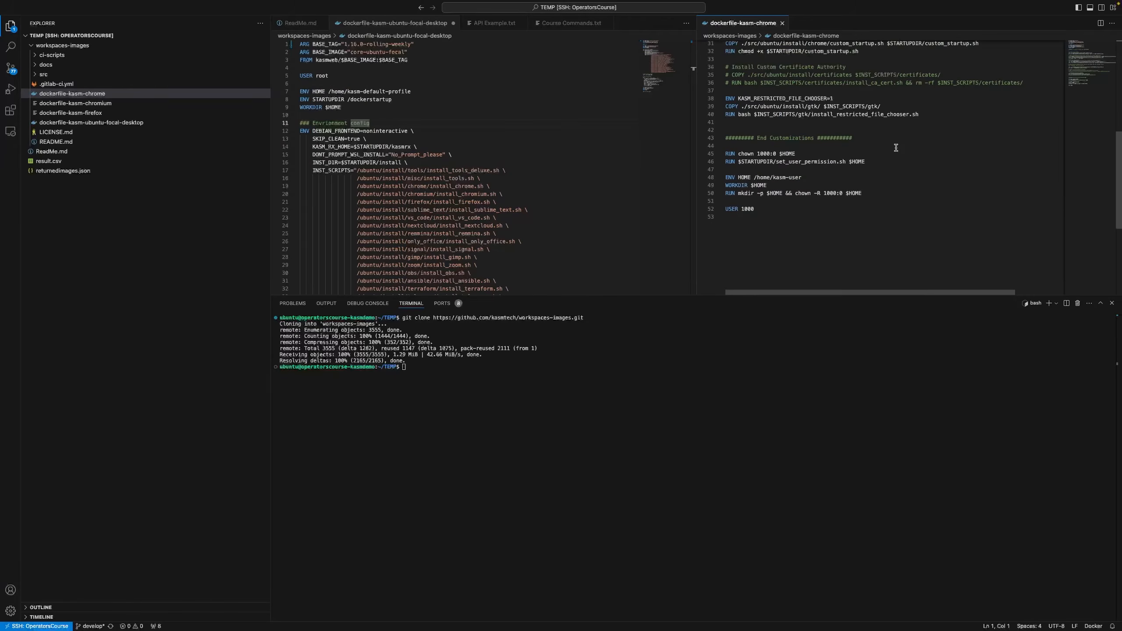
{"action": "scroll", "coordinate": [896, 148], "scroll_direction": "up", "scroll_amount": 4}
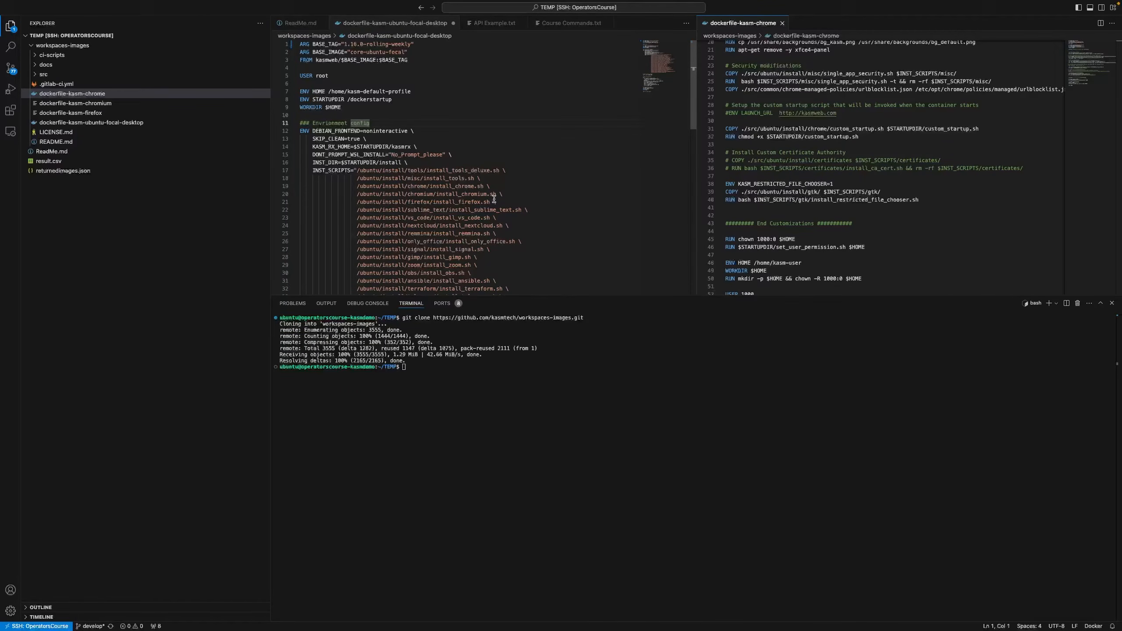
{"action": "scroll", "coordinate": [526, 210], "scroll_direction": "down", "scroll_amount": 5}
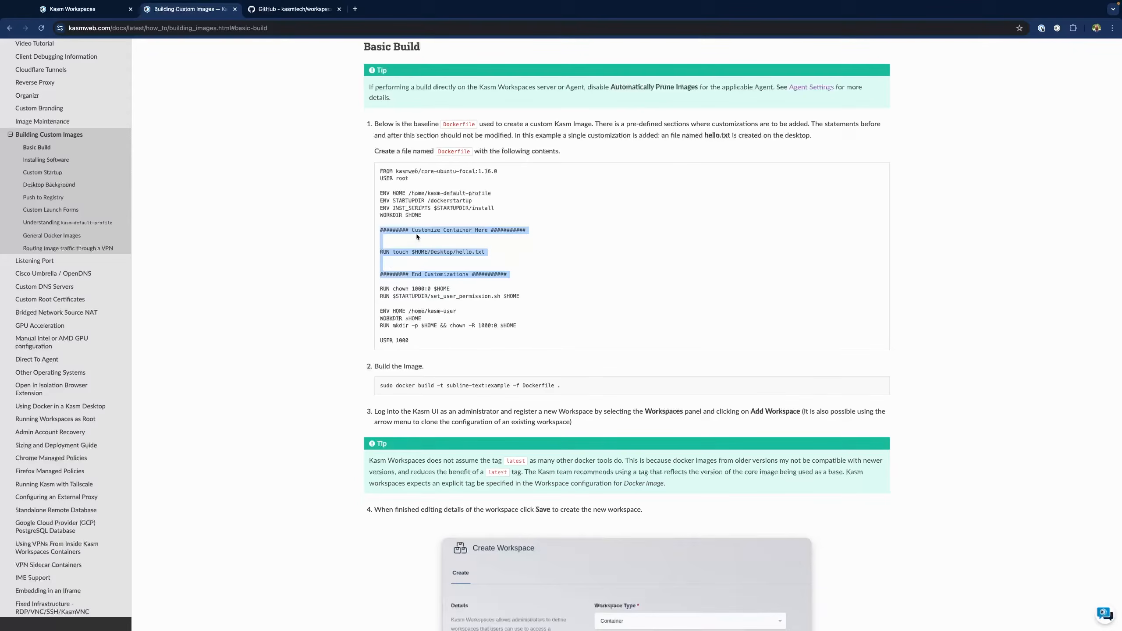
Copy the customization lines from the documentation's Basic Build example and return to the editor
{"action": "right_click", "coordinate": [402, 227]}
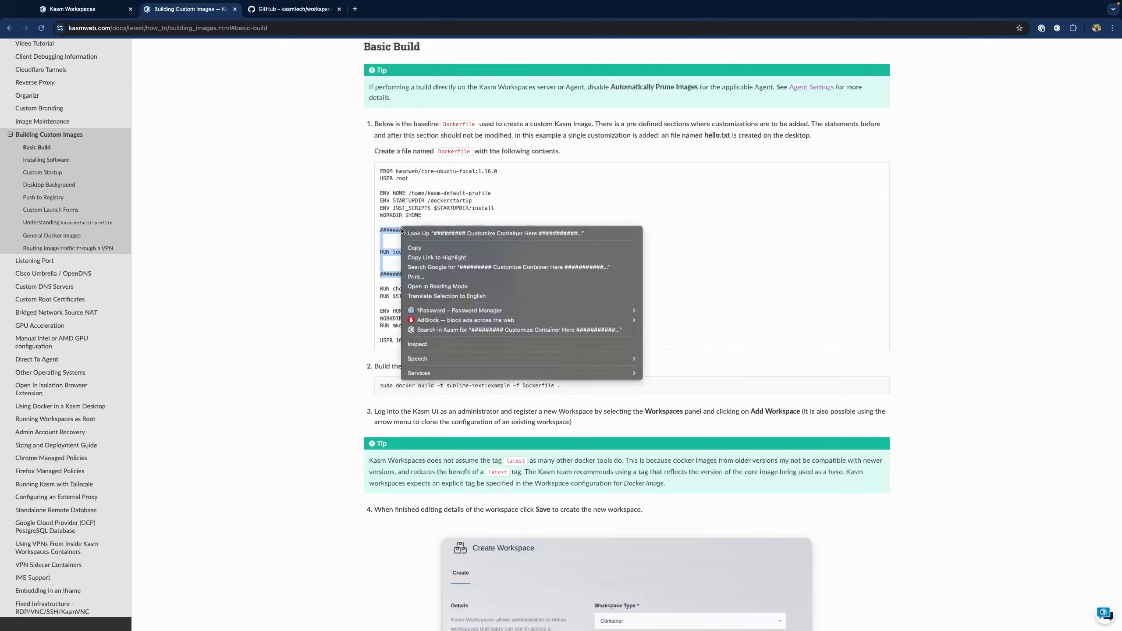
{"action": "left_click", "coordinate": [435, 248]}
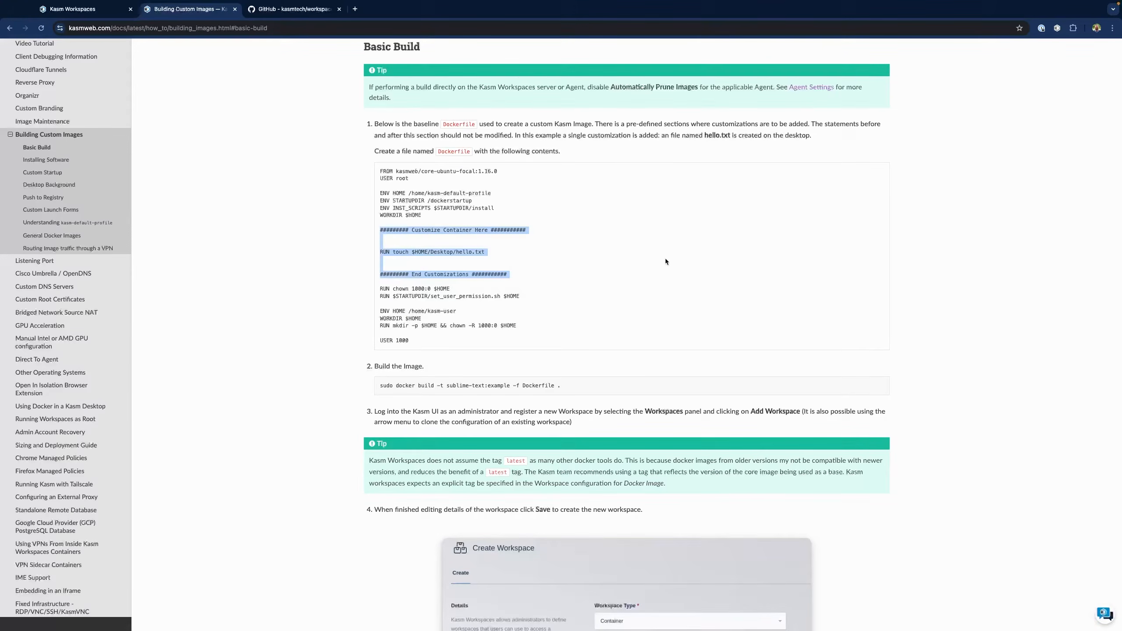
{"action": "key", "text": "ctrl+Left"}
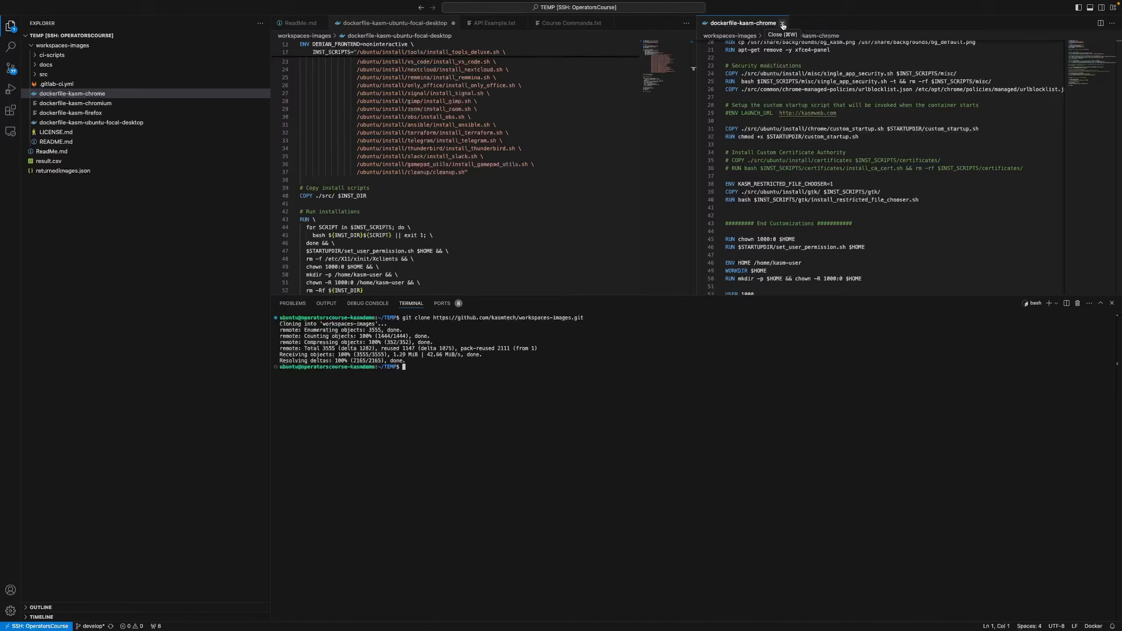
Close the chrome Dockerfile, paste the hello.txt customization block at line 53, and save
{"action": "left_click", "coordinate": [783, 23]}
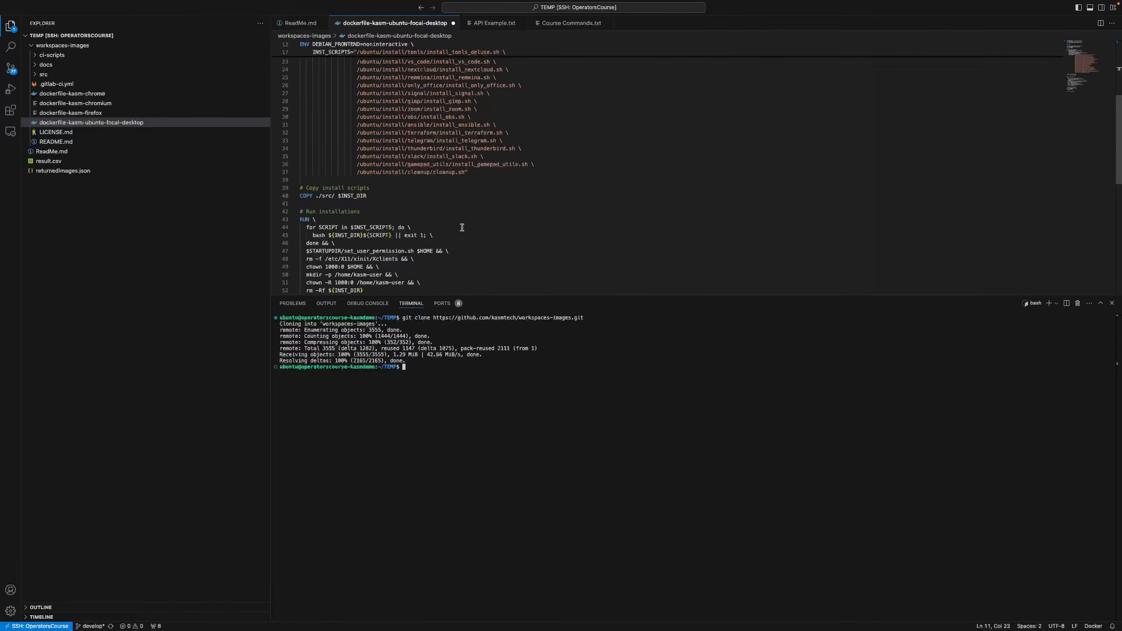
{"action": "scroll", "coordinate": [462, 227], "scroll_direction": "down", "scroll_amount": 1}
{"action": "scroll", "coordinate": [523, 227], "scroll_direction": "down", "scroll_amount": 5}
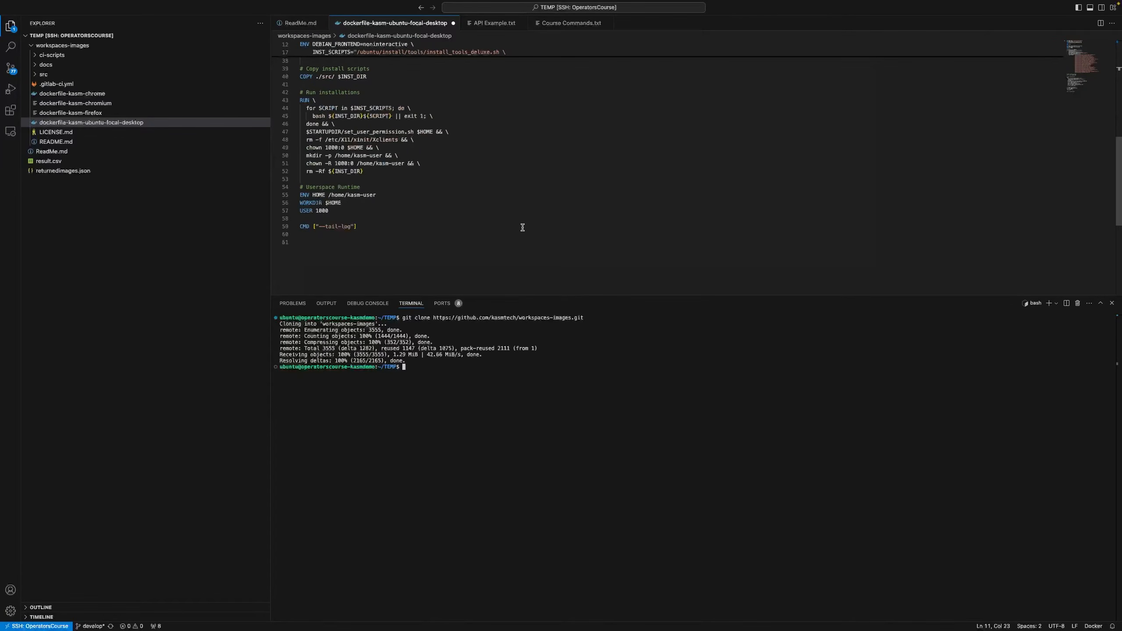
{"action": "scroll", "coordinate": [522, 227], "scroll_direction": "up", "scroll_amount": 10}
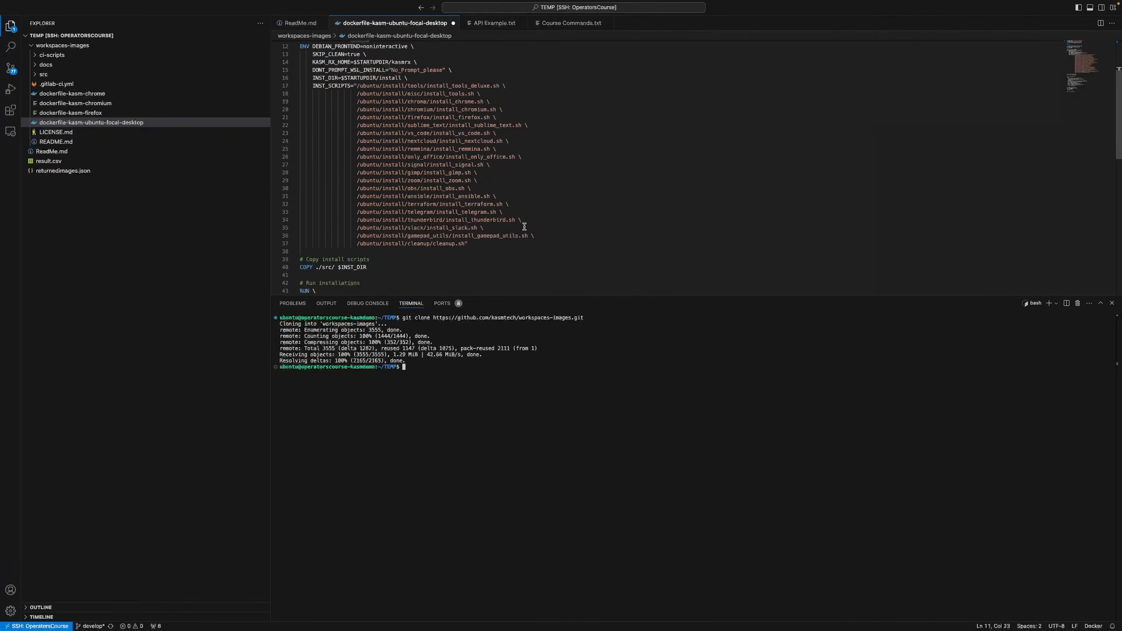
{"action": "scroll", "coordinate": [594, 225], "scroll_direction": "down", "scroll_amount": 9}
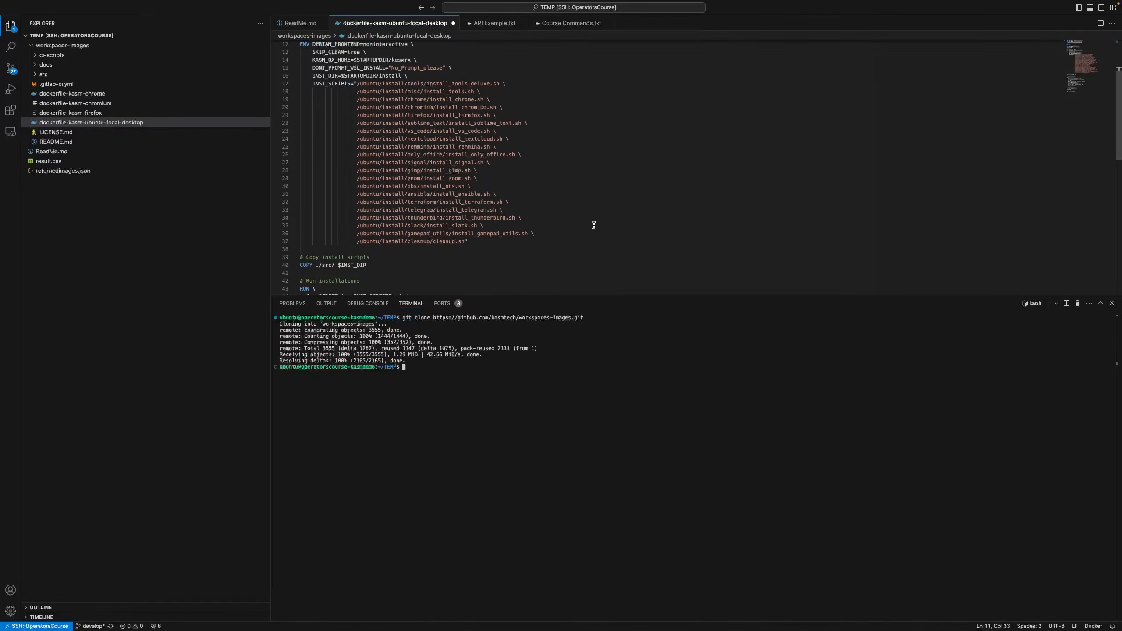
{"action": "left_click", "coordinate": [435, 191]}
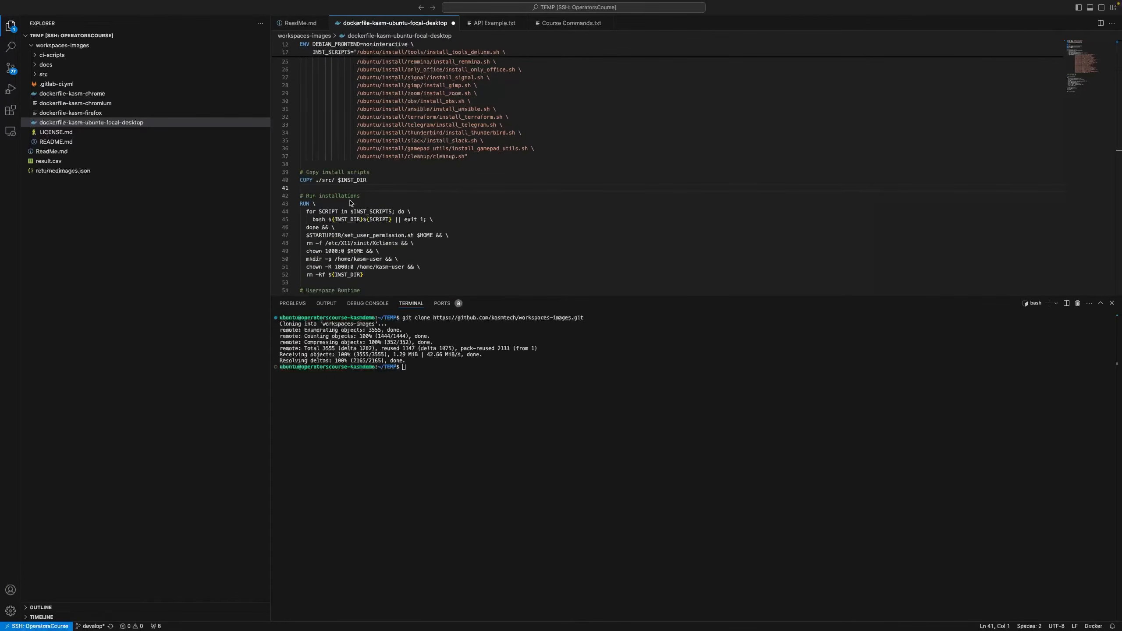
{"action": "scroll", "coordinate": [322, 201], "scroll_direction": "down", "scroll_amount": 1}
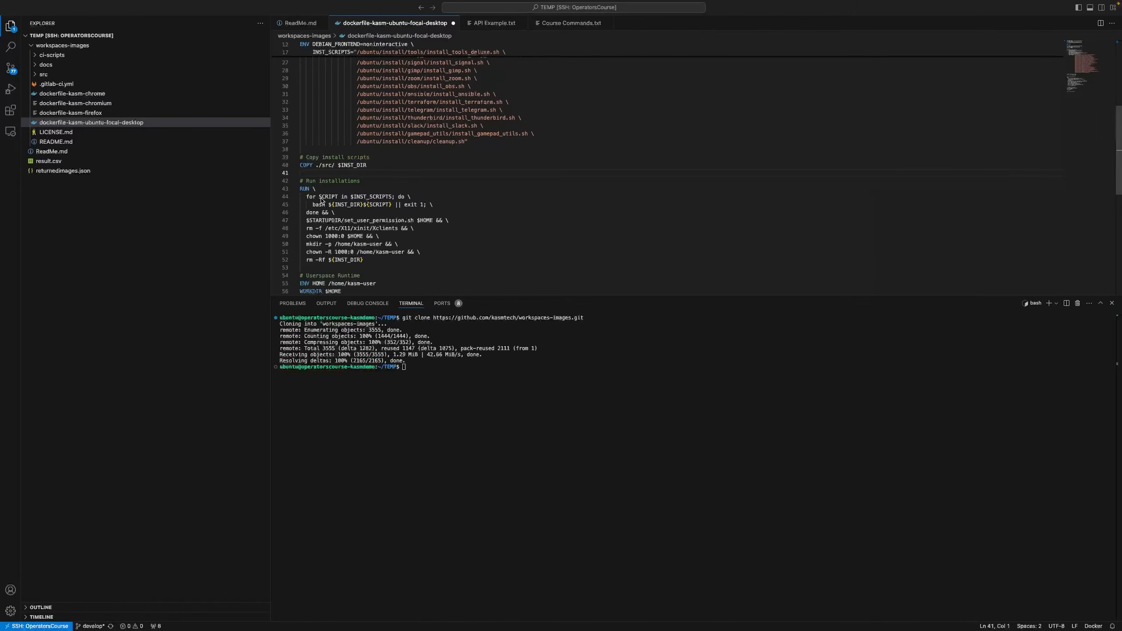
{"action": "left_click", "coordinate": [313, 268]}
{"action": "right_click", "coordinate": [313, 268]}
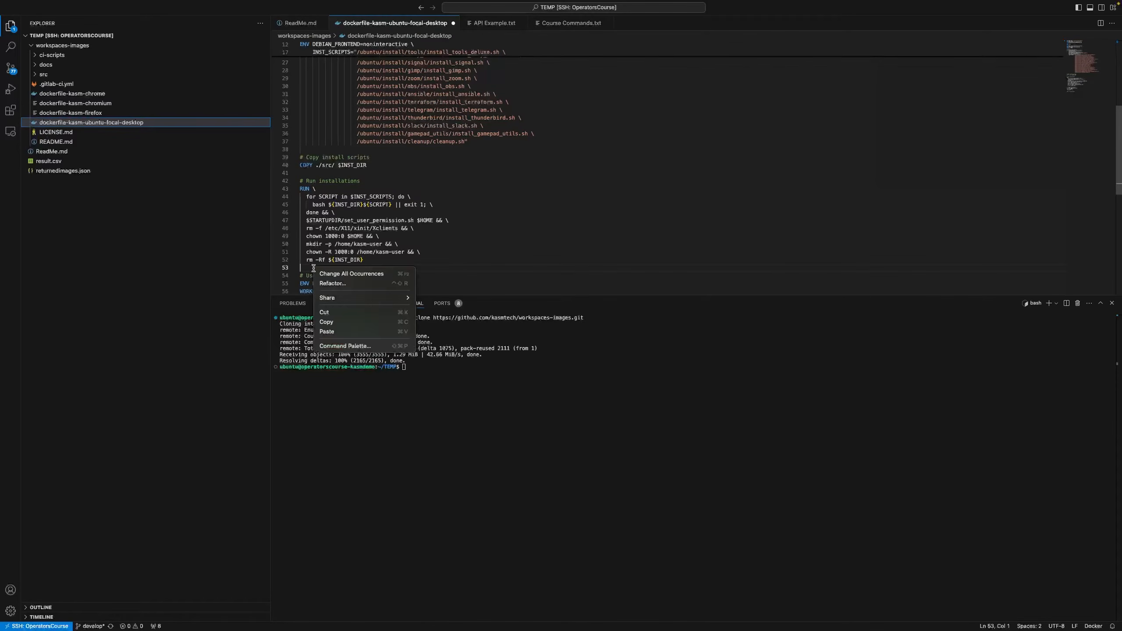
{"action": "left_click", "coordinate": [345, 332]}
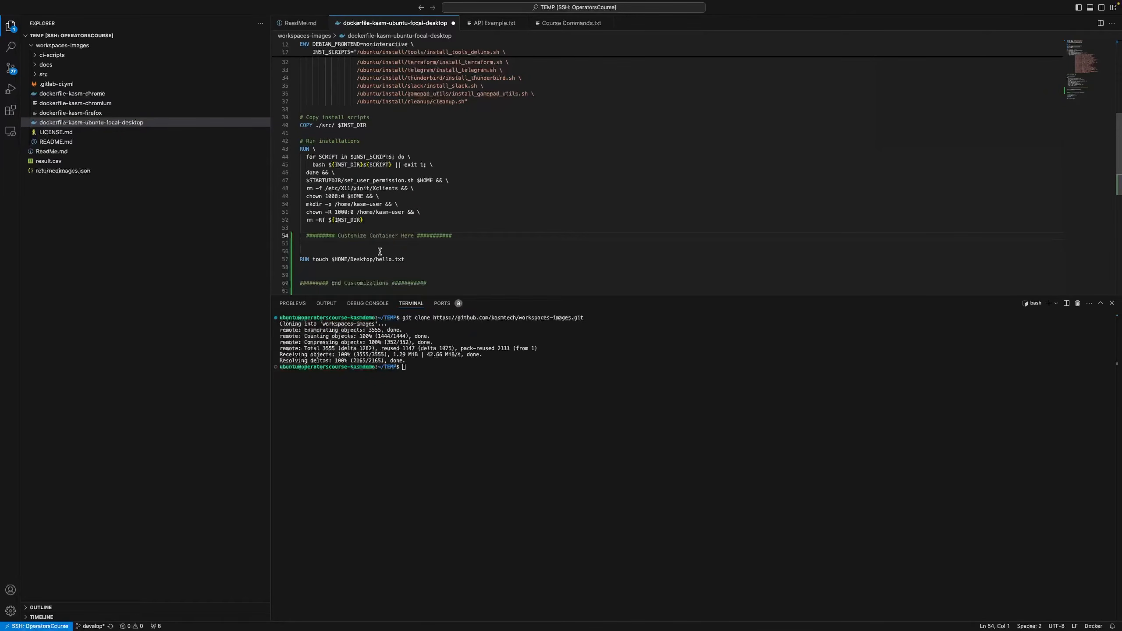
{"action": "key", "text": "ctrl+s"}
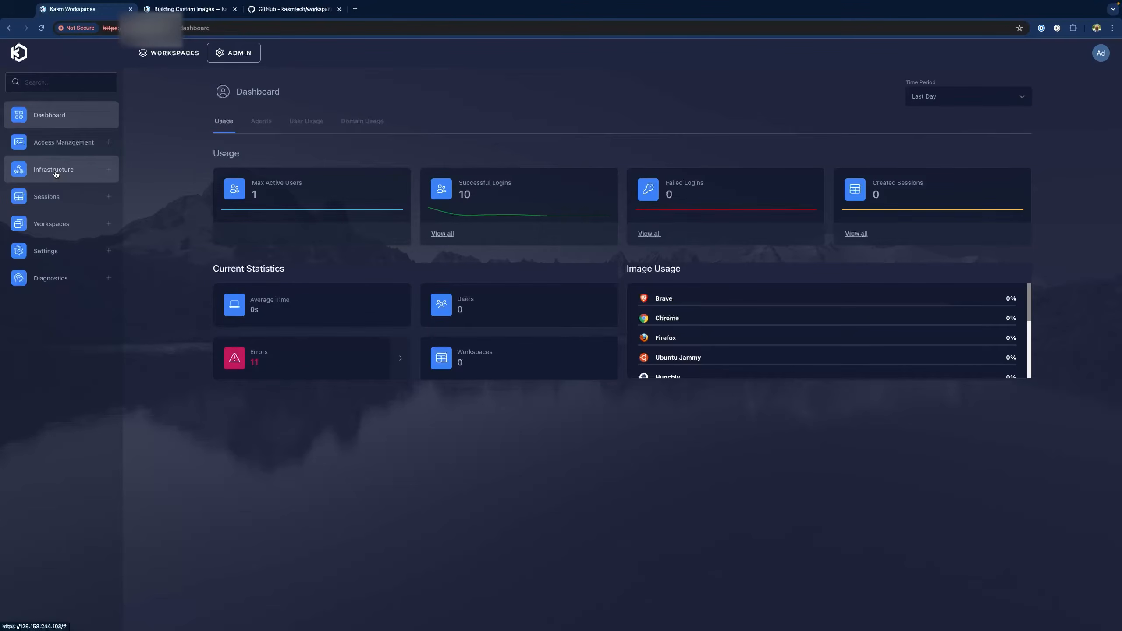
Set Automatically Prune Images to Off on the proxy Docker agent and save it
{"action": "left_click", "coordinate": [57, 173]}
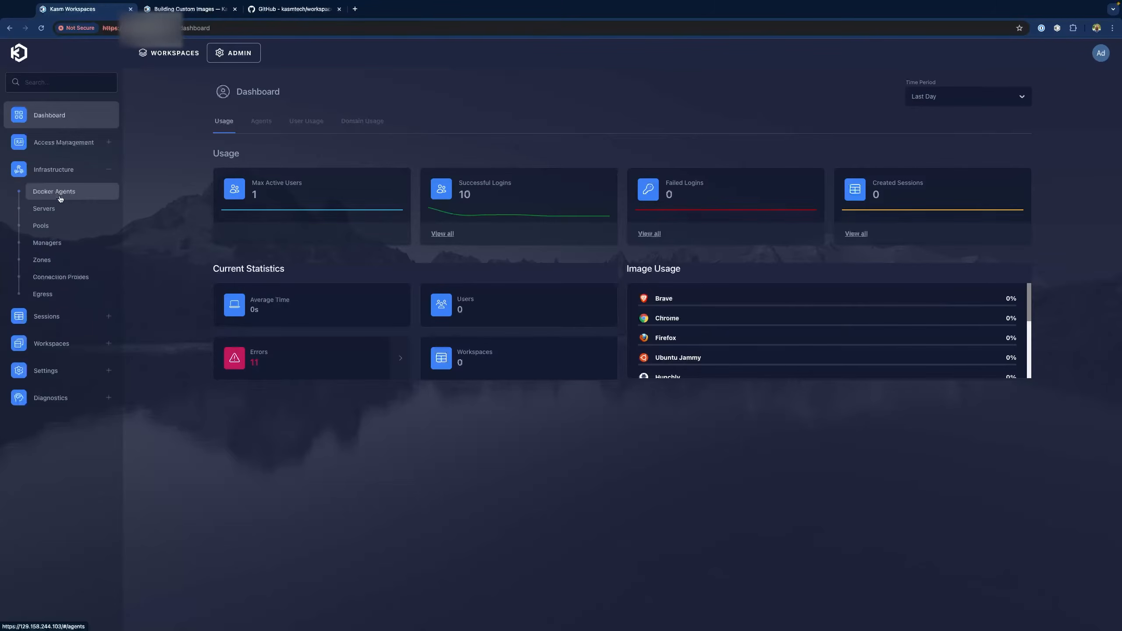
{"action": "left_click", "coordinate": [61, 197]}
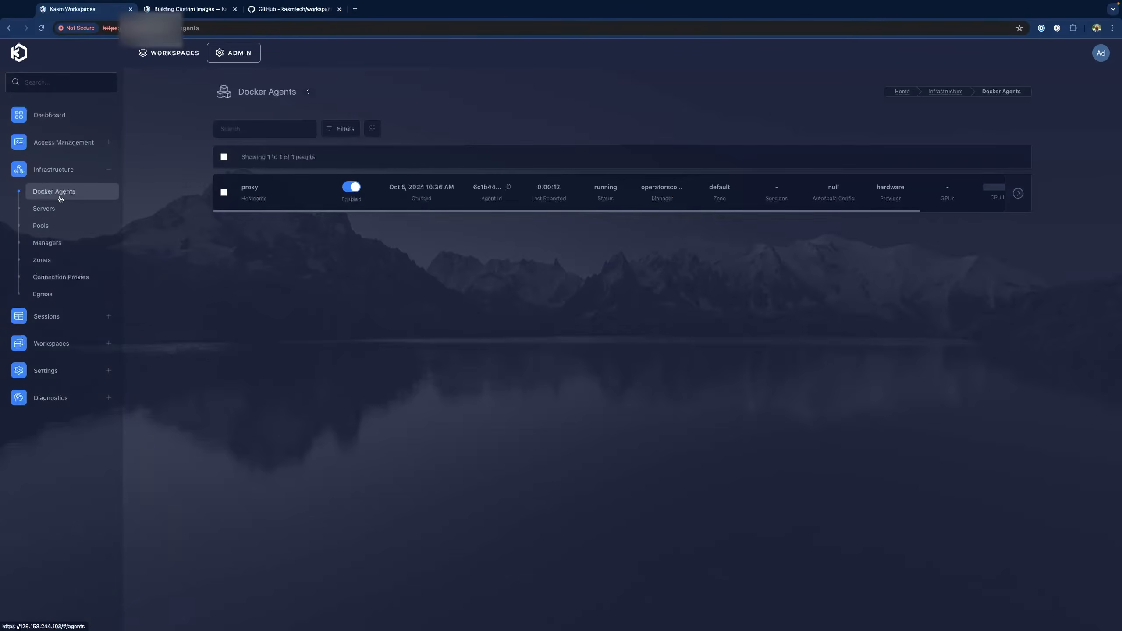
{"action": "left_click", "coordinate": [252, 195]}
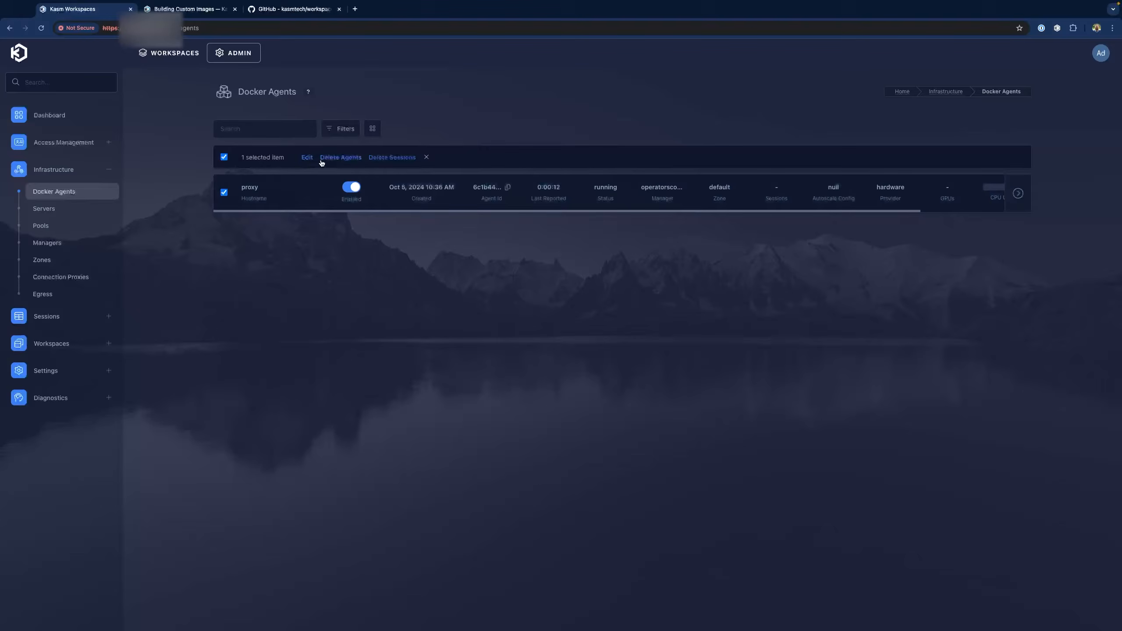
{"action": "left_click", "coordinate": [307, 157]}
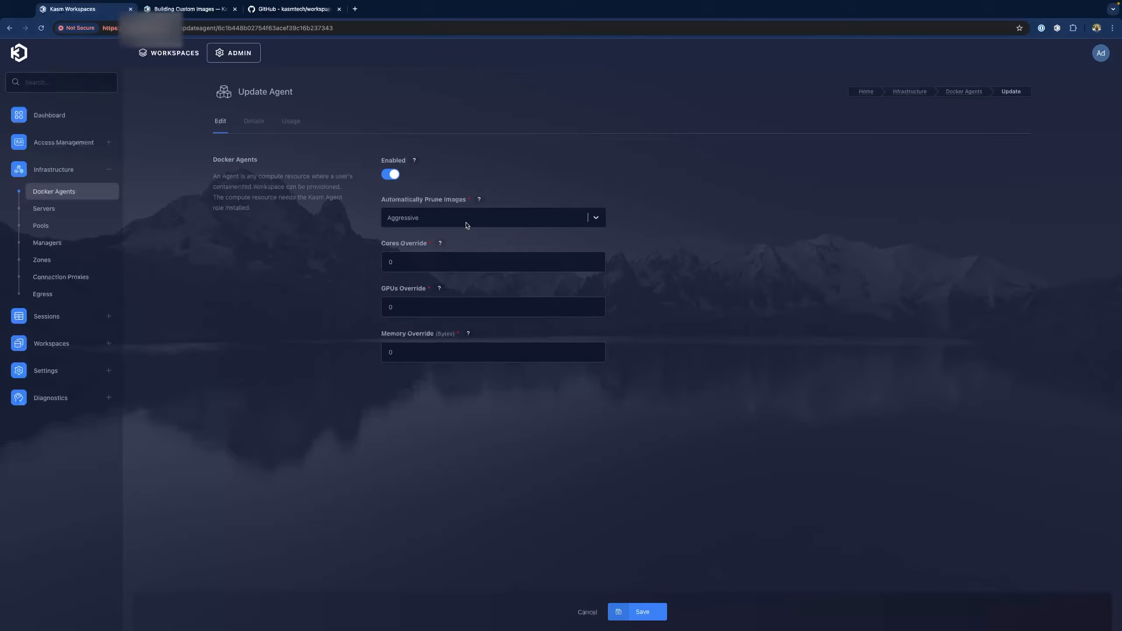
{"action": "left_click", "coordinate": [596, 221]}
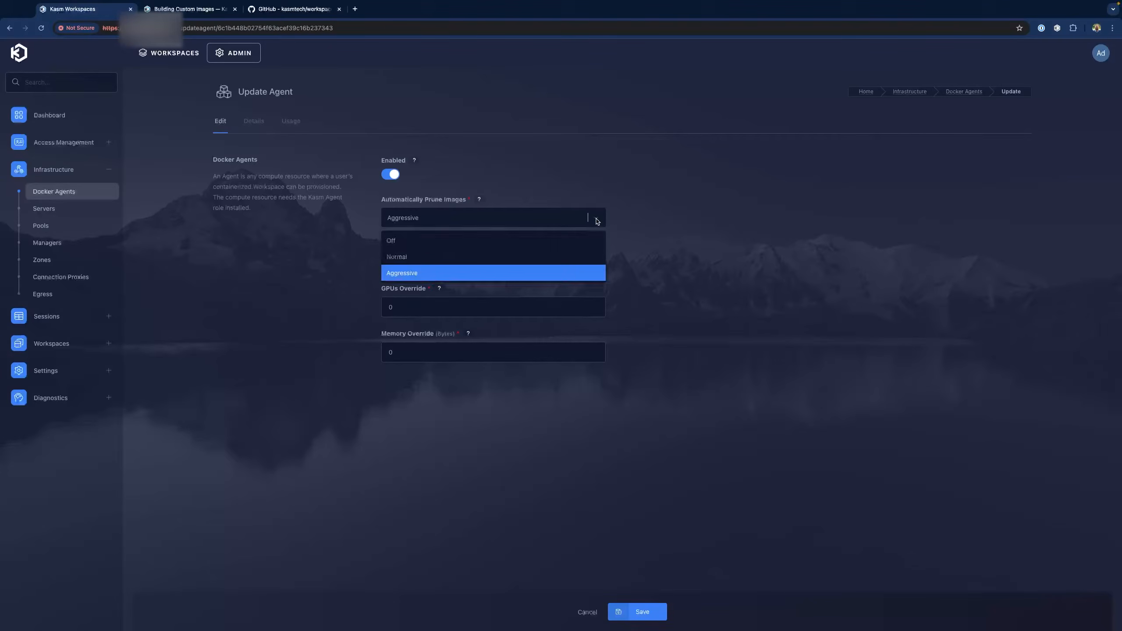
{"action": "left_click", "coordinate": [481, 244]}
{"action": "left_click", "coordinate": [643, 614]}
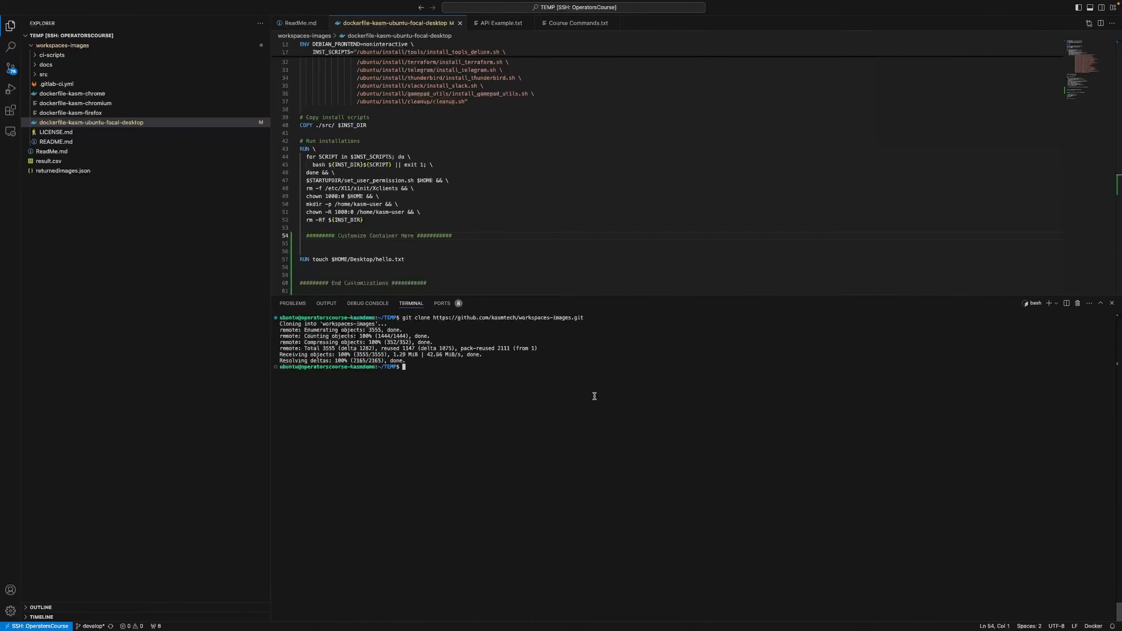
In workspaces-images, run the ReadMe line-32 build command for helloworld:example, then list images with sudo docker images
{"action": "type", "text": "cd workspaces-images/"}
{"action": "key", "text": "Return"}
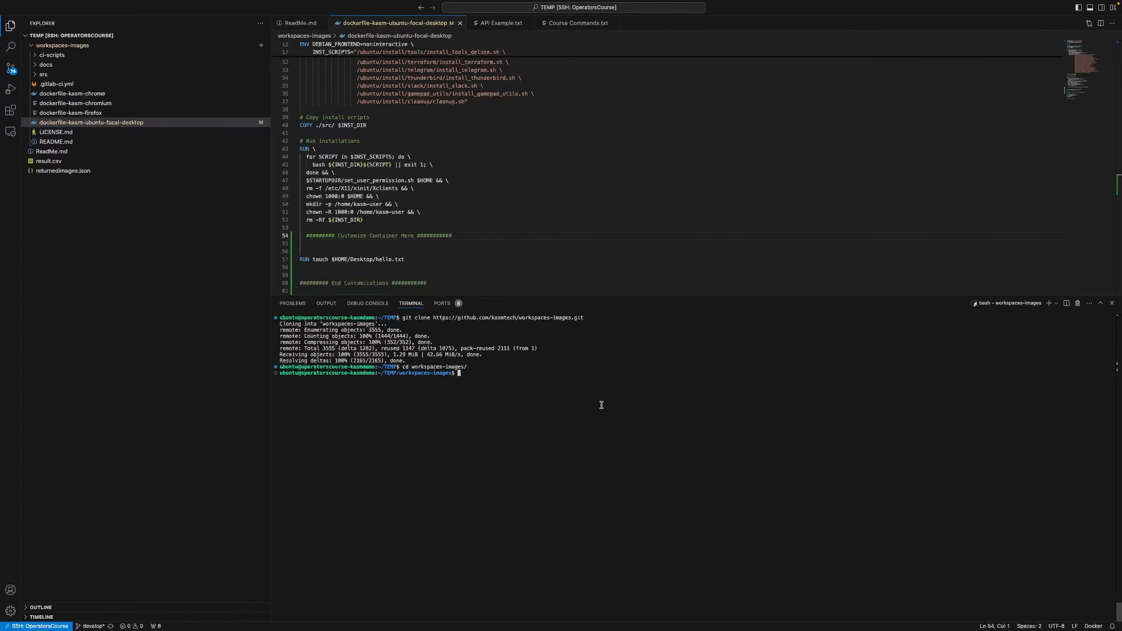
{"action": "left_click", "coordinate": [300, 23]}
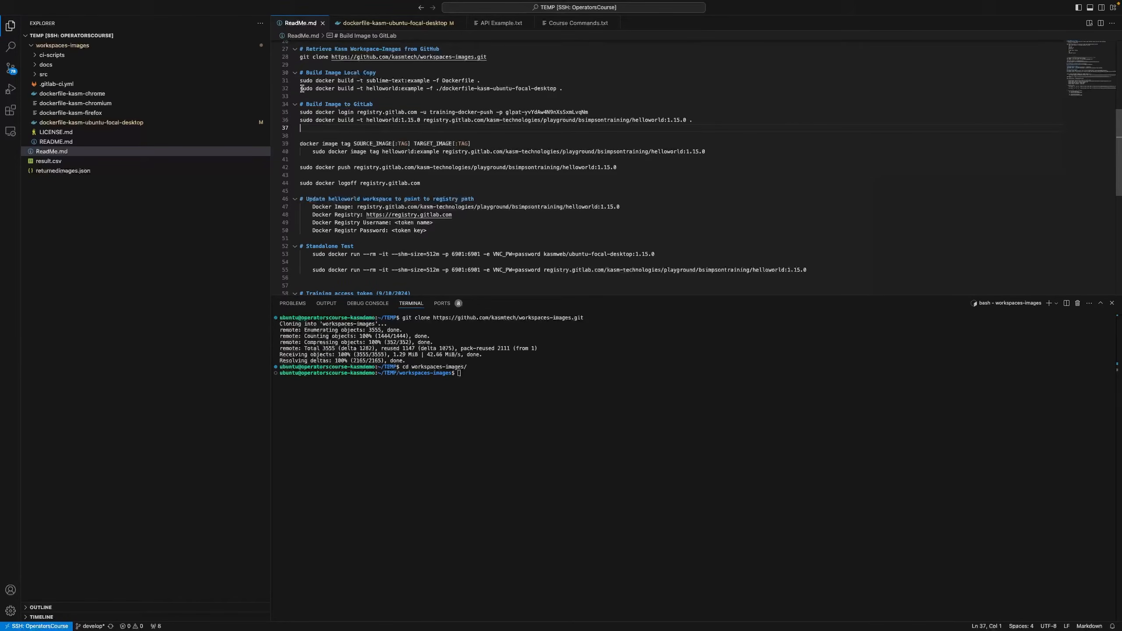
{"action": "left_click_drag", "start_coordinate": [302, 88], "coordinate": [429, 89]}
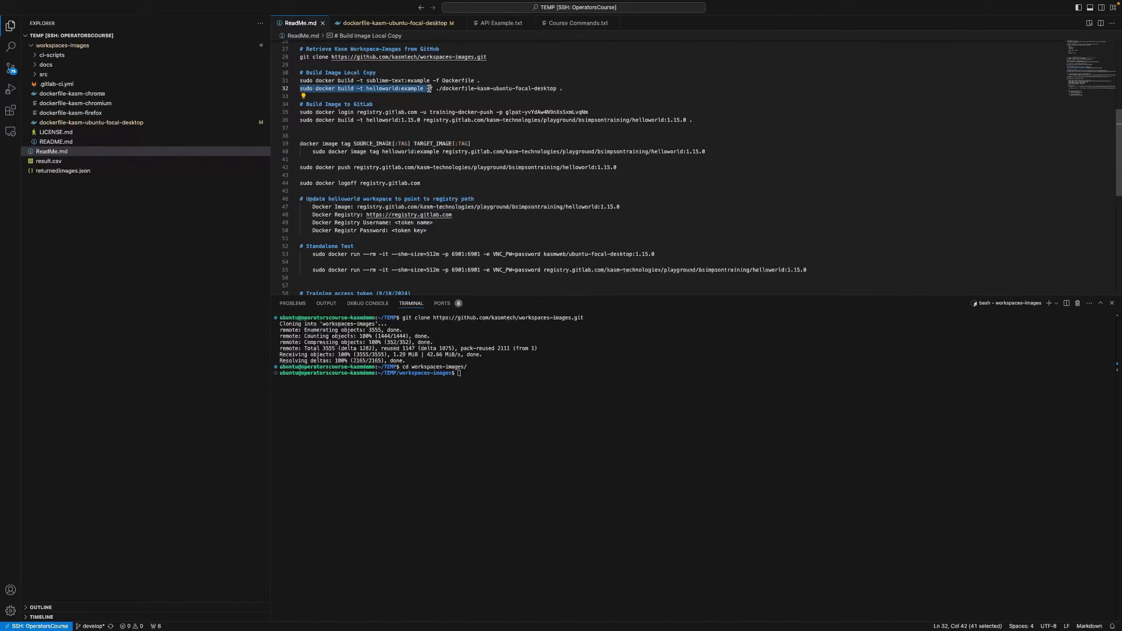
{"action": "left_click_drag", "start_coordinate": [430, 88], "coordinate": [592, 87]}
{"action": "key", "text": "super+c"}
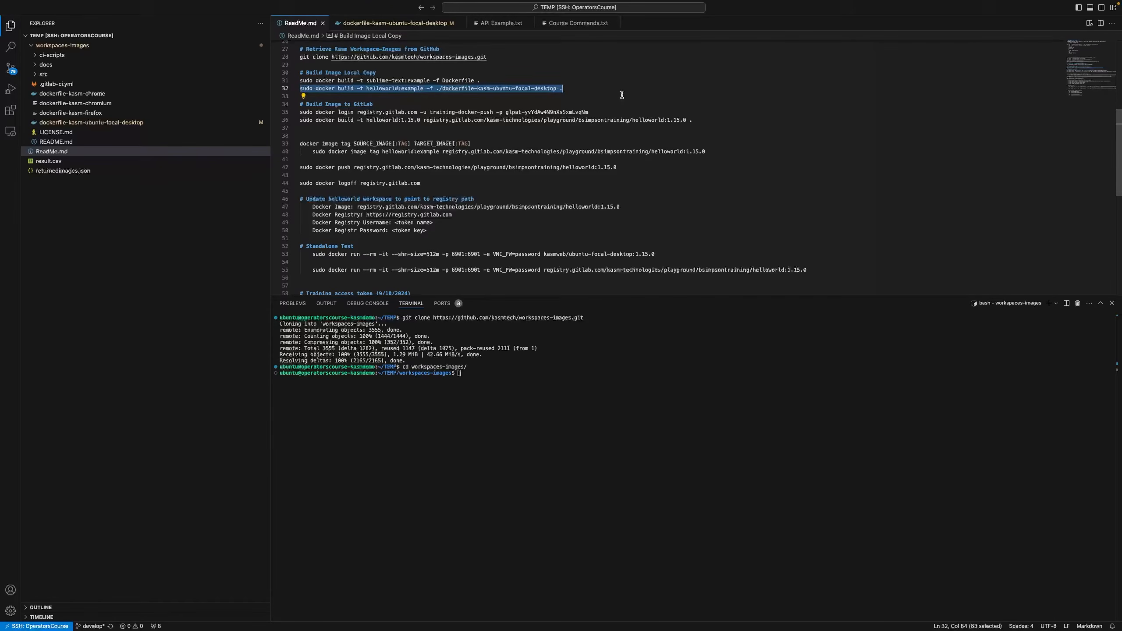
{"action": "right_click", "coordinate": [518, 383]}
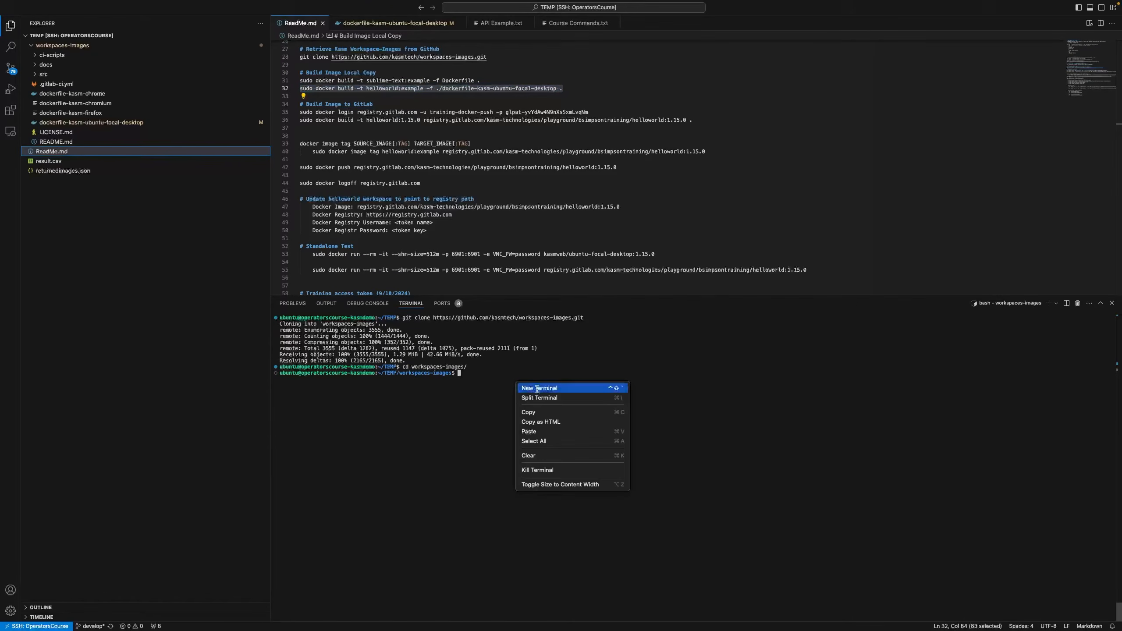
{"action": "left_click", "coordinate": [543, 431]}
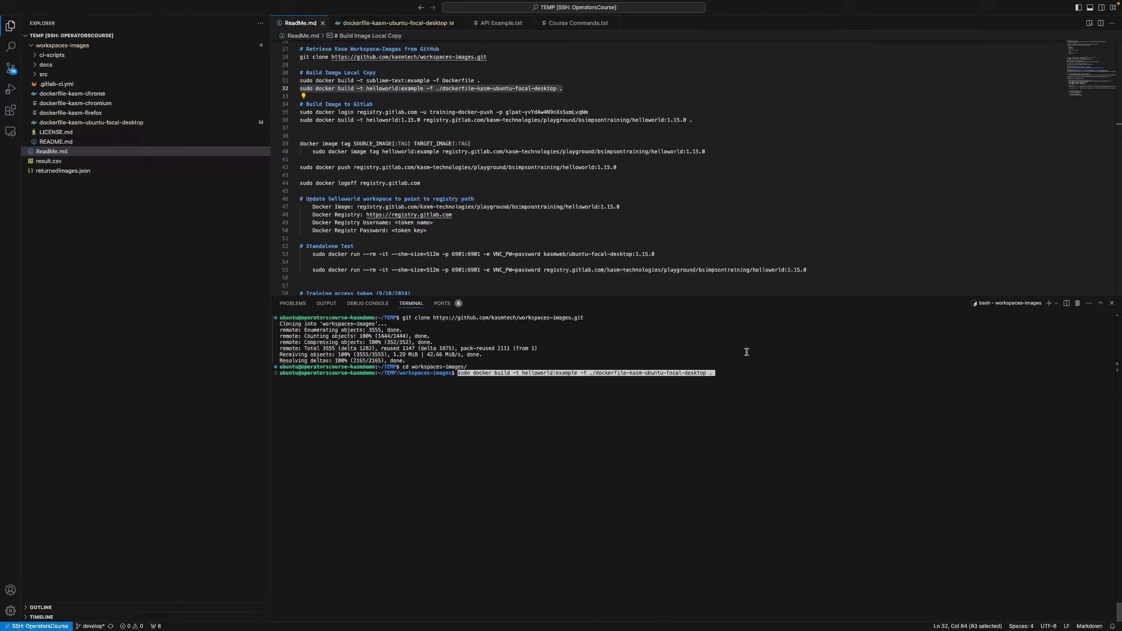
{"action": "key", "text": "Return"}
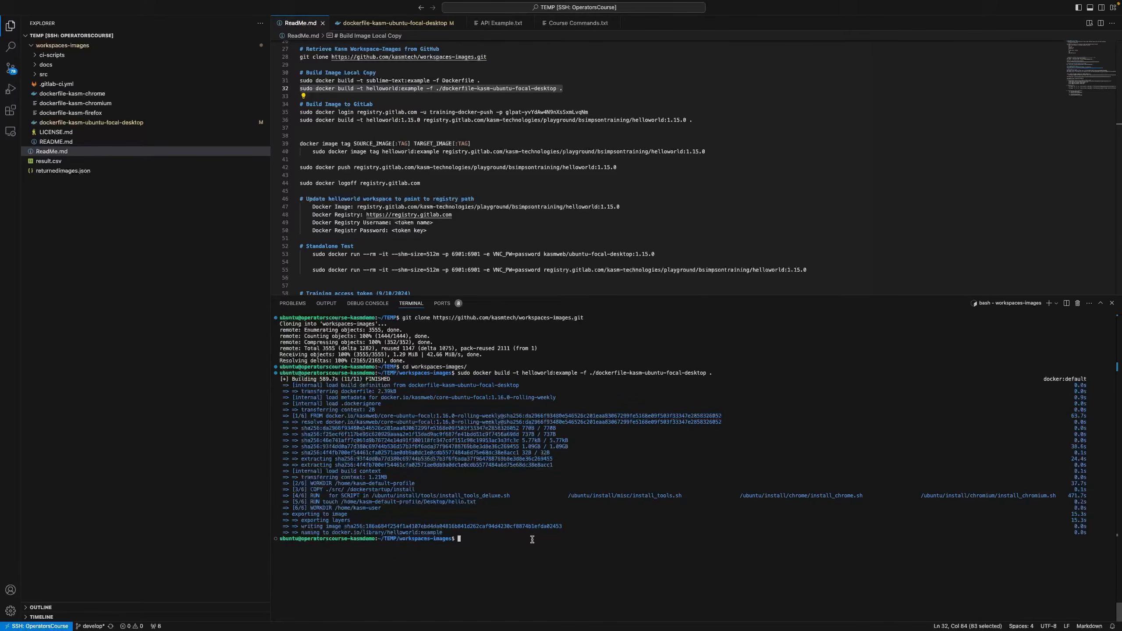
{"action": "type", "text": "sudo docker images"}
{"action": "key", "text": "Return"}
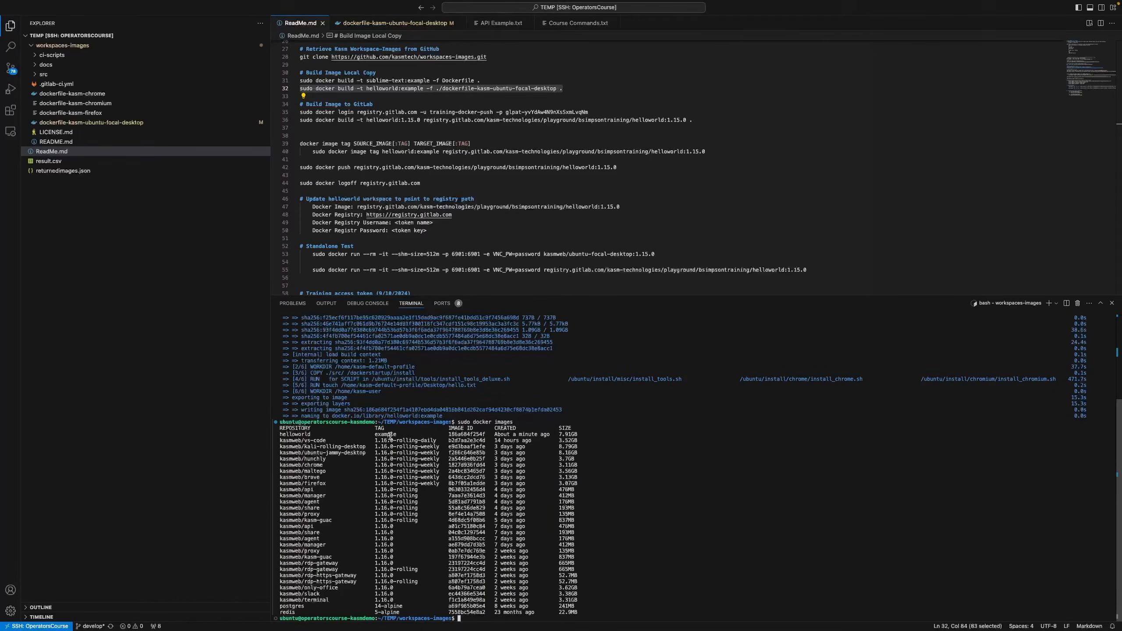
Run sudo docker images | grep example to confirm the helloworld:example image
{"action": "type", "text": "sudo docker images | grep example"}
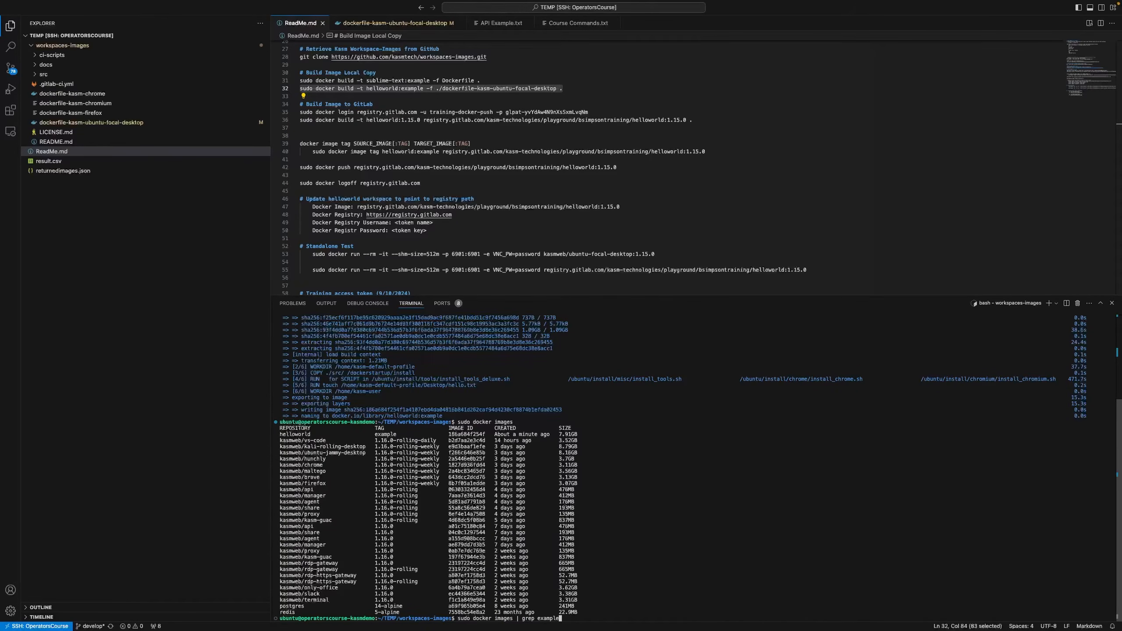
{"action": "key", "text": "Return"}
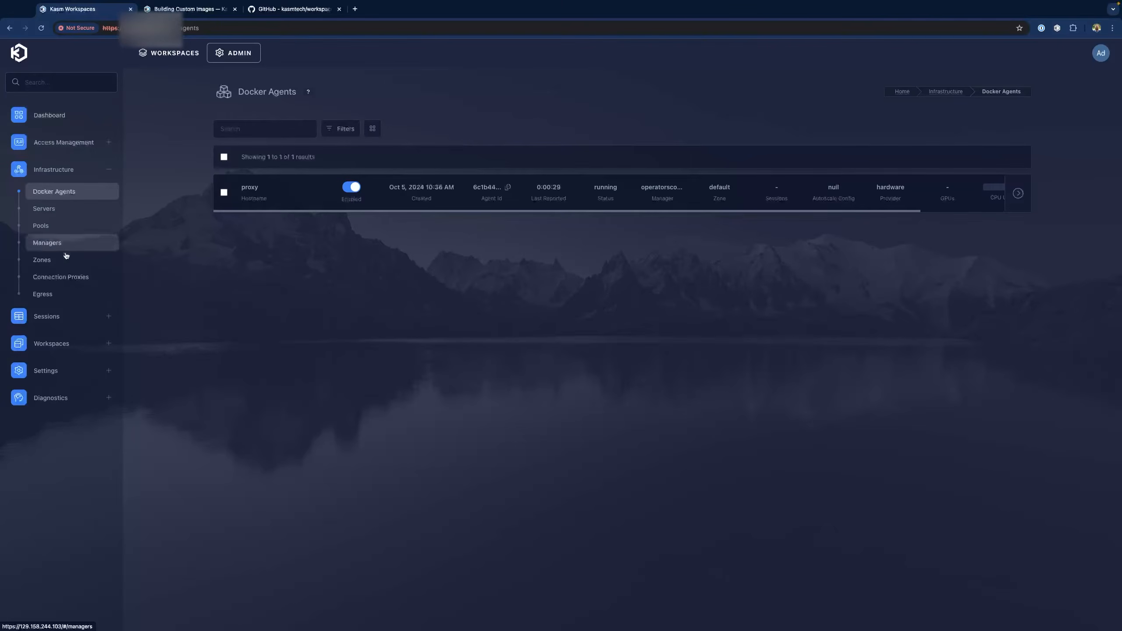
Start a new workspace from the Workspaces list and set its type to Container
{"action": "left_click", "coordinate": [55, 345]}
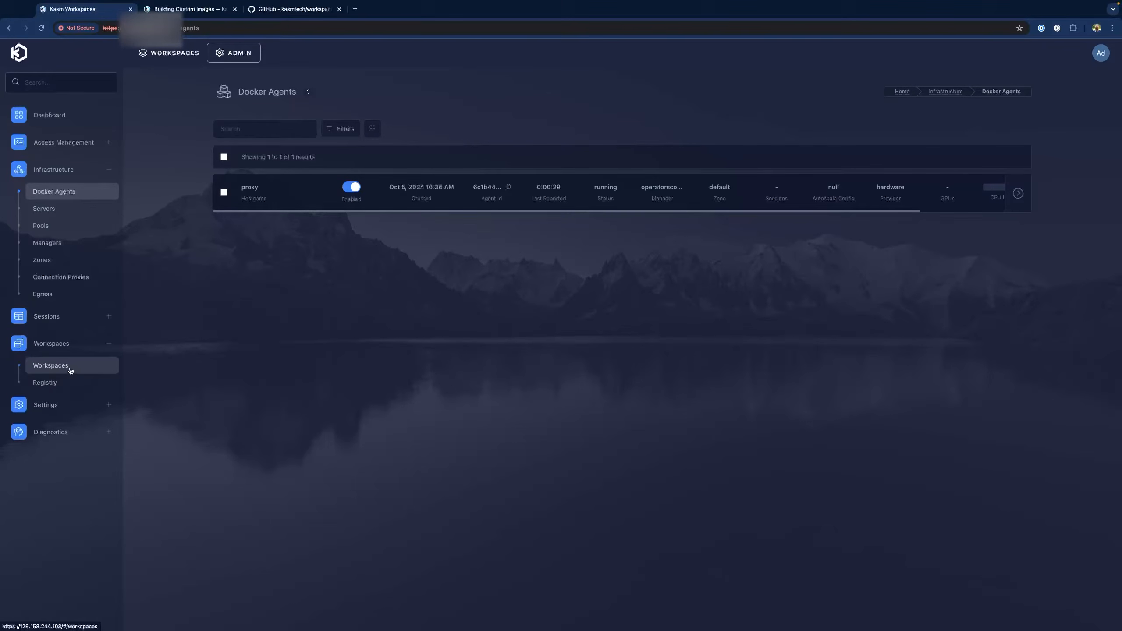
{"action": "left_click", "coordinate": [69, 367]}
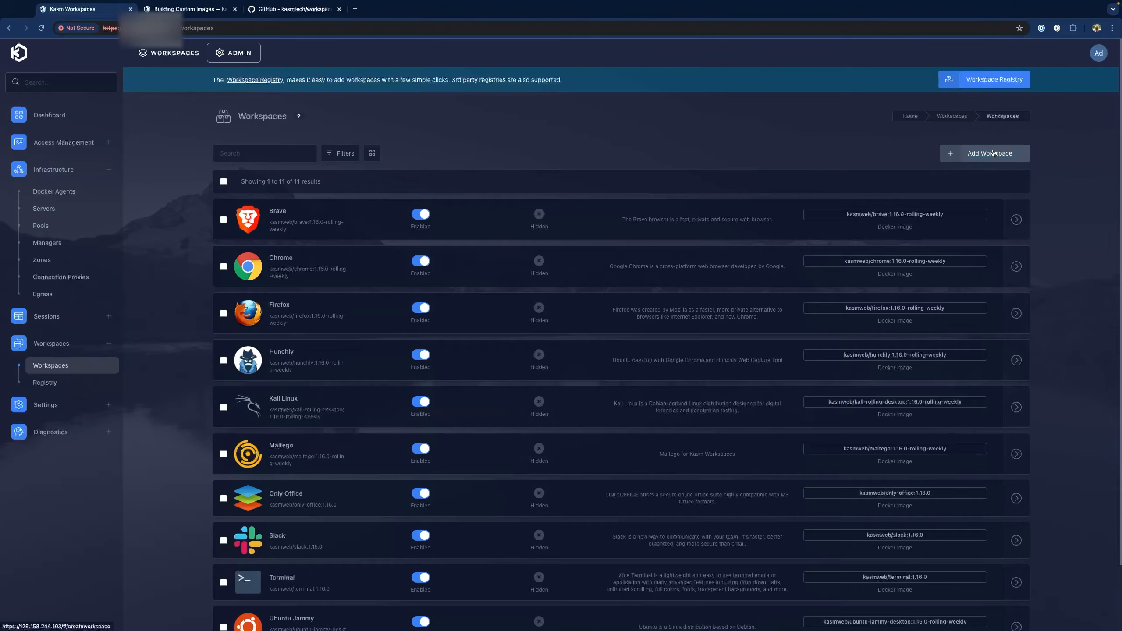
{"action": "left_click", "coordinate": [993, 153]}
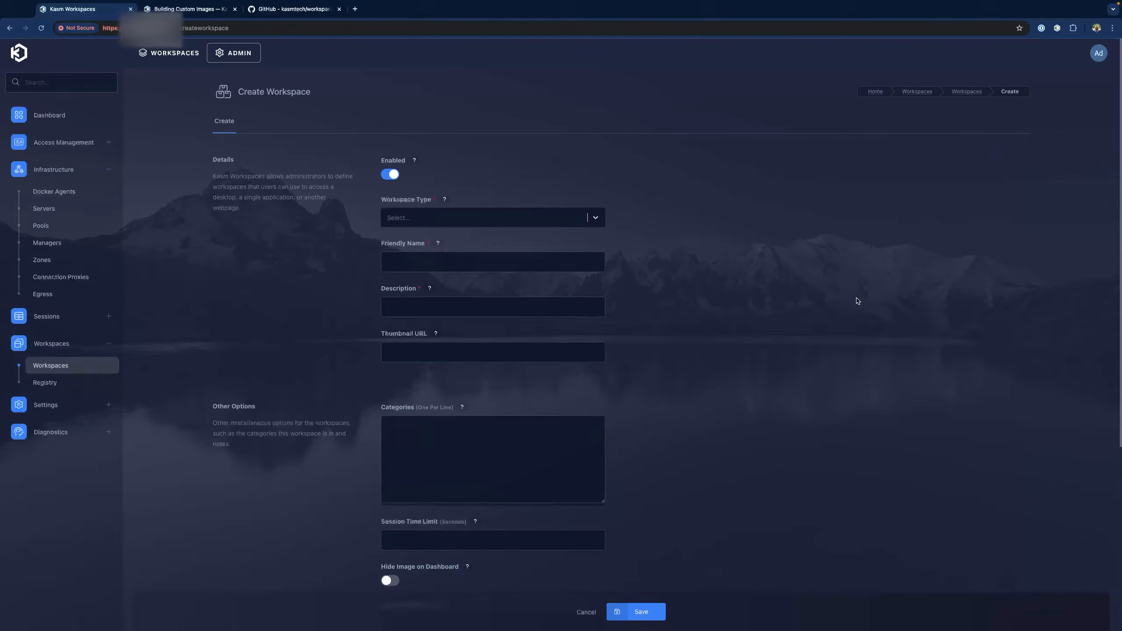
{"action": "left_click", "coordinate": [414, 218]}
{"action": "left_click", "coordinate": [418, 247]}
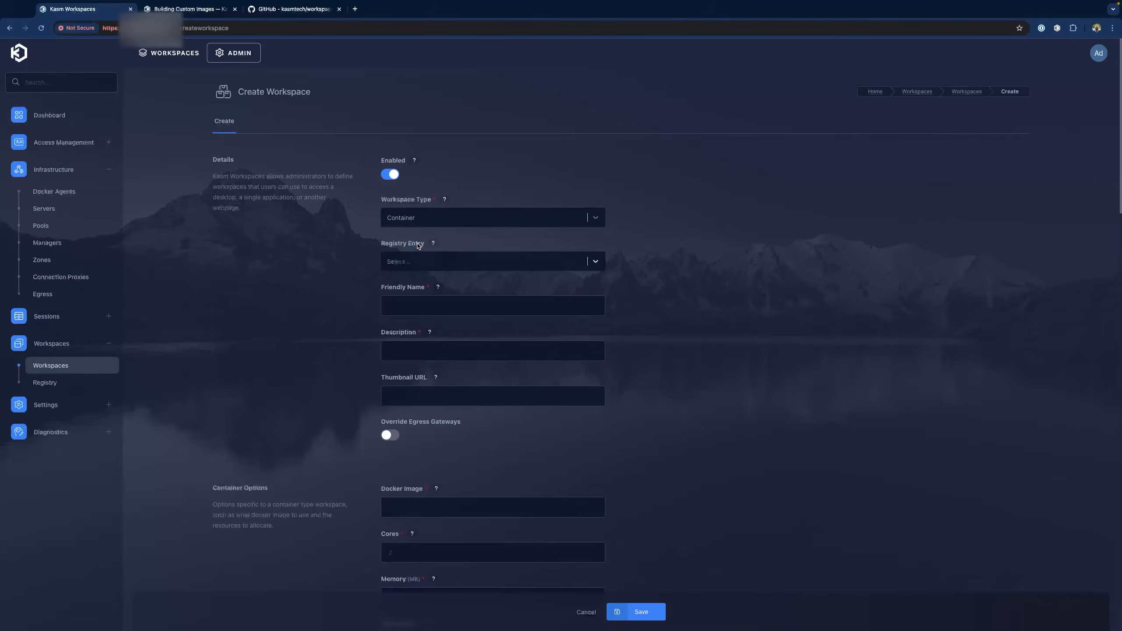
Enter friendly name HelloWorld, description 'Adding a txt file to Ubuntu Focal Image' and image helloworld:example
{"action": "left_click", "coordinate": [412, 310]}
{"action": "type", "text": "Hellow"}
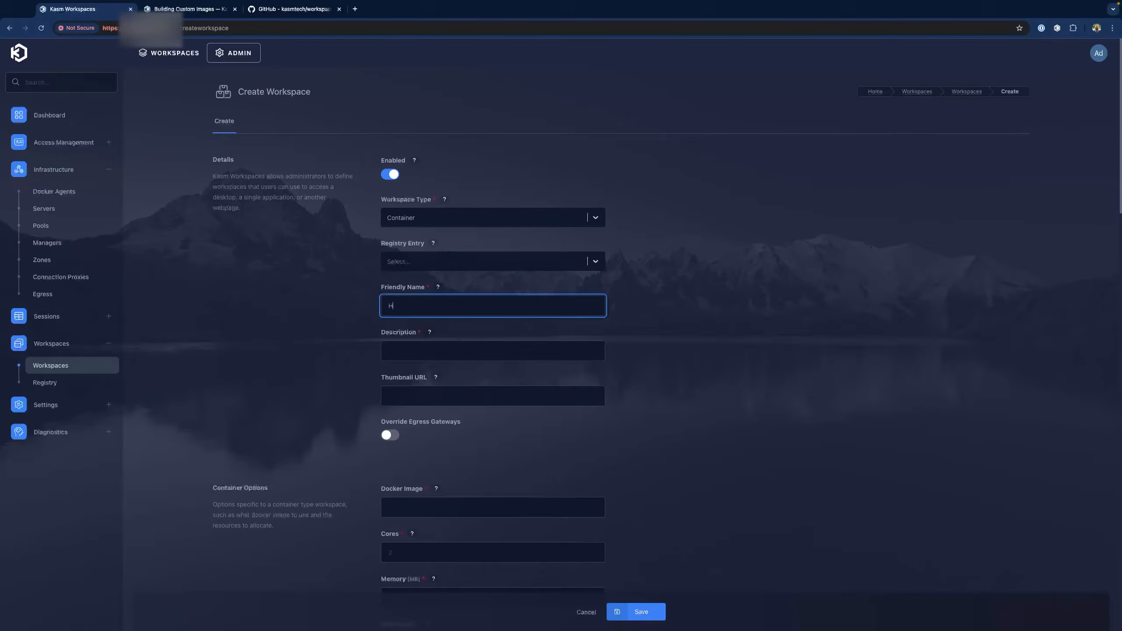
{"action": "type", "text": "ld"}
{"action": "key", "text": "Tab"}
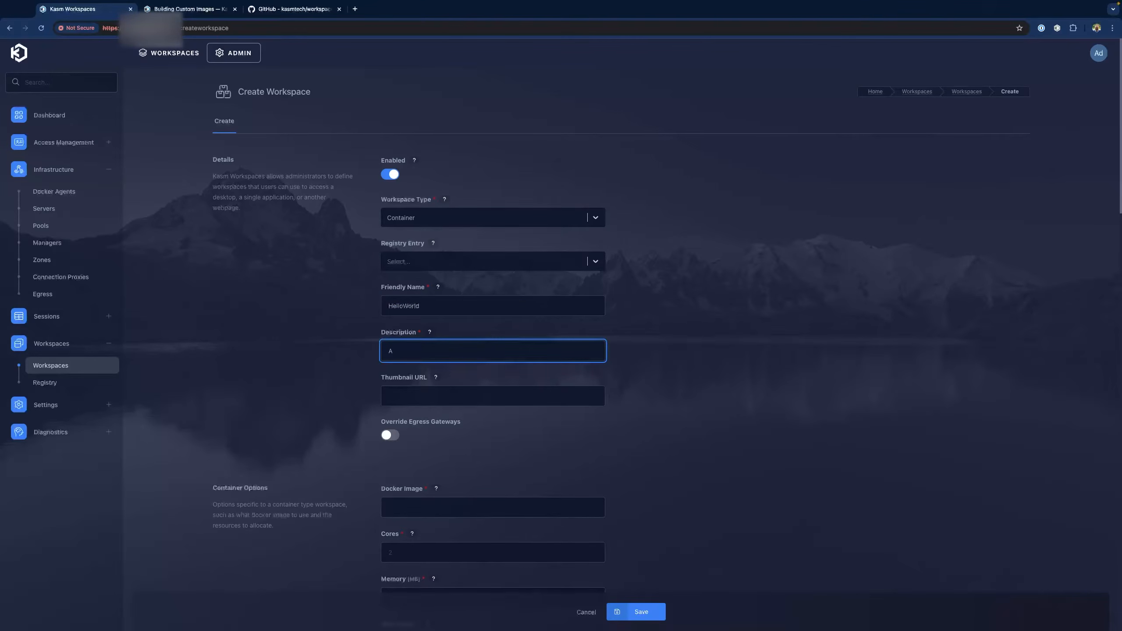
{"action": "type", "text": "Adding a txt file to Ubuntu Focal Image"}
{"action": "left_click", "coordinate": [452, 507]}
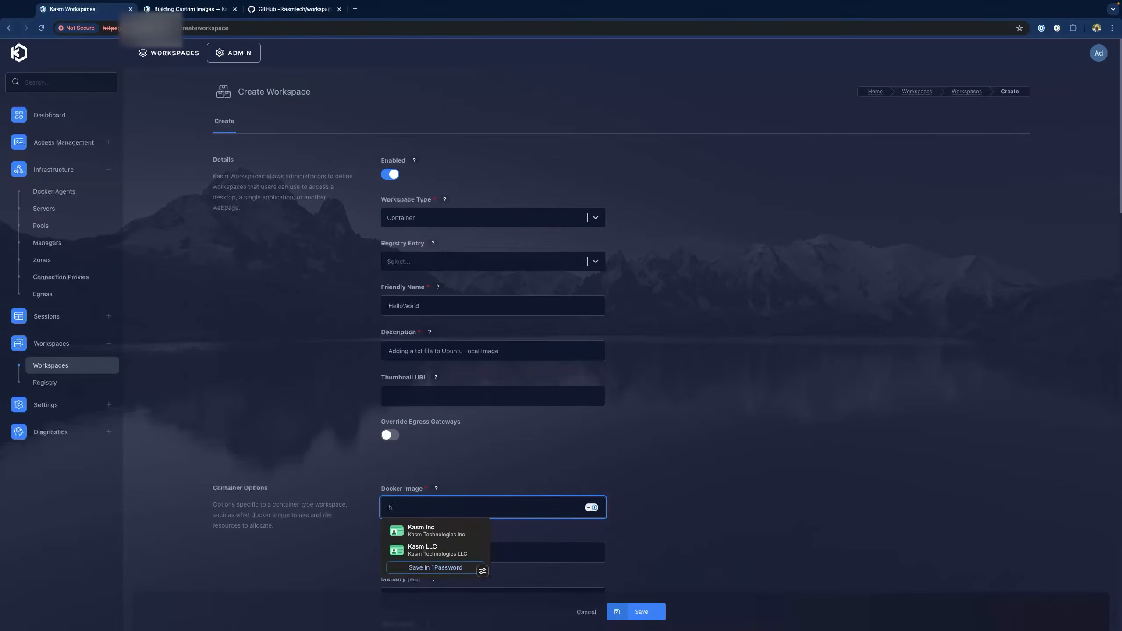
{"action": "type", "text": "hellowow"}
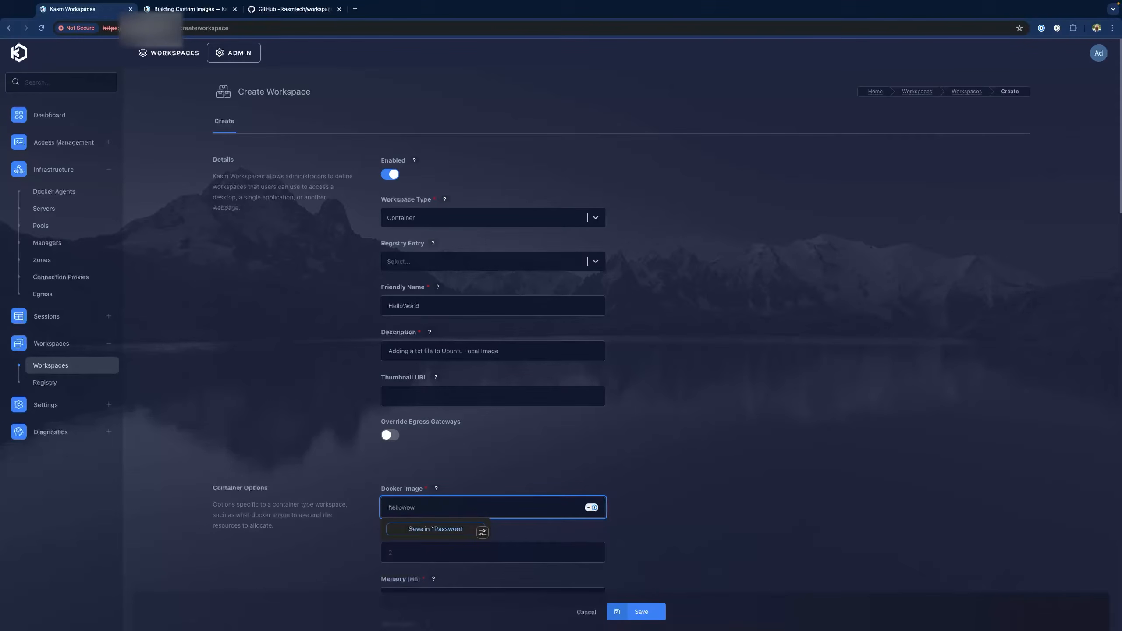
{"action": "type", "text": "rld:example"}
{"action": "key", "text": "BackSpace"}
{"action": "left_click", "coordinate": [660, 510]}
{"action": "scroll", "coordinate": [661, 510], "scroll_direction": "down", "scroll_amount": 3}
{"action": "left_click", "coordinate": [427, 437]}
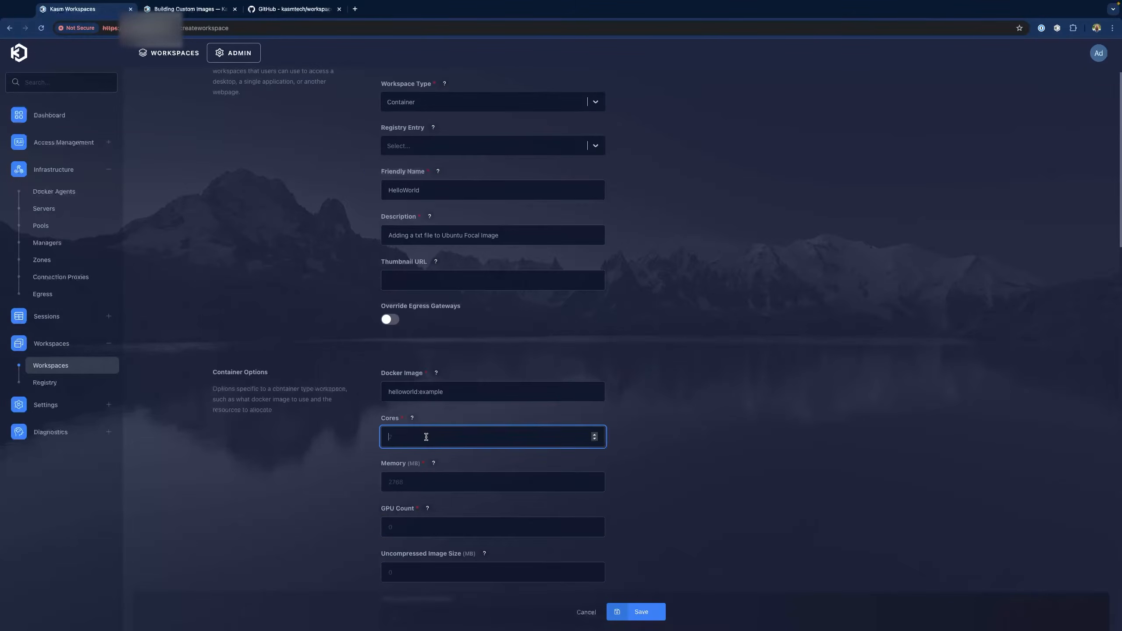
Set Cores to 2, Memory to 2768 MB, GPU Count to 0 and Uncompressed Image Size to 8000 MB
{"action": "type", "text": "1"}
{"action": "key", "text": "Tab"}
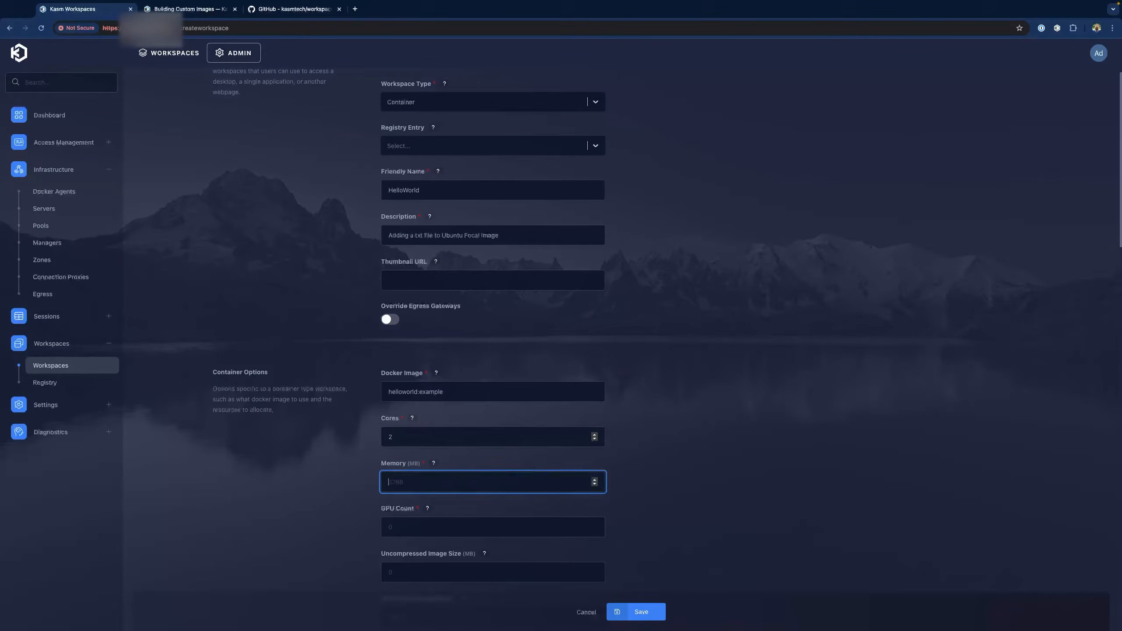
{"action": "type", "text": "2768"}
{"action": "key", "text": "Tab"}
{"action": "key", "text": "Tab"}
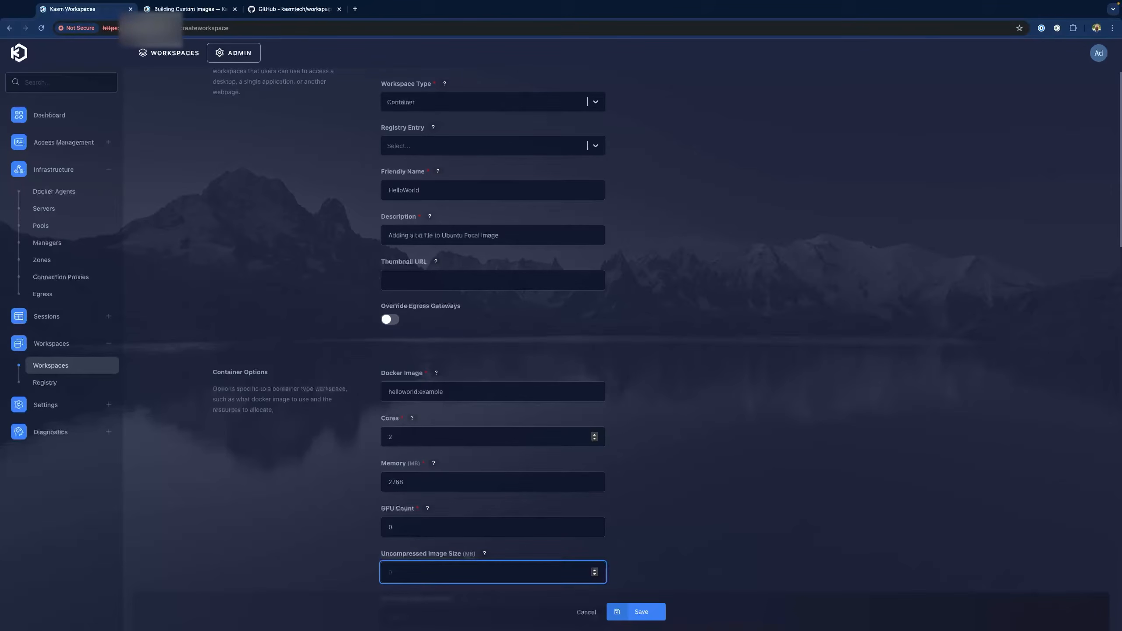
{"action": "type", "text": "8000"}
{"action": "left_click", "coordinate": [485, 554]}
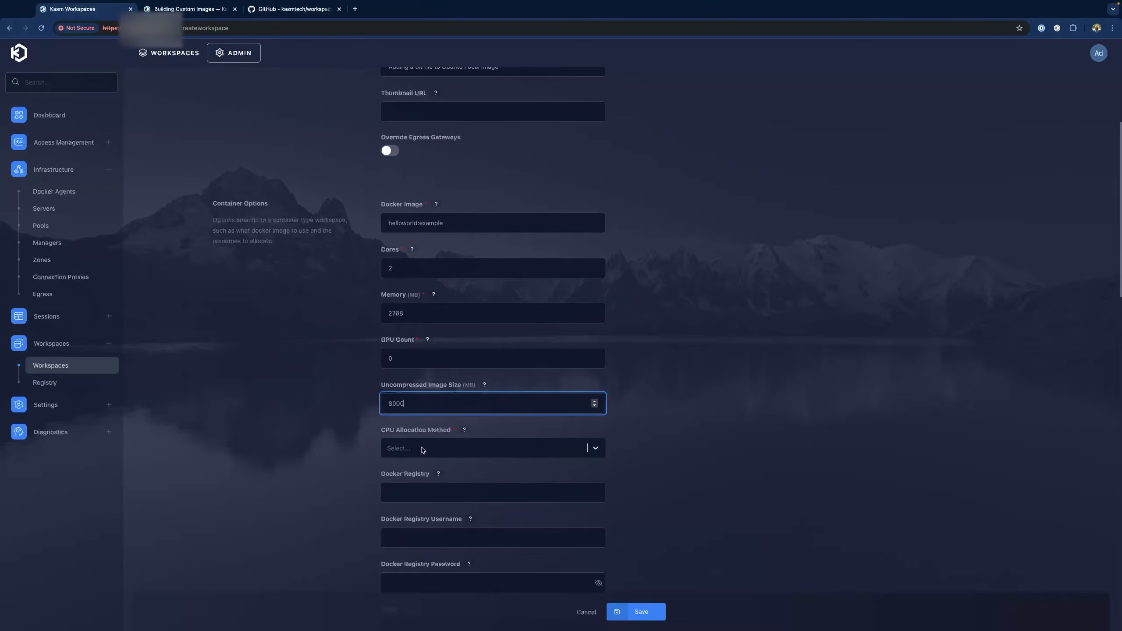
Choose Inherit as the CPU Allocation Method and save the HelloWorld workspace
{"action": "left_click", "coordinate": [423, 451]}
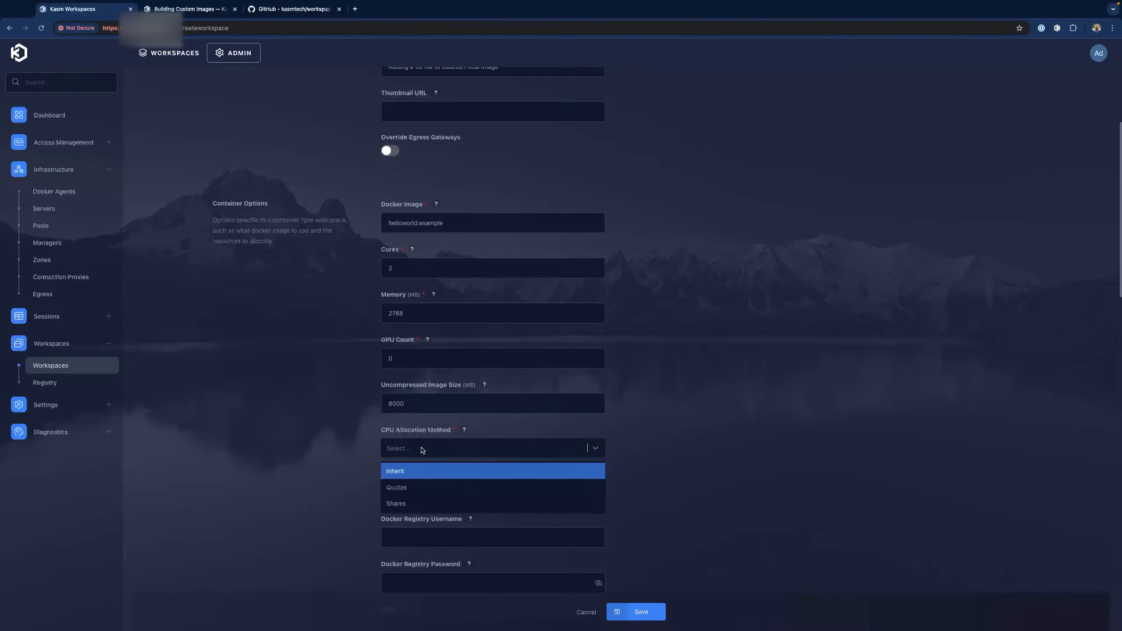
{"action": "left_click", "coordinate": [401, 471]}
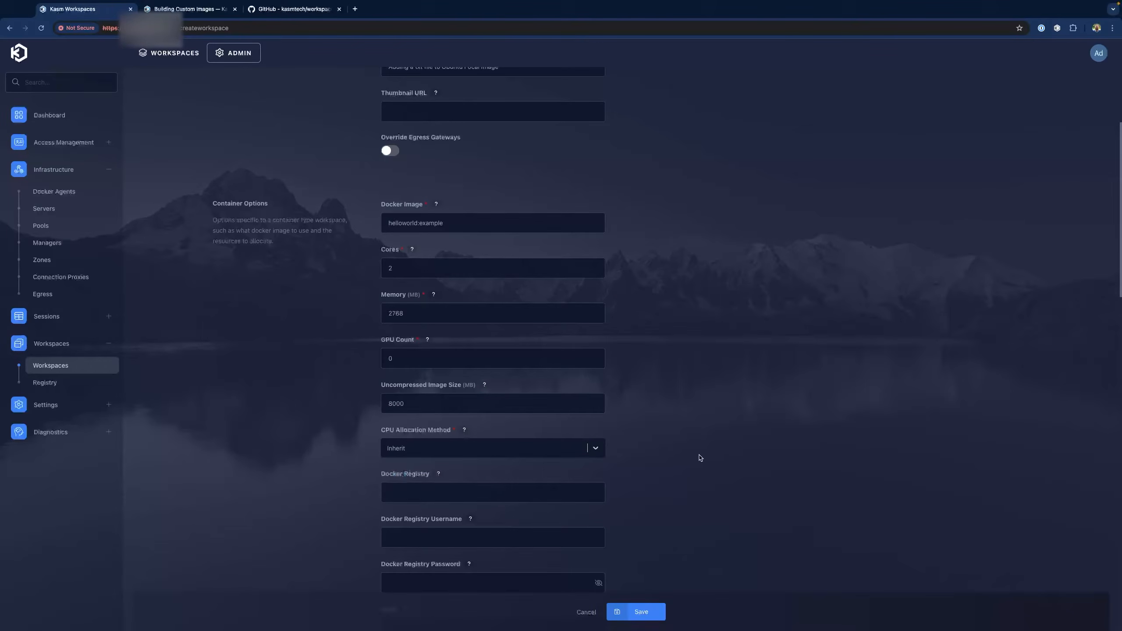
{"action": "left_click", "coordinate": [633, 618]}
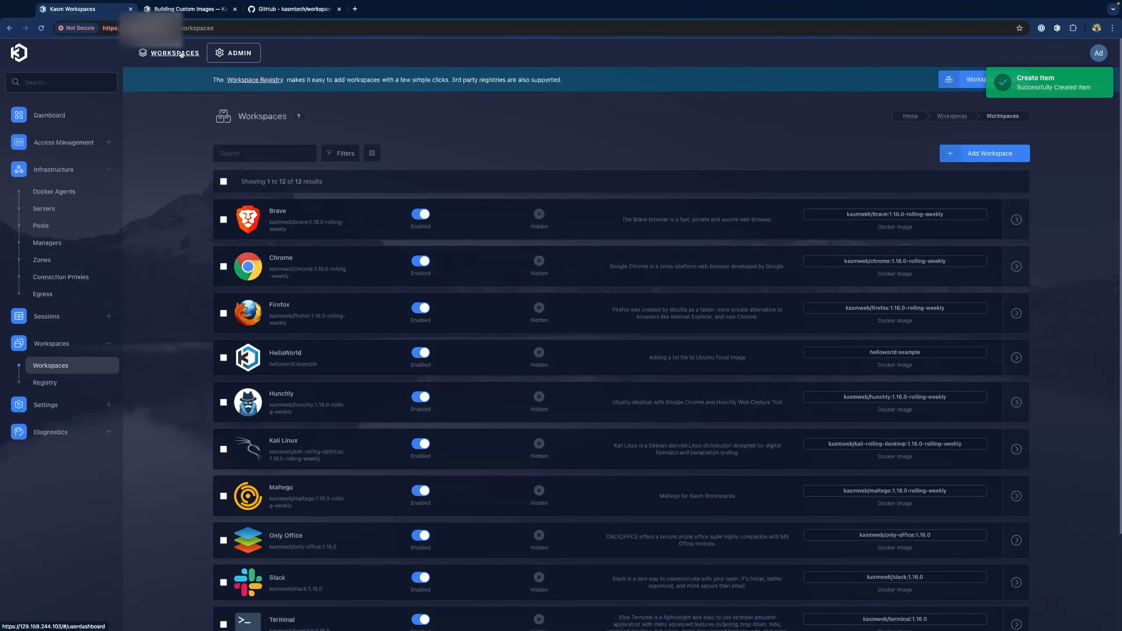
Launch a HelloWorld session from the user workspace dashboard
{"action": "left_click", "coordinate": [170, 53]}
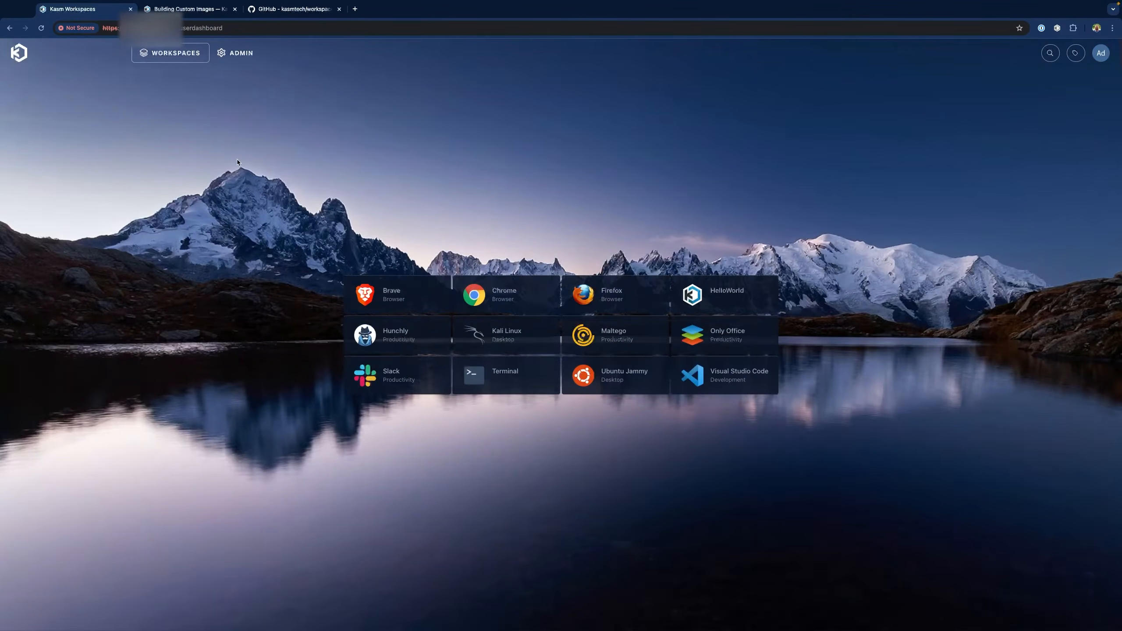
{"action": "left_click", "coordinate": [723, 298]}
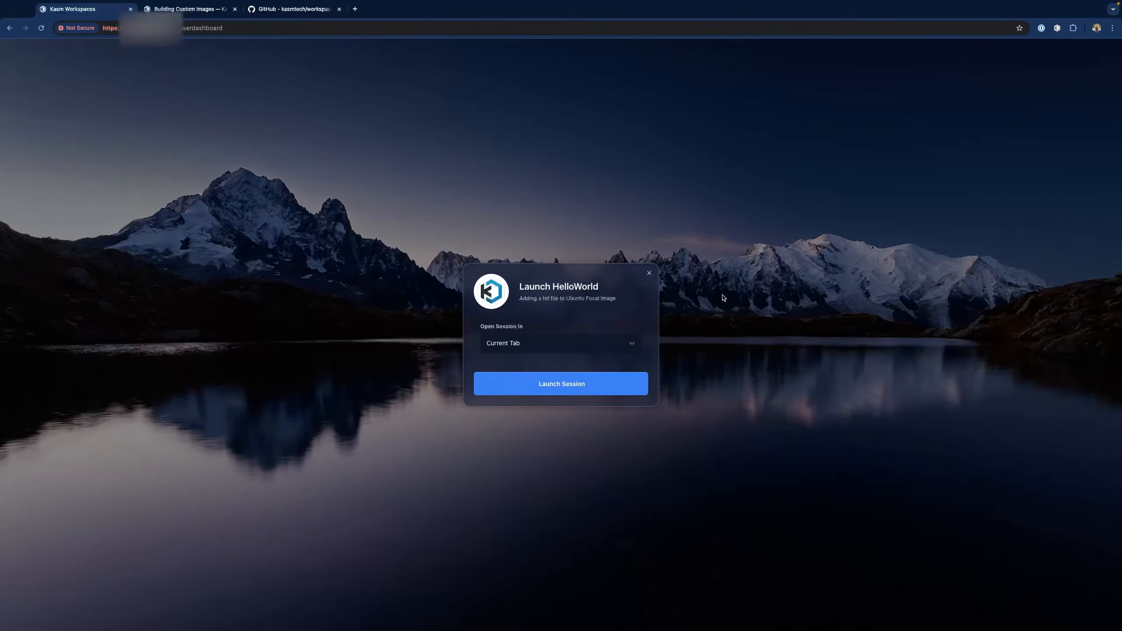
{"action": "left_click", "coordinate": [571, 384]}
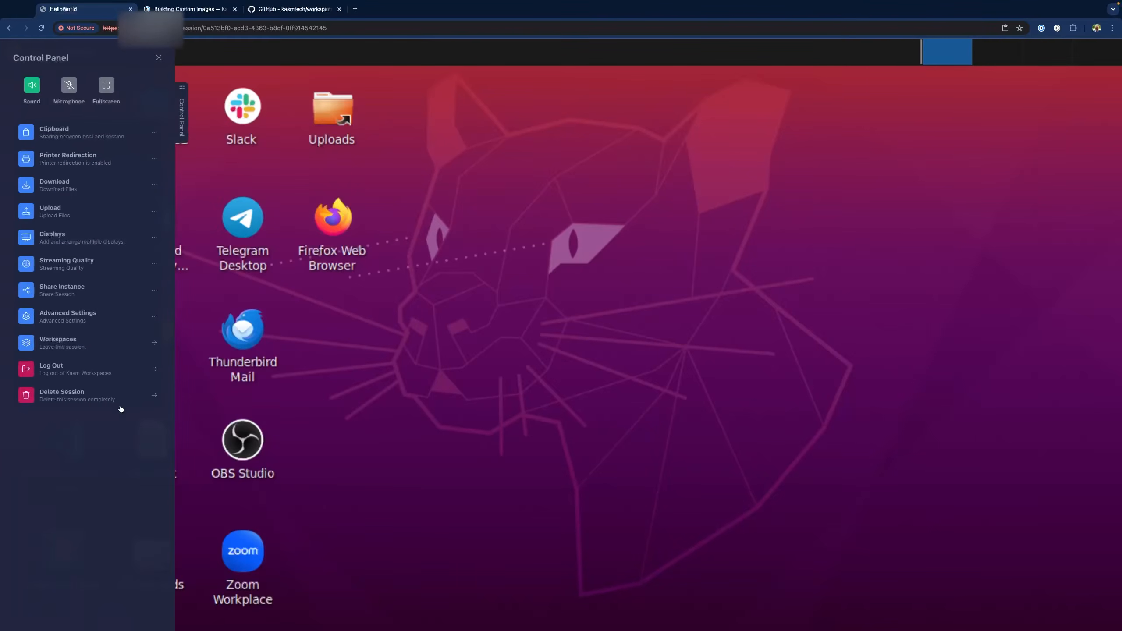
Delete the running HelloWorld session and confirm the deletion
{"action": "left_click", "coordinate": [83, 397]}
{"action": "left_click", "coordinate": [561, 367]}
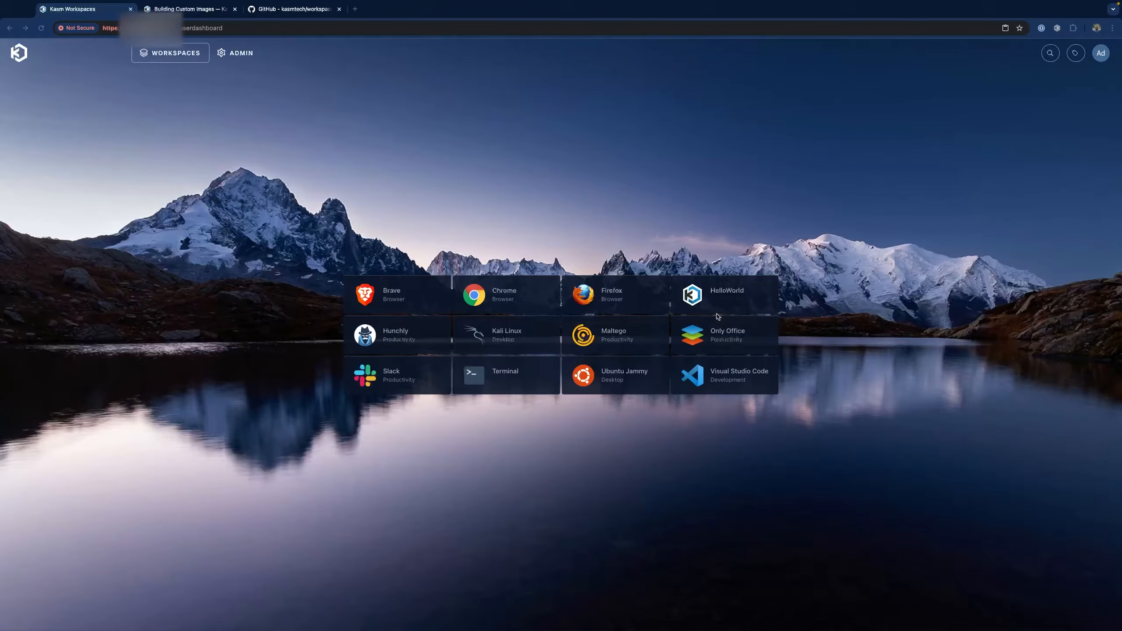
{"action": "left_click", "coordinate": [376, 23]}
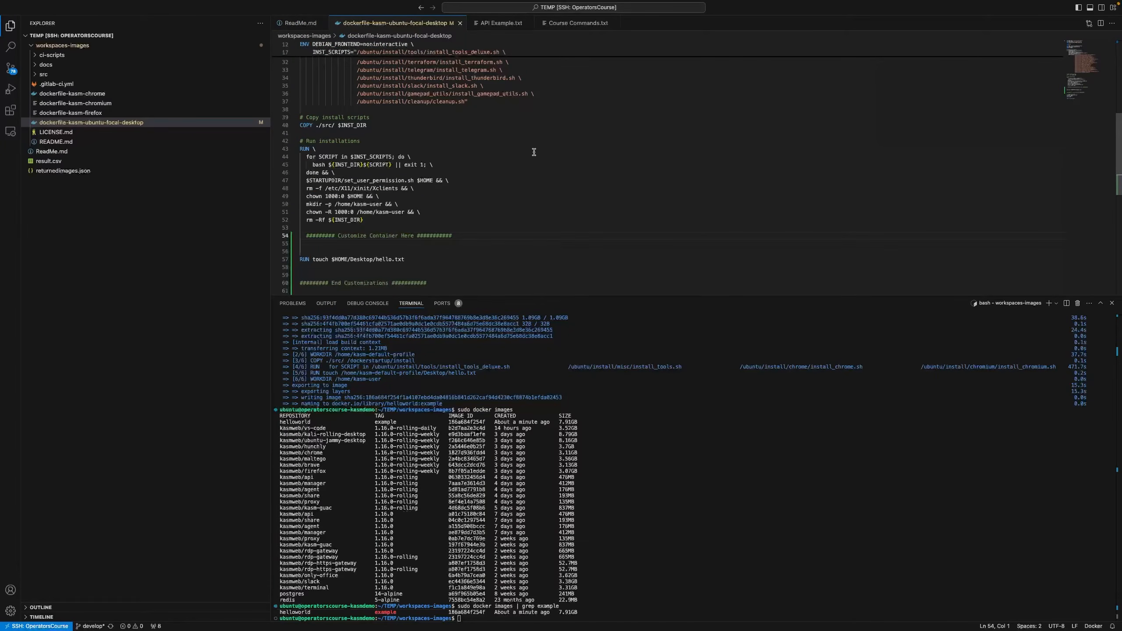
Duplicate the line-57 hello.txt RUN touch line three times below it
{"action": "left_click", "coordinate": [431, 261]}
{"action": "key", "text": "shift+Home"}
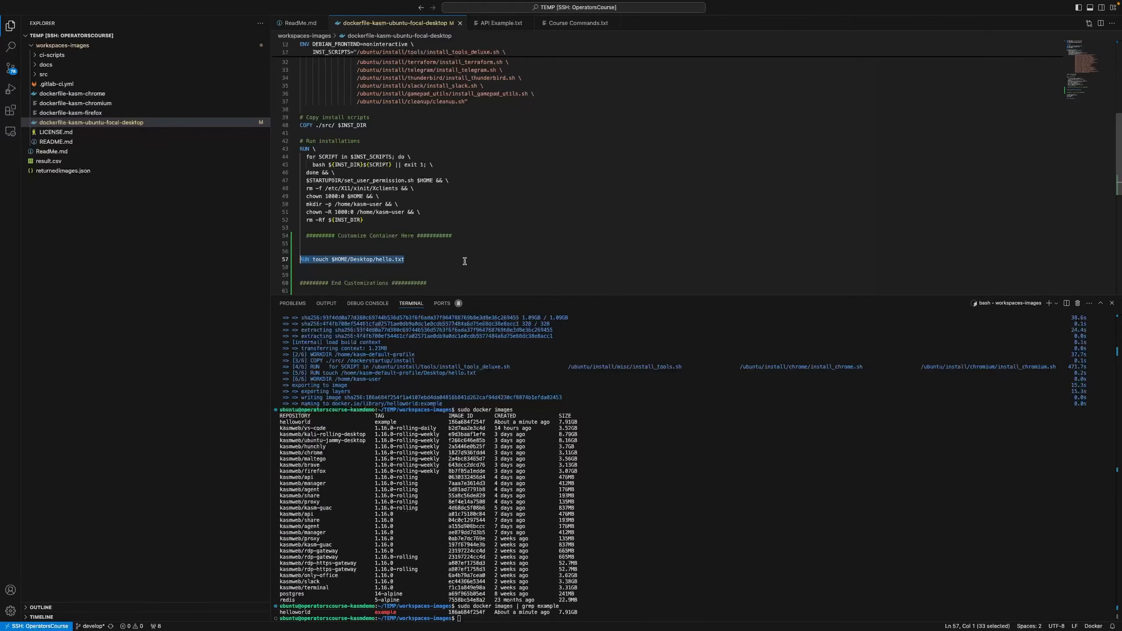
{"action": "key", "text": "ctrl+c"}
{"action": "key", "text": "End"}
{"action": "key", "text": "Return"}
{"action": "key", "text": "ctrl+v"}
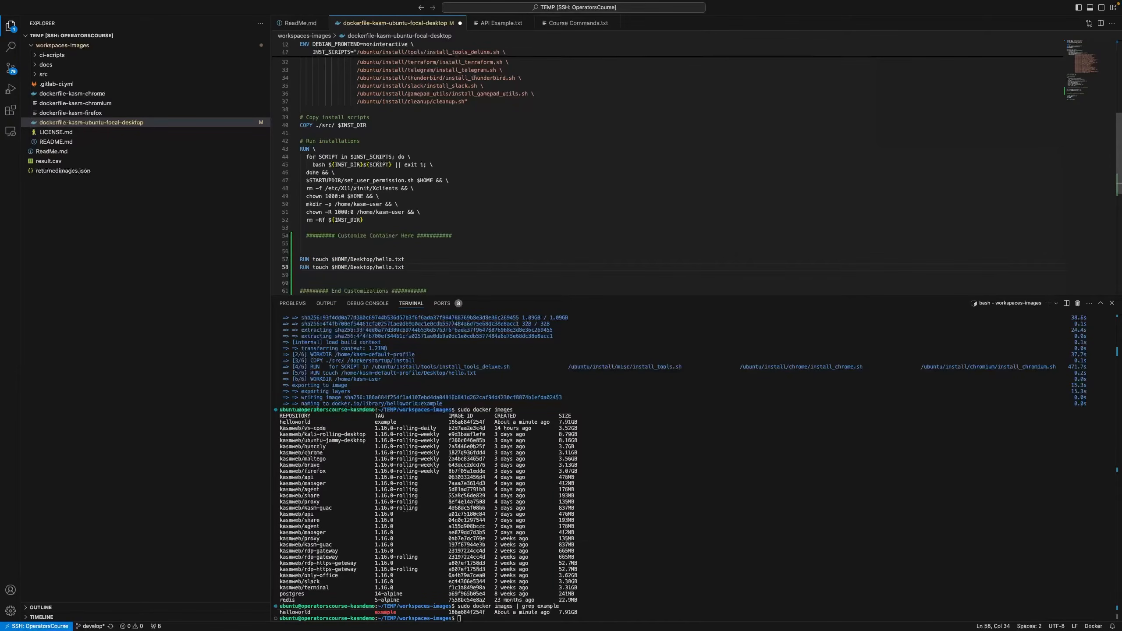
{"action": "key", "text": "Return"}
{"action": "key", "text": "ctrl+v"}
{"action": "key", "text": "Return"}
{"action": "key", "text": "ctrl+v"}
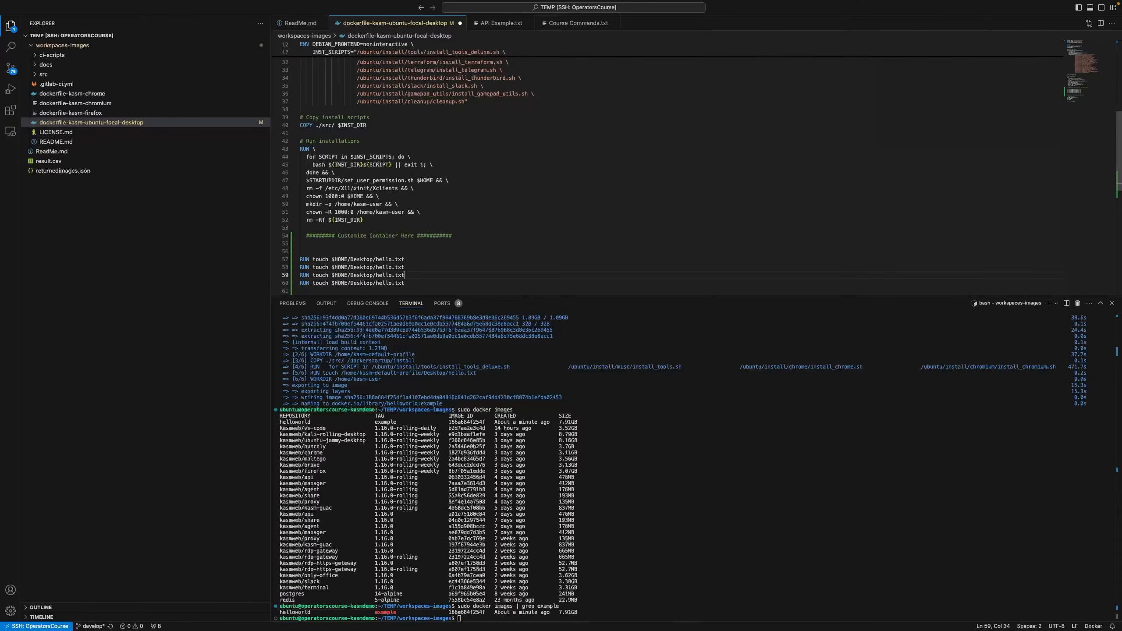
Rename the three copies to hello2.txt, hello3.txt and hello4.txt
{"action": "key", "text": "Left"}
{"action": "key", "text": "Left"}
{"action": "key", "text": "Left"}
{"action": "key", "text": "Left"}
{"action": "key", "text": "Up"}
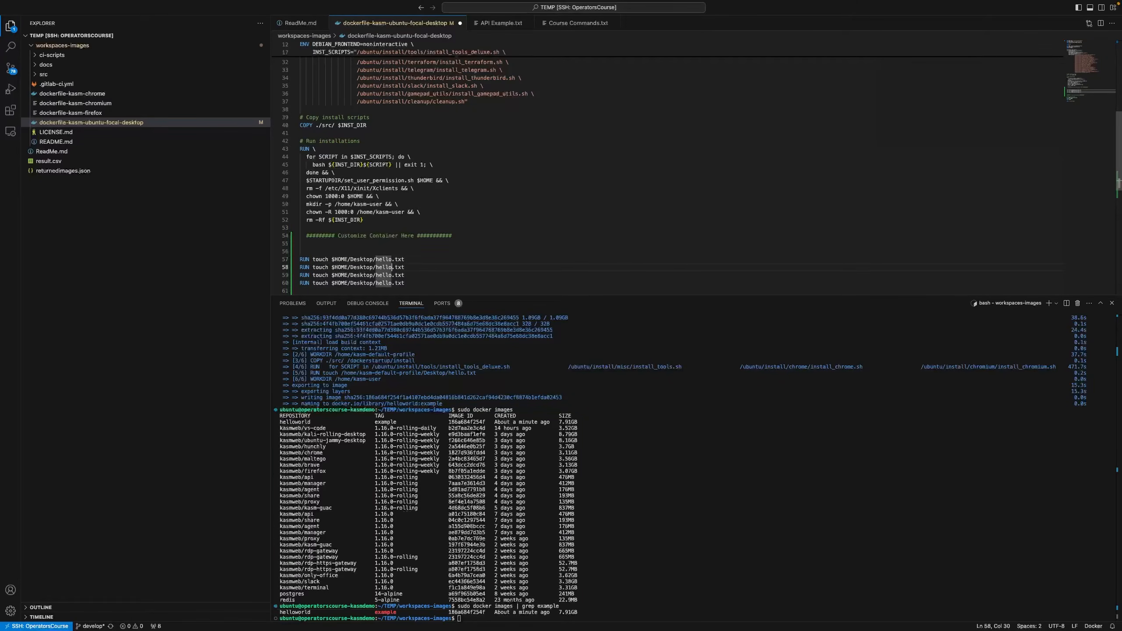
{"action": "type", "text": "2"}
{"action": "key", "text": "Left"}
{"action": "key", "text": "Down"}
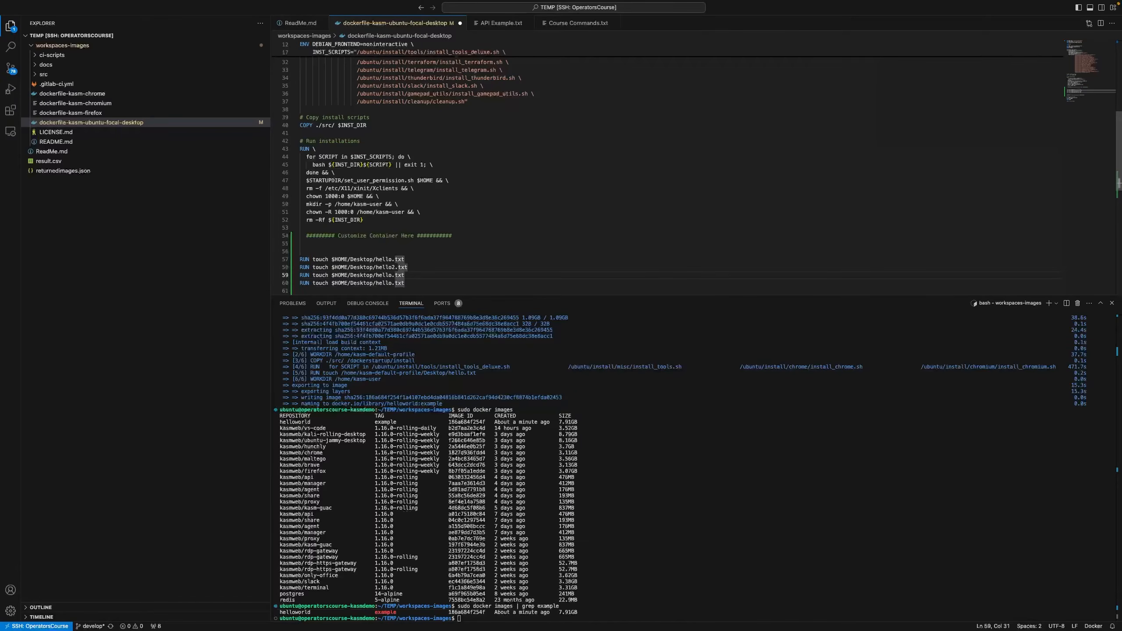
{"action": "type", "text": "3"}
{"action": "key", "text": "Left"}
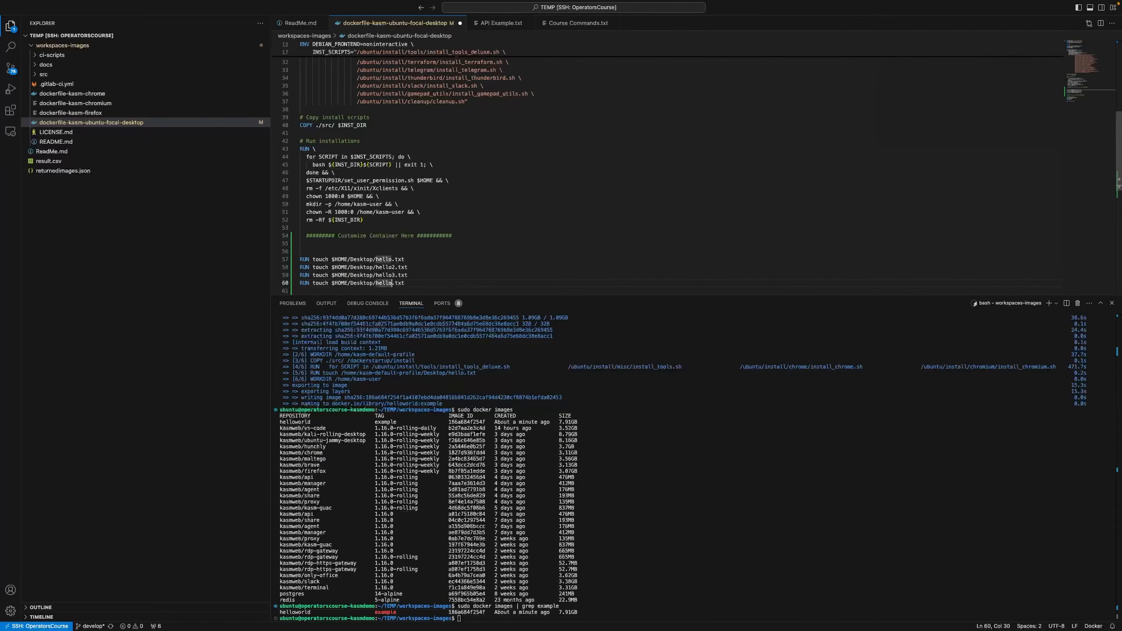
{"action": "key", "text": "Down"}
{"action": "type", "text": "4"}
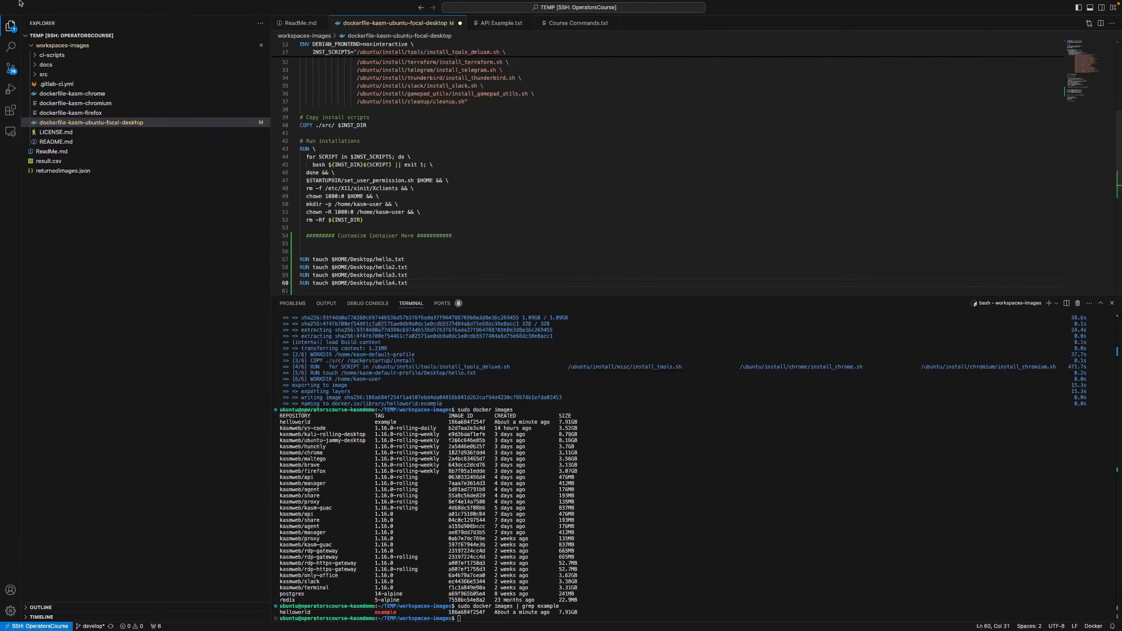
Save the edited Dockerfile via the File menu
{"action": "left_click", "coordinate": [52, 5]}
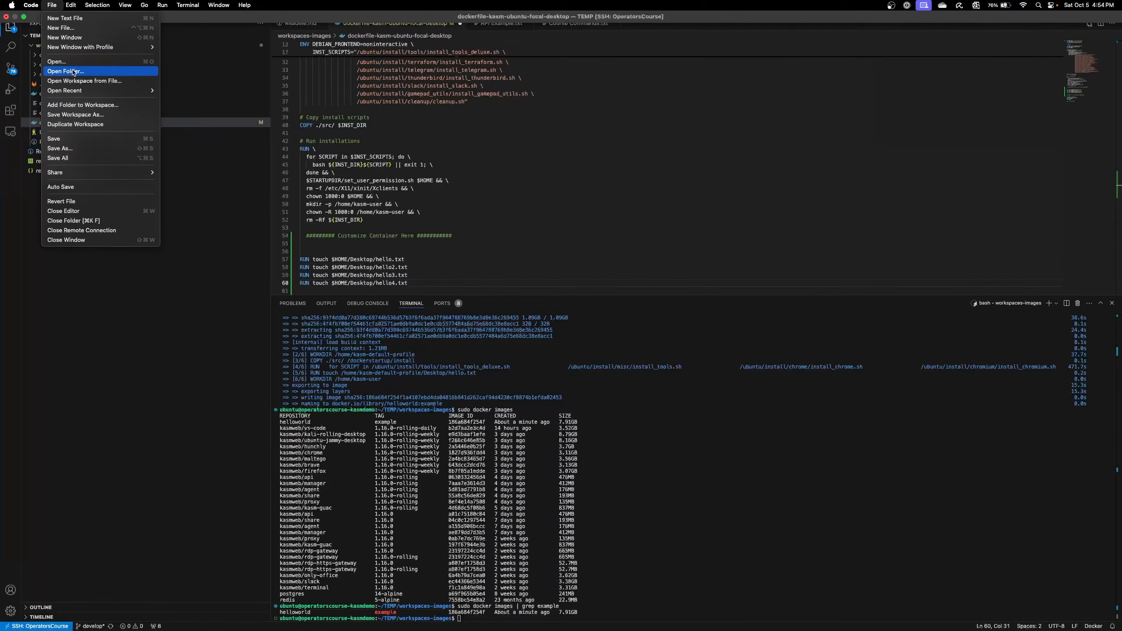
{"action": "left_click", "coordinate": [58, 140]}
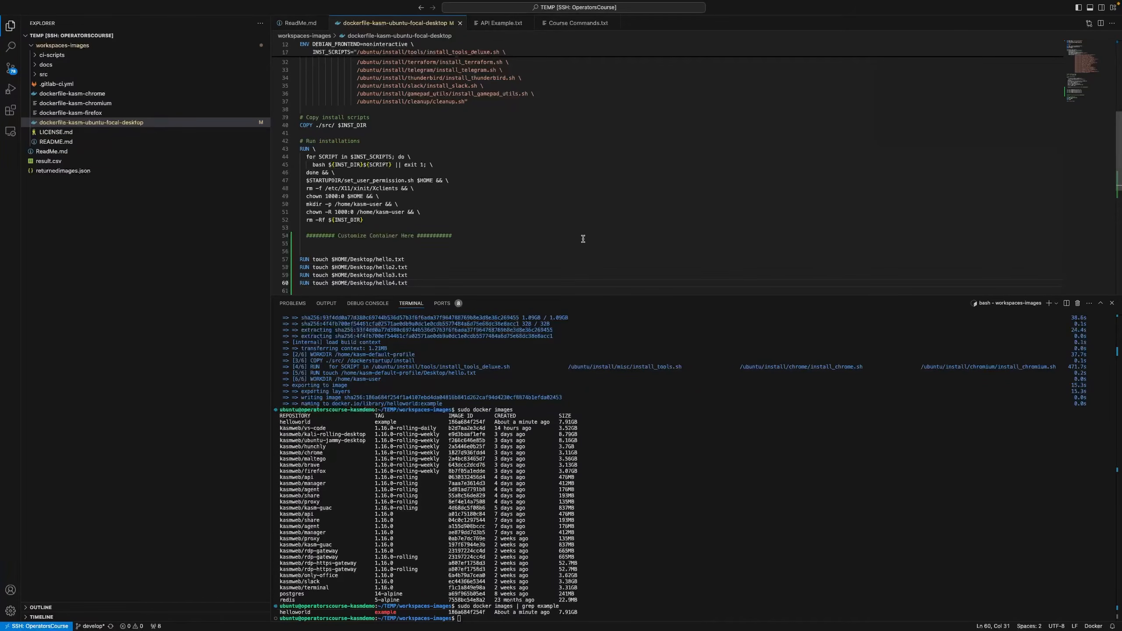
{"action": "left_click", "coordinate": [737, 464]}
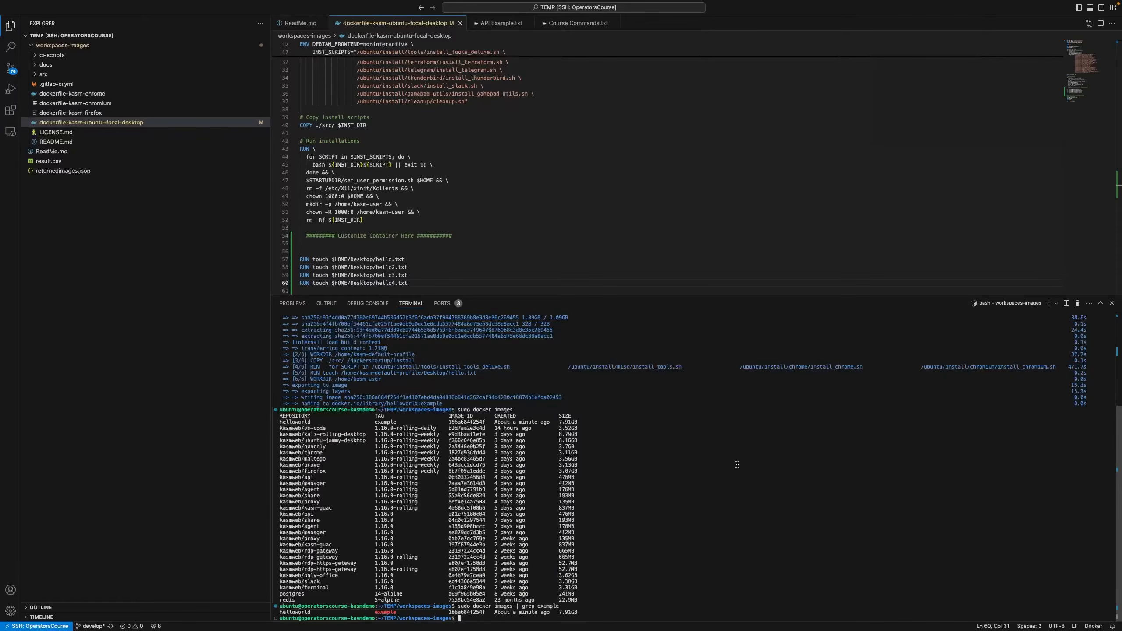
Rerun the recalled docker build -t helloworld:example command to rebuild the image
{"action": "key", "text": "Up"}
{"action": "key", "text": "Up"}
{"action": "key", "text": "Up"}
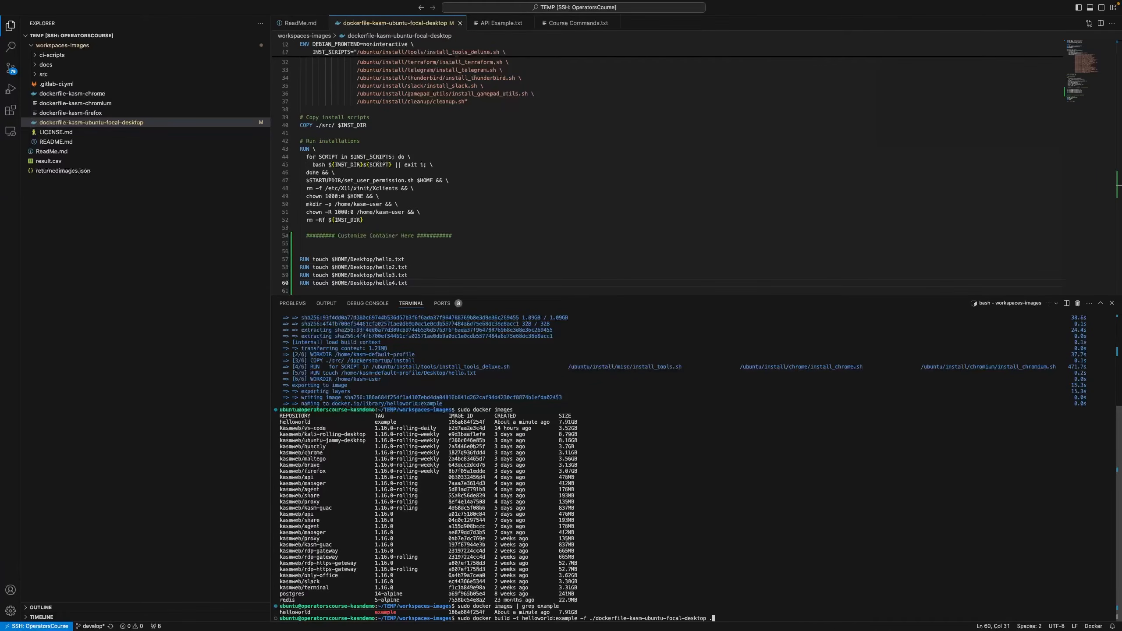
{"action": "key", "text": "Return"}
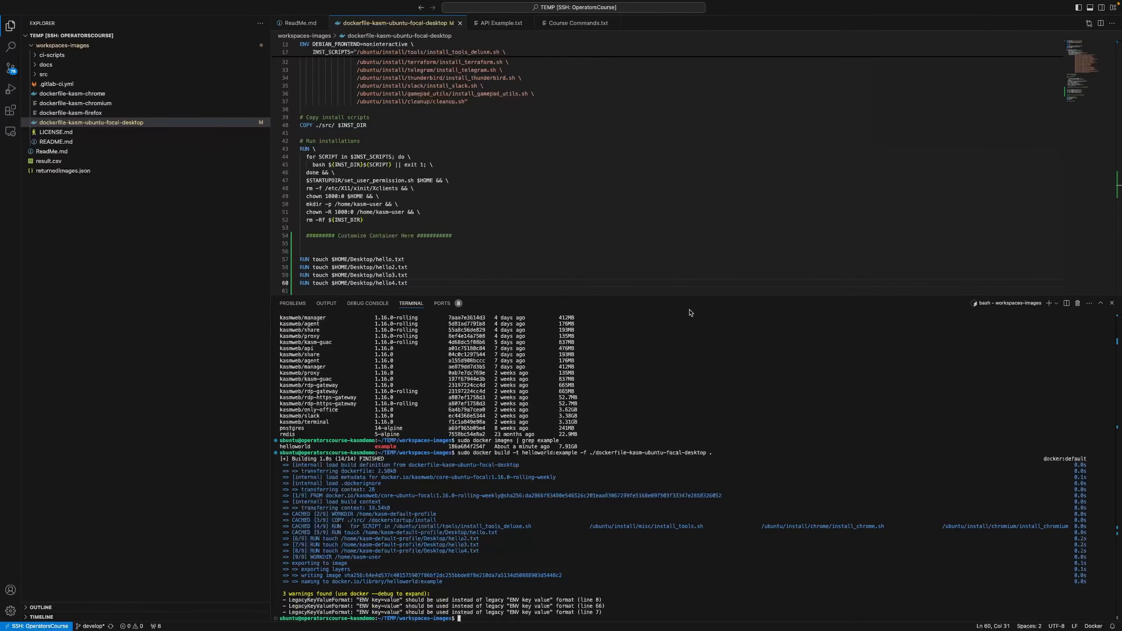
{"action": "key", "text": "ctrl+Left"}
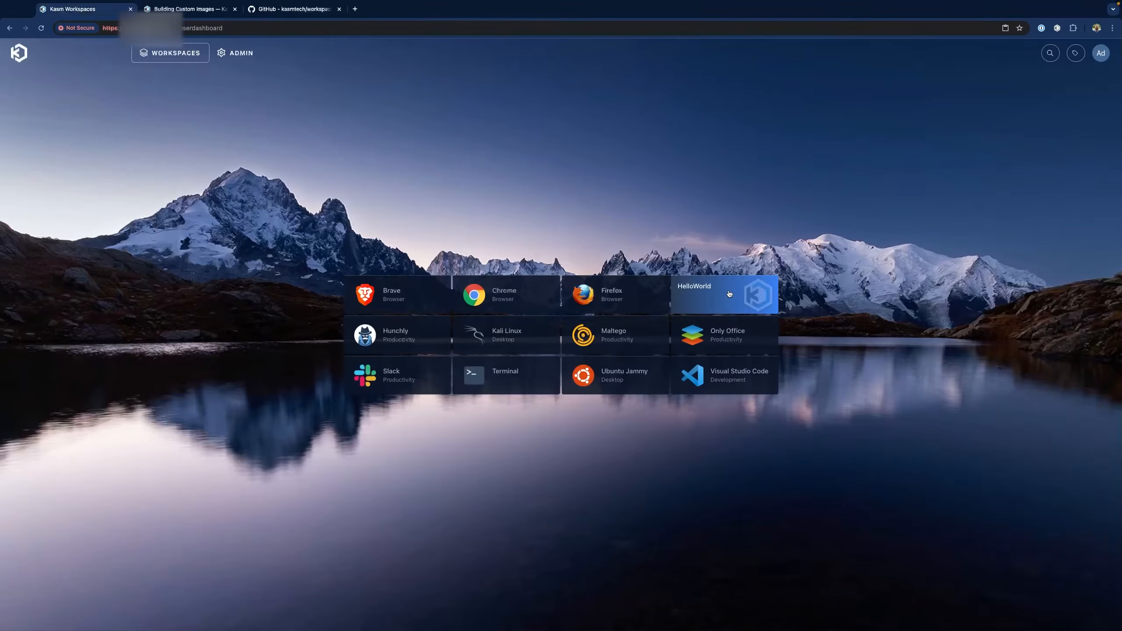
Launch a new session from the HelloWorld tile on the rebuilt image
{"action": "left_click", "coordinate": [729, 294]}
{"action": "left_click", "coordinate": [574, 388]}
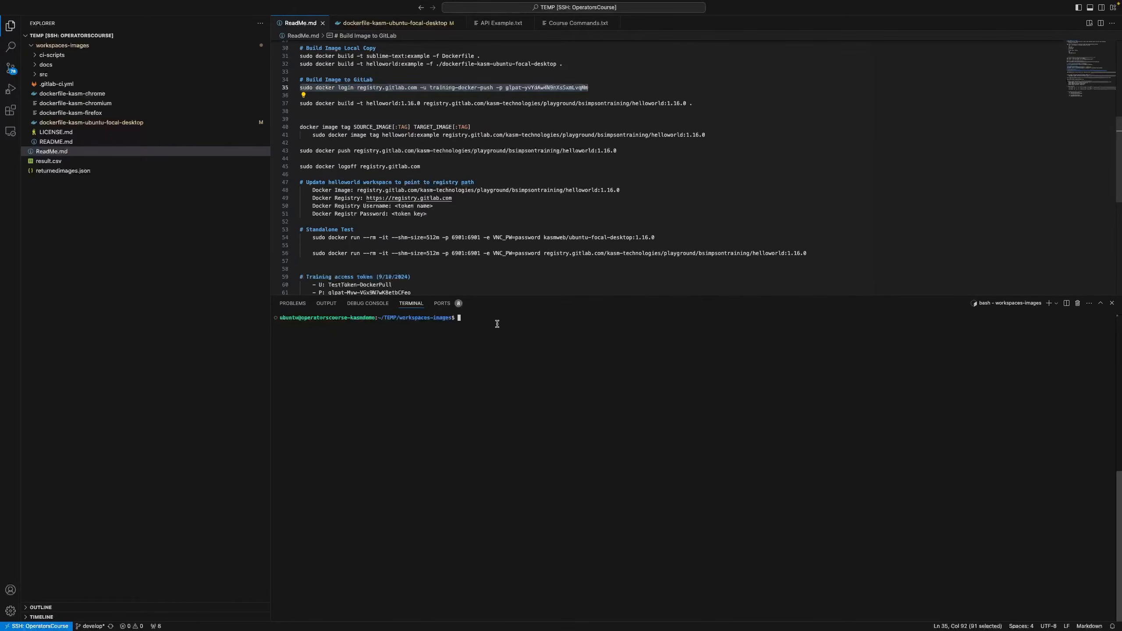
Run the pasted docker login command for registry.gitlab.com with the access token
{"action": "key", "text": "super+v"}
{"action": "key", "text": "Return"}
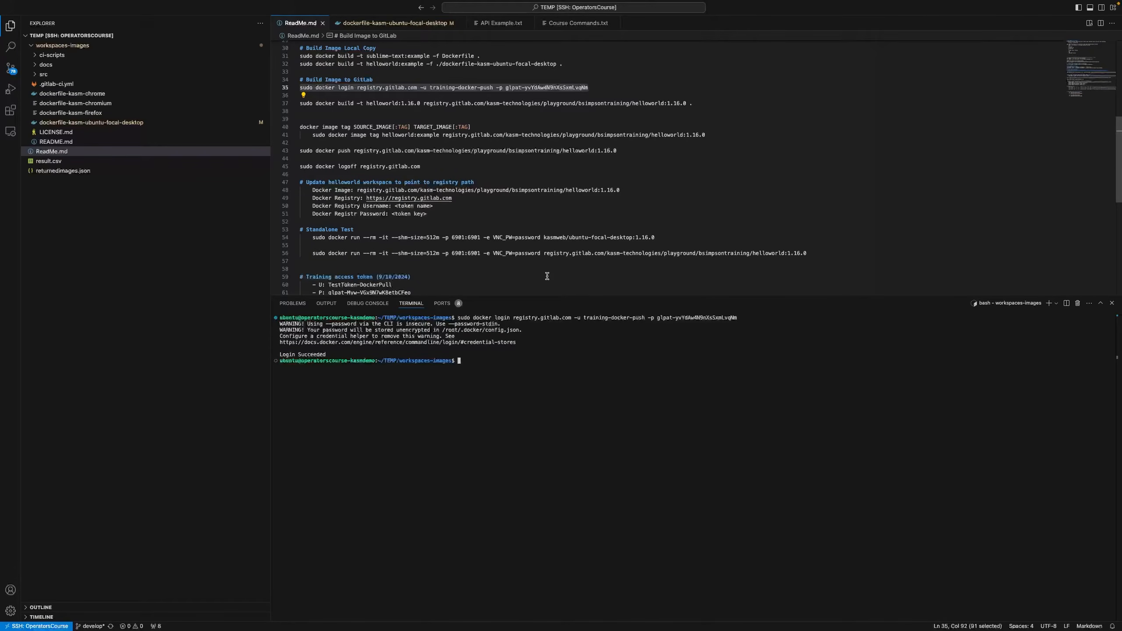
{"action": "key", "text": "ctrl+Right"}
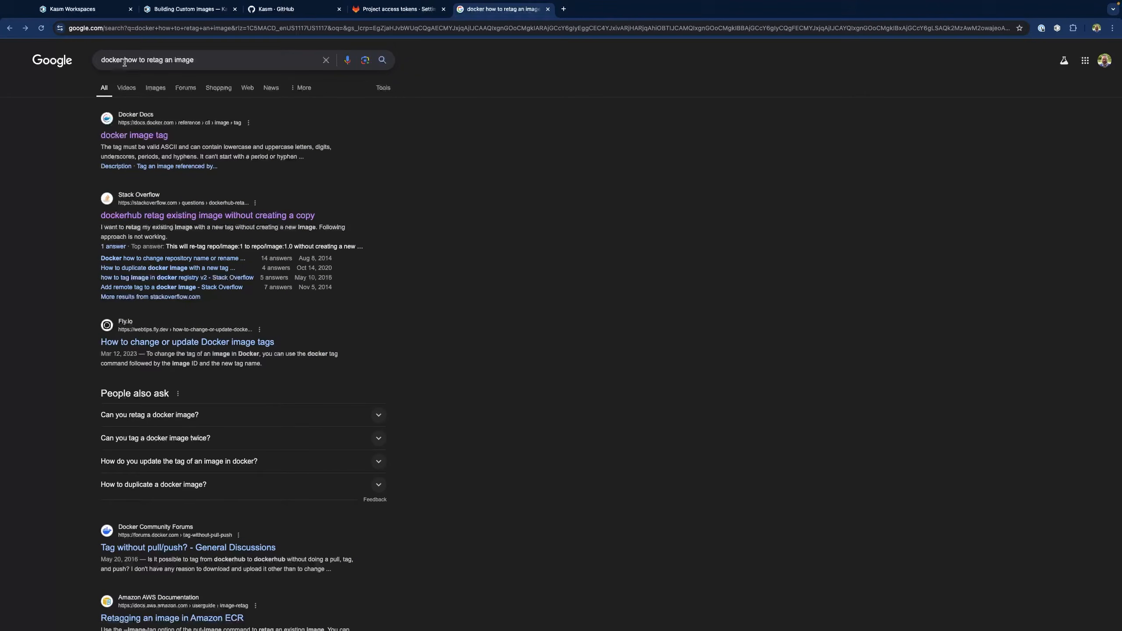
Open the docs.docker.com 'docker image tag' reference from the Google results
{"action": "left_click", "coordinate": [157, 139]}
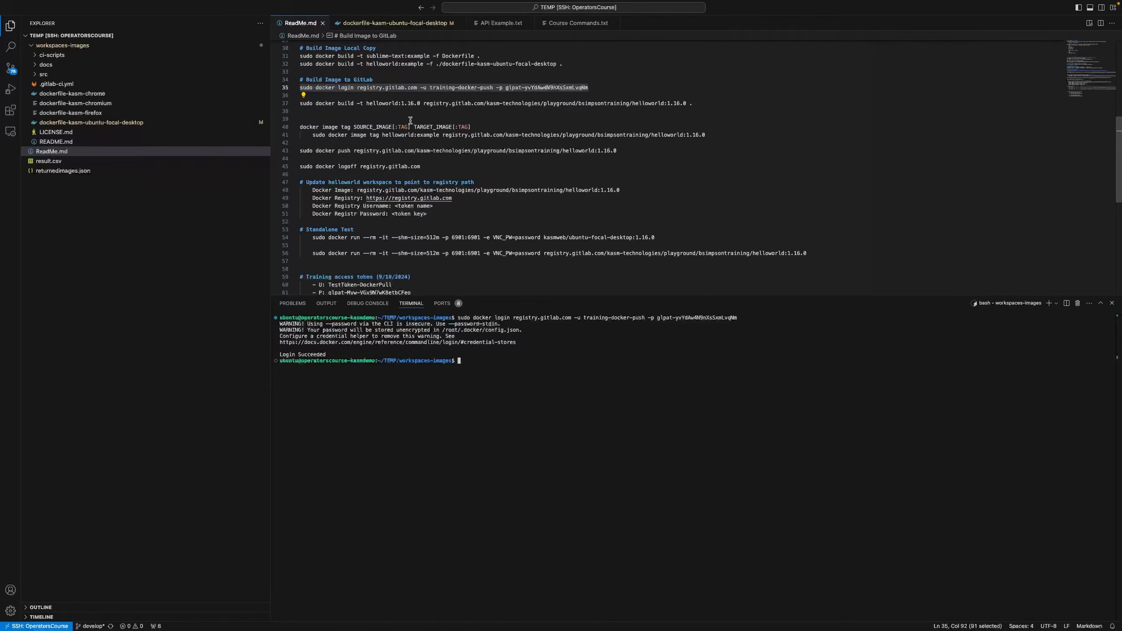
Tag helloworld:example as the GitLab registry helloworld:1.16.0 image using the line-41 command
{"action": "left_click", "coordinate": [314, 135]}
{"action": "left_click_drag", "start_coordinate": [315, 135], "coordinate": [800, 135]}
{"action": "key", "text": "super+c"}
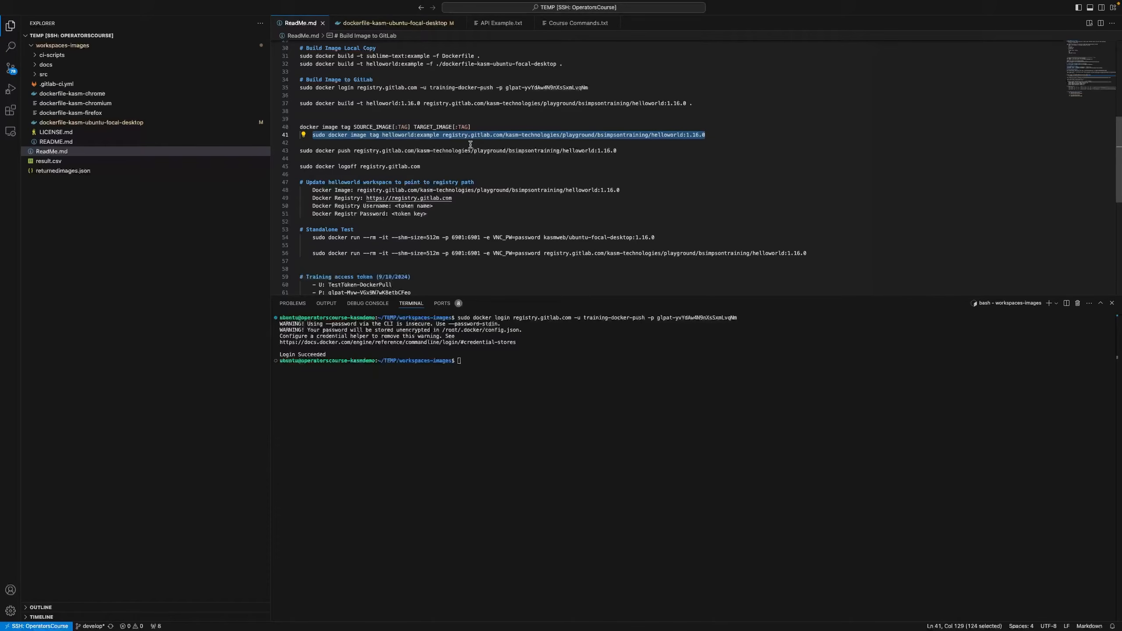
{"action": "left_click", "coordinate": [487, 359]}
{"action": "key", "text": "super+v"}
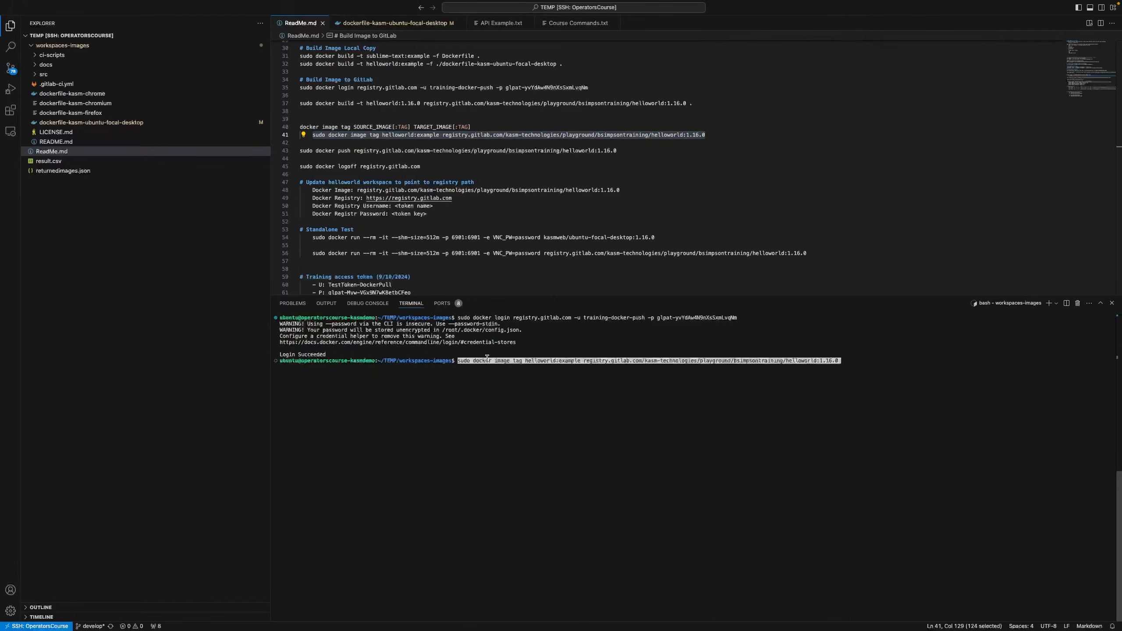
{"action": "key", "text": "Return"}
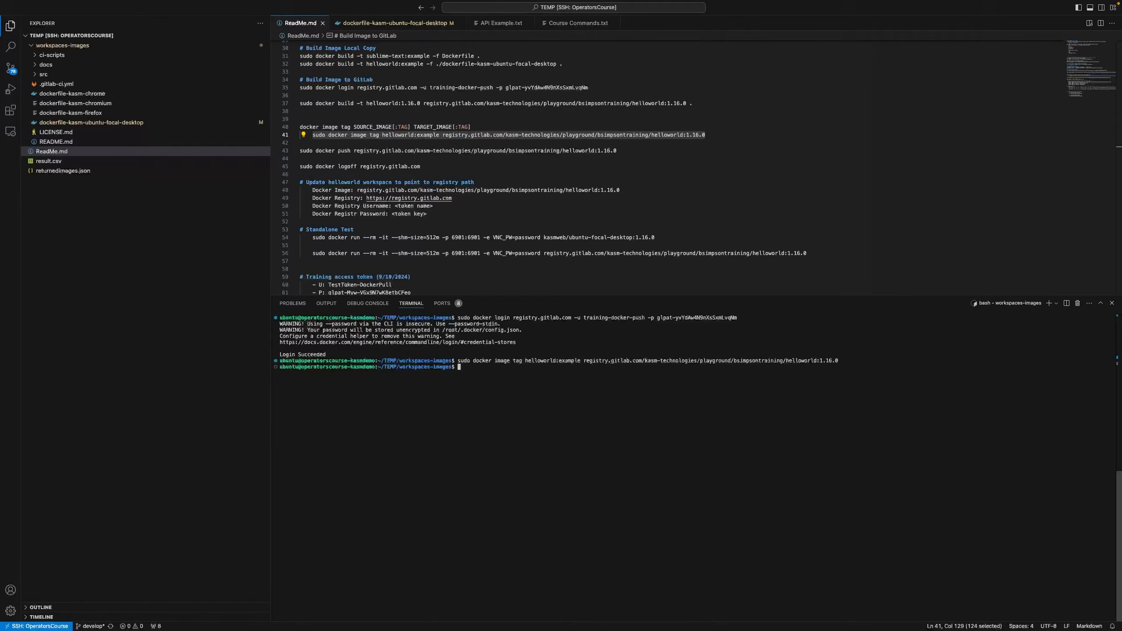
List local images with sudo docker images to confirm the new tag
{"action": "type", "text": "sudo docker images"}
{"action": "key", "text": "Return"}
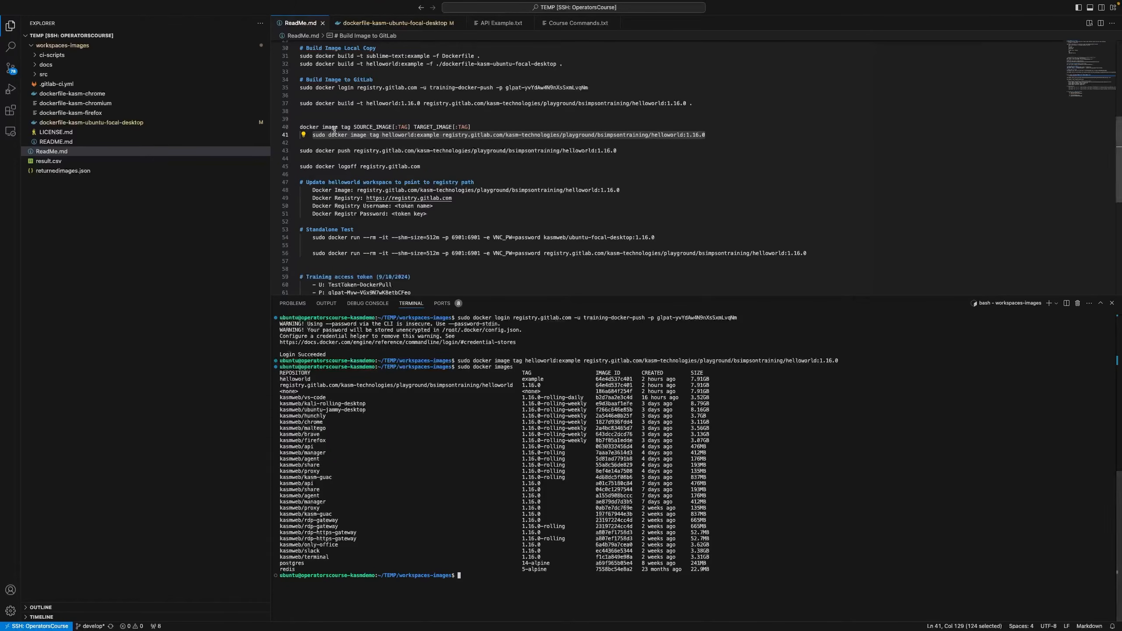
{"action": "left_click_drag", "start_coordinate": [300, 152], "coordinate": [618, 152]}
{"action": "key", "text": "super+c"}
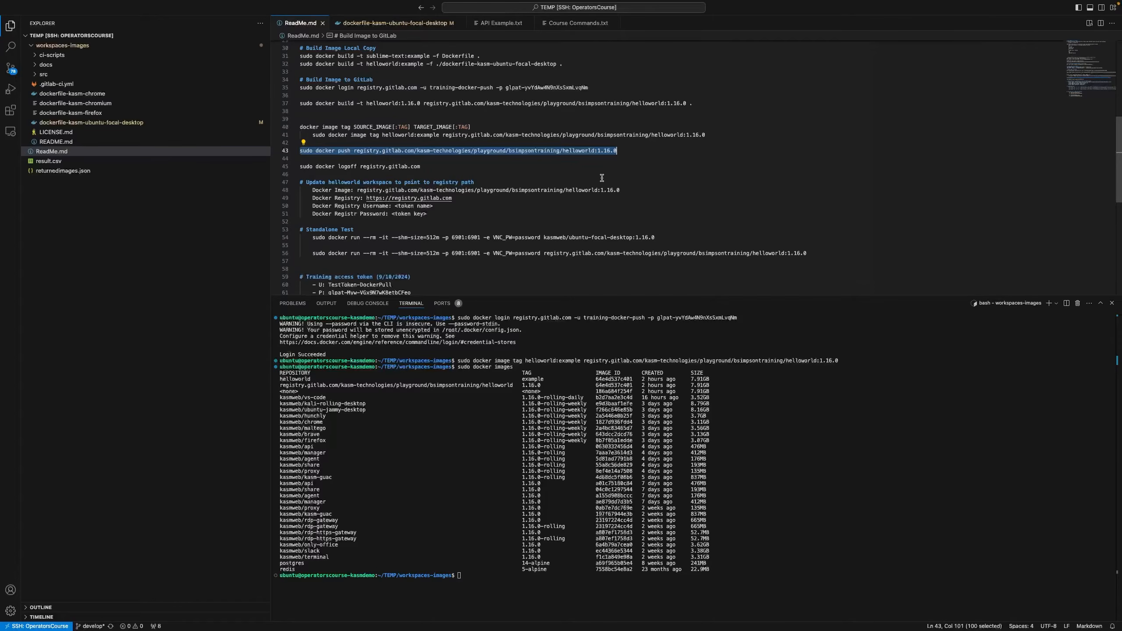
Push helloworld:1.16.0 to the GitLab registry with the pasted docker push command
{"action": "left_click", "coordinate": [482, 562]}
{"action": "key", "text": "super+v"}
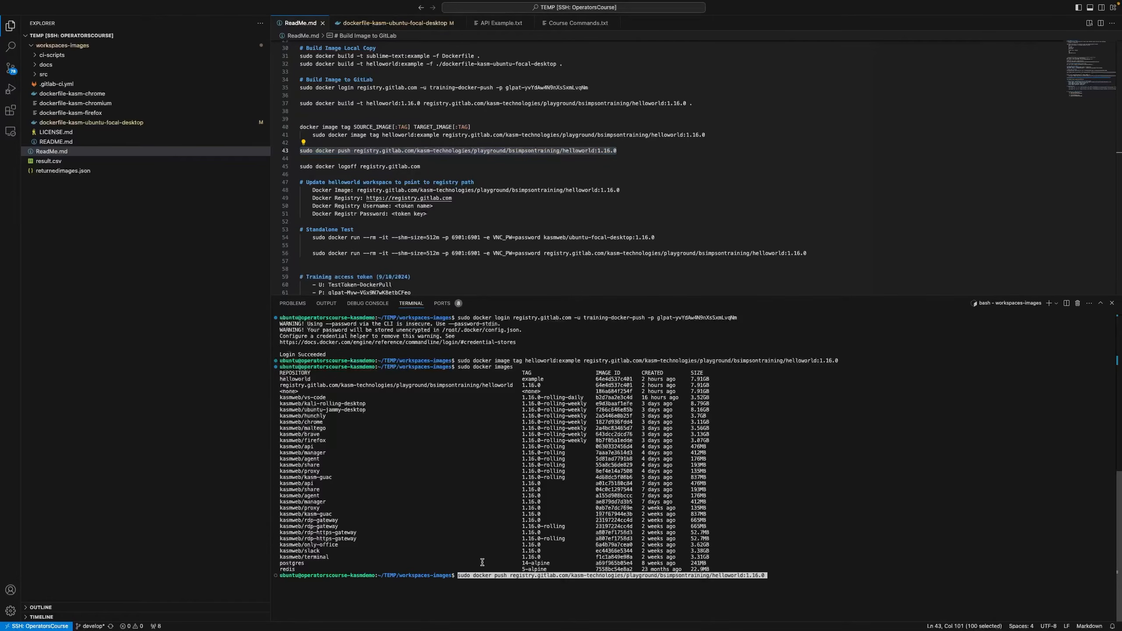
{"action": "key", "text": "Return"}
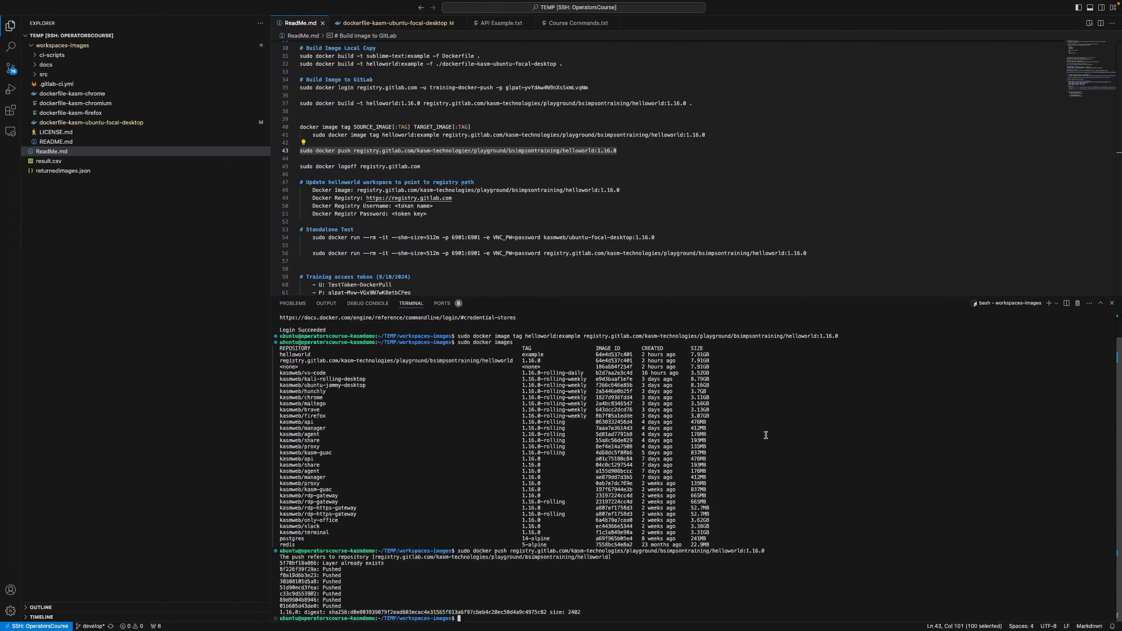
Log out with sudo docker logout registry.gitlab.com
{"action": "type", "text": "sudo docker logout regist"}
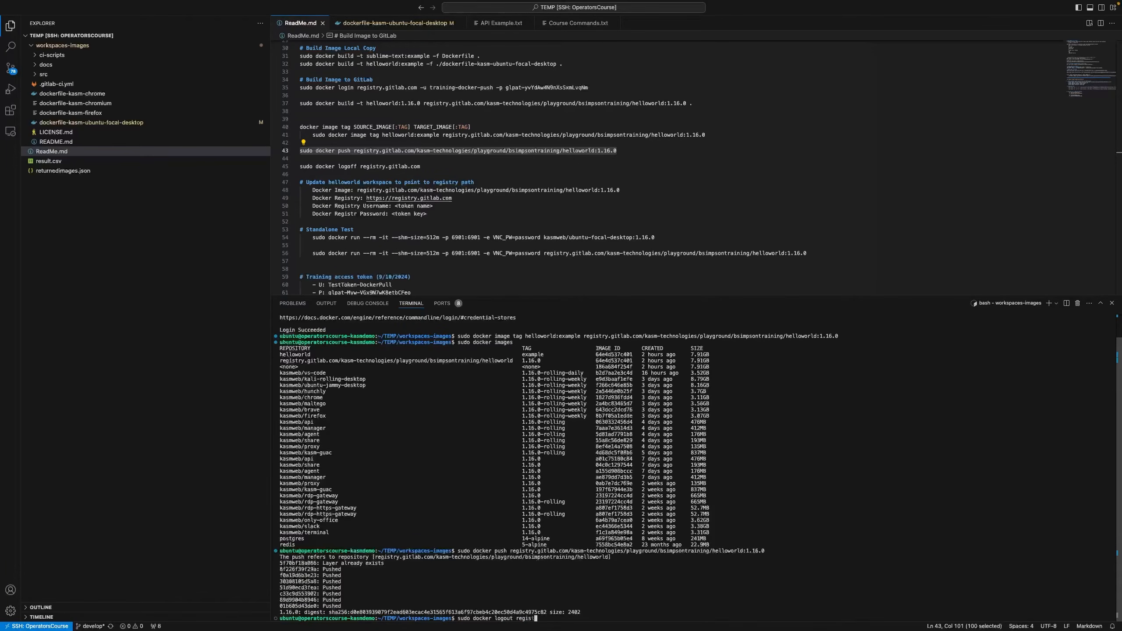
{"action": "type", "text": "ry.gitlab.com"}
{"action": "key", "text": "Return"}
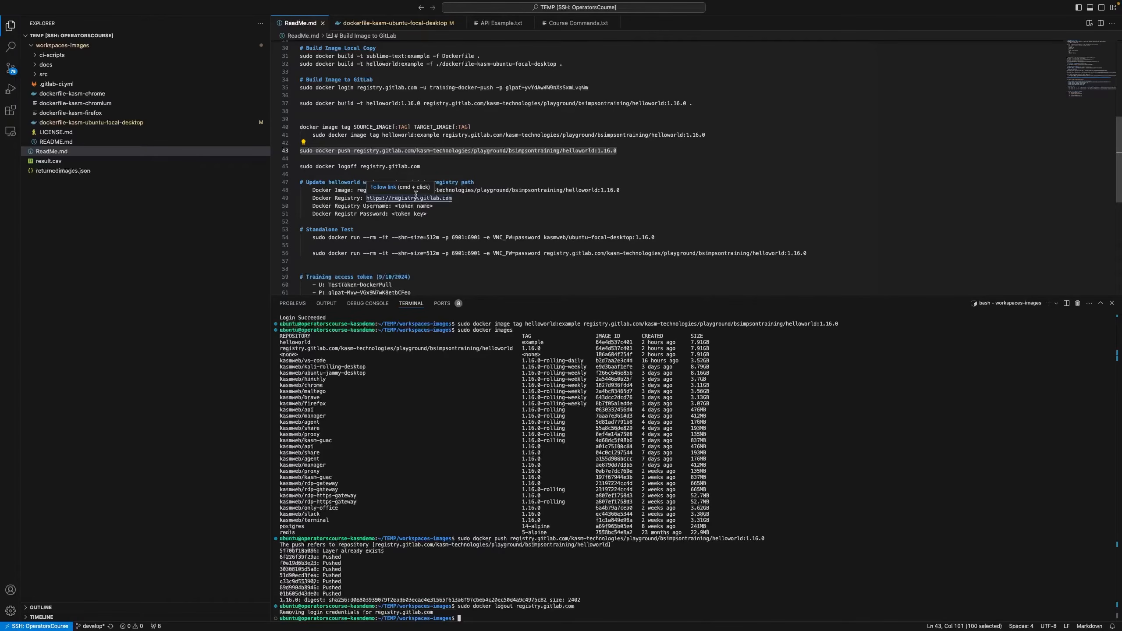
{"action": "key", "text": "super+Tab"}
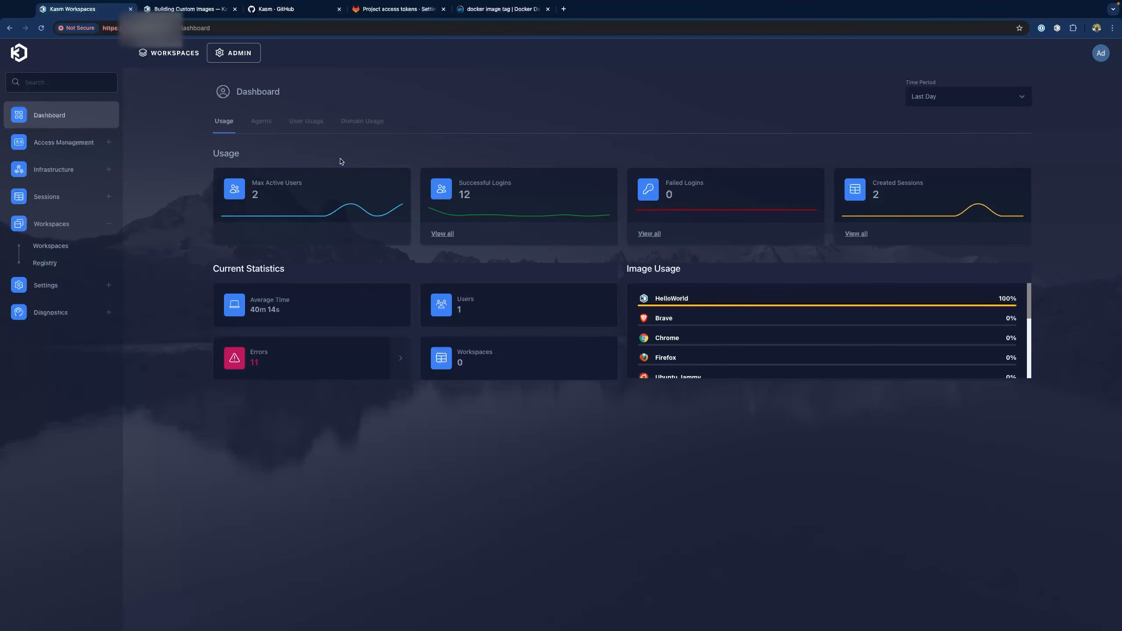
Open the HelloWorld workspace for editing from the Workspaces list
{"action": "left_click", "coordinate": [52, 246]}
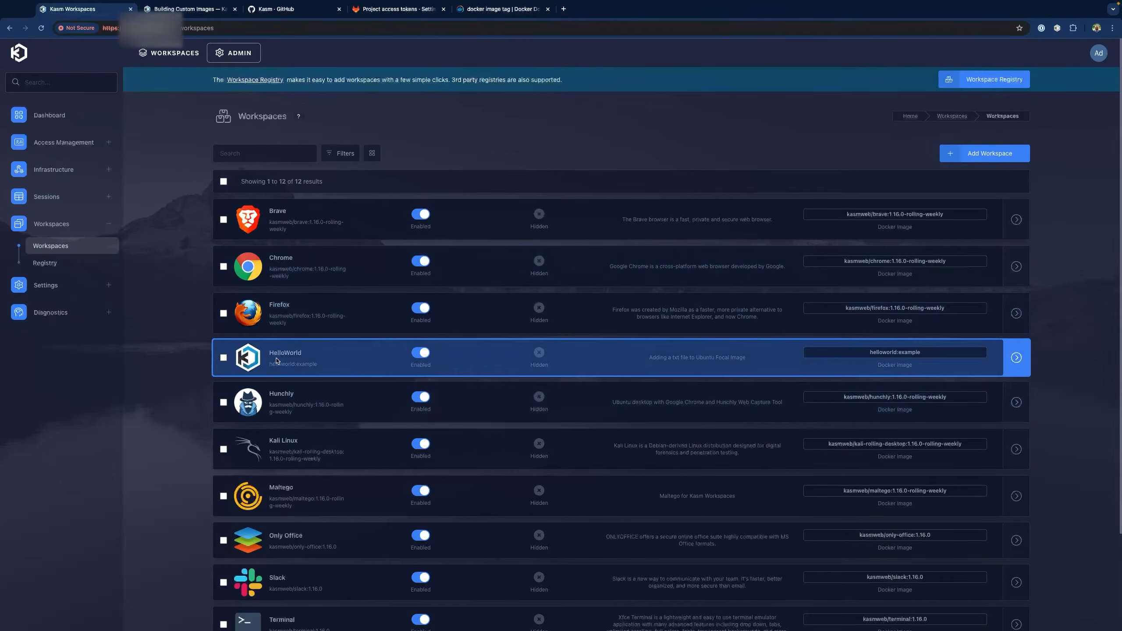
{"action": "left_click", "coordinate": [277, 362]}
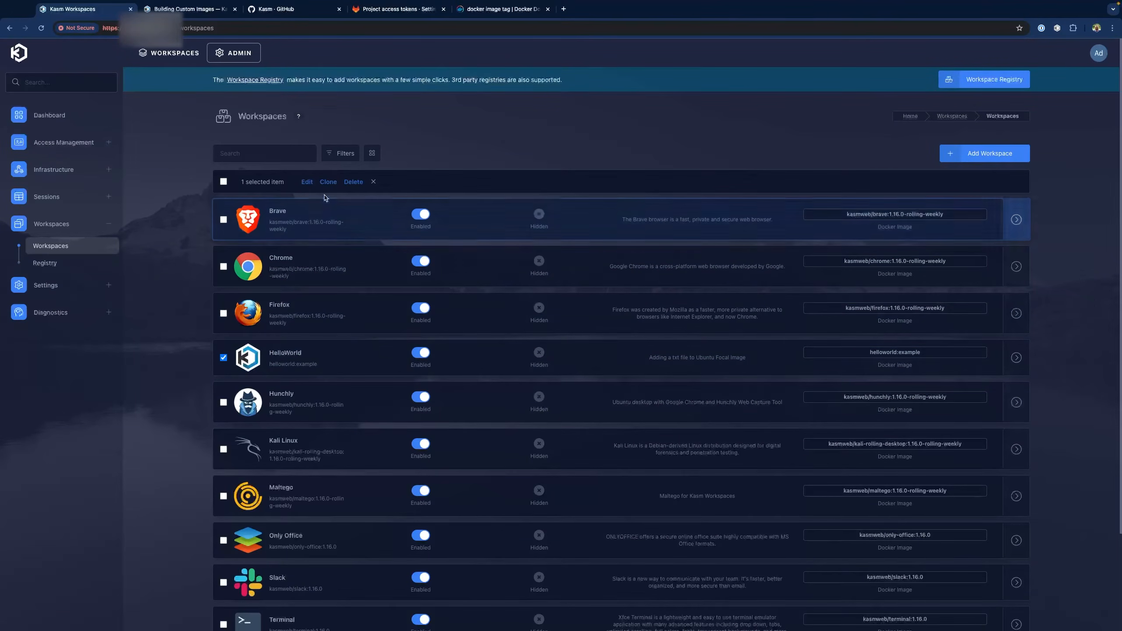
{"action": "left_click", "coordinate": [308, 182]}
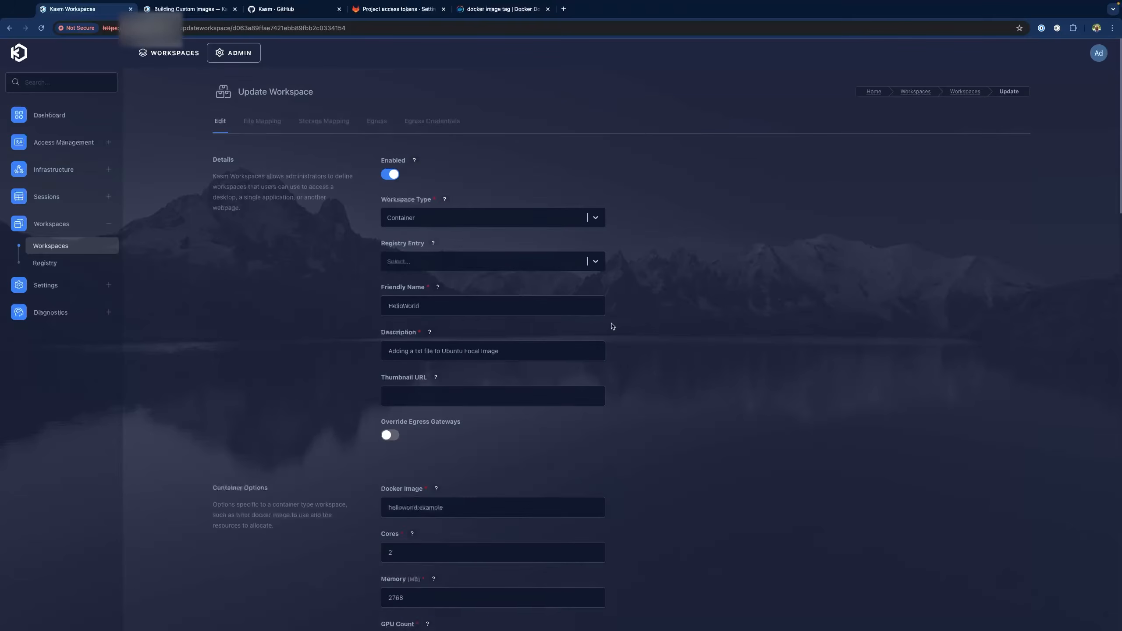
{"action": "scroll", "coordinate": [327, 311], "scroll_direction": "down", "scroll_amount": 3}
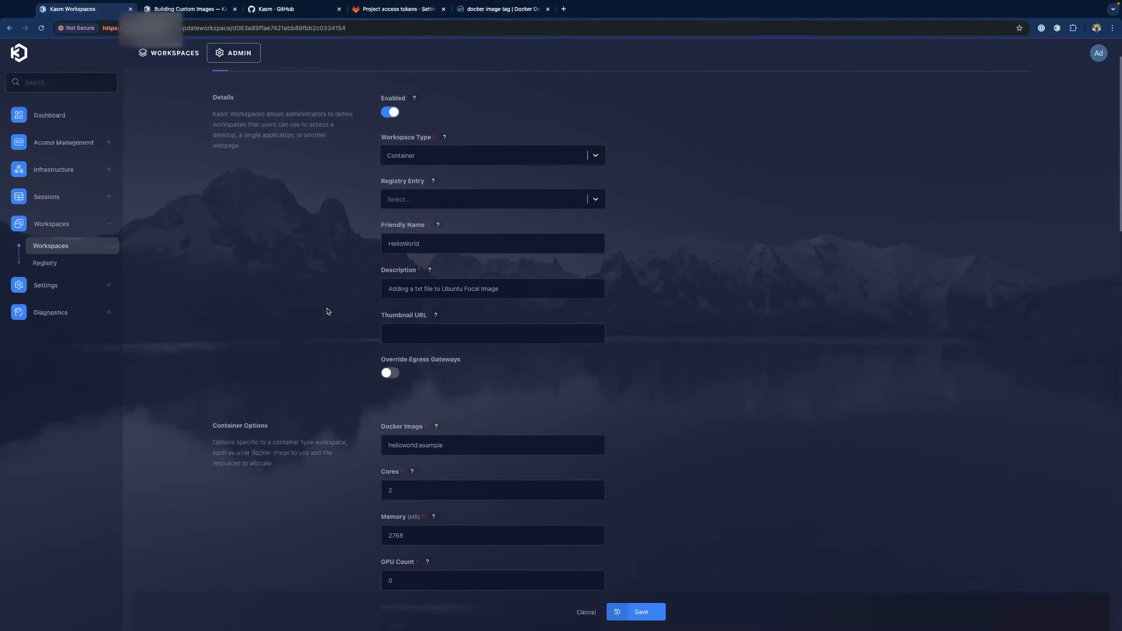
Replace the Docker Image value with the GitLab registry helloworld path copied from the notes
{"action": "left_click", "coordinate": [457, 405]}
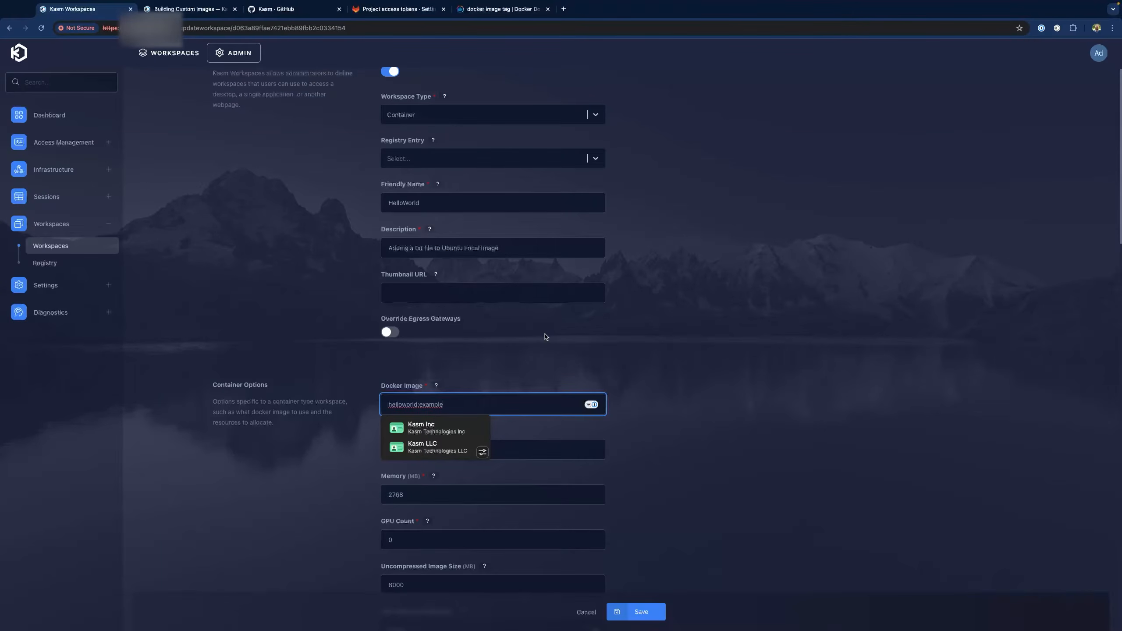
{"action": "key", "text": "ctrl+Left"}
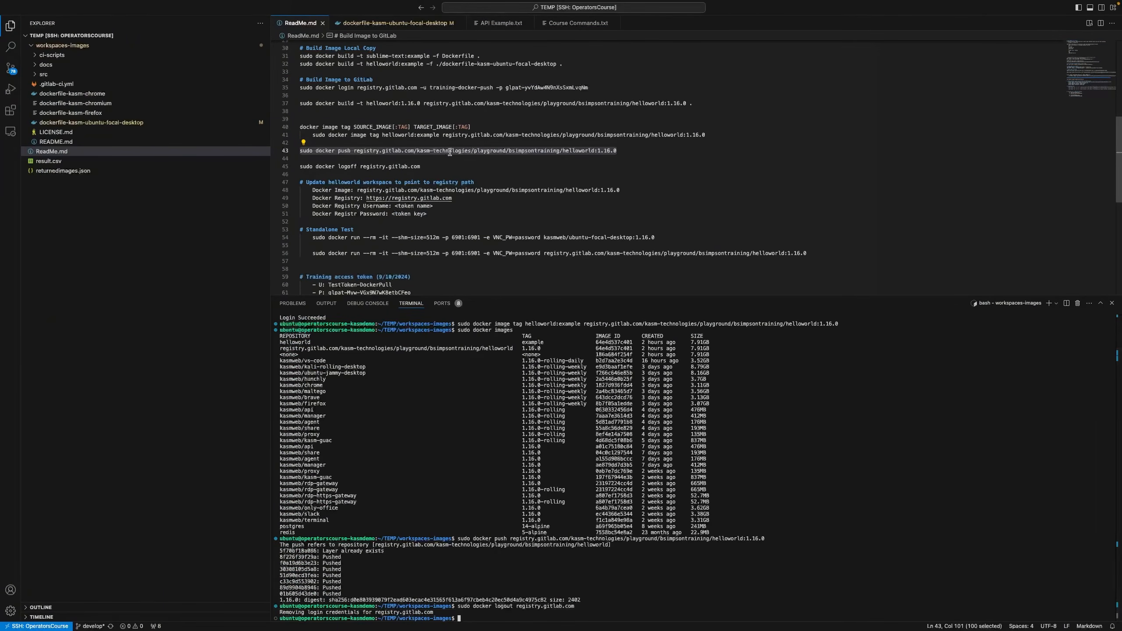
{"action": "left_click", "coordinate": [354, 150]}
{"action": "left_click", "coordinate": [520, 158], "text": "shift"}
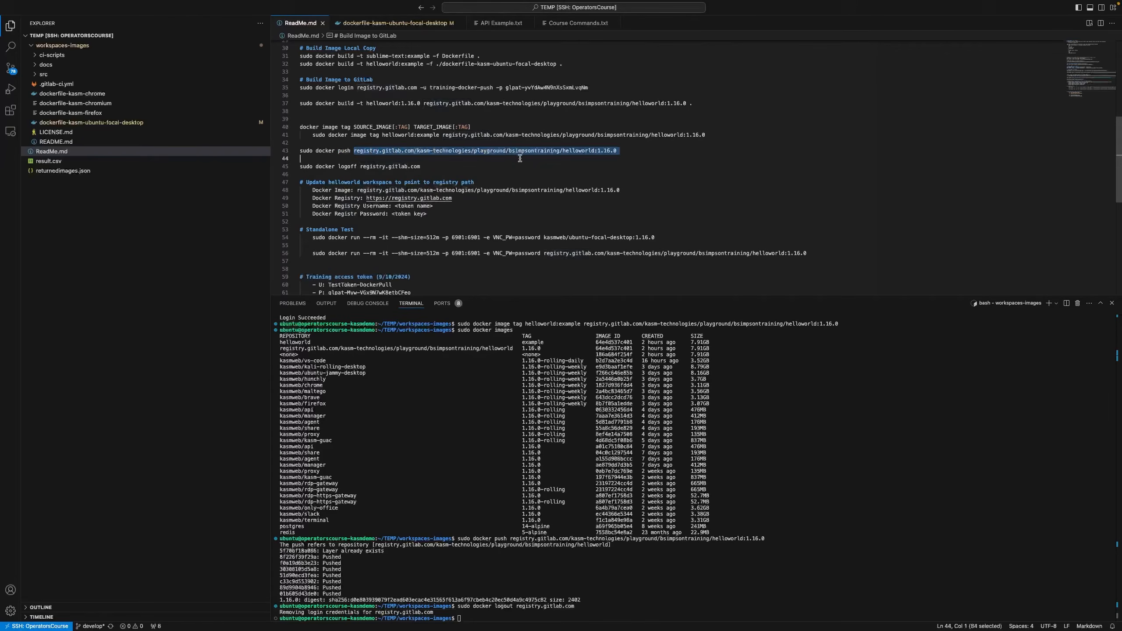
{"action": "left_click", "coordinate": [617, 152], "text": "shift"}
{"action": "key", "text": "ctrl+c"}
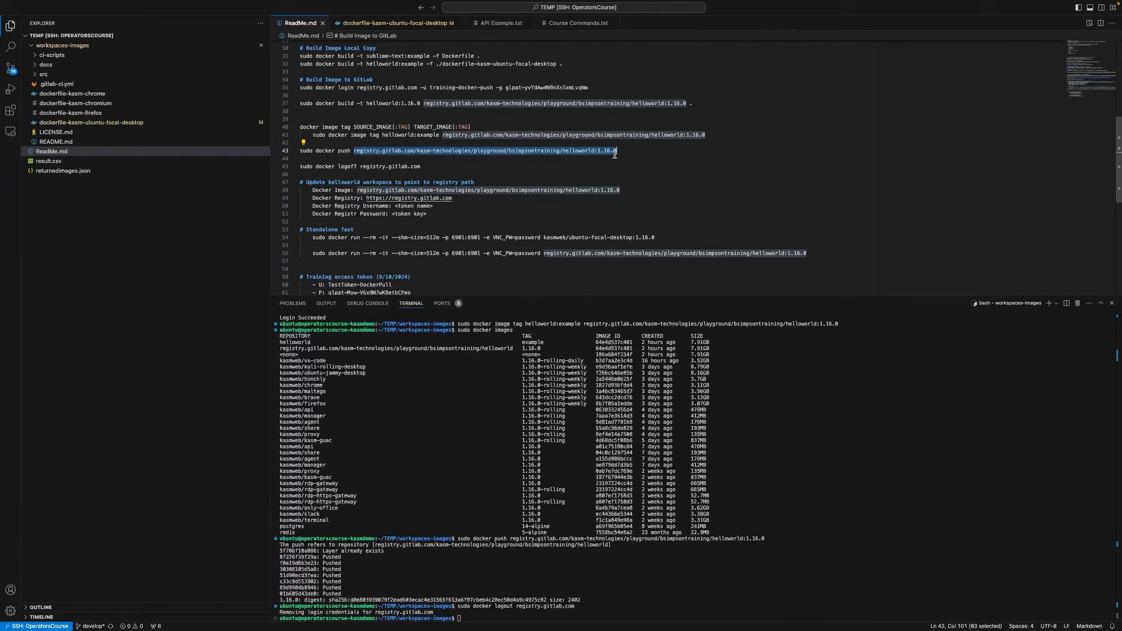
{"action": "key", "text": "ctrl+Right"}
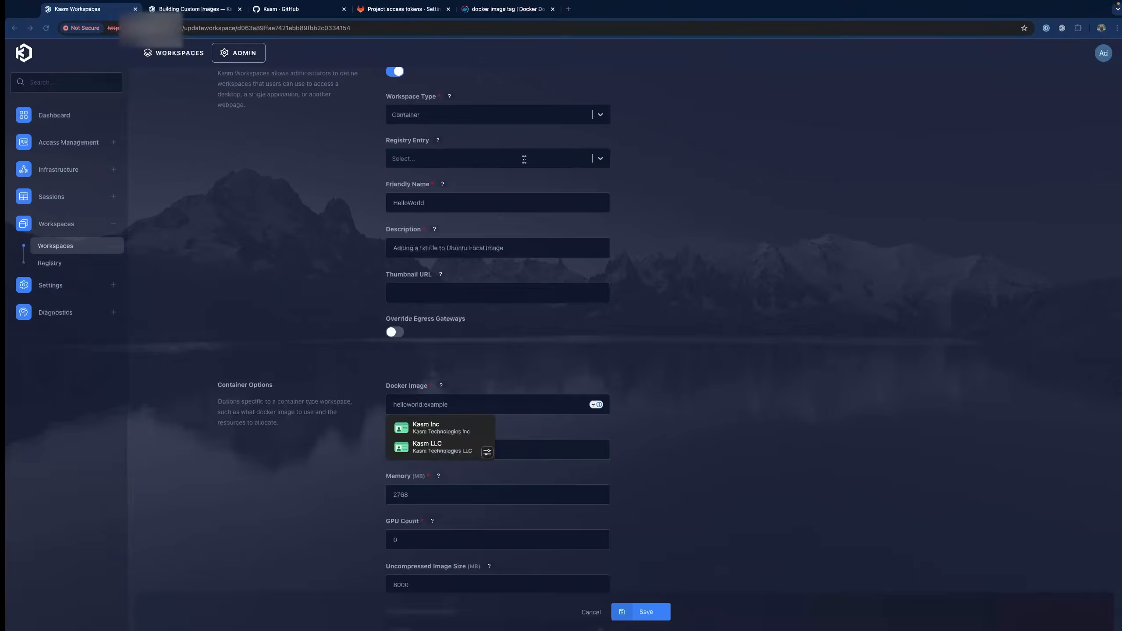
{"action": "double_click", "coordinate": [460, 404]}
{"action": "key", "text": "ctrl+a"}
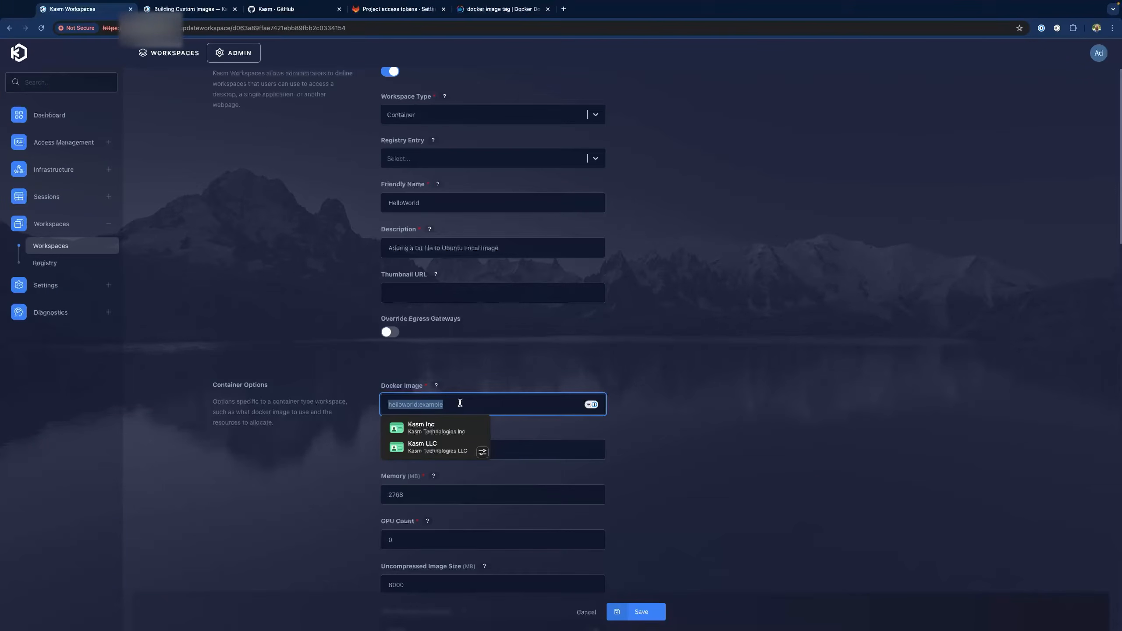
{"action": "key", "text": "ctrl+v"}
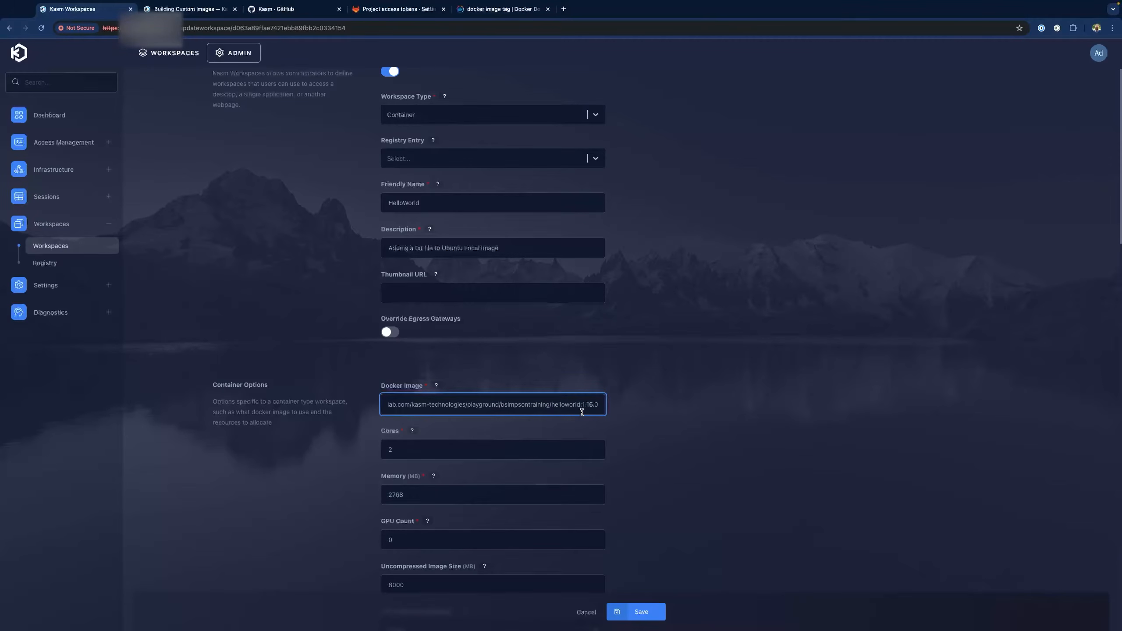
{"action": "scroll", "coordinate": [574, 424], "scroll_direction": "down", "scroll_amount": 4}
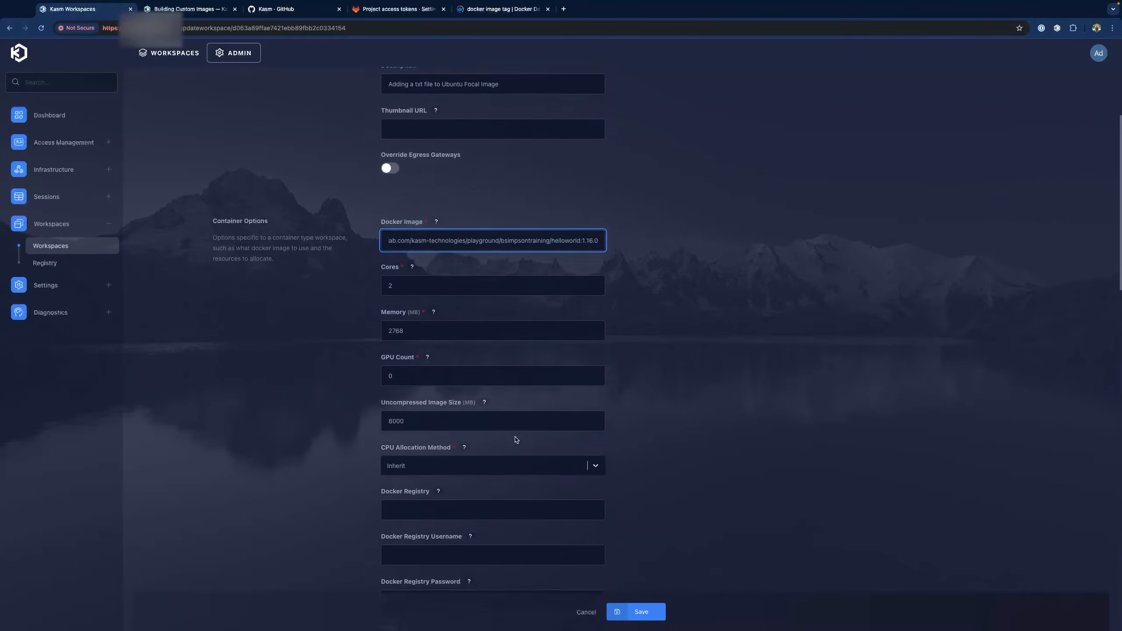
{"action": "scroll", "coordinate": [516, 439], "scroll_direction": "down", "scroll_amount": 2}
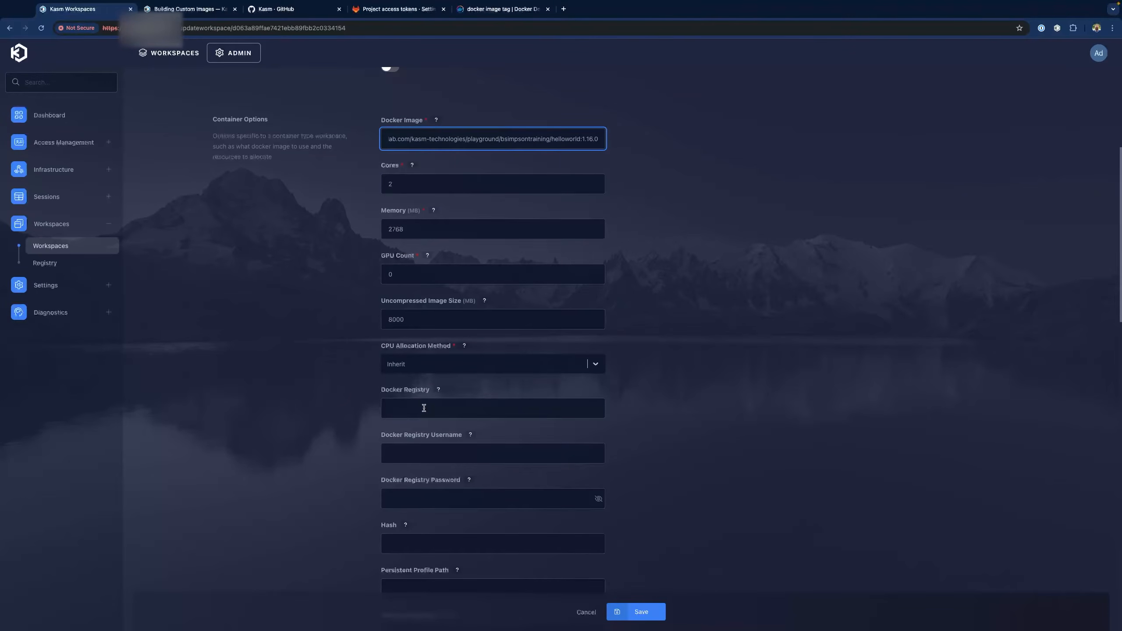
{"action": "left_click", "coordinate": [424, 408]}
{"action": "key", "text": "super+Tab"}
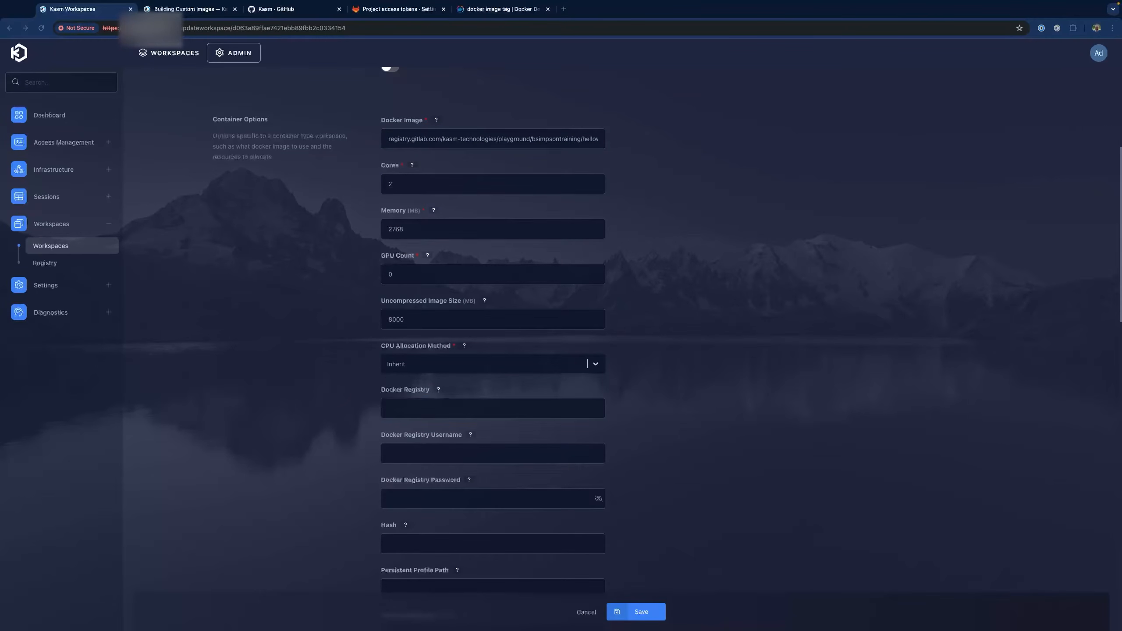
{"action": "key", "text": "super+Tab"}
{"action": "type", "text": "https://registry.gitlab.com"}
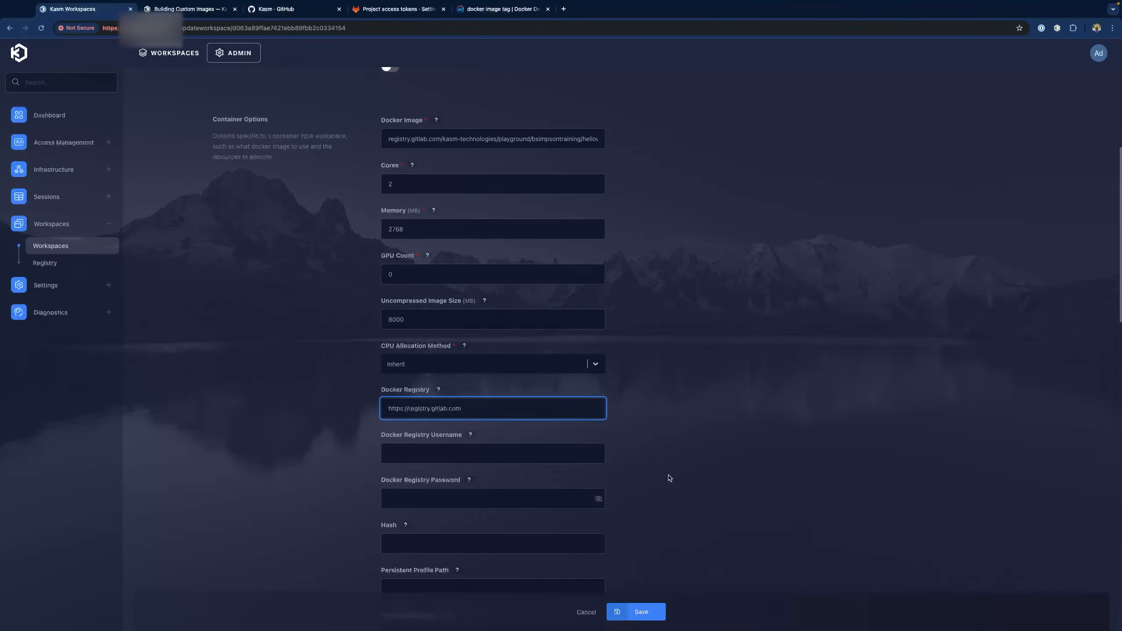
Enter the pull token's username and password as registry credentials, then save the workspace
{"action": "left_click", "coordinate": [427, 446]}
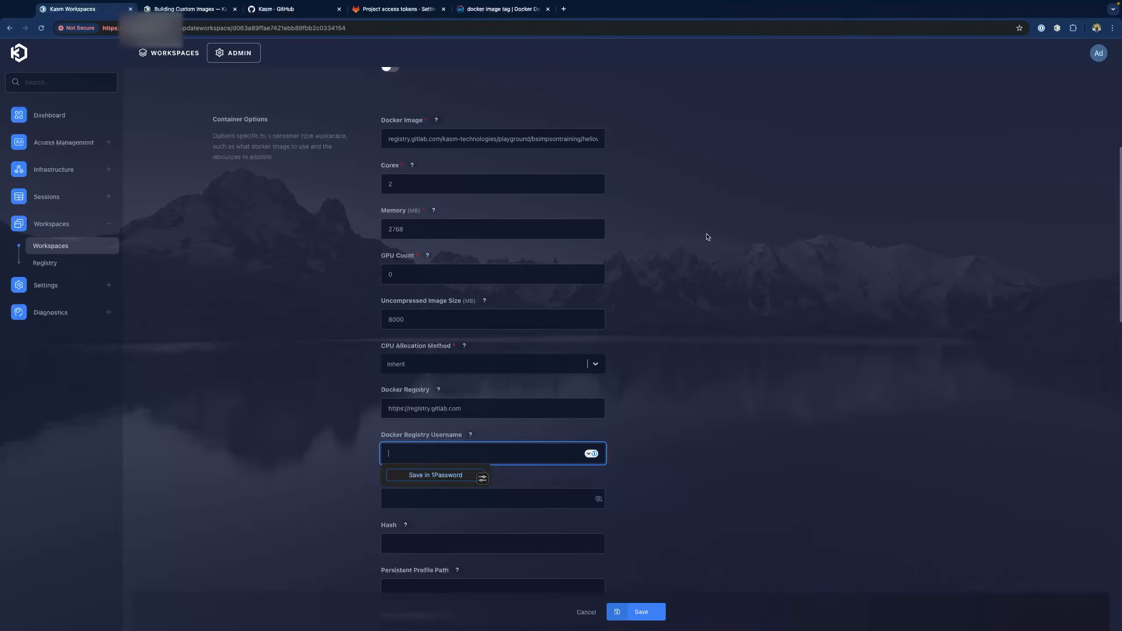
{"action": "type", "text": "TestToken-DockerPull"}
{"action": "key", "text": "ctrl+Right"}
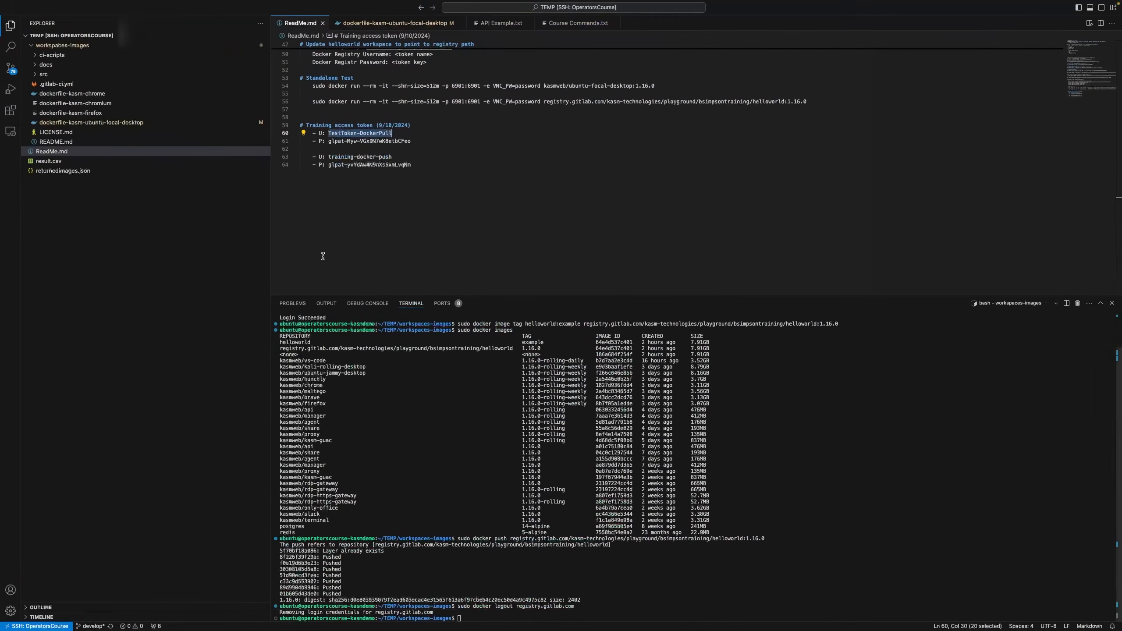
{"action": "left_click", "coordinate": [330, 142]}
{"action": "left_click_drag", "start_coordinate": [330, 142], "coordinate": [413, 142]}
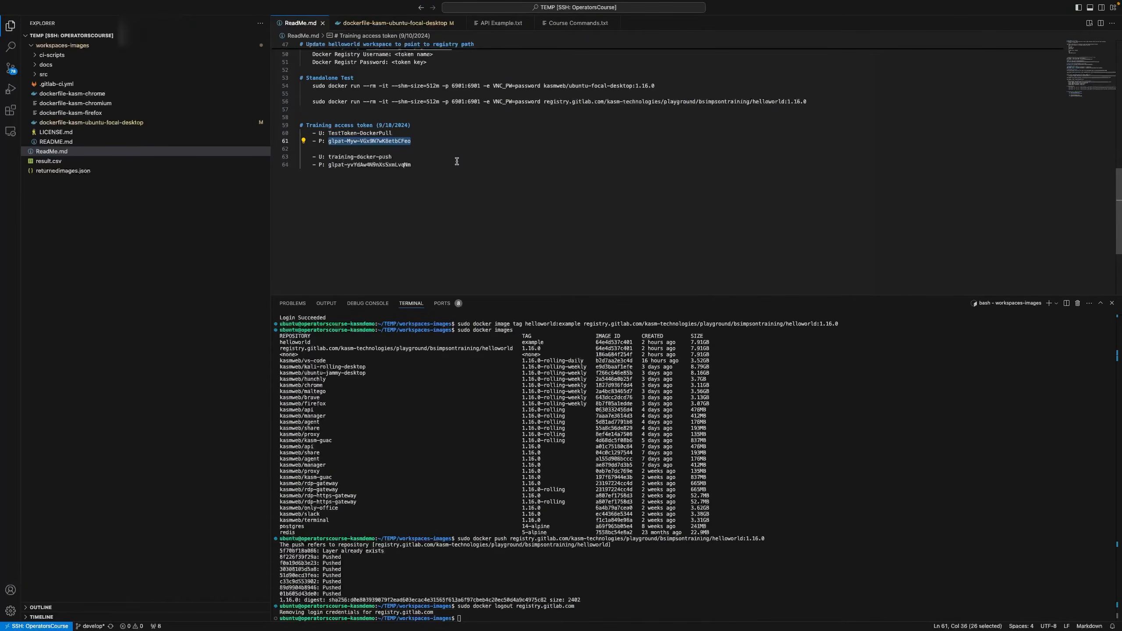
{"action": "key", "text": "ctrl+Left"}
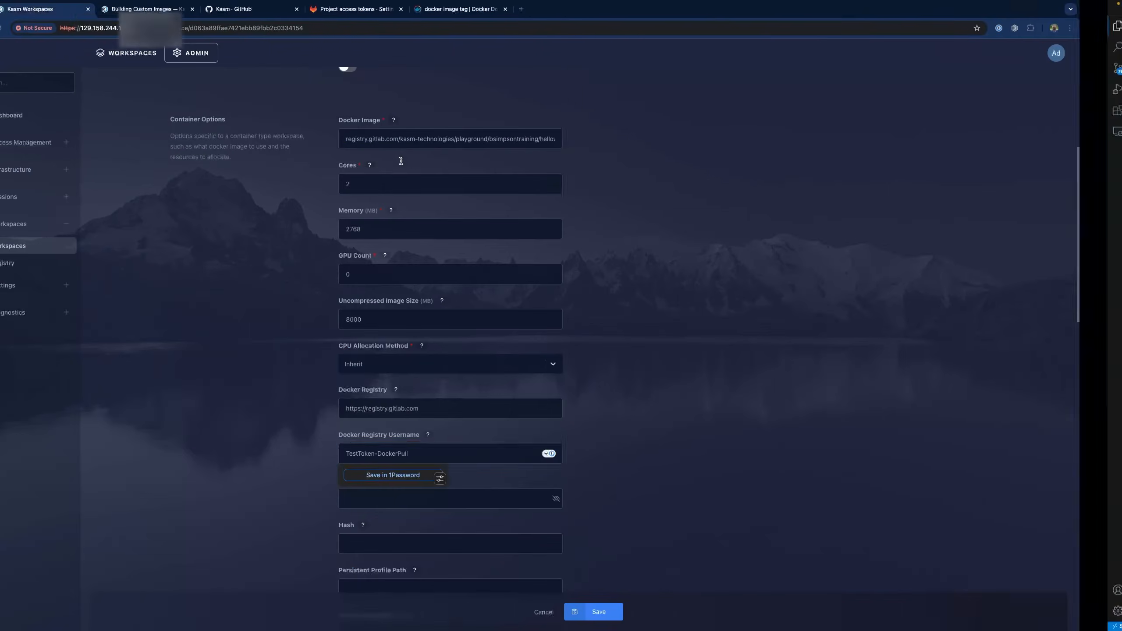
{"action": "left_click", "coordinate": [398, 516]}
{"action": "left_click", "coordinate": [401, 507]}
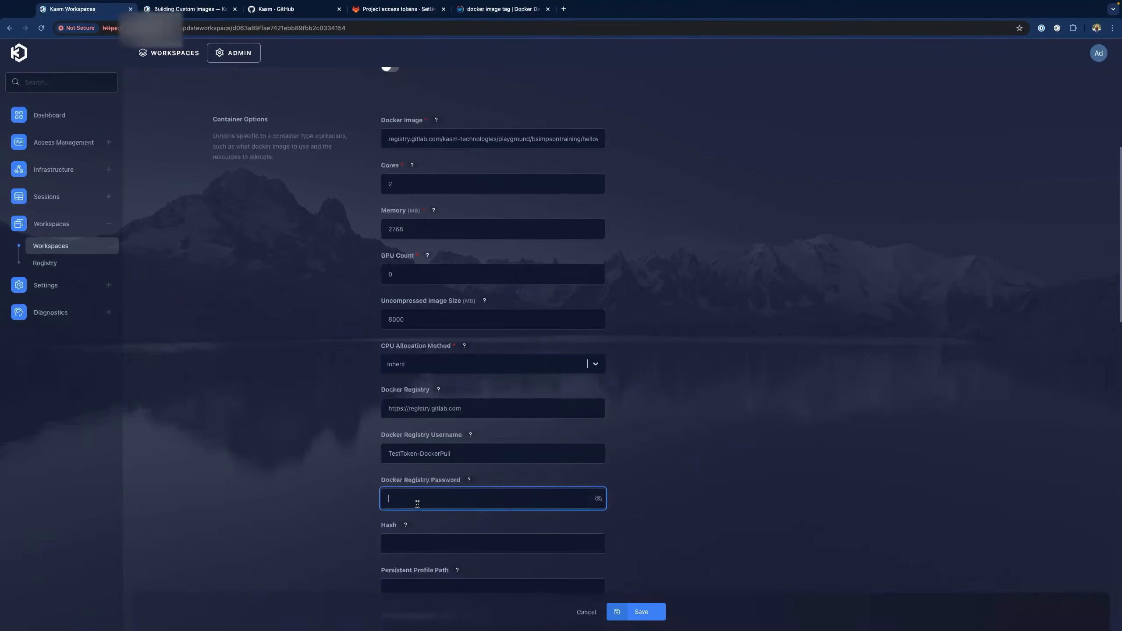
{"action": "key", "text": "ctrl+v"}
{"action": "left_click", "coordinate": [643, 612]}
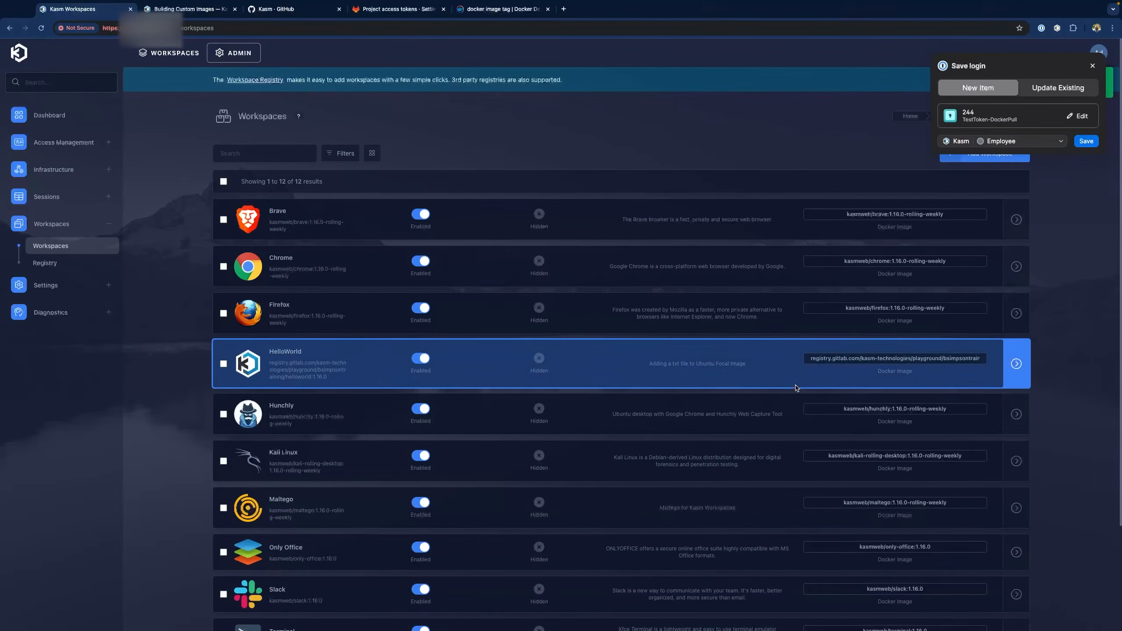
Launch a HelloWorld session from the Workspaces dashboard, opening its Ubuntu desktop
{"action": "left_click", "coordinate": [171, 57]}
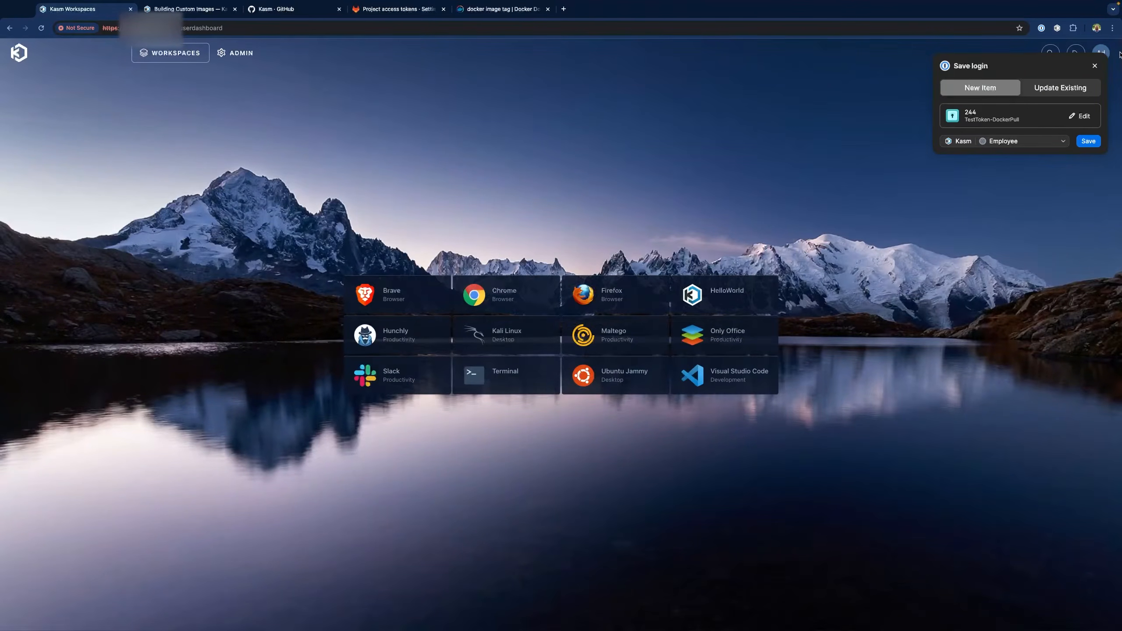
{"action": "left_click", "coordinate": [716, 296]}
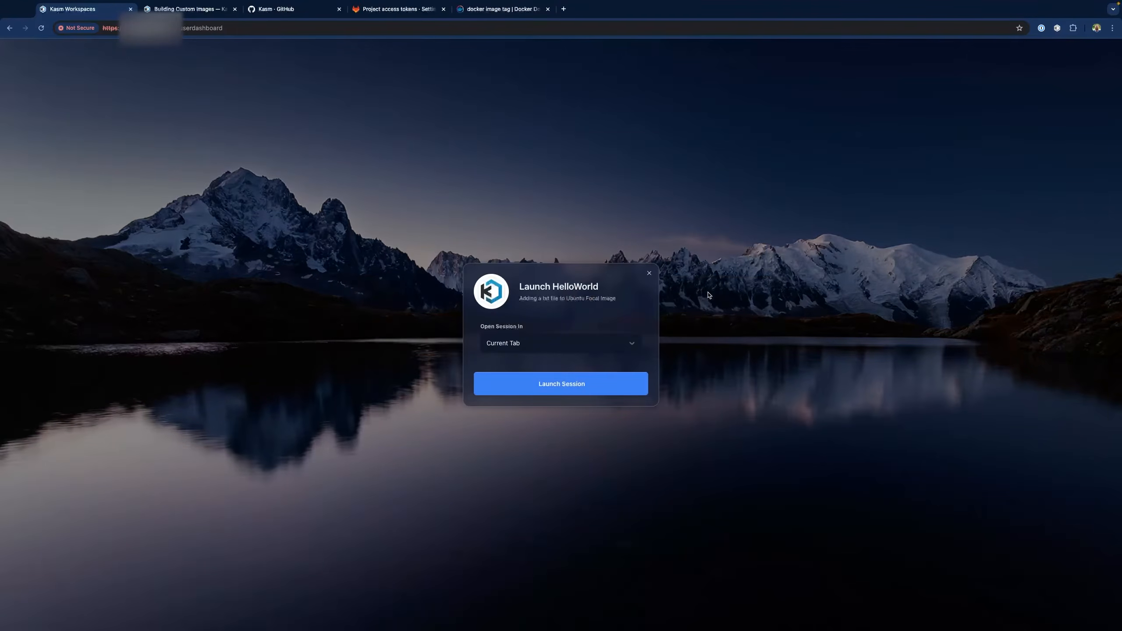
{"action": "left_click", "coordinate": [557, 384]}
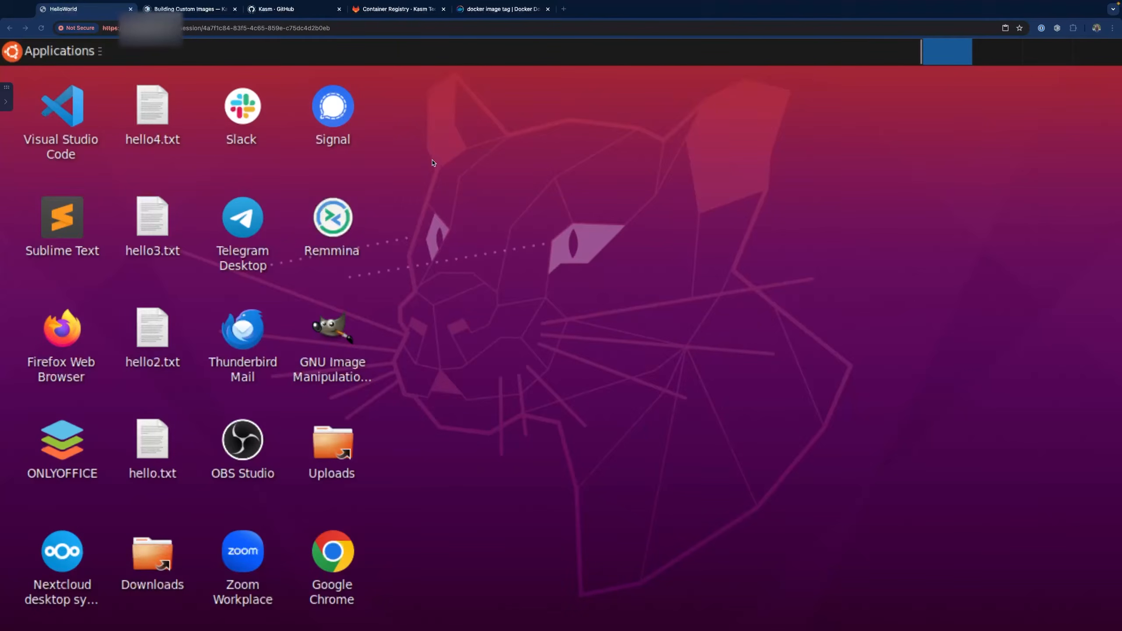
Reload GitLab's Container Registry and open the helloworld repository showing tags 1.16.0 and 1.15.0
{"action": "left_click", "coordinate": [375, 14]}
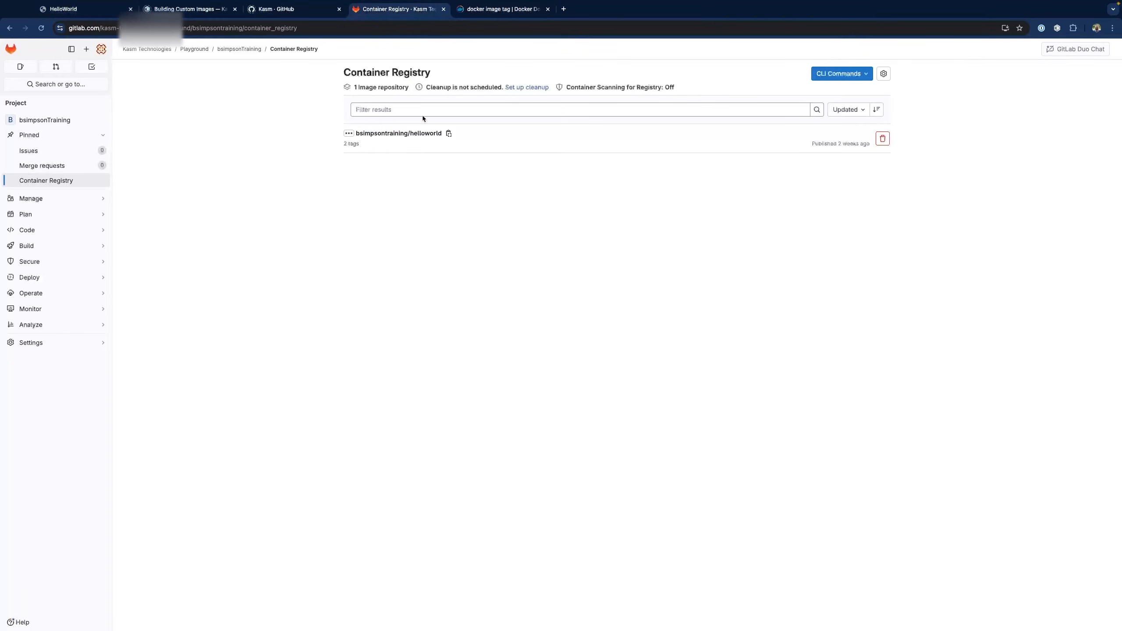
{"action": "left_click", "coordinate": [46, 180]}
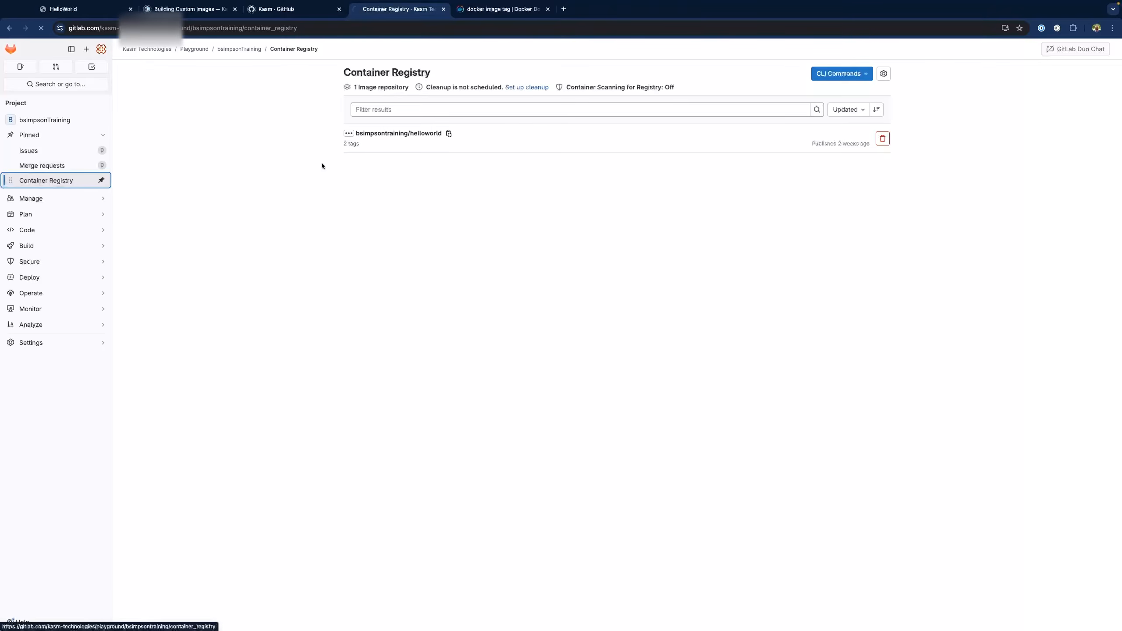
{"action": "left_click", "coordinate": [383, 138]}
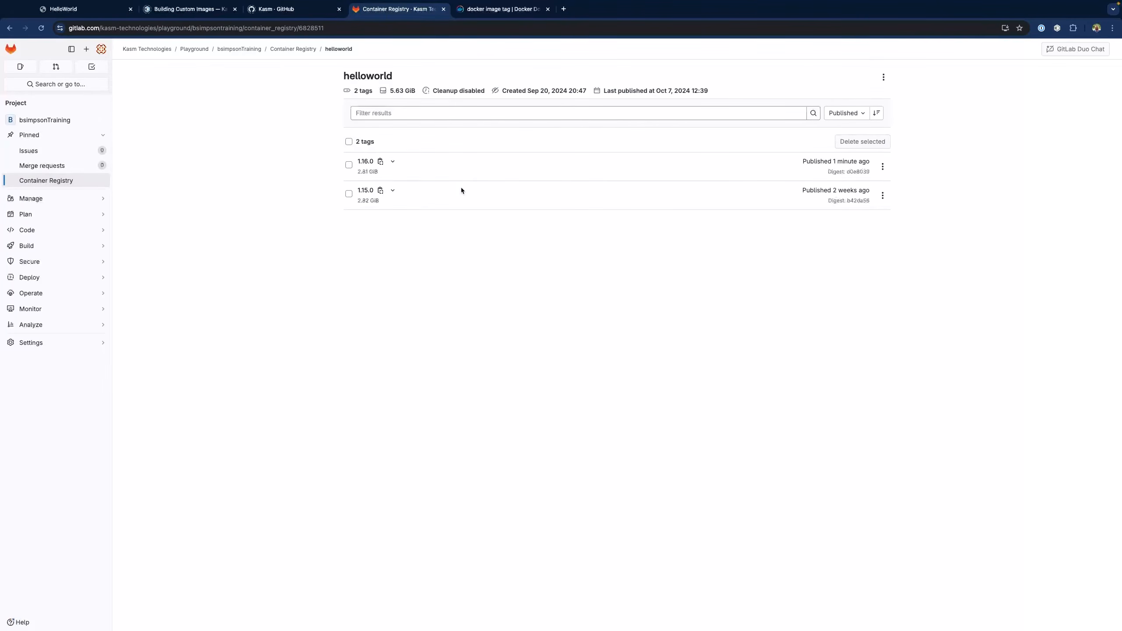
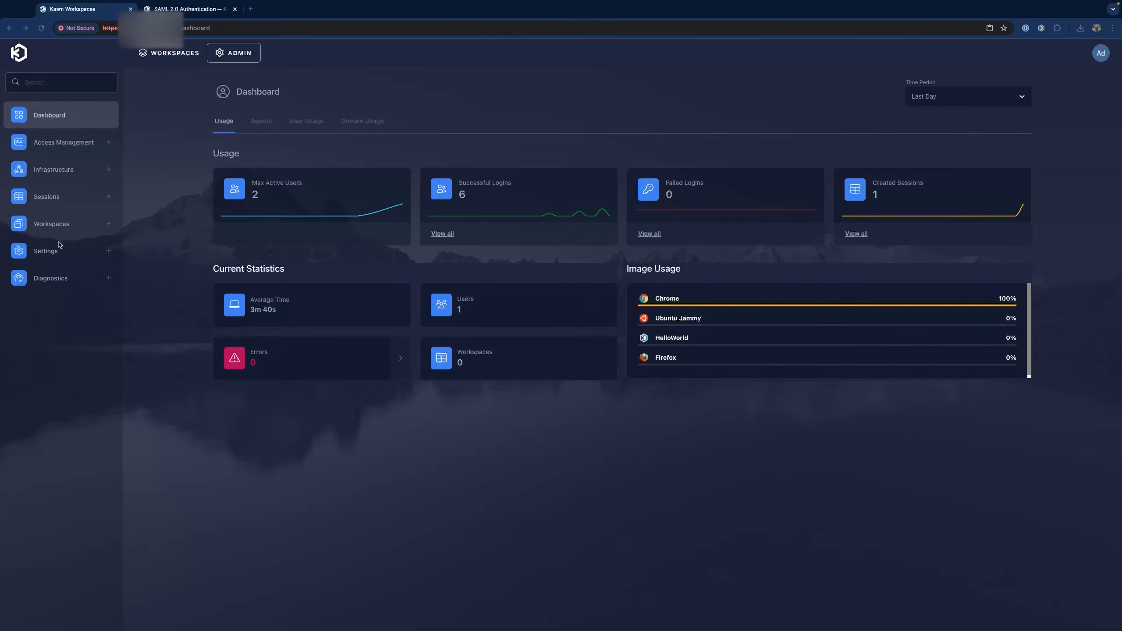
Clone the Ubuntu Jammy workspace as 'DockerRun Override', save it, and find it on the dashboard
{"action": "left_click", "coordinate": [73, 229]}
{"action": "left_click", "coordinate": [66, 246]}
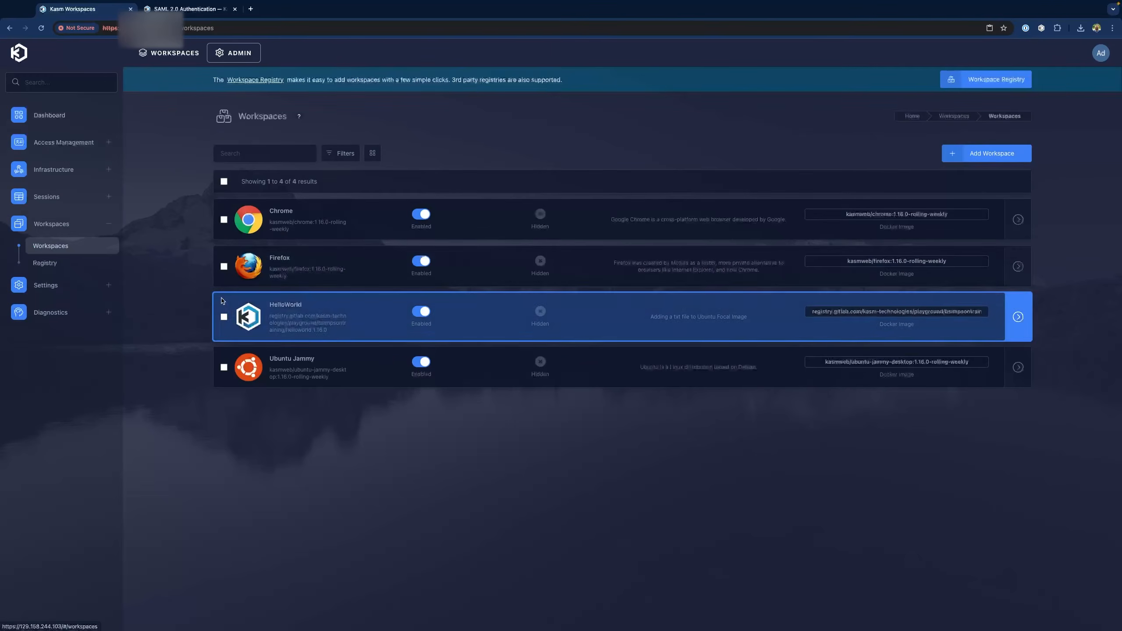
{"action": "left_click", "coordinate": [224, 367]}
{"action": "left_click", "coordinate": [327, 182]}
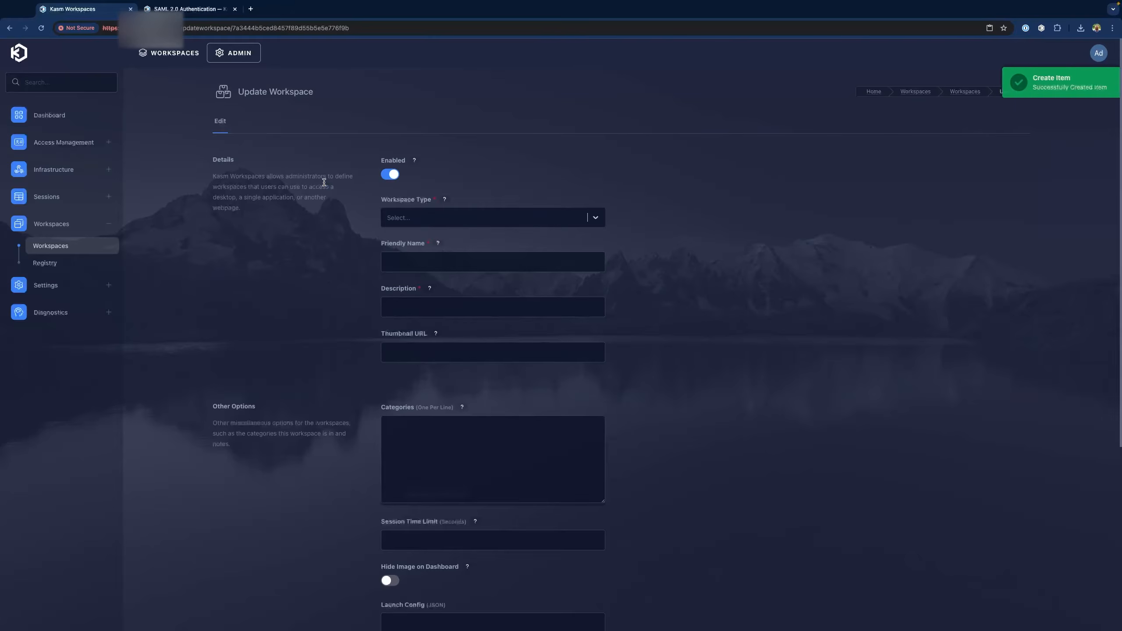
{"action": "triple_click", "coordinate": [476, 310]}
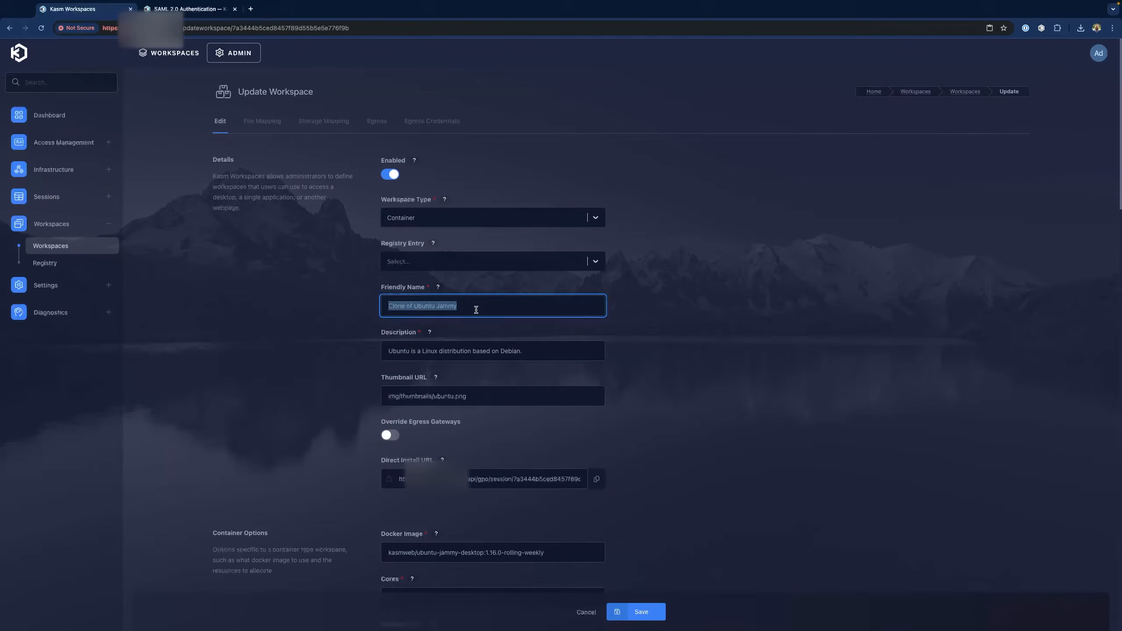
{"action": "type", "text": "DockerR"}
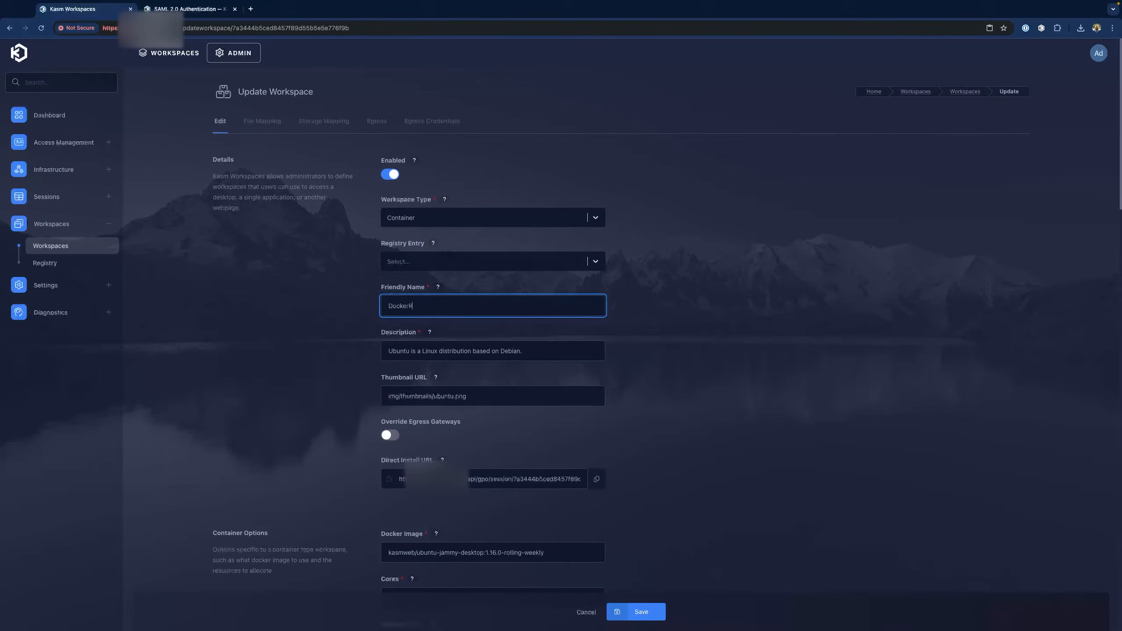
{"action": "type", "text": "un Override"}
{"action": "left_click", "coordinate": [644, 621]}
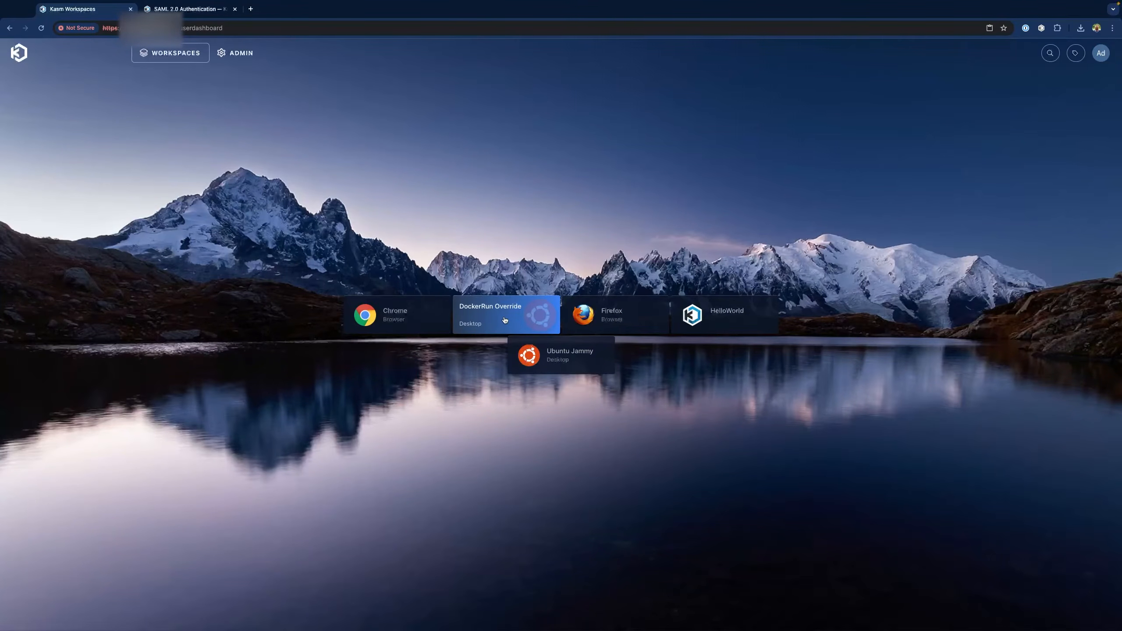
{"action": "left_click", "coordinate": [505, 320]}
Start a DockerRun Override session and open a terminal in its Desktop folder
{"action": "left_click", "coordinate": [554, 387]}
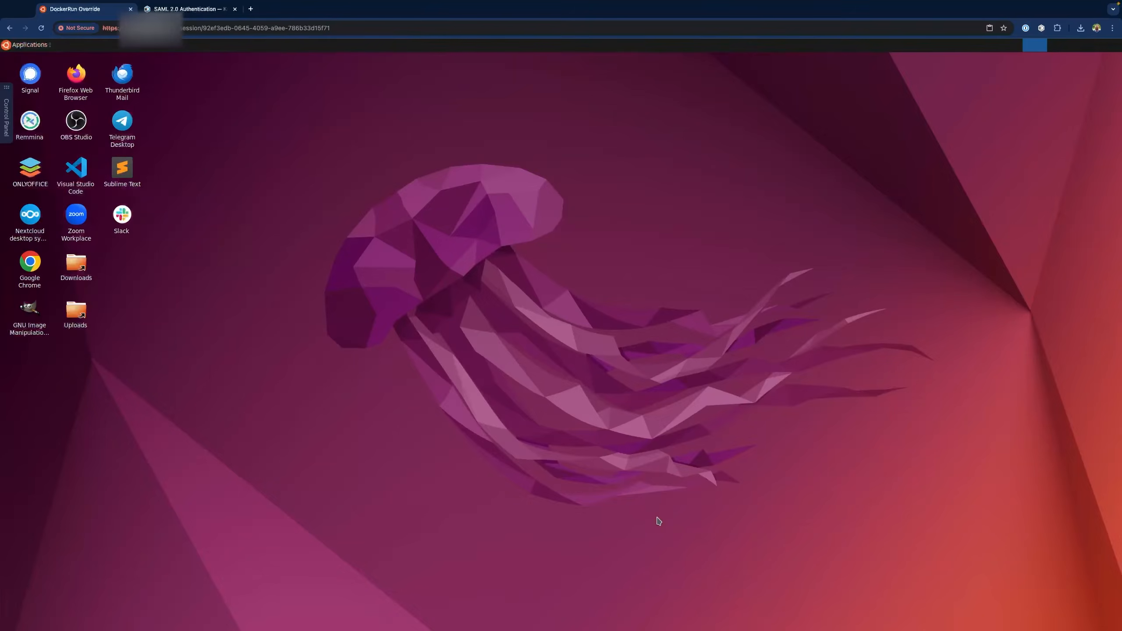
{"action": "right_click", "coordinate": [457, 269]}
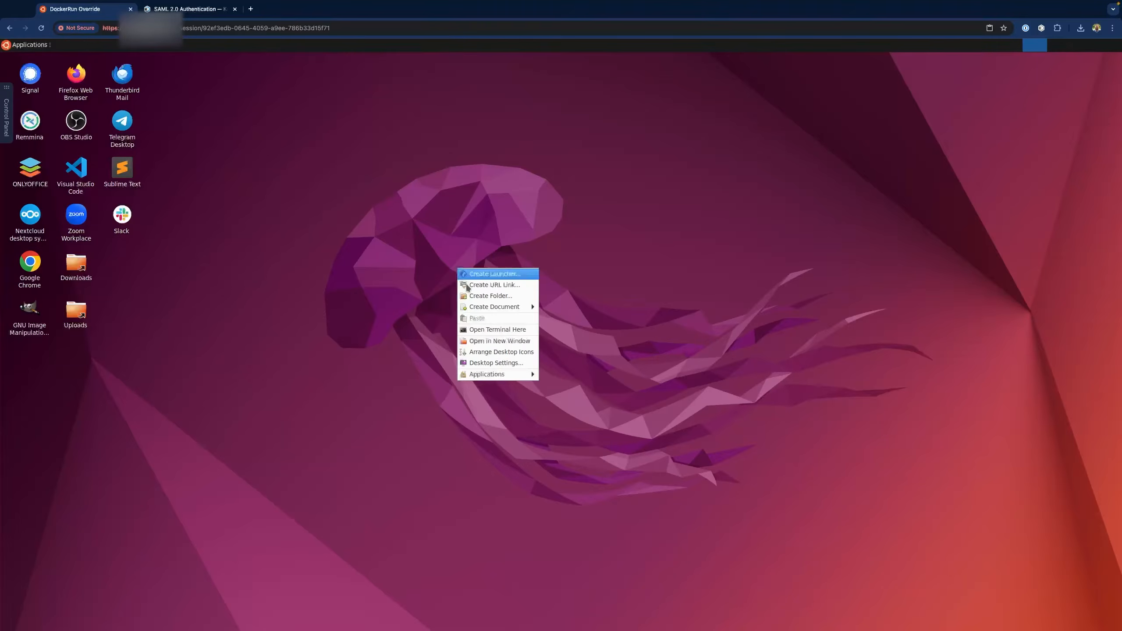
{"action": "left_click", "coordinate": [490, 330]}
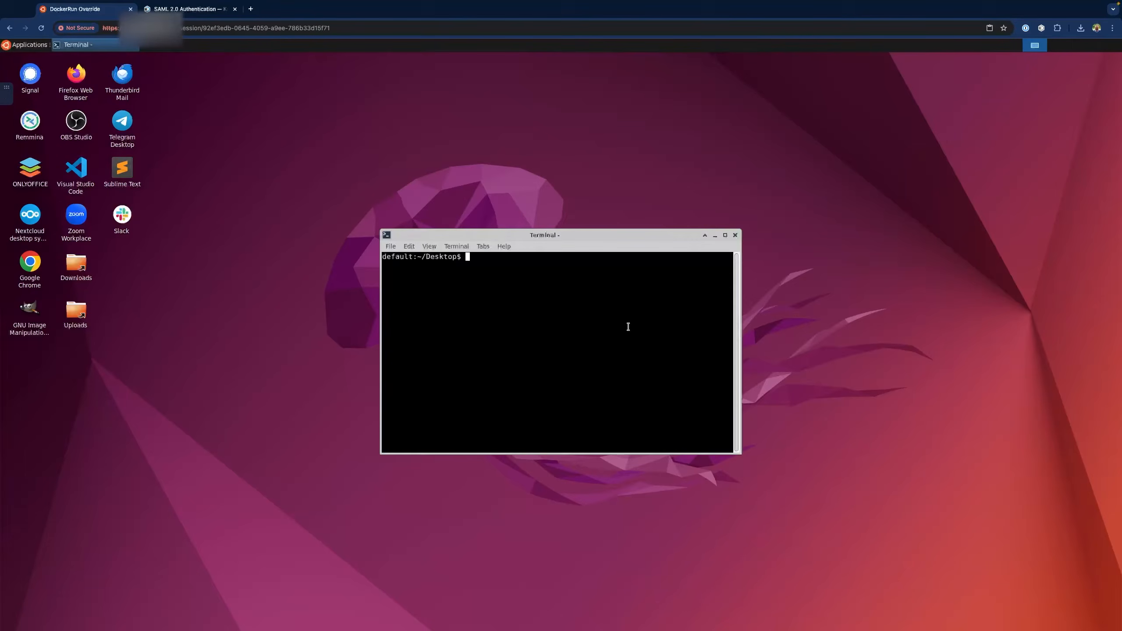
Run whoami and sudo whoami, showing kasm-user and a sudo password prompt
{"action": "type", "text": "whoami"}
{"action": "key", "text": "Return"}
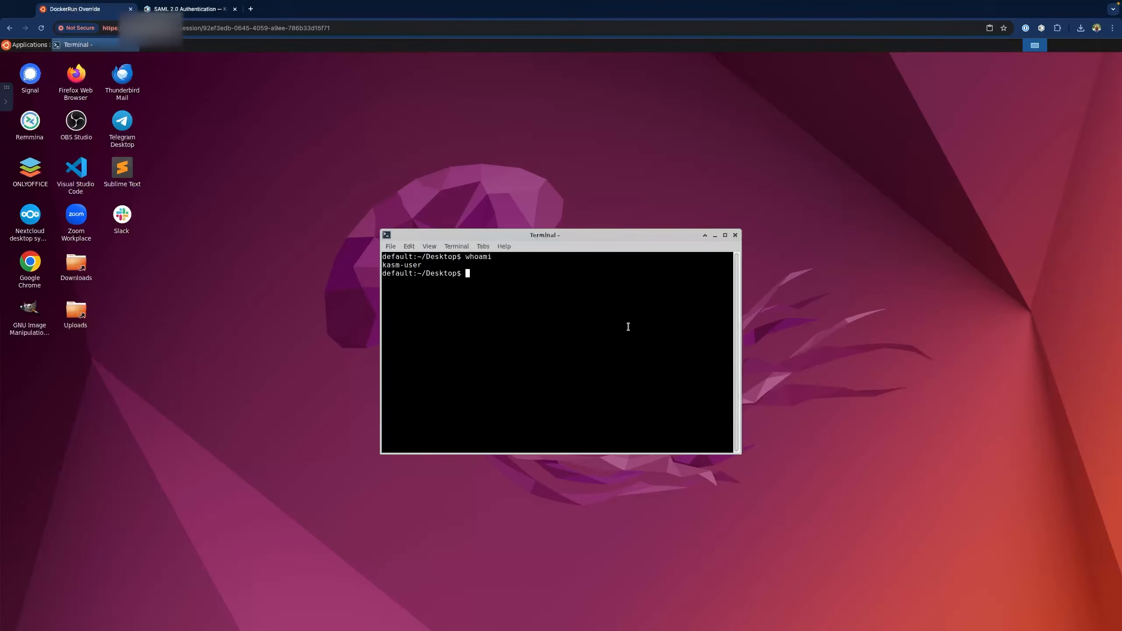
{"action": "type", "text": "sudo whoami"}
{"action": "key", "text": "Return"}
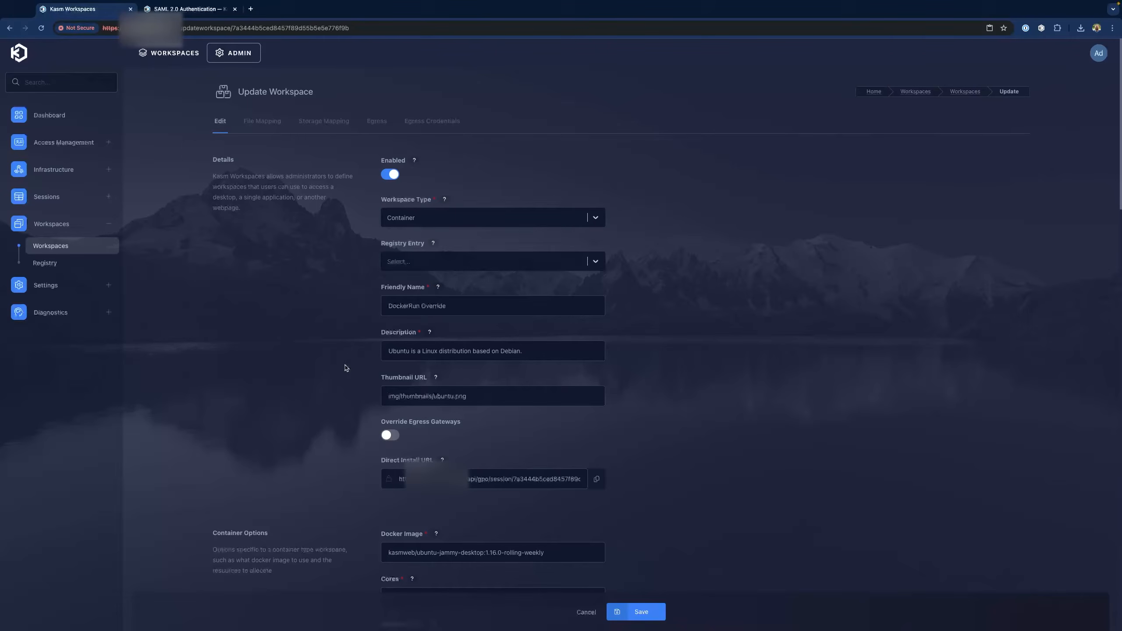
Scroll to DockerRun Override's Docker Run Config Override, which holds only {"hostname": "kasm"}, and click into it
{"action": "scroll", "coordinate": [345, 367], "scroll_direction": "down", "scroll_amount": 12}
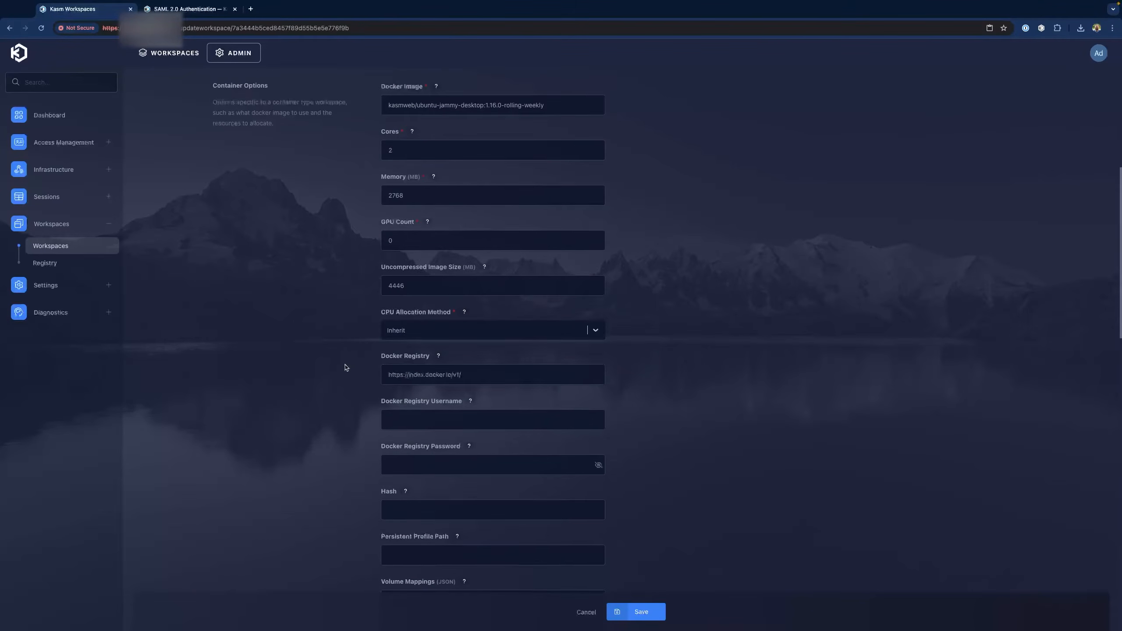
{"action": "scroll", "coordinate": [345, 368], "scroll_direction": "down", "scroll_amount": 7}
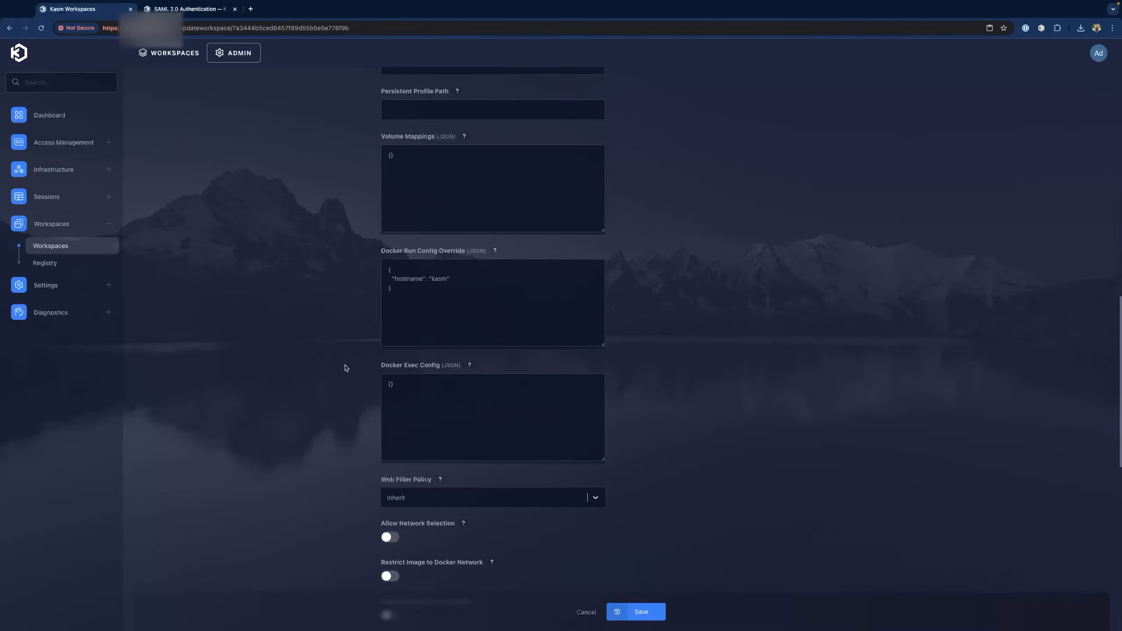
{"action": "left_click", "coordinate": [430, 305]}
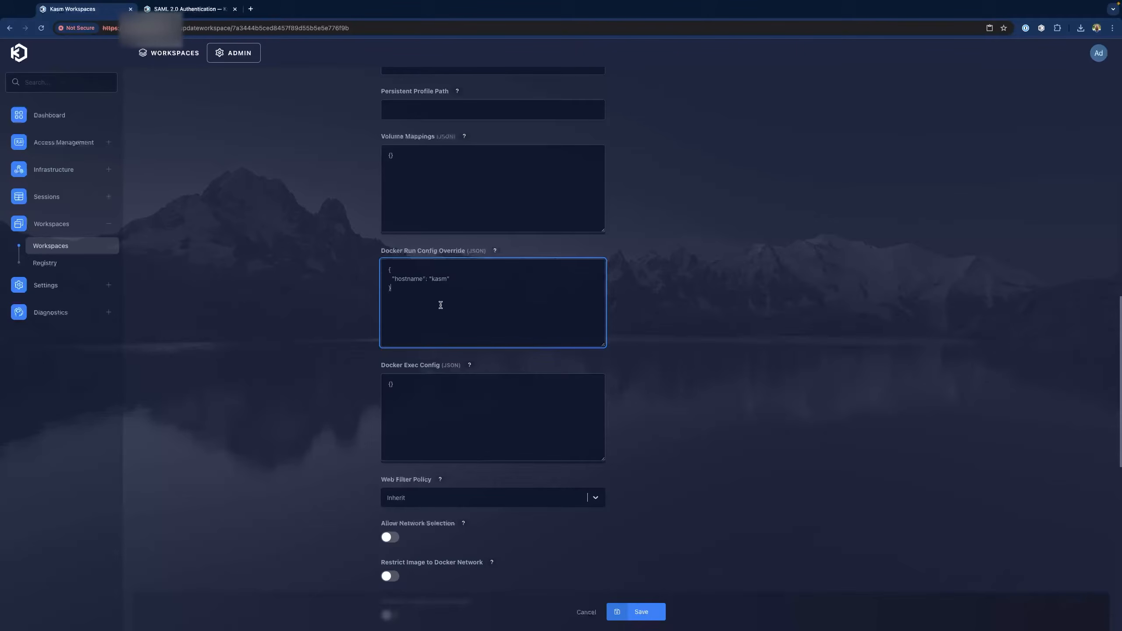
Search the Kasm documentation for 'sudo root'
{"action": "left_click", "coordinate": [203, 19]}
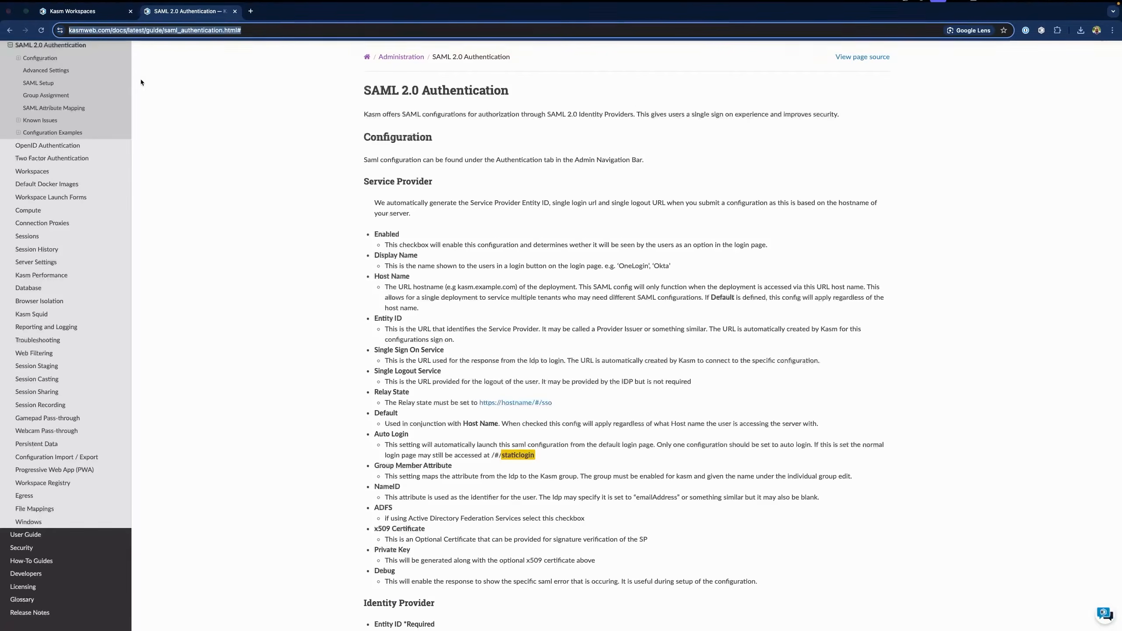
{"action": "left_click", "coordinate": [55, 96]}
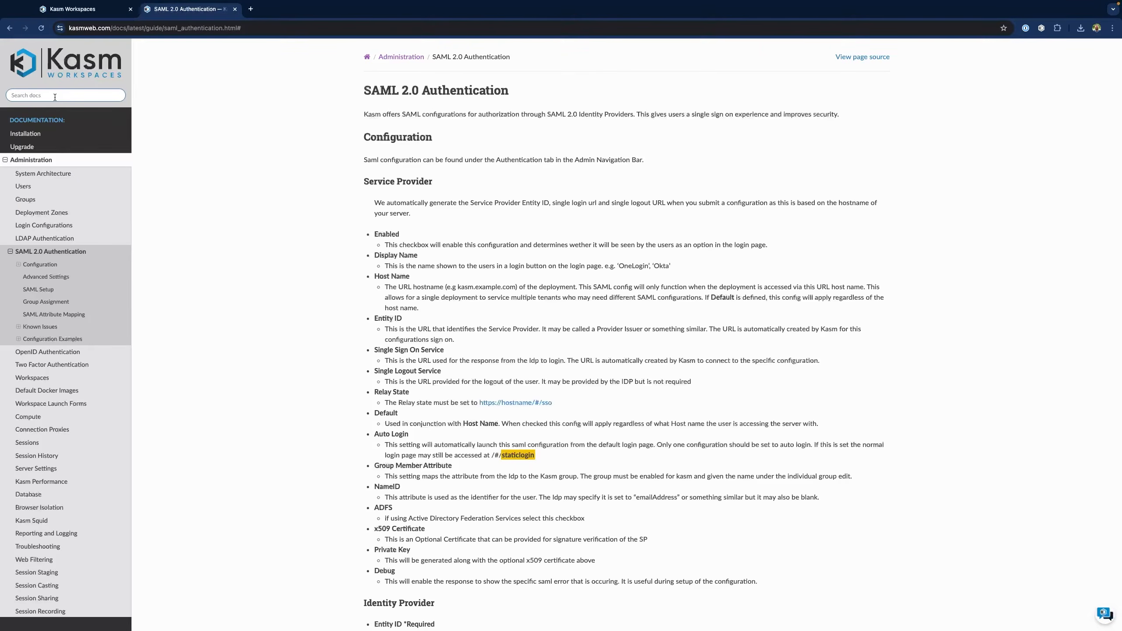
{"action": "type", "text": "sudo root"}
{"action": "key", "text": "Return"}
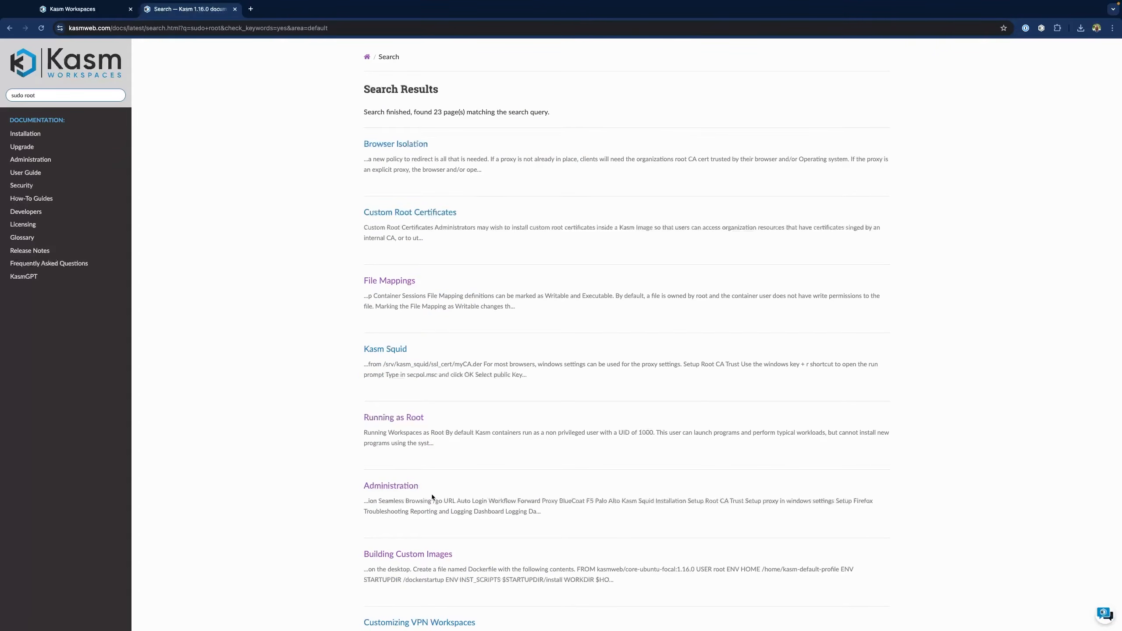
Open the Running as Root guide and copy its example JSON adding "user": "root"
{"action": "left_click", "coordinate": [394, 420]}
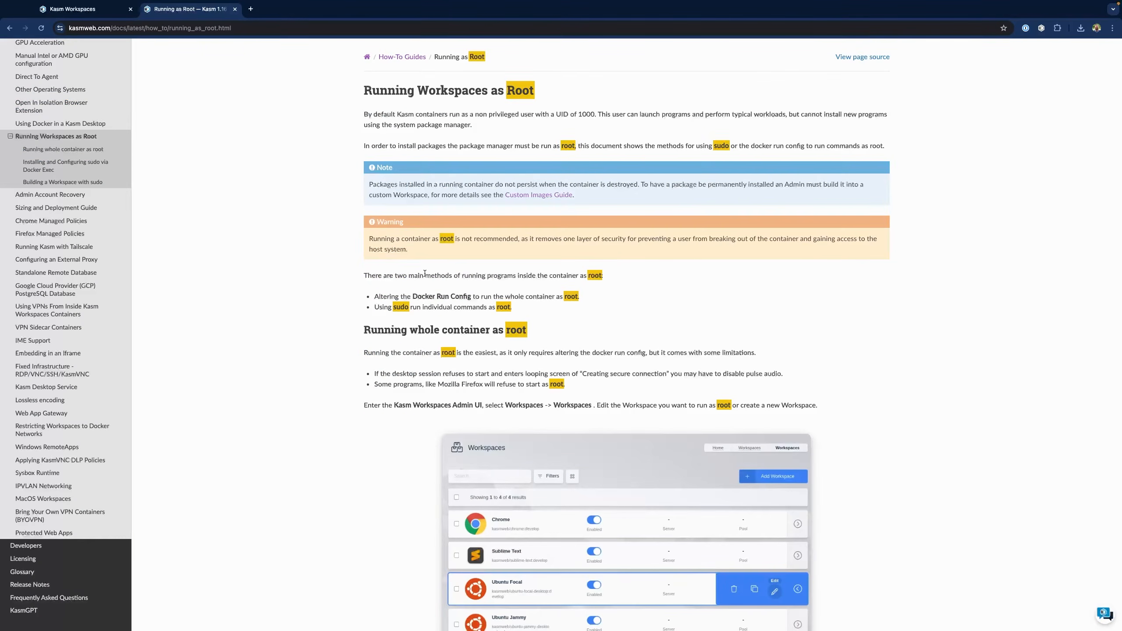
{"action": "scroll", "coordinate": [353, 327], "scroll_direction": "down", "scroll_amount": 5}
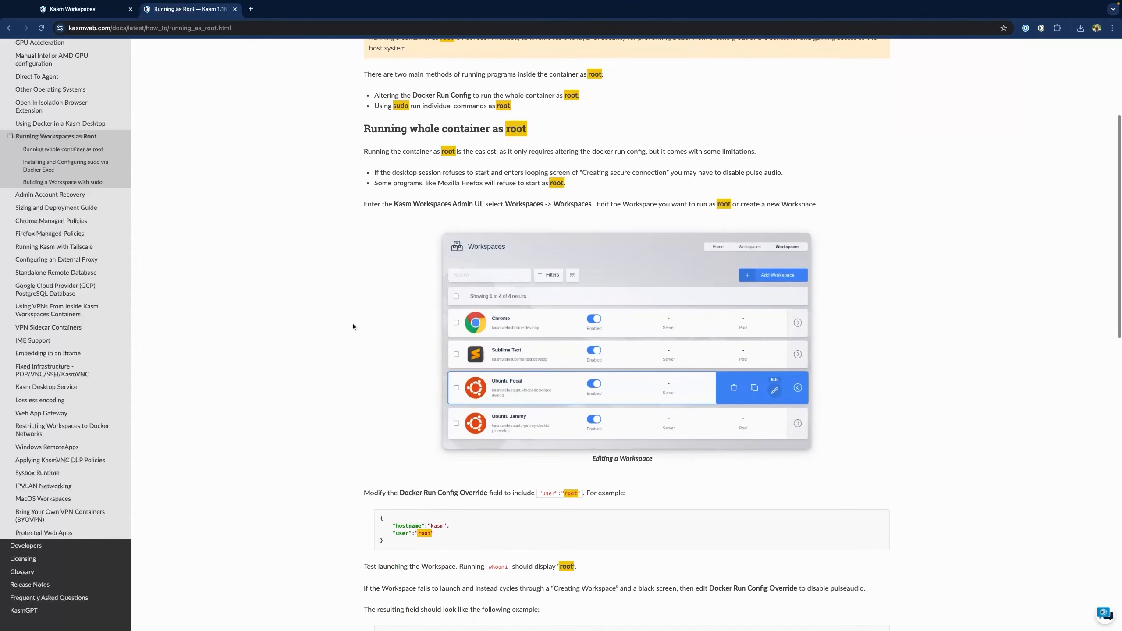
{"action": "scroll", "coordinate": [352, 325], "scroll_direction": "down", "scroll_amount": 3}
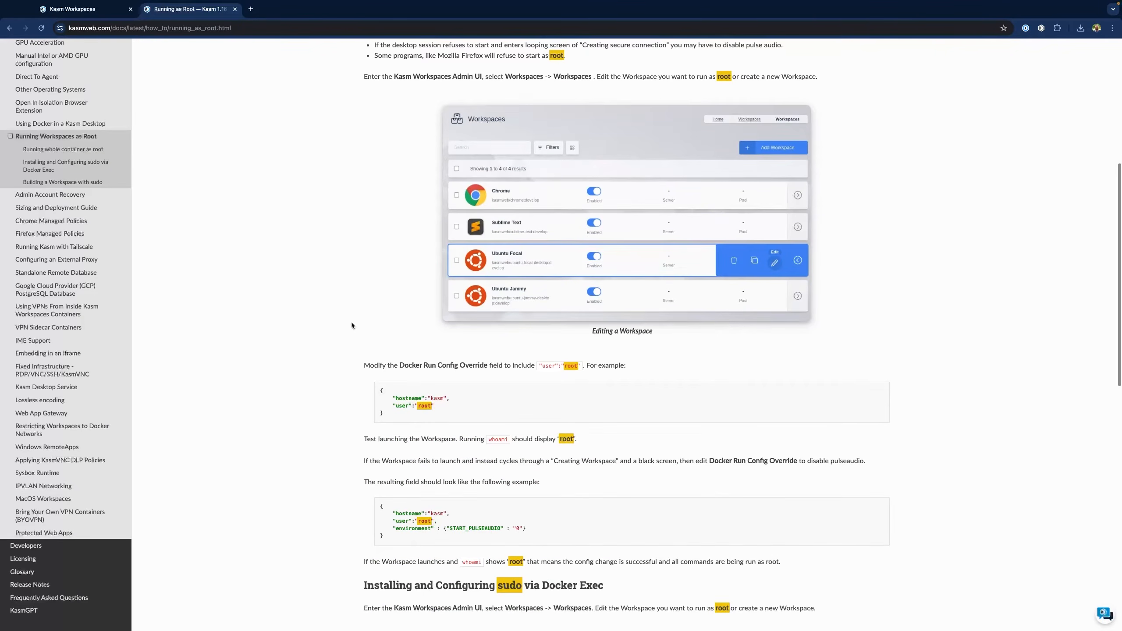
{"action": "scroll", "coordinate": [329, 324], "scroll_direction": "down", "scroll_amount": 1}
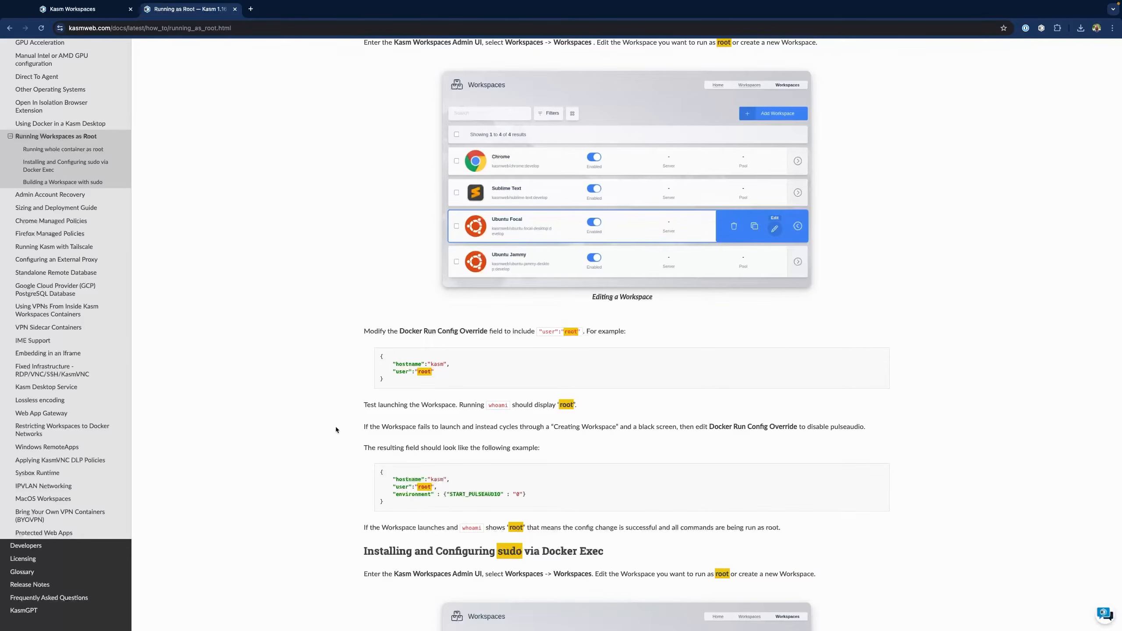
{"action": "left_click_drag", "start_coordinate": [384, 379], "coordinate": [369, 356]}
{"action": "key", "text": "ctrl+c"}
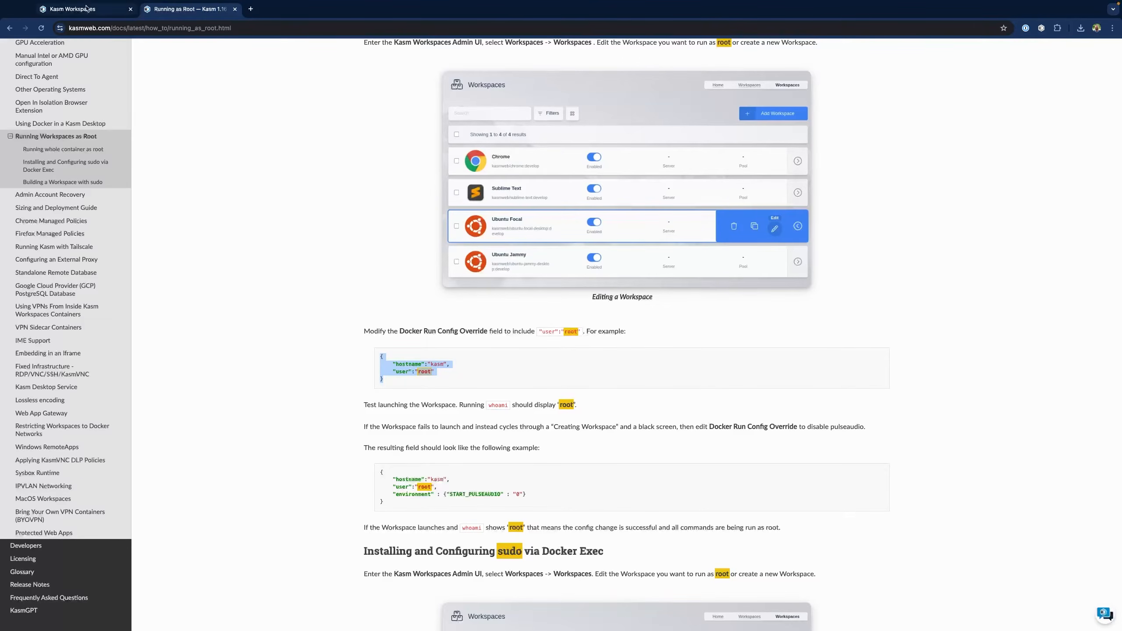
{"action": "left_click", "coordinate": [73, 9]}
Replace the Docker Run Config Override with the "user": "root" JSON and save
{"action": "key", "text": "ctrl+a"}
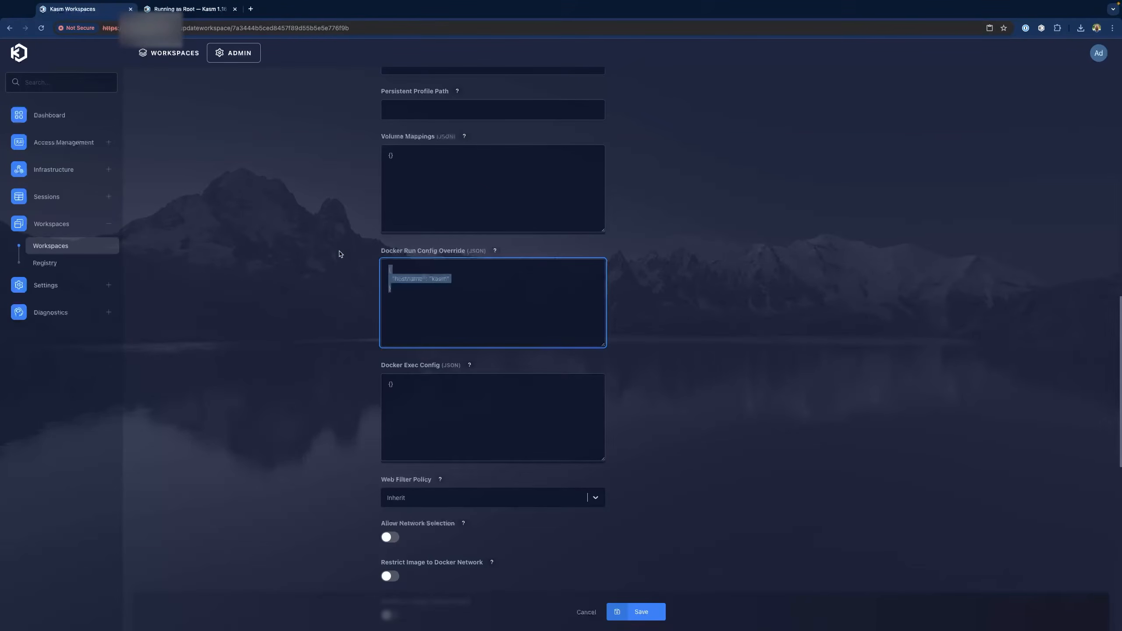
{"action": "key", "text": "ctrl+v"}
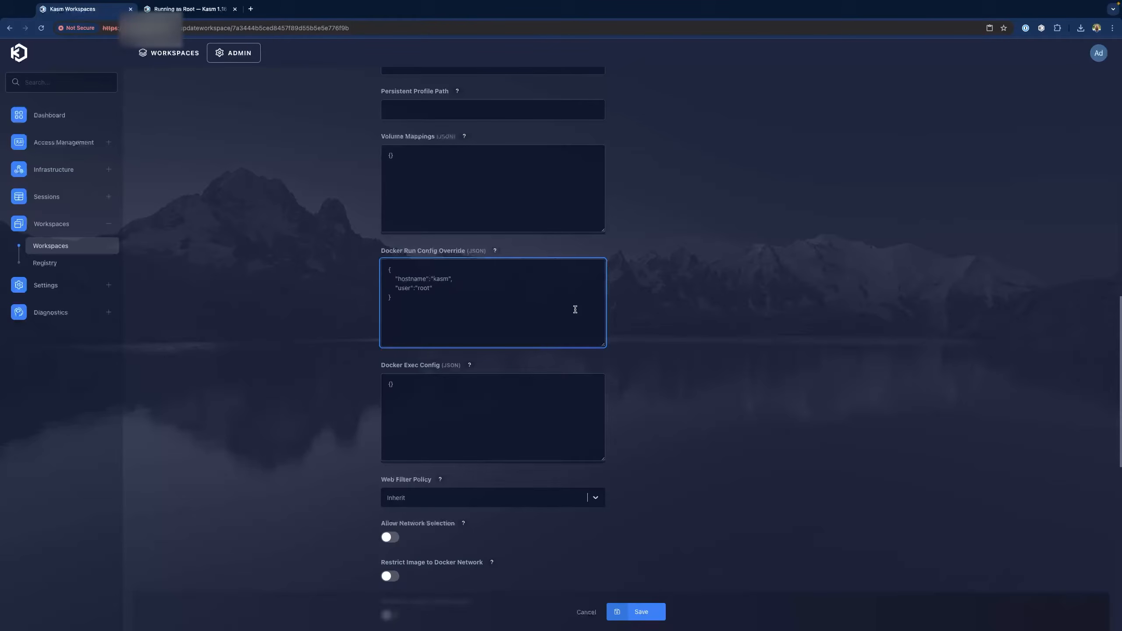
{"action": "left_click", "coordinate": [638, 613]}
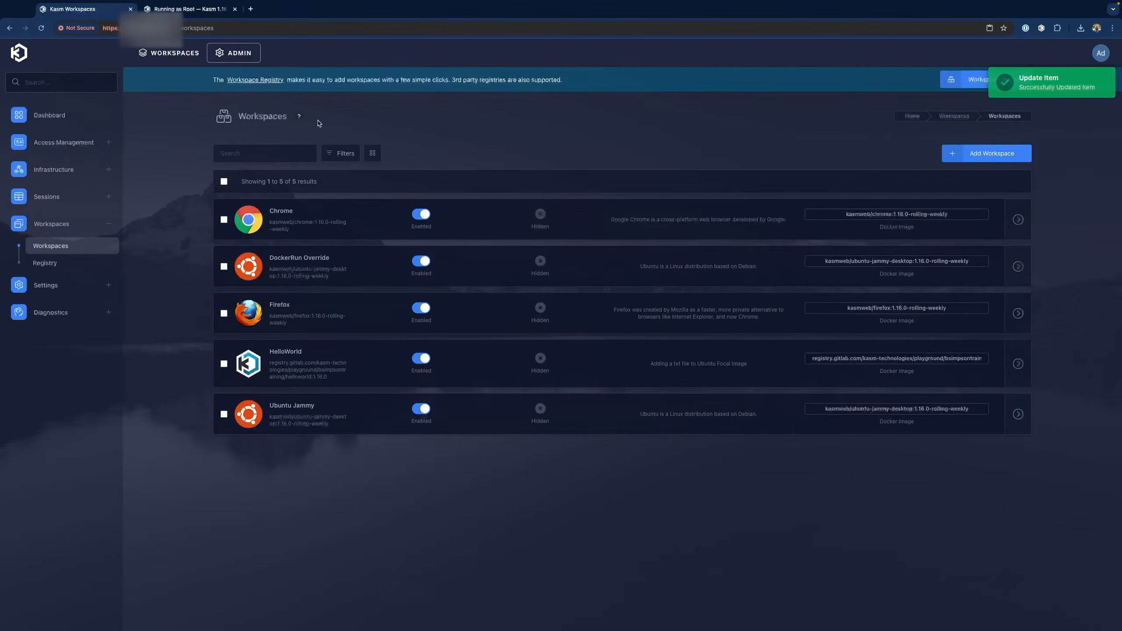
Launch a new DockerRun Override session and run whoami and sudo whoami, both returning root
{"action": "left_click", "coordinate": [169, 52]}
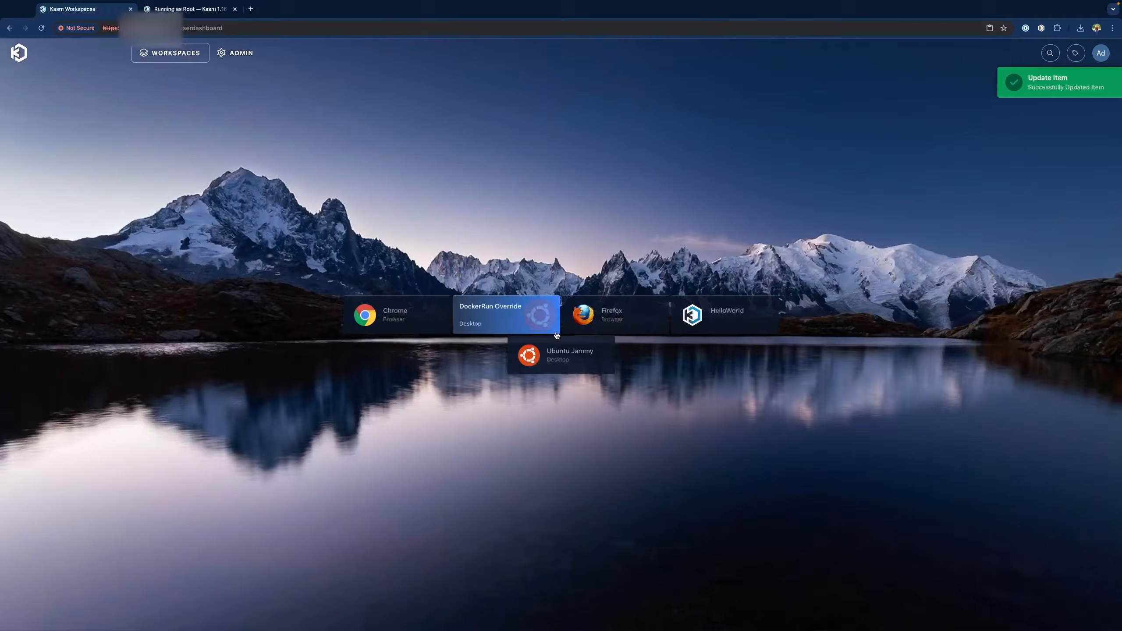
{"action": "left_click", "coordinate": [503, 315]}
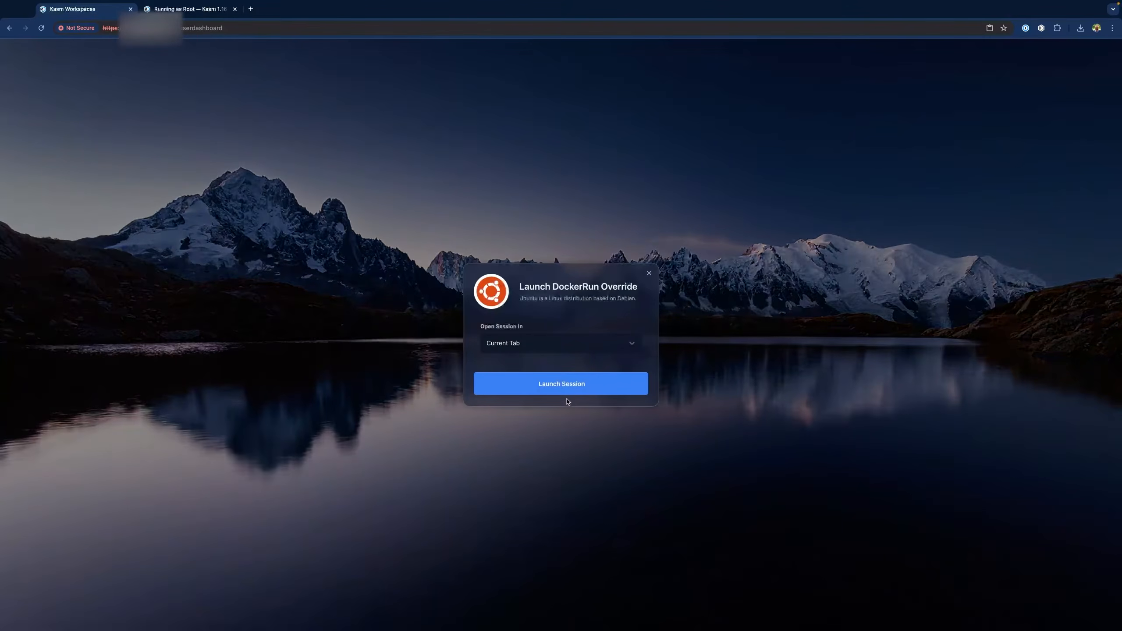
{"action": "left_click", "coordinate": [560, 382]}
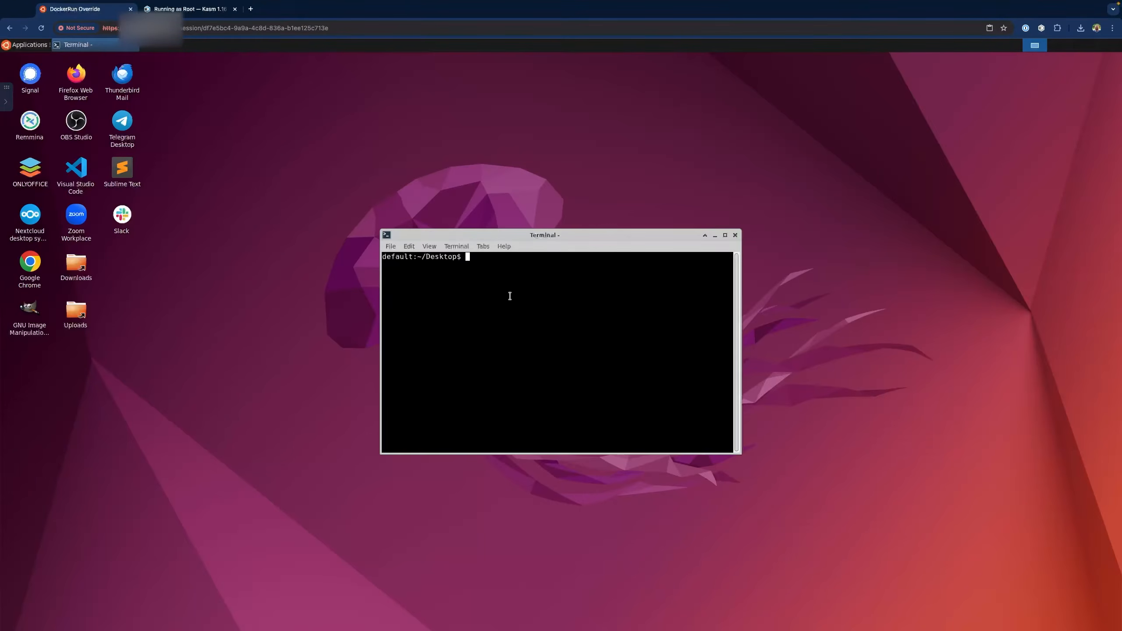
{"action": "type", "text": "whoami"}
{"action": "key", "text": "Return"}
{"action": "type", "text": "sudo"}
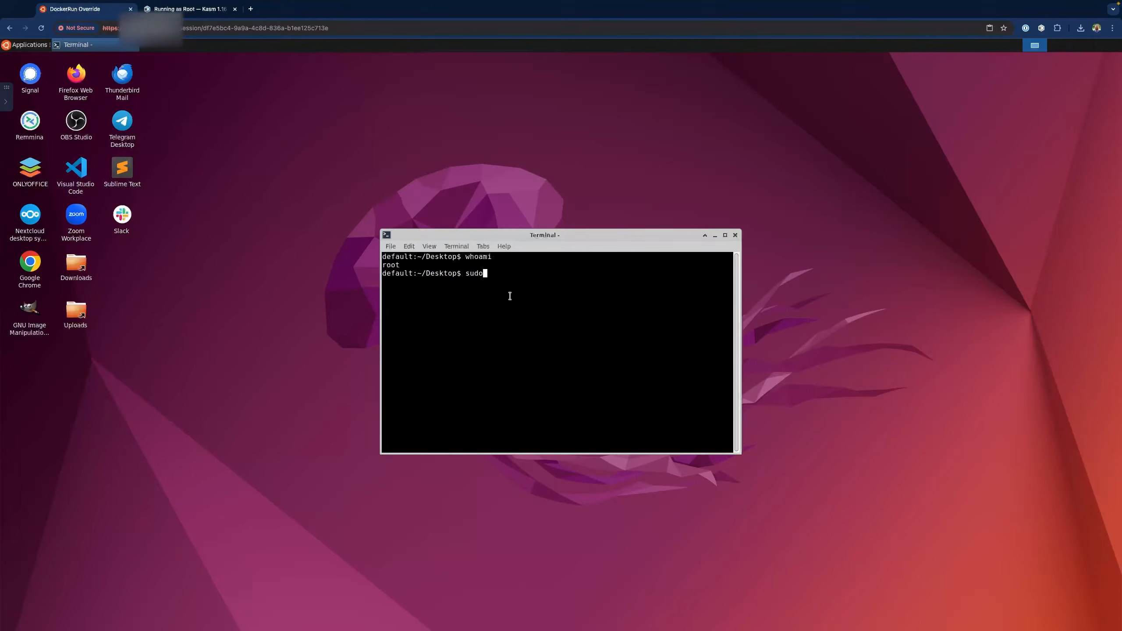
{"action": "type", "text": " whoami"}
{"action": "key", "text": "Return"}
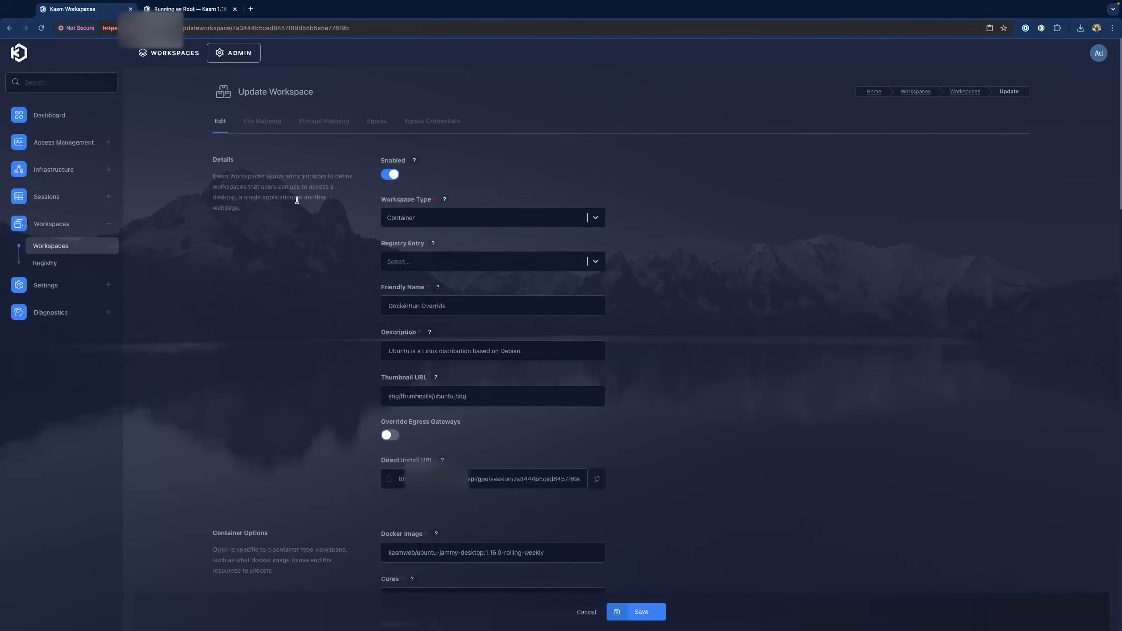
Delete the "user": "root" line from the Docker Run Config Override JSON
{"action": "scroll", "coordinate": [306, 305], "scroll_direction": "down", "scroll_amount": 10}
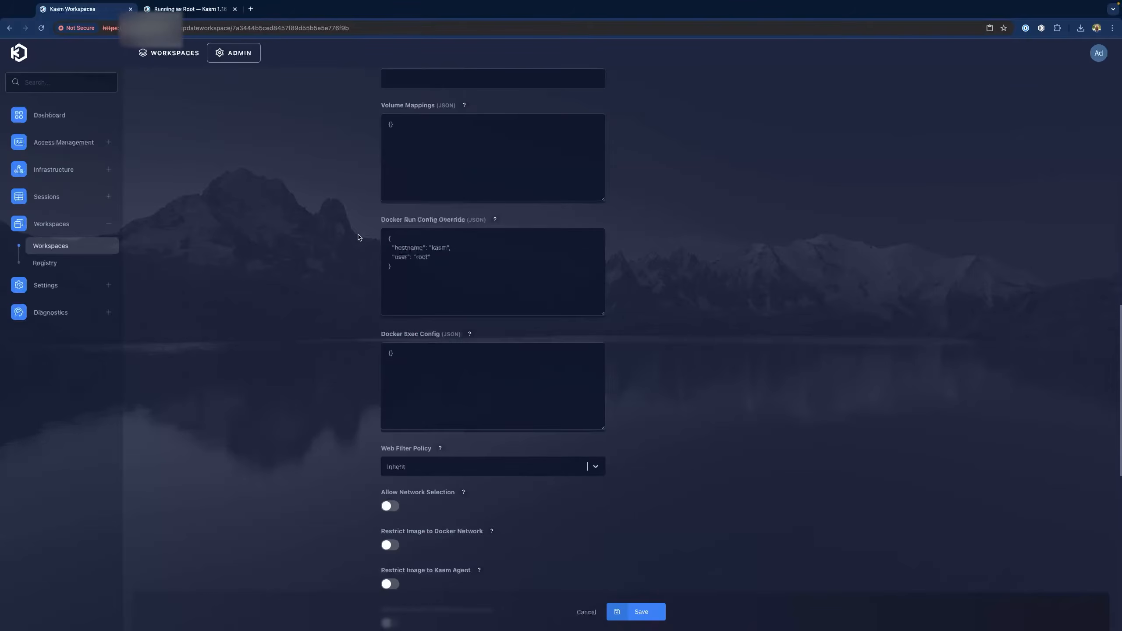
{"action": "left_click", "coordinate": [419, 273]}
{"action": "triple_click", "coordinate": [443, 259]}
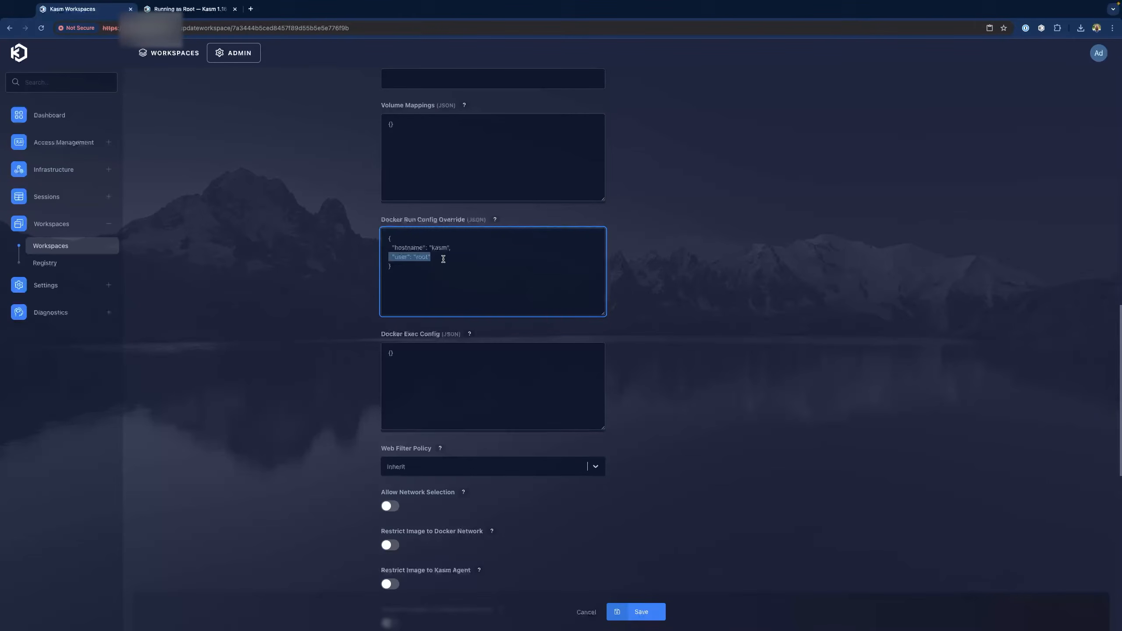
{"action": "key", "text": "BackSpace"}
{"action": "left_click", "coordinate": [195, 10]}
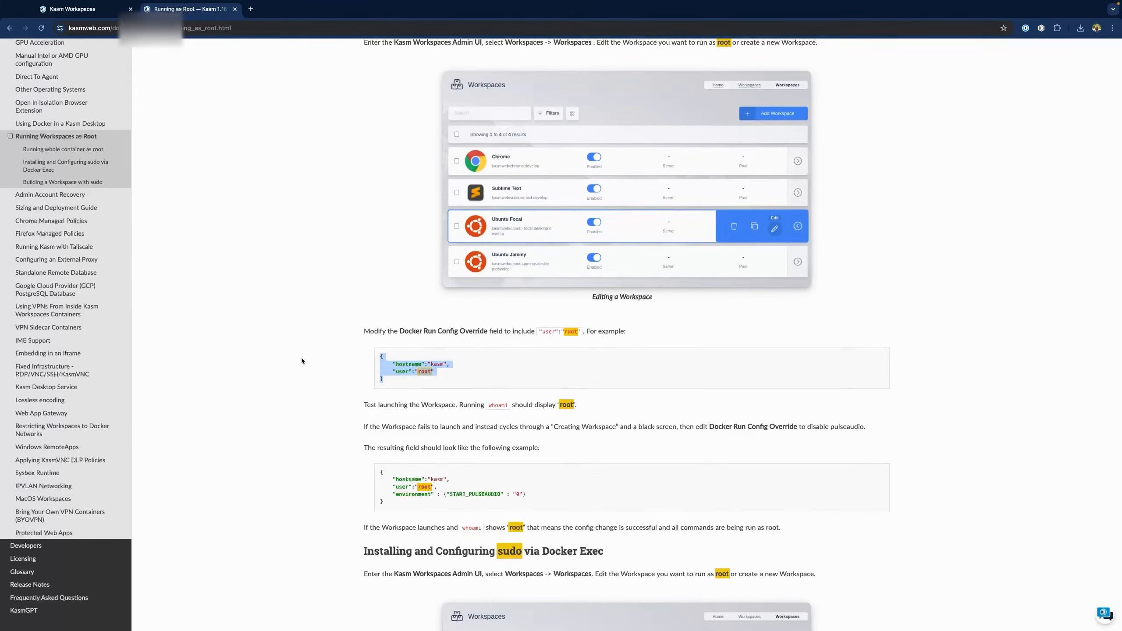
Copy the sudo-installing Docker Exec Config example JSON from the Running as Root page
{"action": "scroll", "coordinate": [301, 361], "scroll_direction": "down", "scroll_amount": 12}
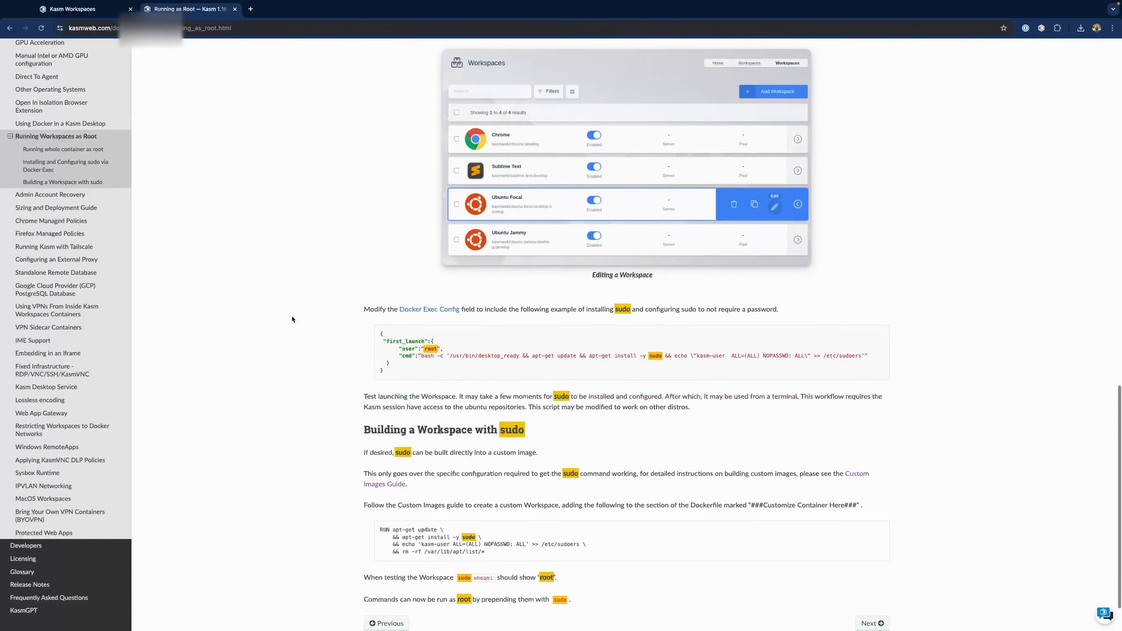
{"action": "scroll", "coordinate": [291, 318], "scroll_direction": "down", "scroll_amount": 1}
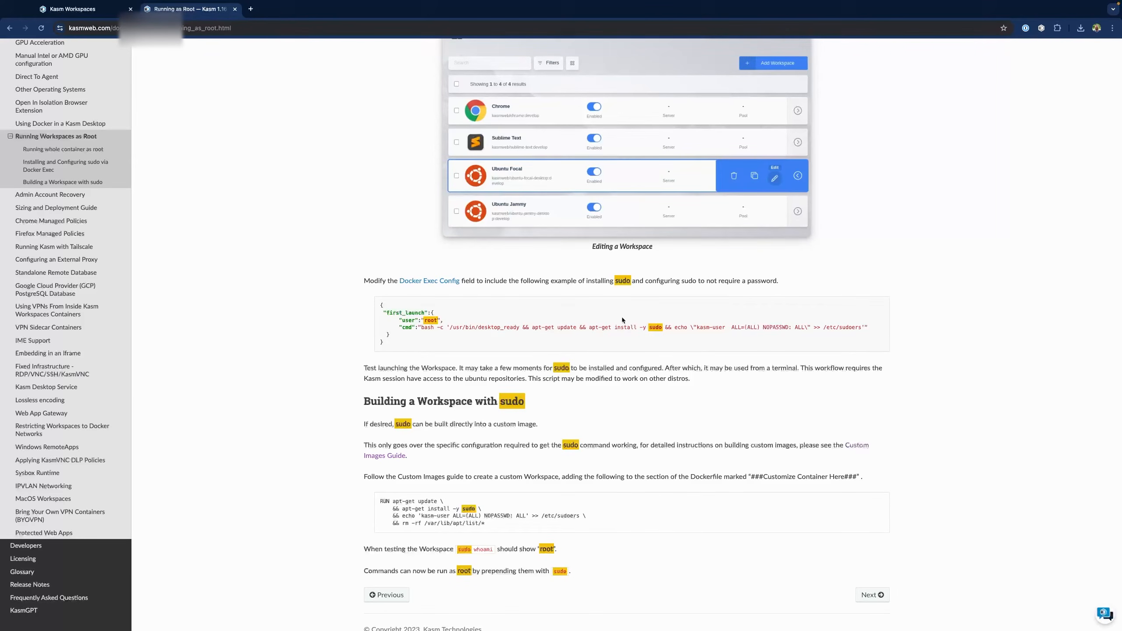
{"action": "left_click_drag", "start_coordinate": [382, 344], "coordinate": [336, 305]}
{"action": "key", "text": "ctrl+c"}
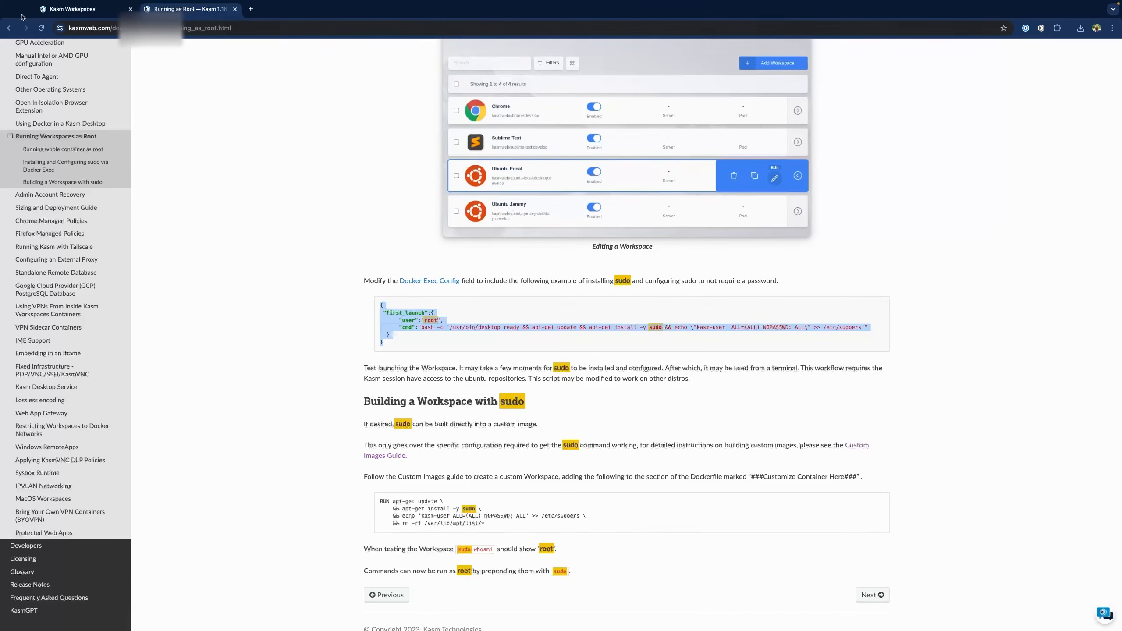
{"action": "left_click", "coordinate": [92, 10]}
Replace the empty Docker Exec Config with the copied first_launch JSON and save
{"action": "left_click", "coordinate": [427, 359]}
{"action": "key", "text": "ctrl+a"}
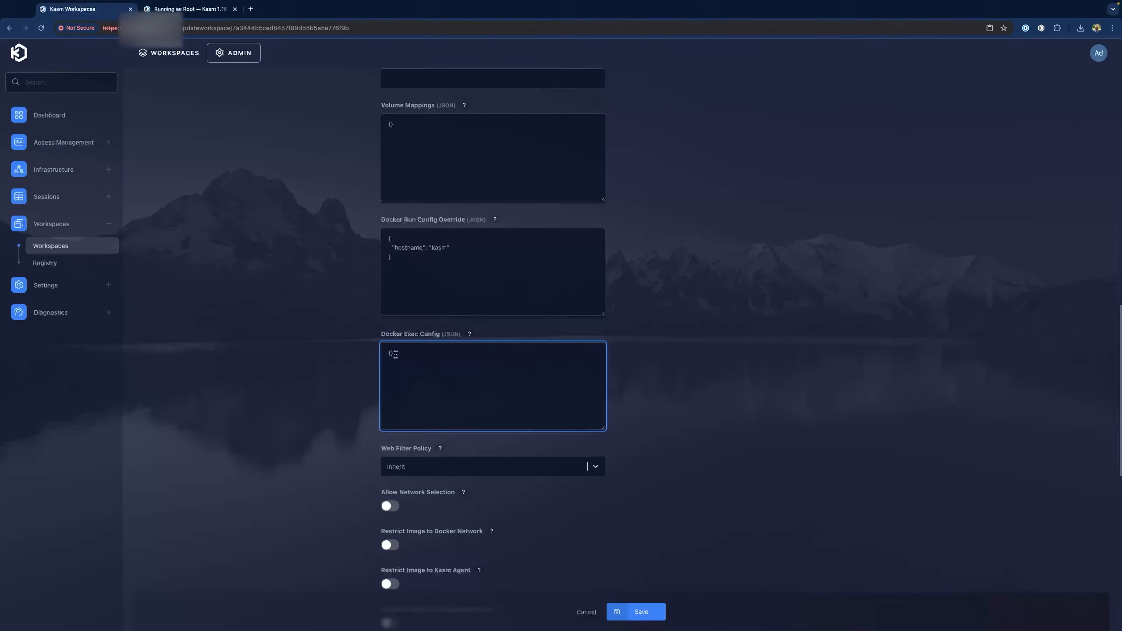
{"action": "key", "text": "BackSpace"}
{"action": "key", "text": "ctrl+v"}
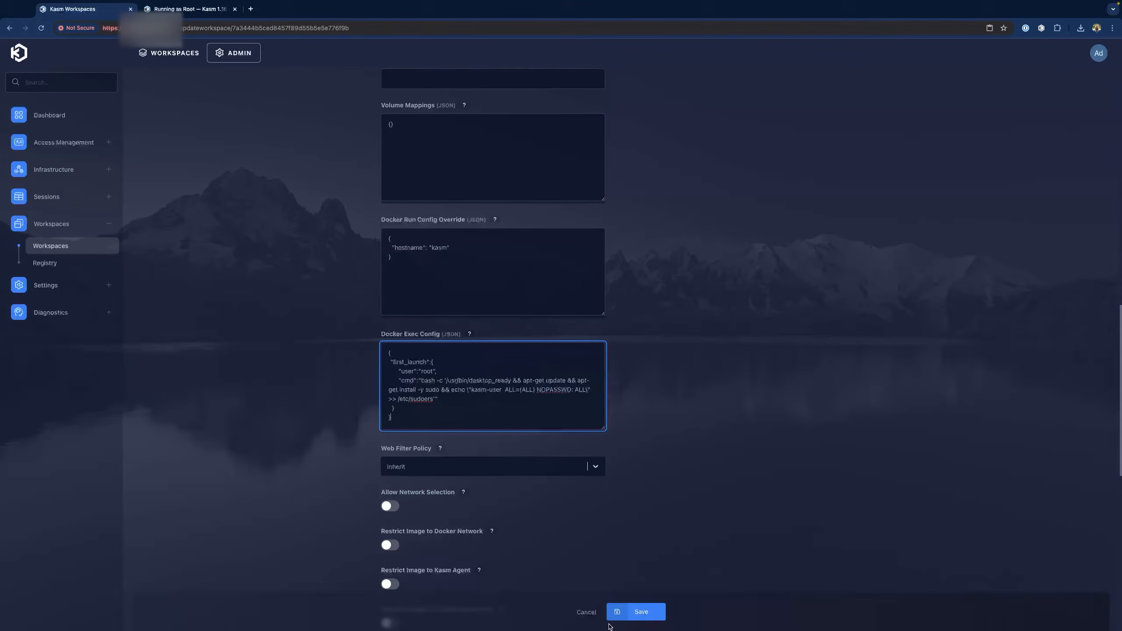
{"action": "left_click", "coordinate": [640, 612]}
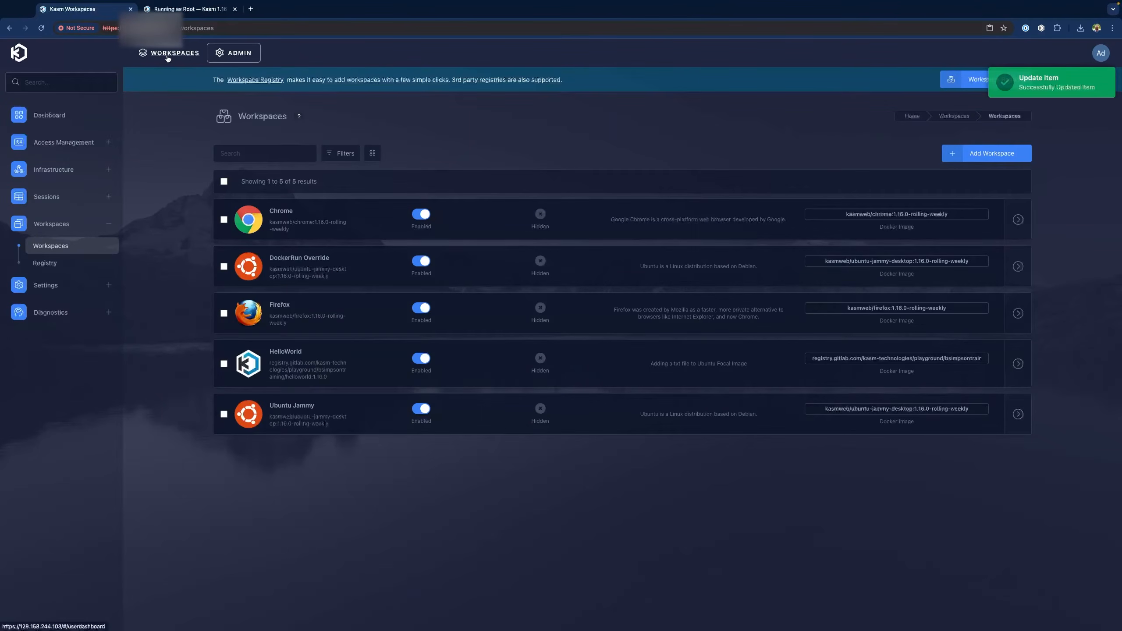
Launch a new DockerRun Override session; whoami shows kasm-user and sudo whoami returns root
{"action": "left_click", "coordinate": [176, 55]}
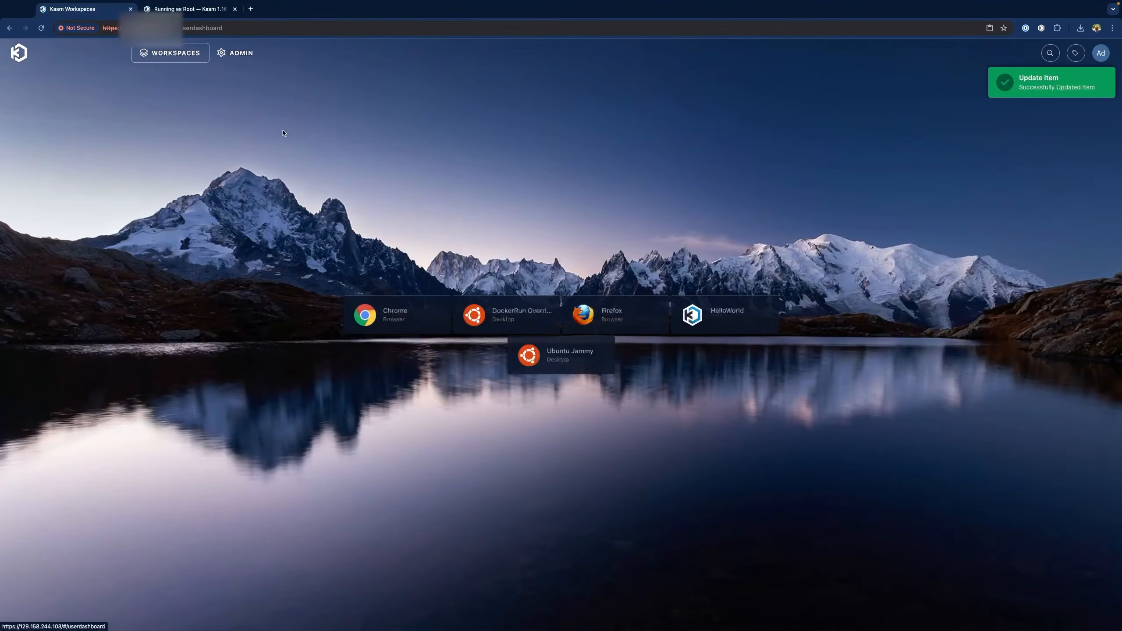
{"action": "left_click", "coordinate": [512, 312]}
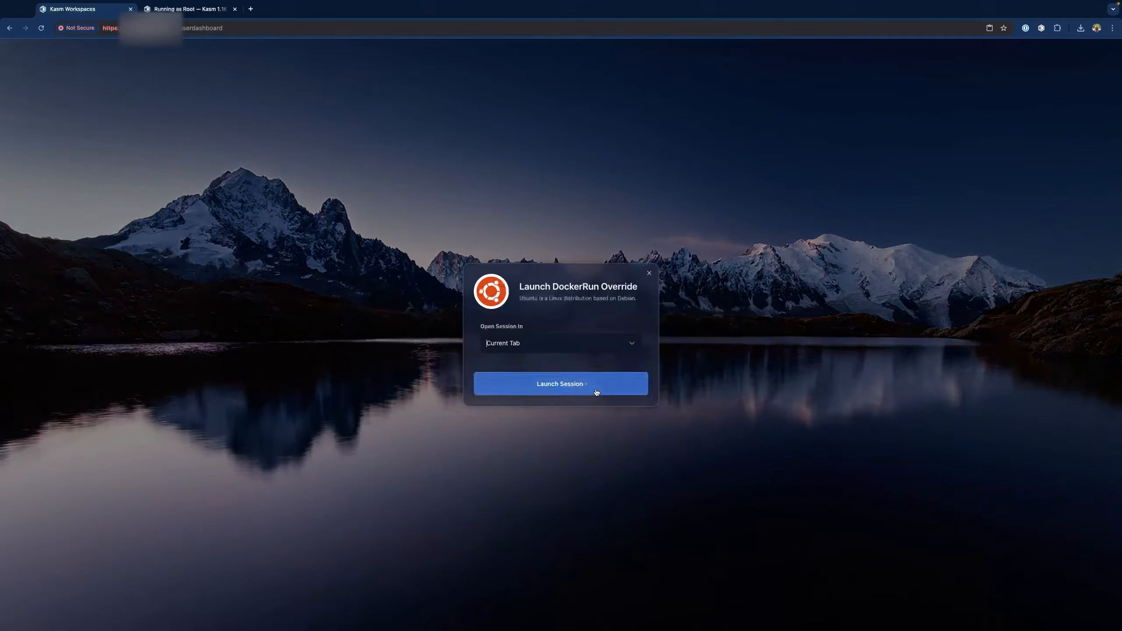
{"action": "left_click", "coordinate": [575, 383]}
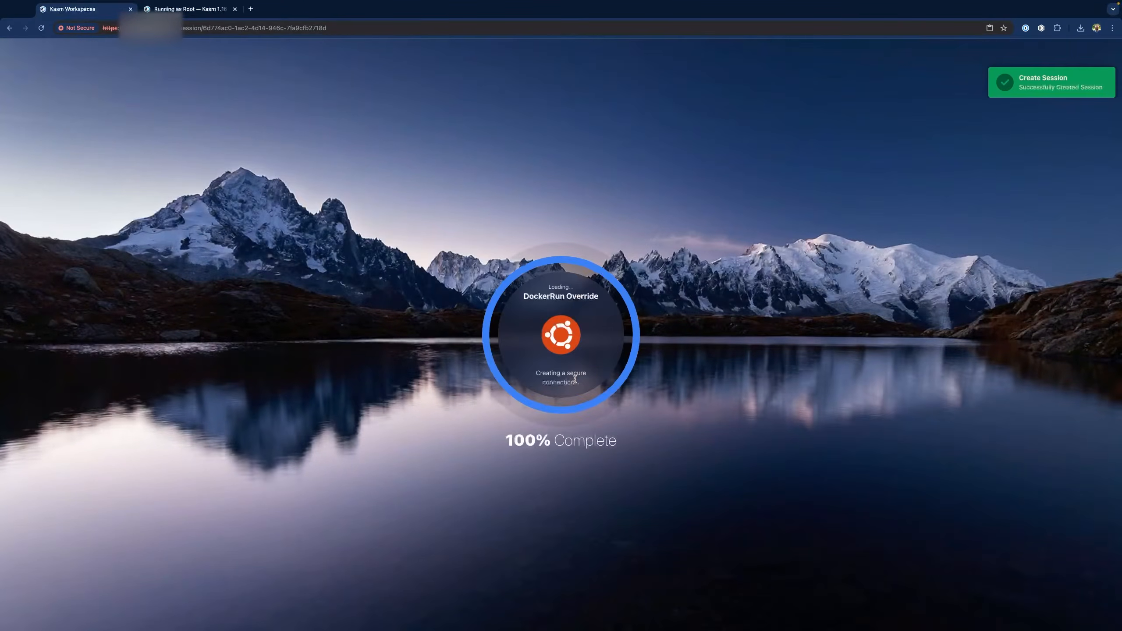
{"action": "type", "text": "whoami"}
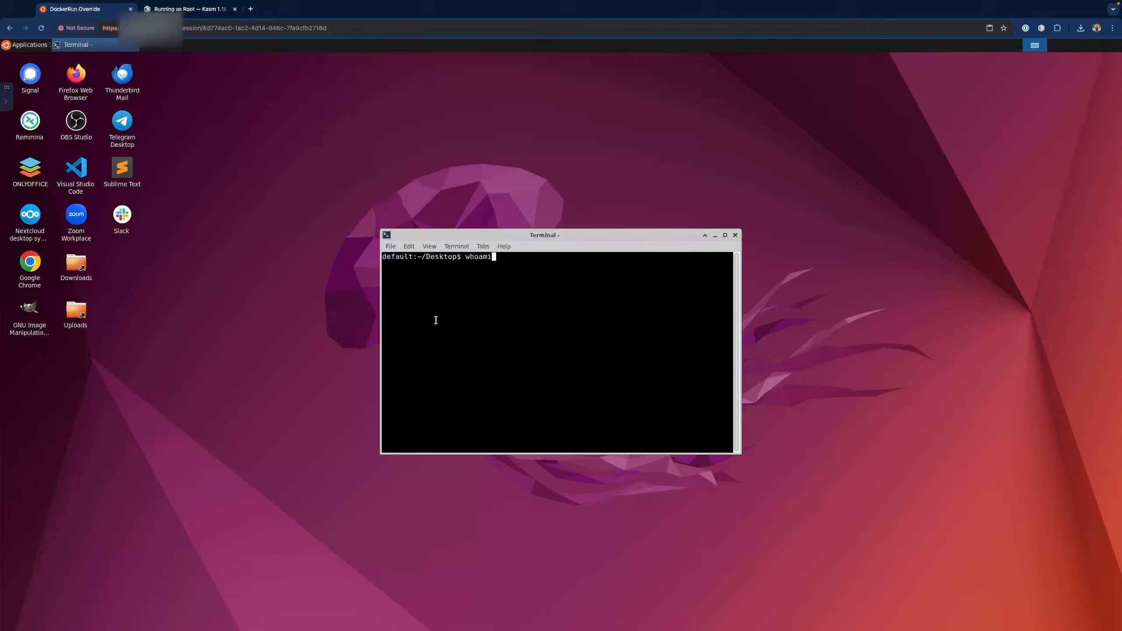
{"action": "key", "text": "Return"}
{"action": "type", "text": "sudo whoami"}
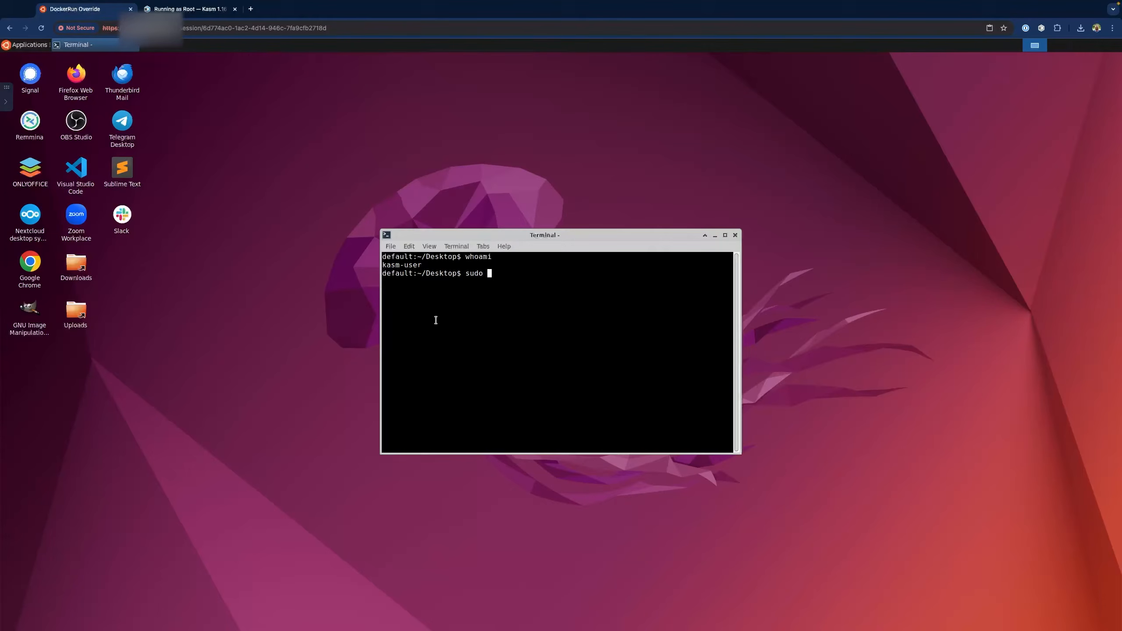
{"action": "key", "text": "Return"}
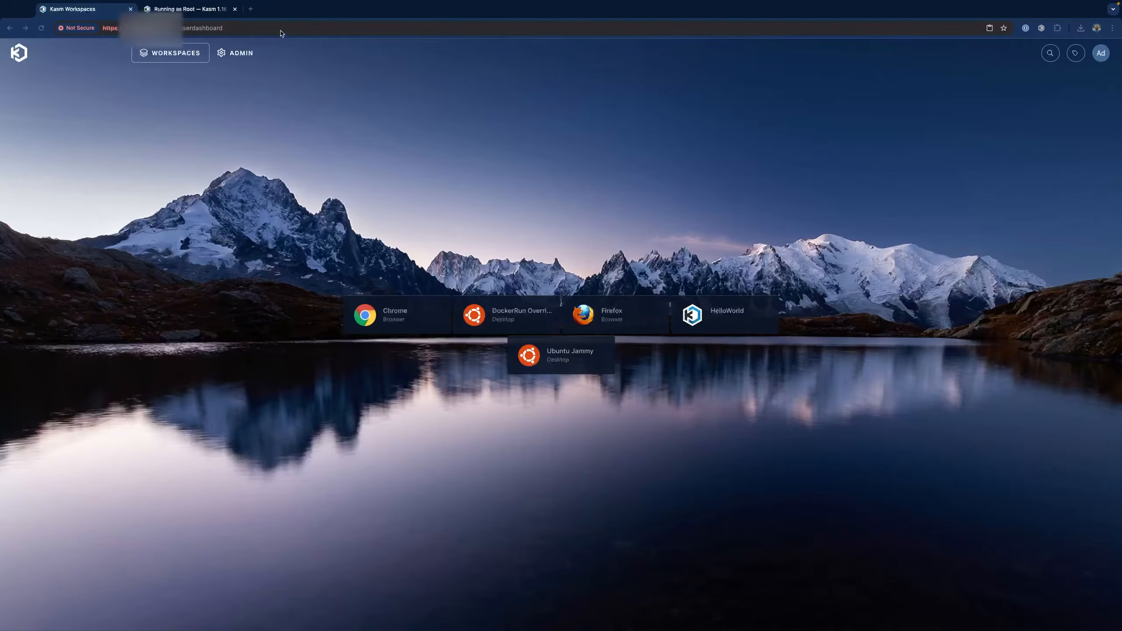
Return to the admin Workspaces list and select Ubuntu Jammy
{"action": "left_click", "coordinate": [247, 55]}
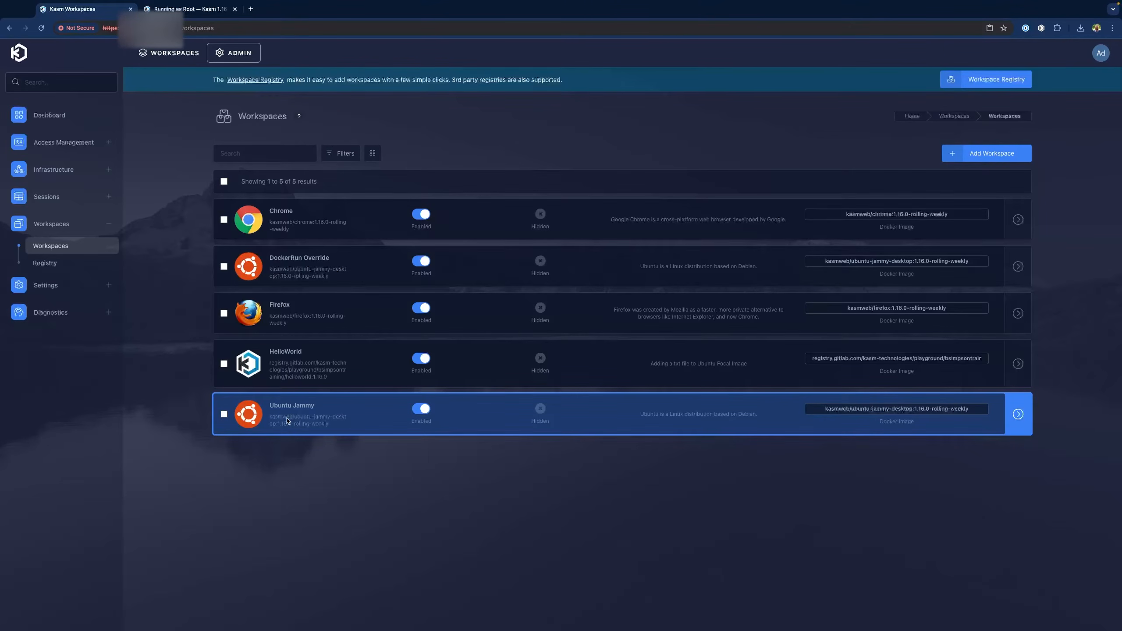
{"action": "left_click", "coordinate": [288, 420]}
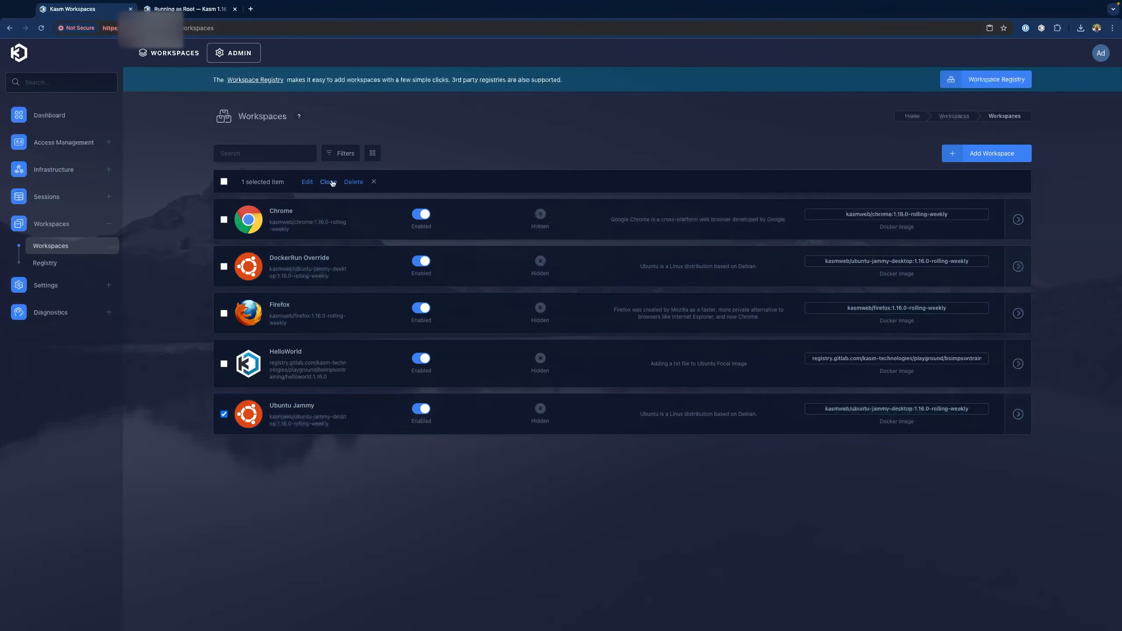
Clone Ubuntu Jammy as a new workspace named 'FileMappedSUDO' and save it
{"action": "left_click", "coordinate": [329, 182]}
{"action": "triple_click", "coordinate": [465, 306]}
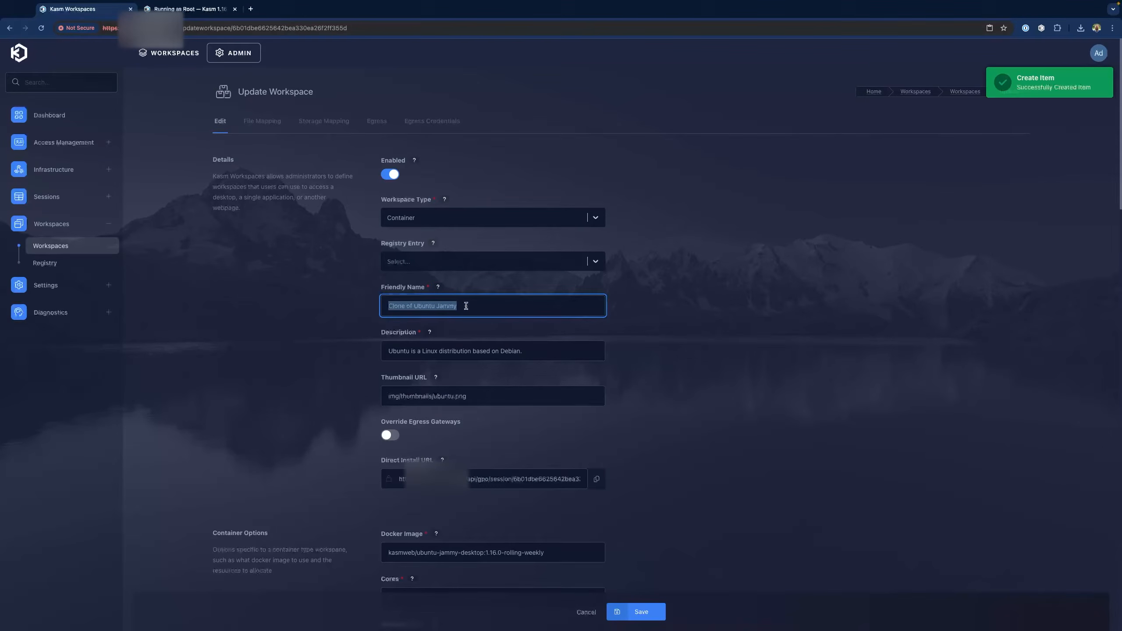
{"action": "type", "text": "File"}
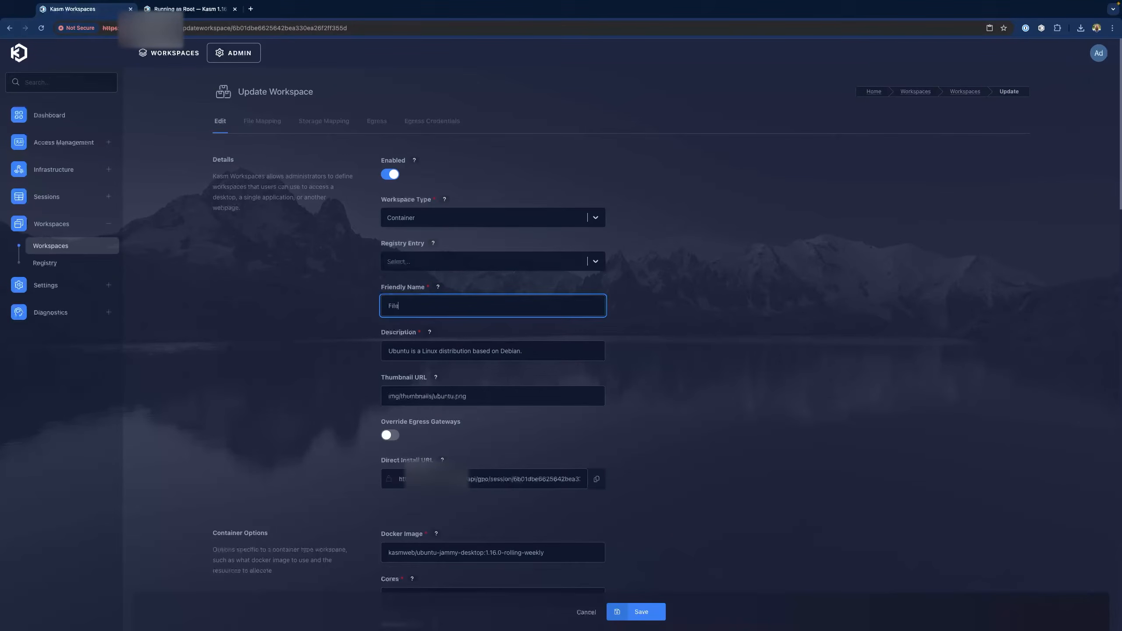
{"action": "type", "text": "MappedSUDO"}
{"action": "left_click", "coordinate": [641, 612]}
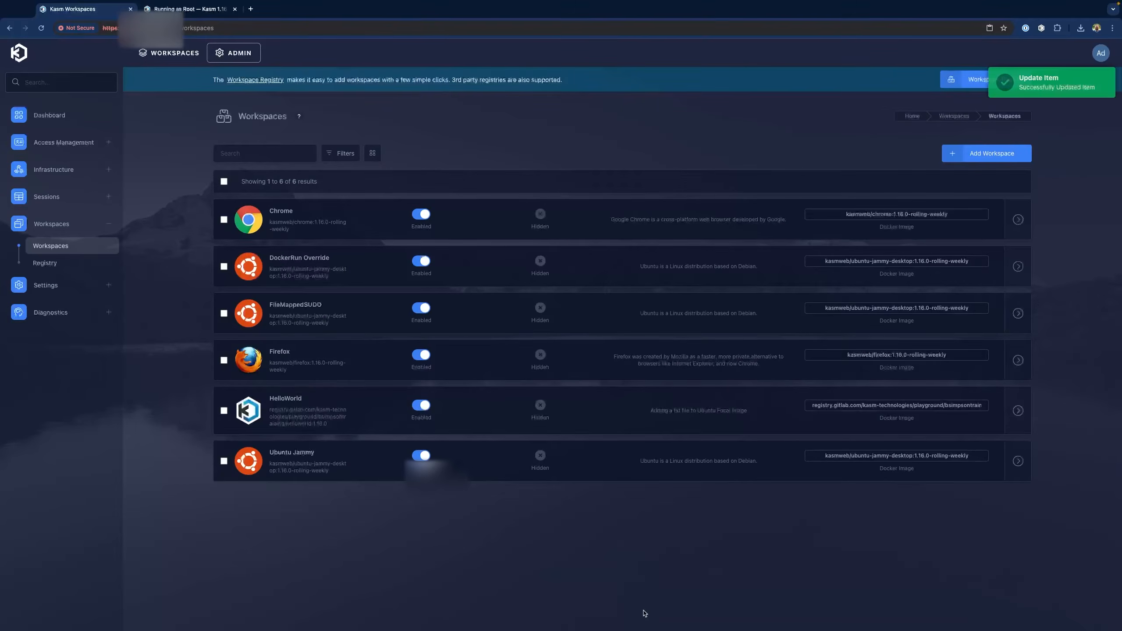
Edit FileMappedSUDO and start a new blank file mapping for it
{"action": "left_click", "coordinate": [224, 313]}
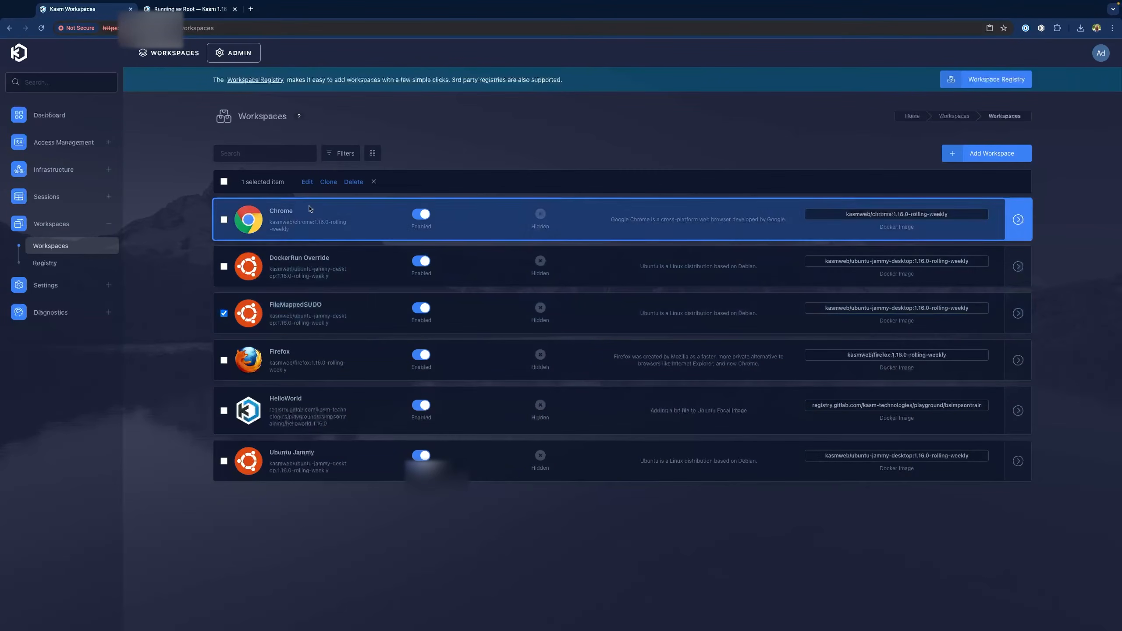
{"action": "left_click", "coordinate": [307, 182]}
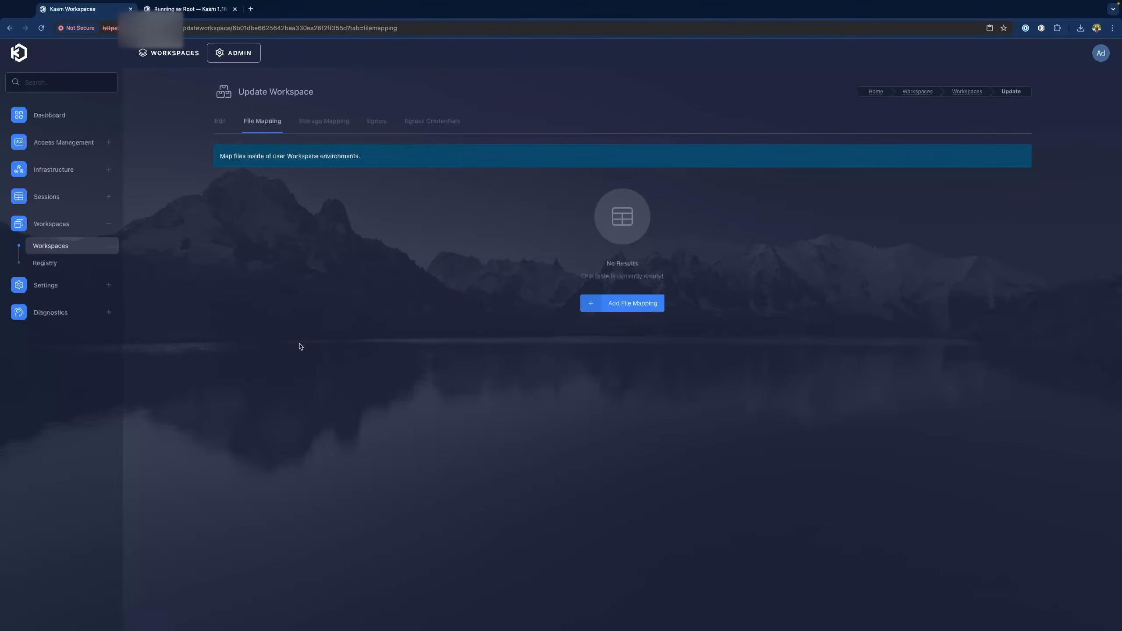
{"action": "left_click", "coordinate": [622, 304]}
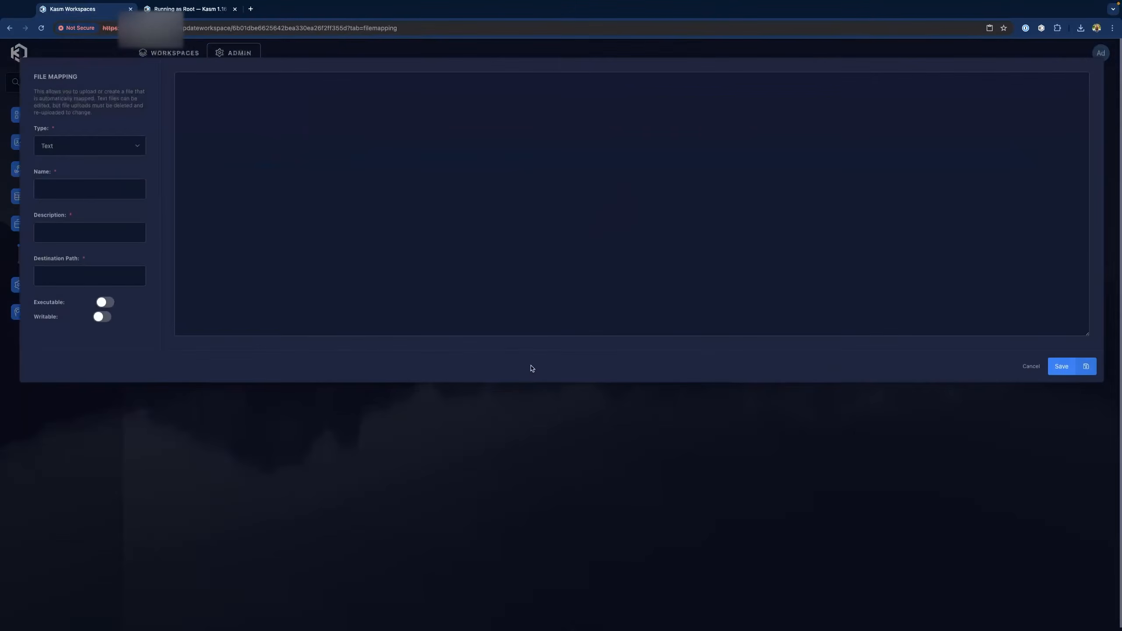
{"action": "key", "text": "ctrl+Tab"}
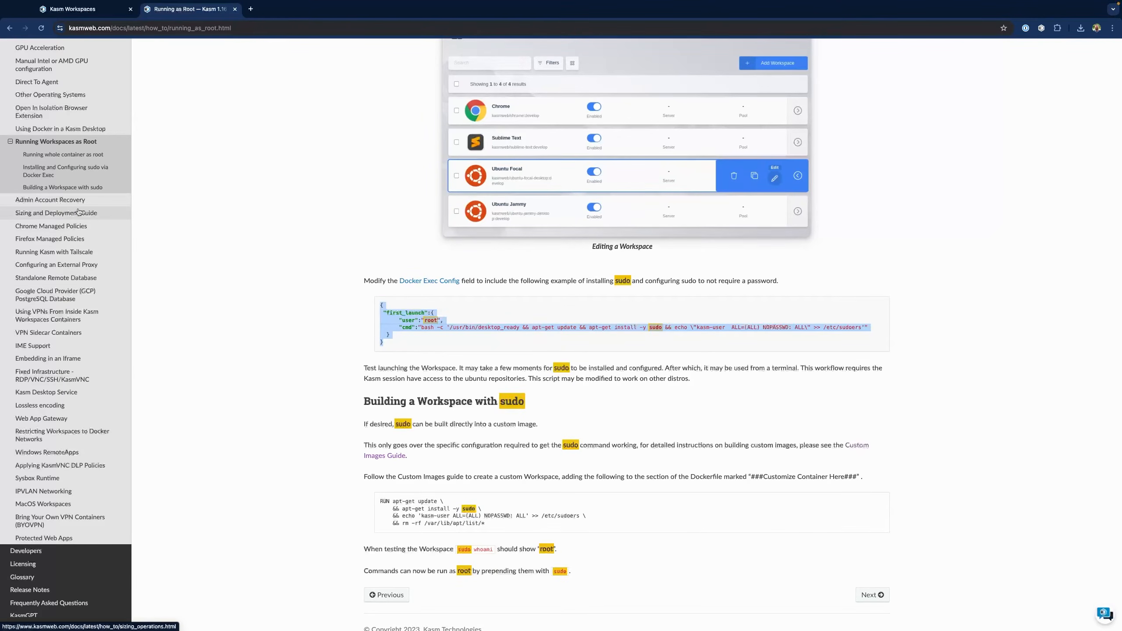
Search the Kasm Workspaces documentation for 'file mapping sudo'
{"action": "scroll", "coordinate": [67, 212], "scroll_direction": "up", "scroll_amount": 14}
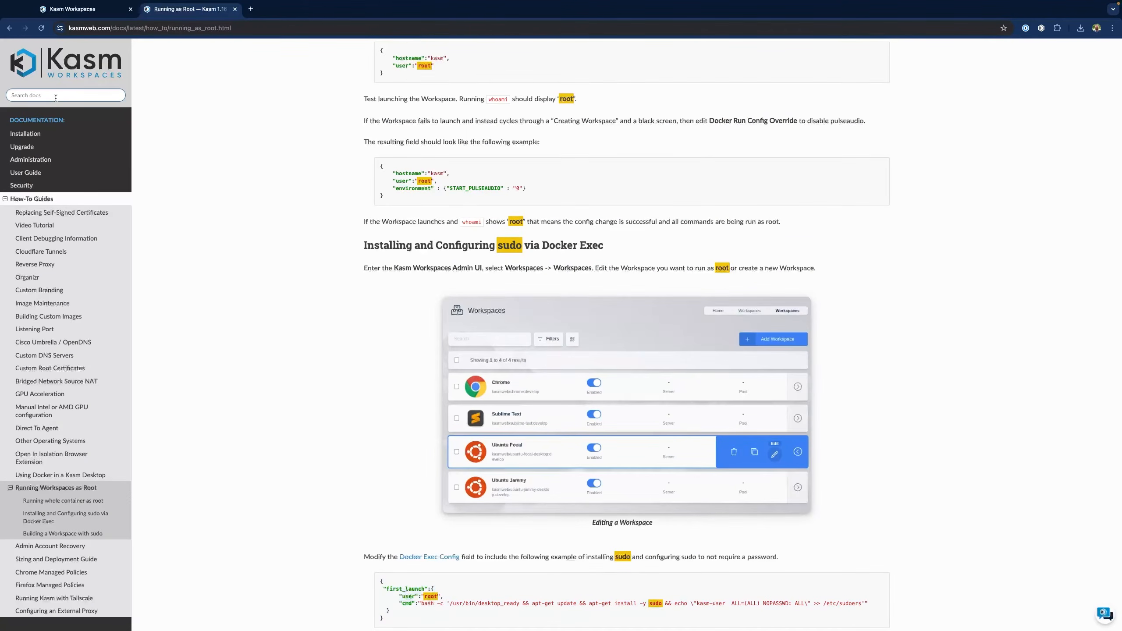
{"action": "left_click", "coordinate": [56, 98]}
{"action": "type", "text": "file mapping sudo"}
{"action": "key", "text": "Return"}
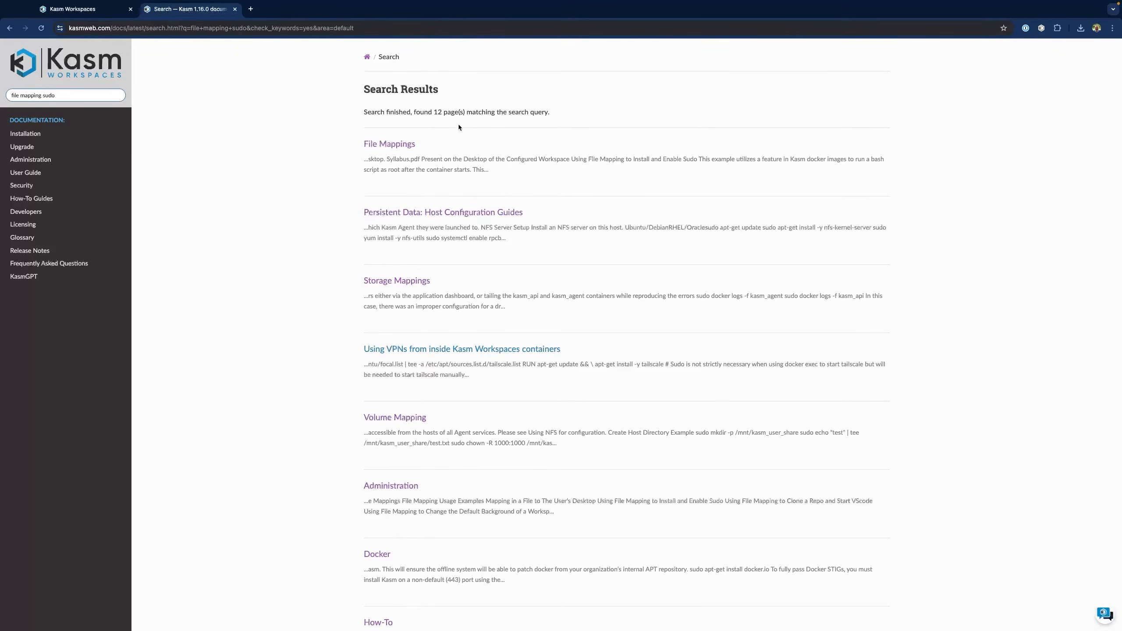
In the File Mappings docs' Install and Enable Sudo example, copy the /dockerstartup/kasm_post_run_root.sh path
{"action": "left_click", "coordinate": [379, 145]}
{"action": "scroll", "coordinate": [70, 252], "scroll_direction": "down", "scroll_amount": 2}
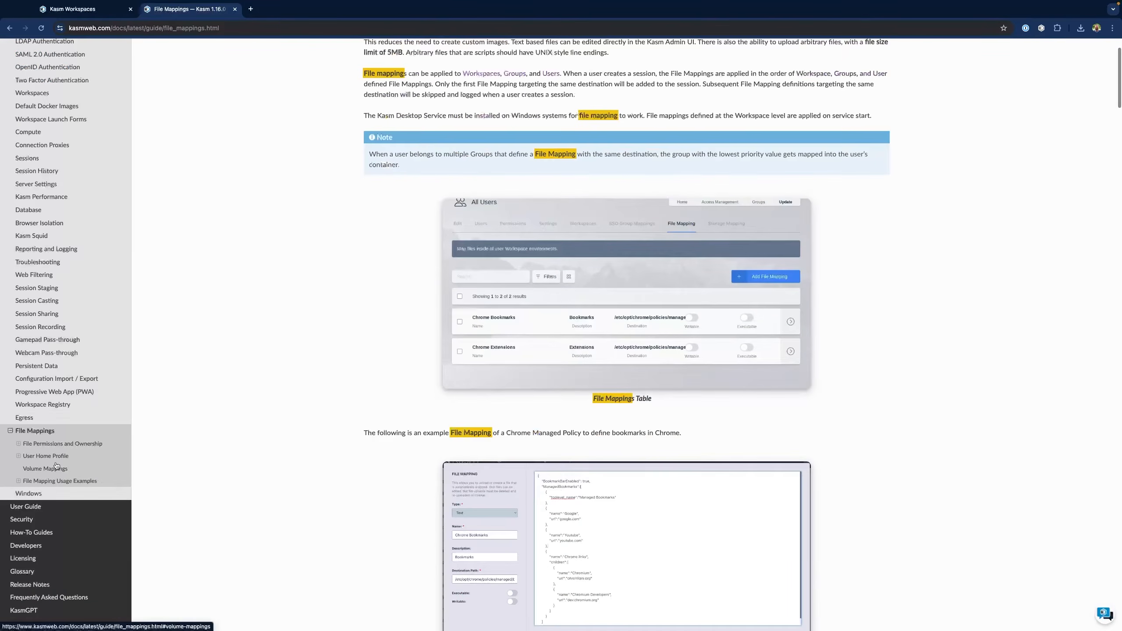
{"action": "left_click", "coordinate": [18, 481]}
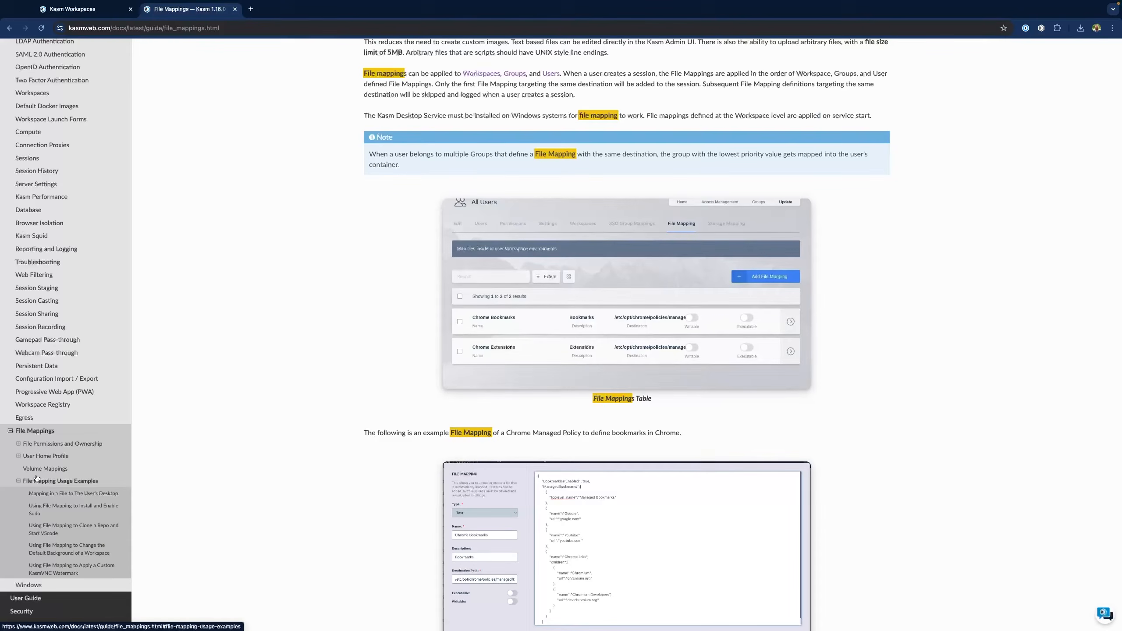
{"action": "left_click", "coordinate": [55, 511]}
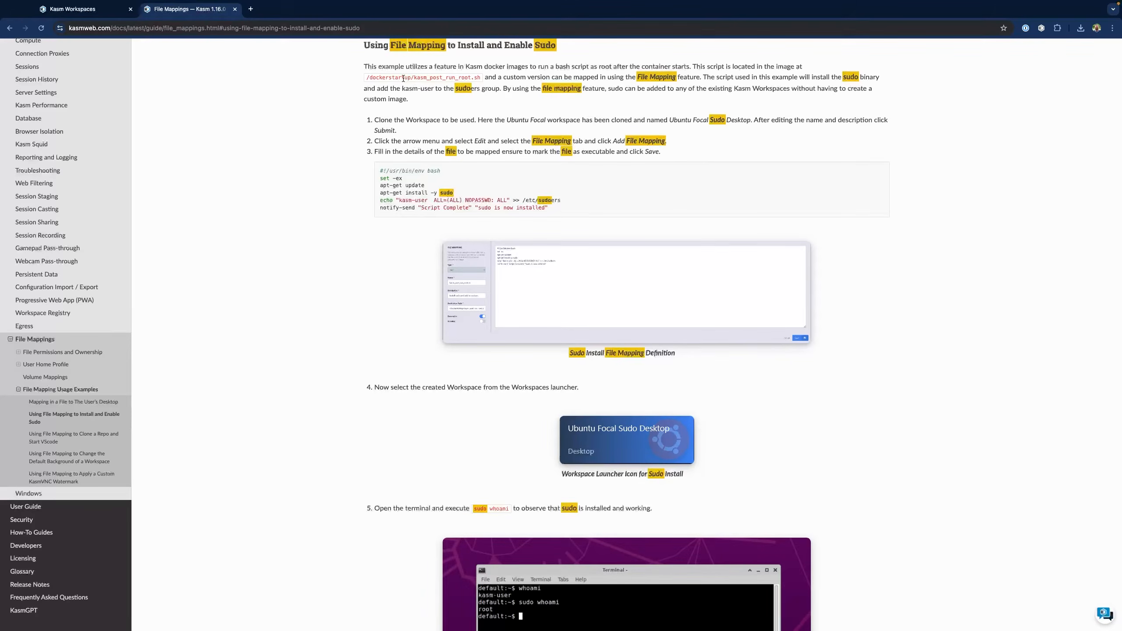
{"action": "left_click_drag", "start_coordinate": [366, 77], "coordinate": [482, 80]}
{"action": "key", "text": "ctrl+c"}
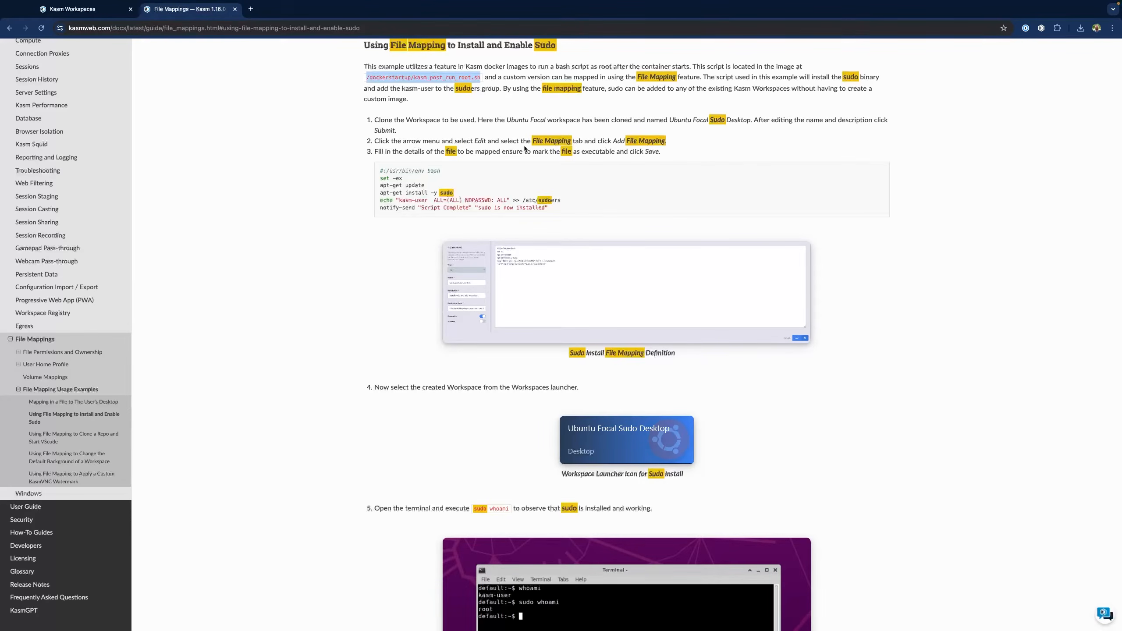
{"action": "left_click", "coordinate": [98, 9]}
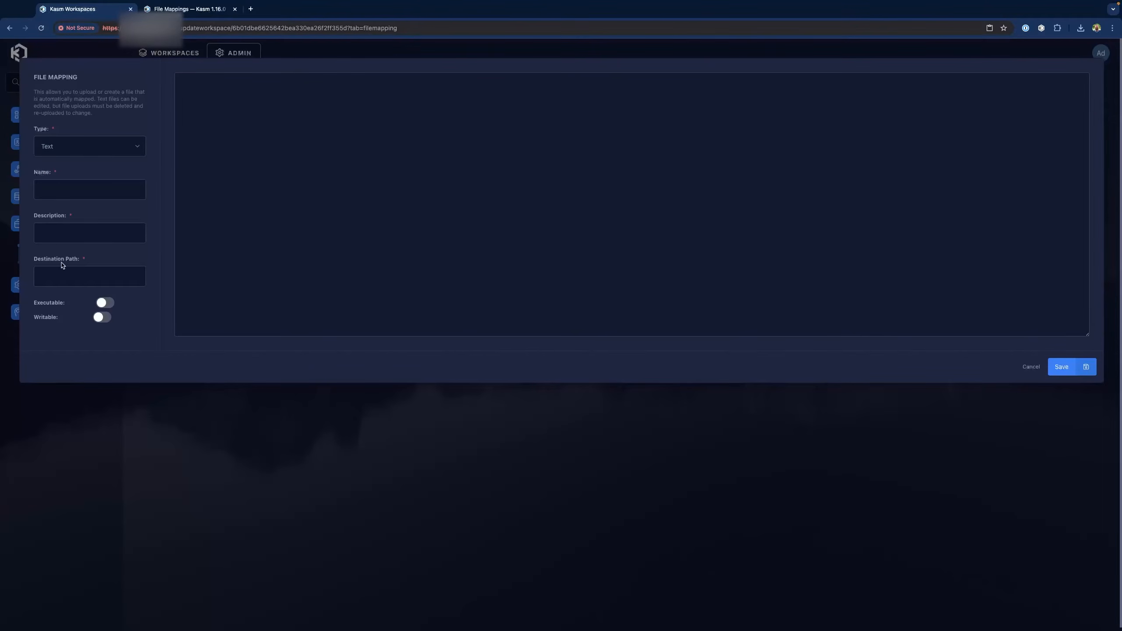
Paste the destination path, name the mapping kasm_post_run_root, and describe it 'sudo applied as part of file mapping'
{"action": "left_click", "coordinate": [88, 276]}
{"action": "key", "text": "ctrl+v"}
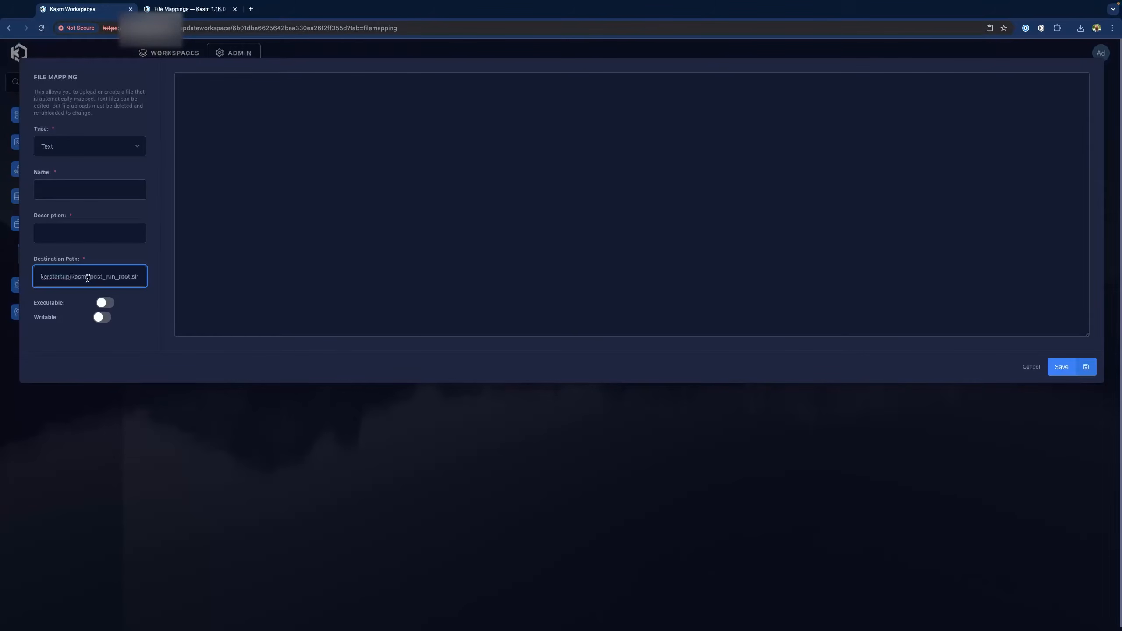
{"action": "left_click", "coordinate": [67, 191]}
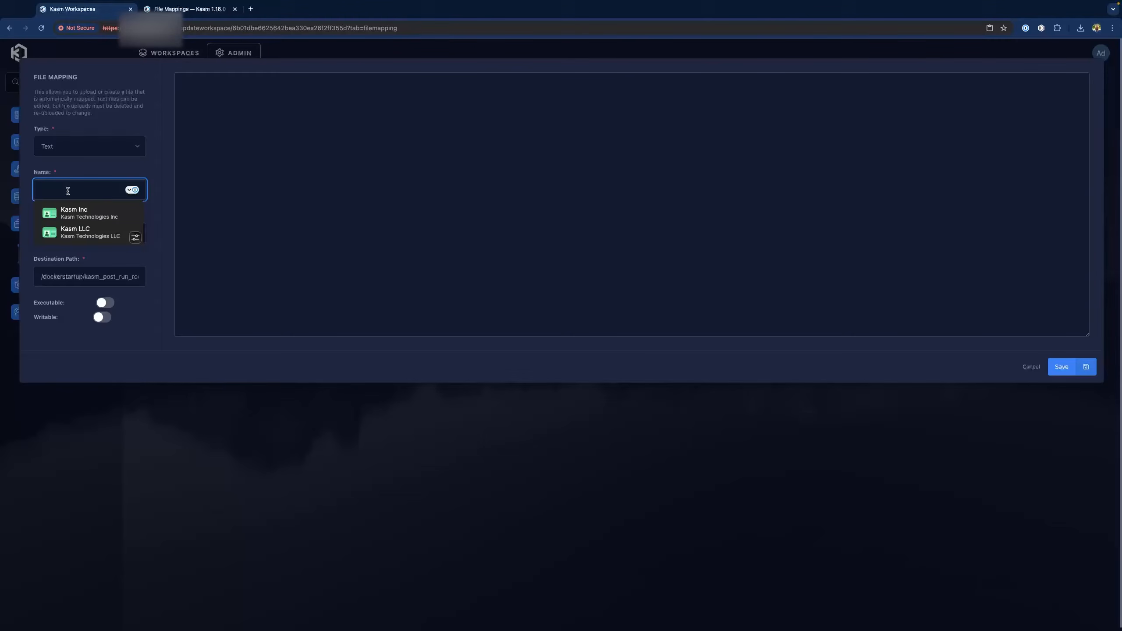
{"action": "type", "text": "kasm"}
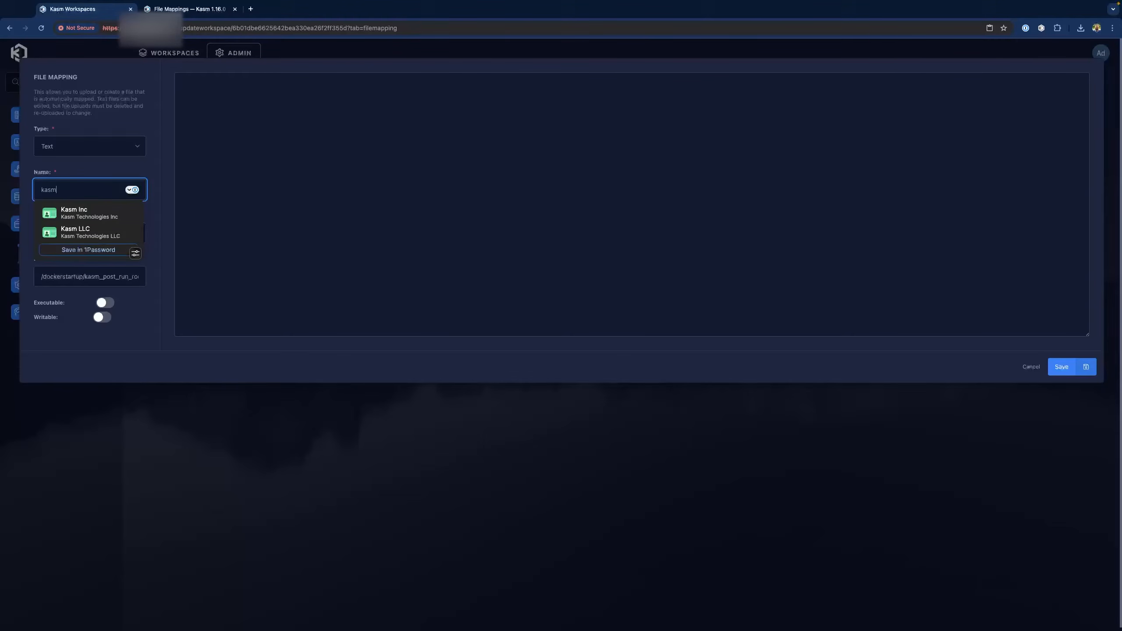
{"action": "type", "text": "_post_ru"}
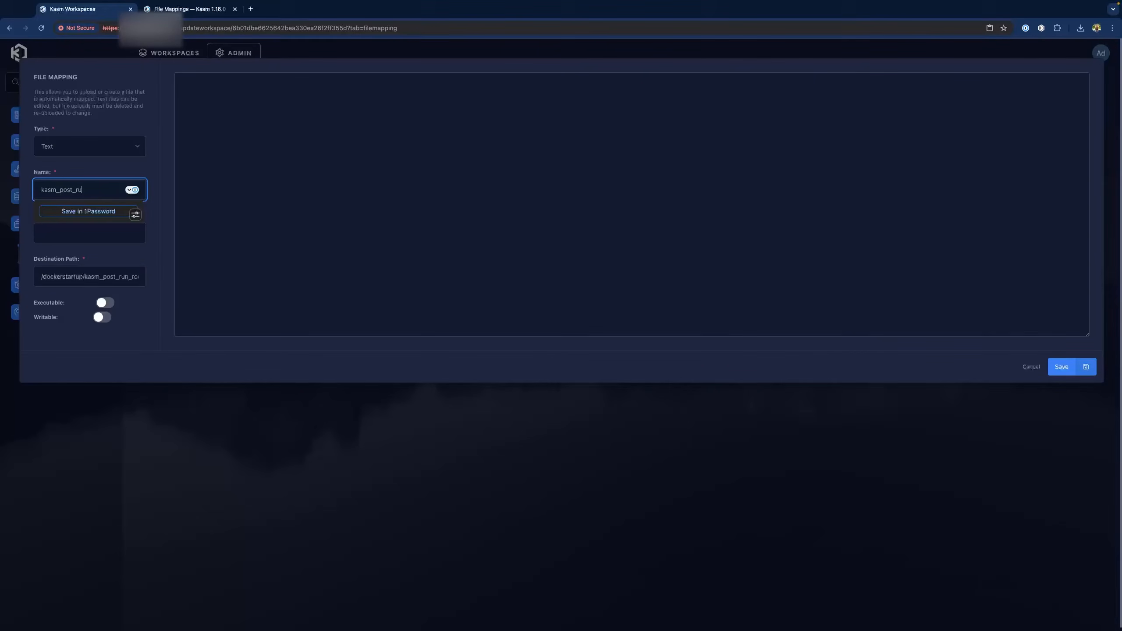
{"action": "type", "text": "n_root"}
{"action": "key", "text": "Tab"}
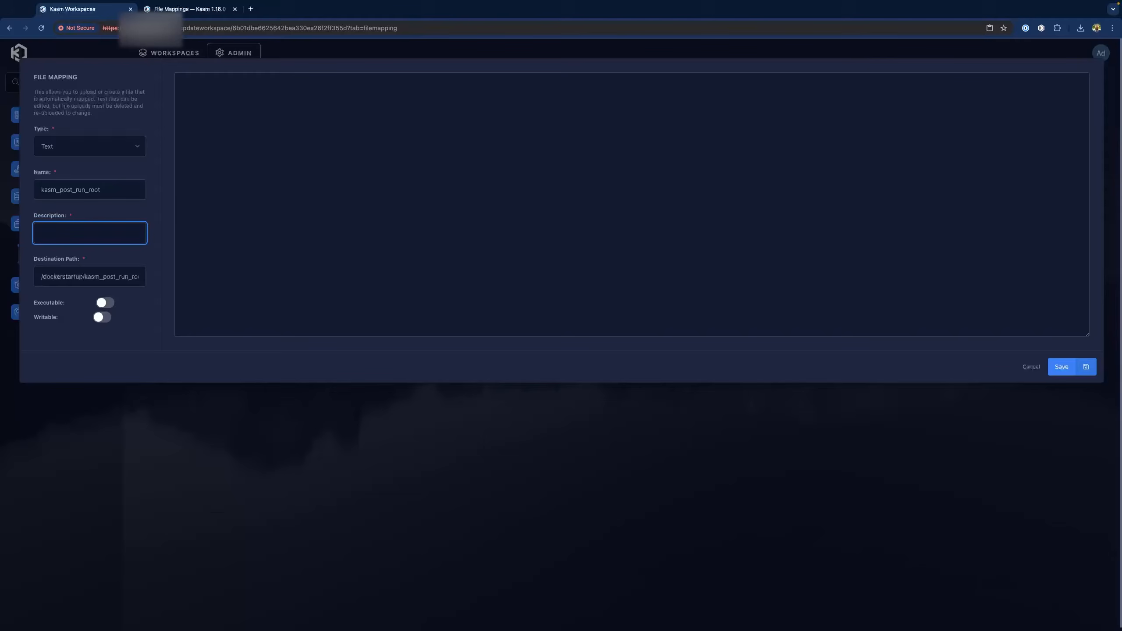
{"action": "type", "text": "sudo applied as part of file mapping"}
Paste the docs' sudo install bash script as file content, mark it Executable, and save the mapping
{"action": "key", "text": "ctrl+Tab"}
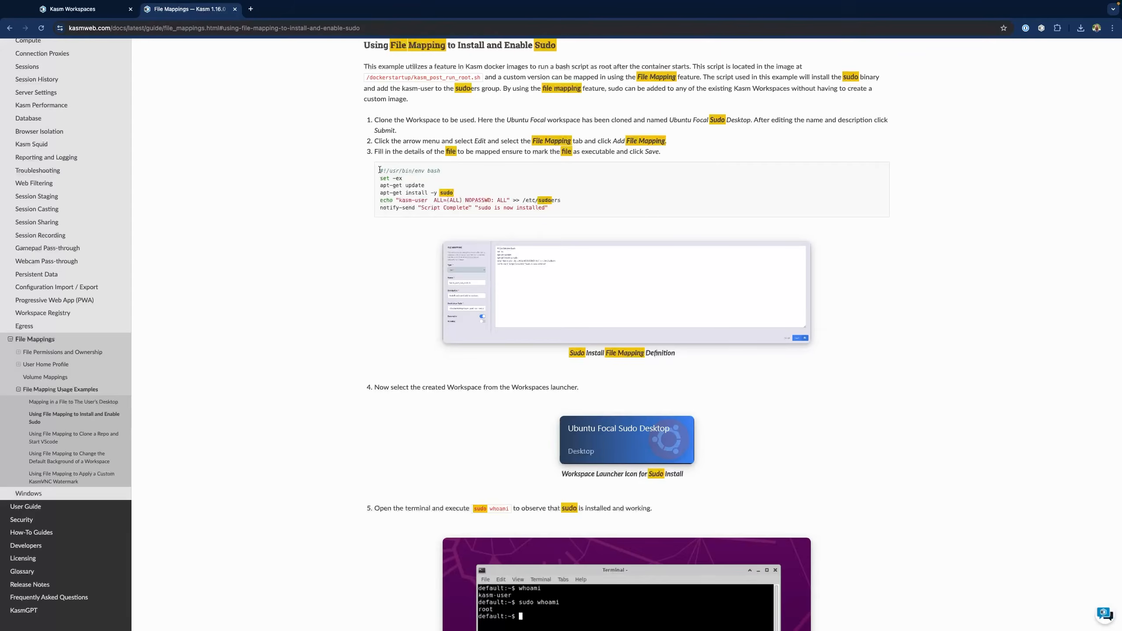
{"action": "left_click_drag", "start_coordinate": [380, 169], "coordinate": [565, 207]}
{"action": "key", "text": "ctrl+c"}
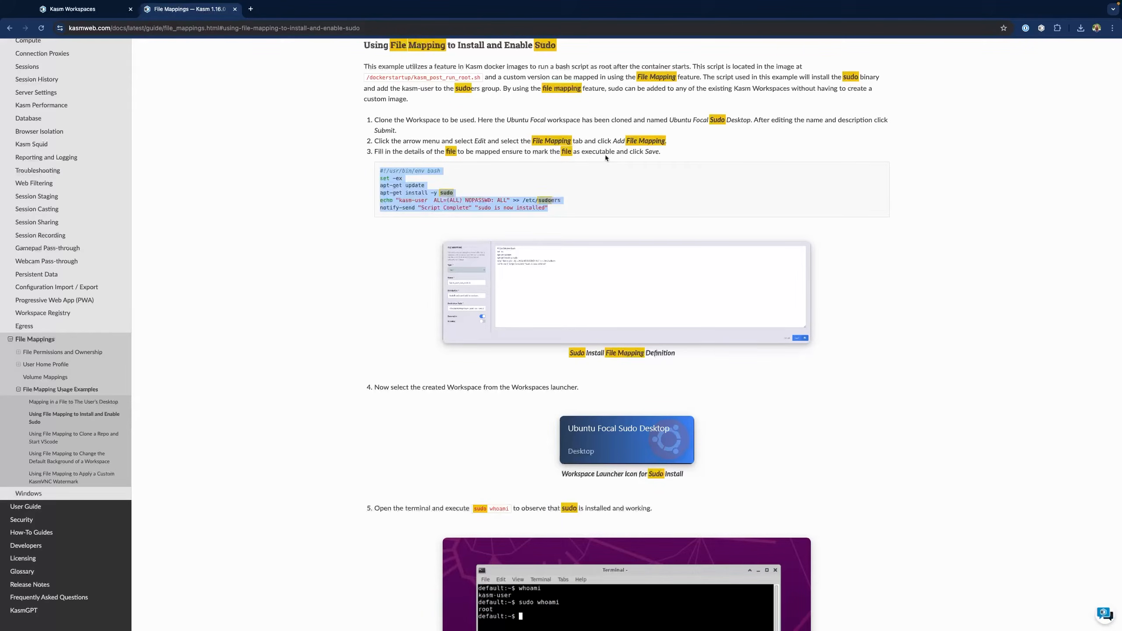
{"action": "left_click", "coordinate": [101, 12]}
{"action": "key", "text": "ctrl+v"}
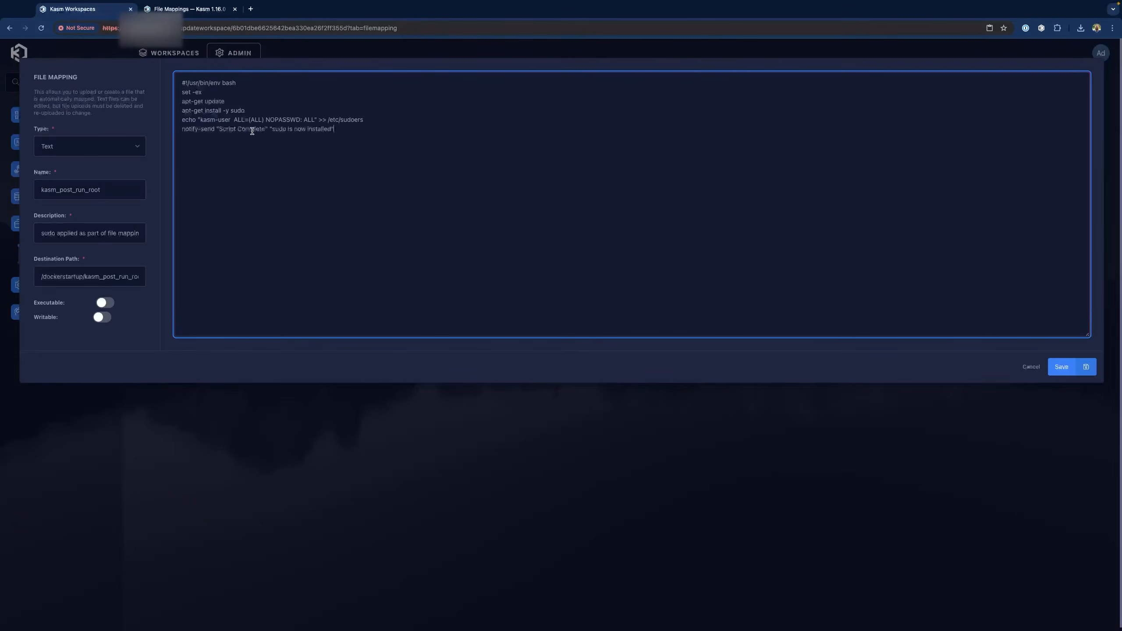
{"action": "left_click", "coordinate": [103, 304]}
{"action": "left_click", "coordinate": [1062, 368]}
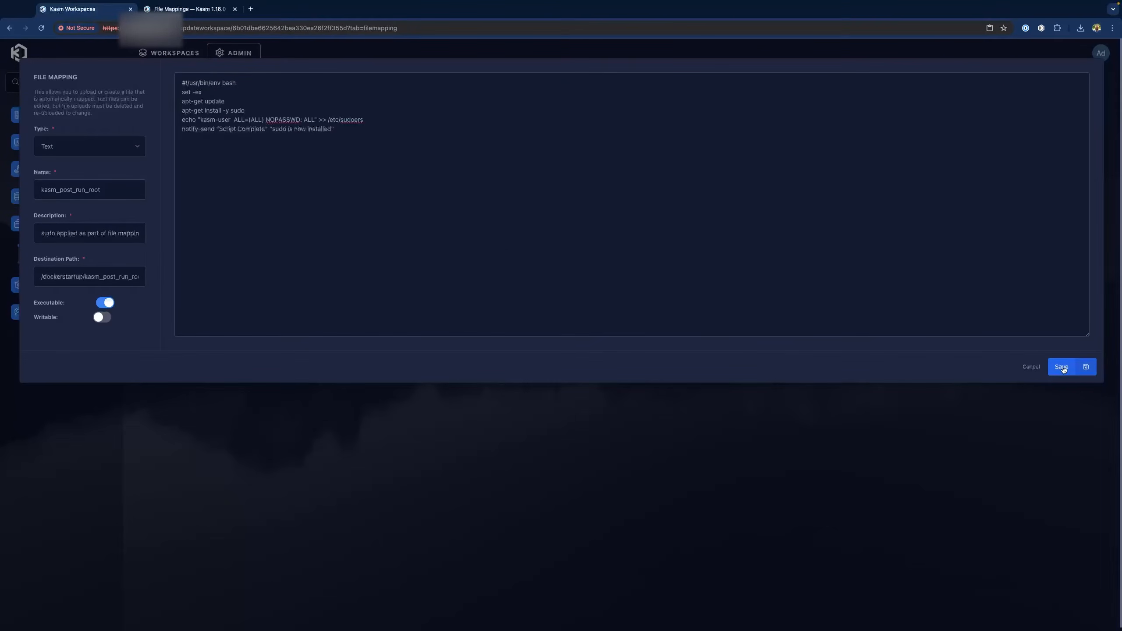
{"action": "left_click", "coordinate": [174, 54]}
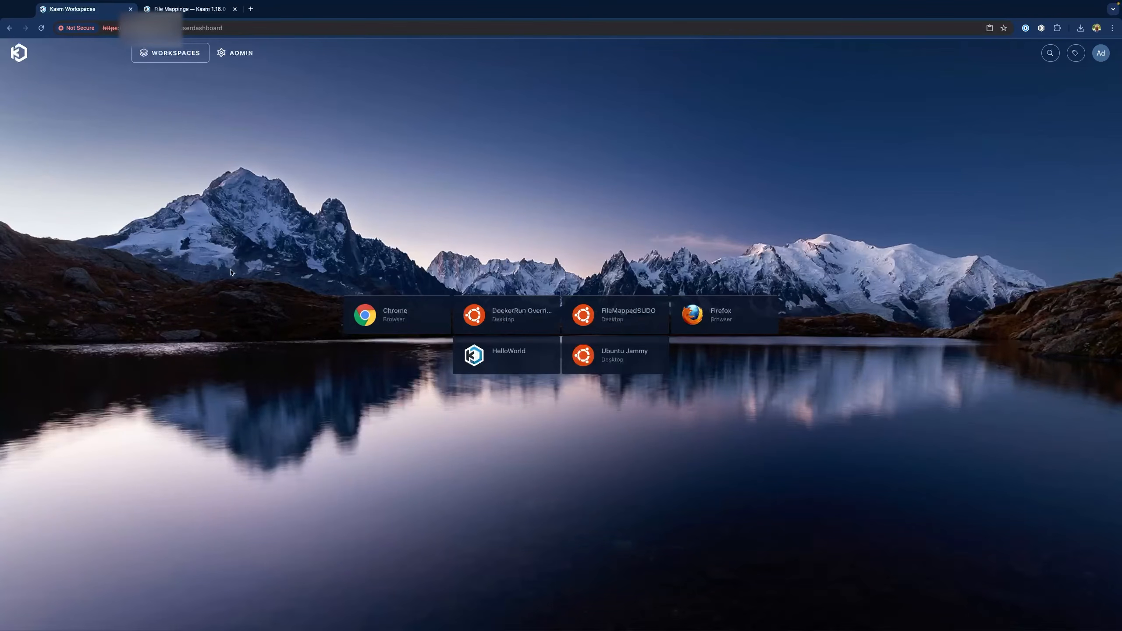
Launch a FileMappedSUDO session and open a terminal on its desktop
{"action": "left_click", "coordinate": [617, 315]}
{"action": "left_click", "coordinate": [515, 396]}
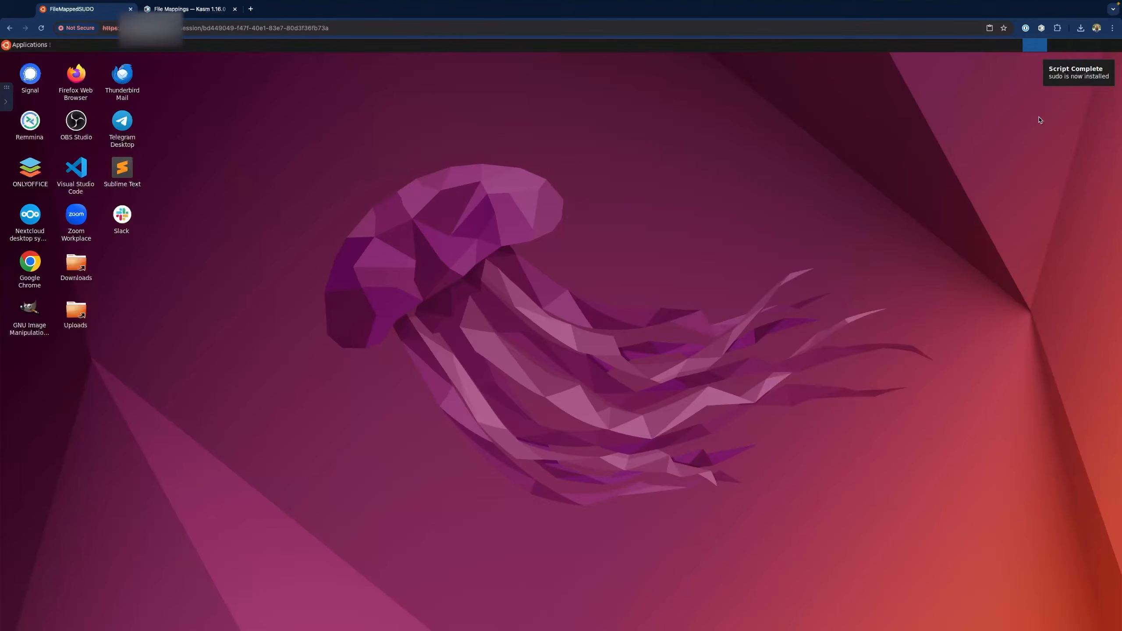
{"action": "right_click", "coordinate": [559, 189]}
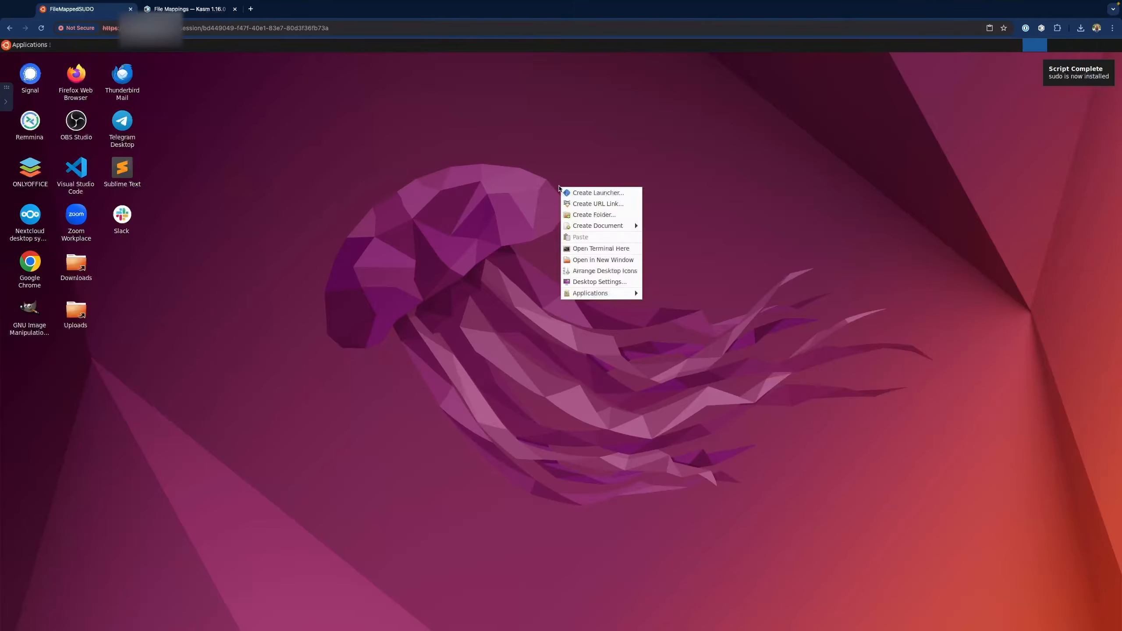
{"action": "left_click", "coordinate": [591, 248]}
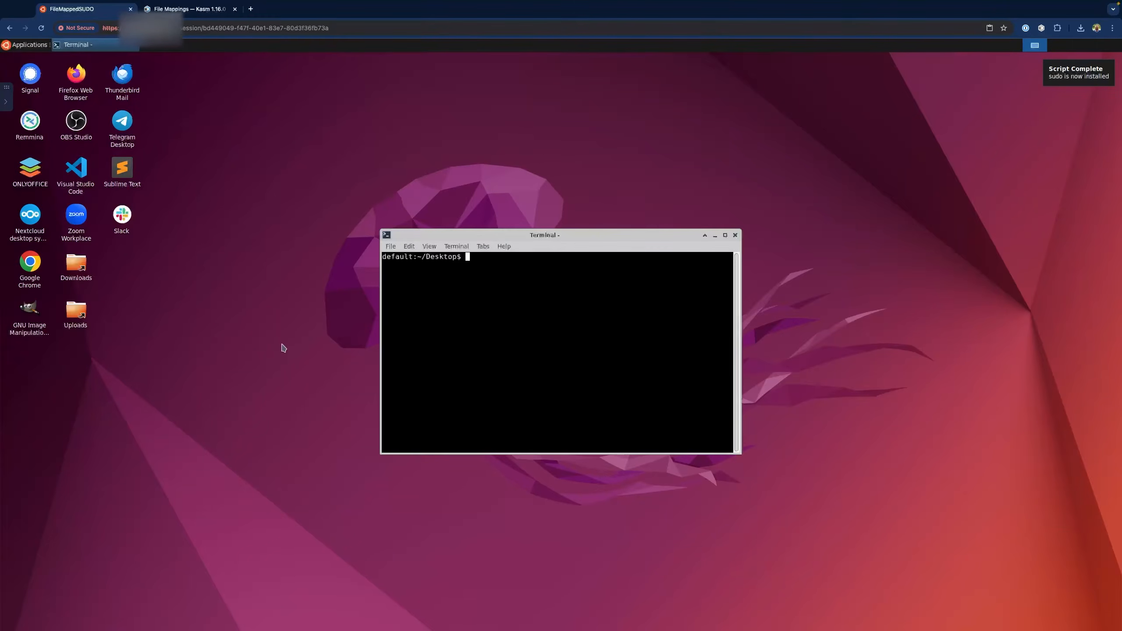
Run whoami, sudo whoami, nc and netcat: user is kasm-user, sudo gives root, netcat missing
{"action": "type", "text": "whoami"}
{"action": "key", "text": "Return"}
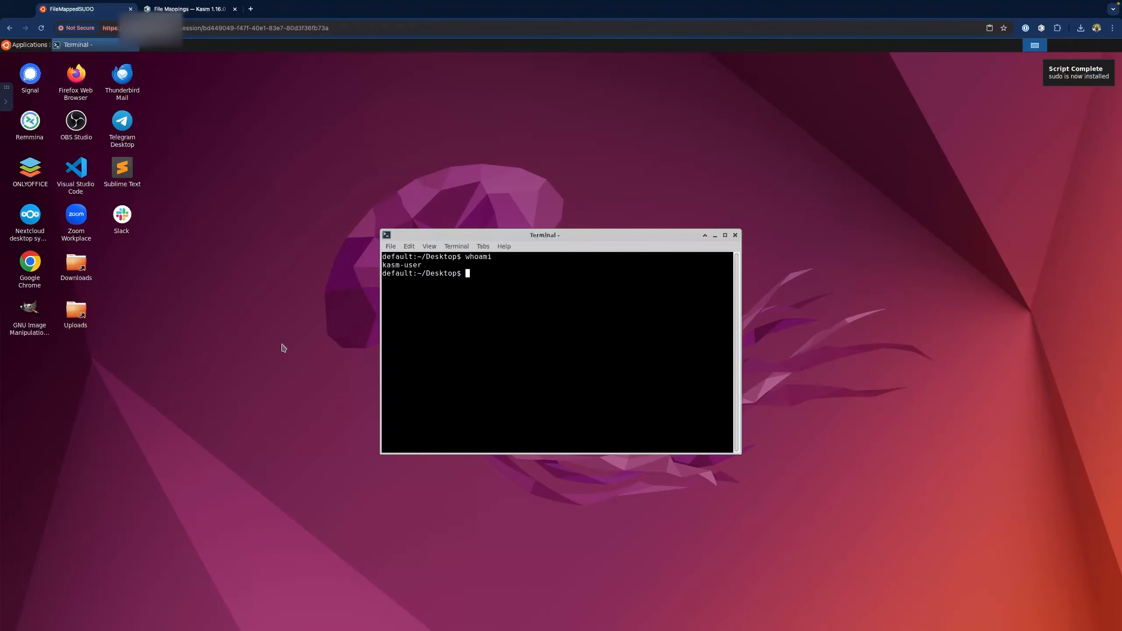
{"action": "type", "text": "sudo "}
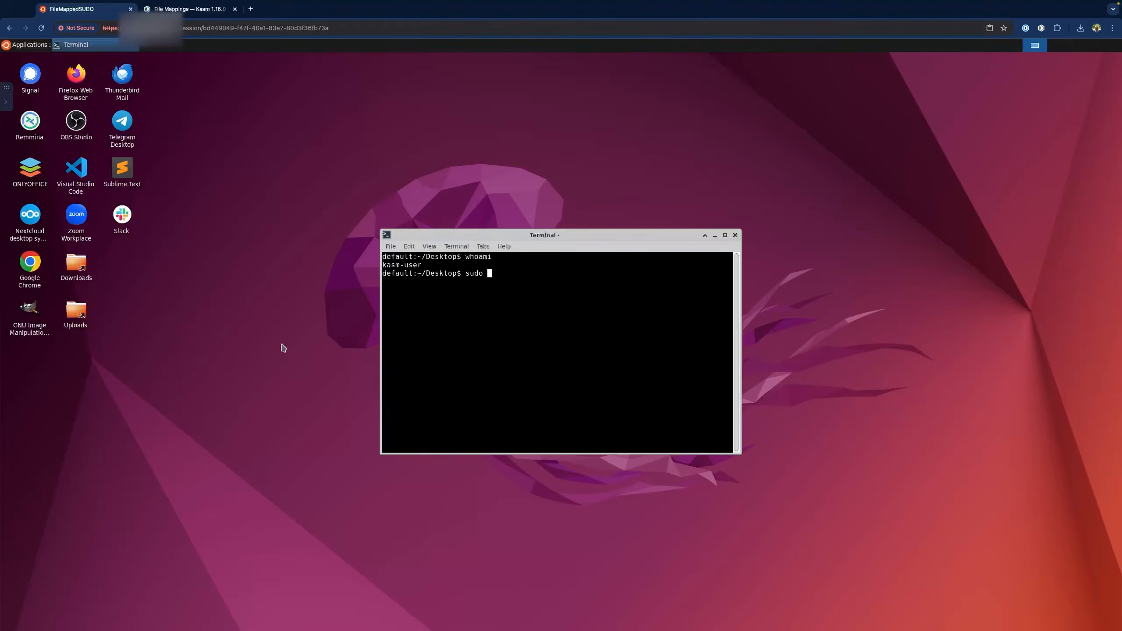
{"action": "type", "text": "whoami"}
{"action": "key", "text": "Return"}
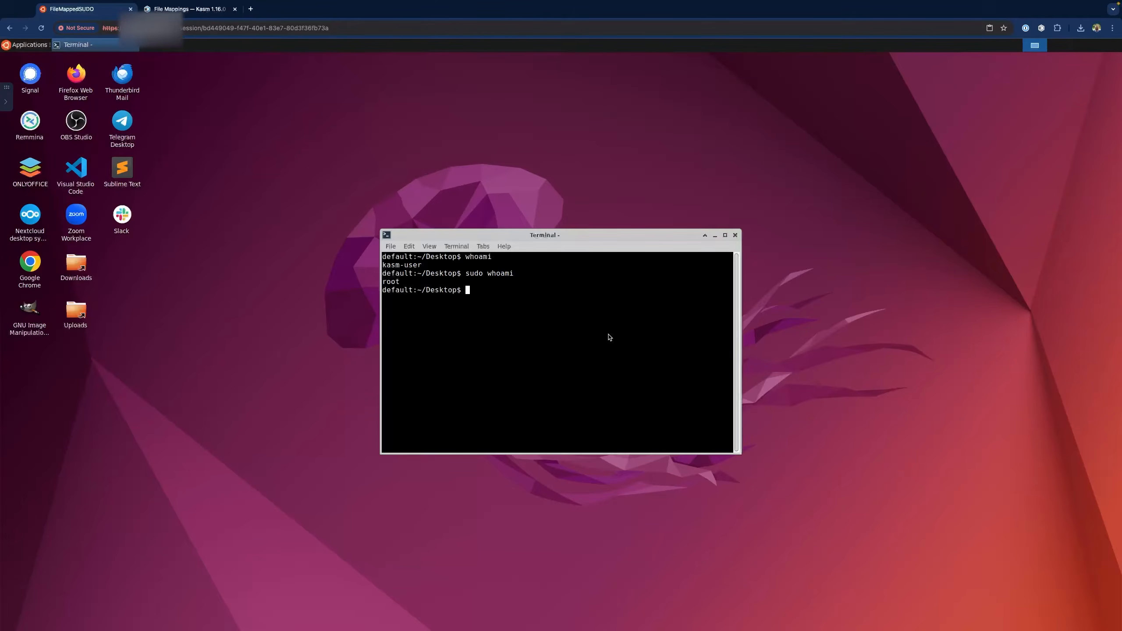
{"action": "type", "text": "nc"}
{"action": "key", "text": "Return"}
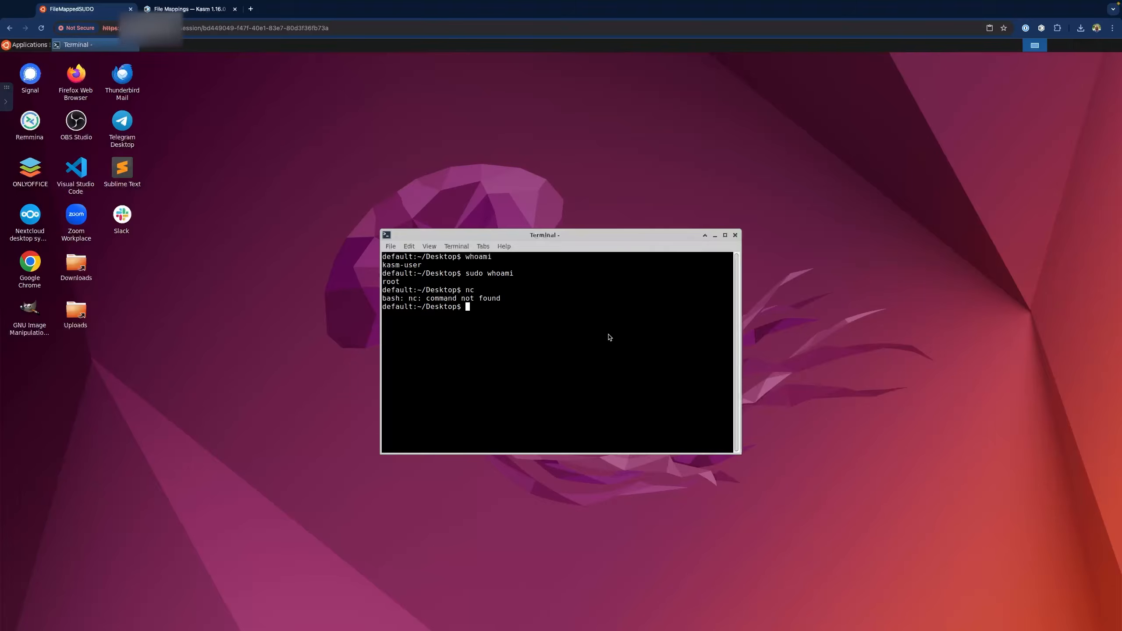
{"action": "type", "text": "netcat"}
{"action": "key", "text": "Return"}
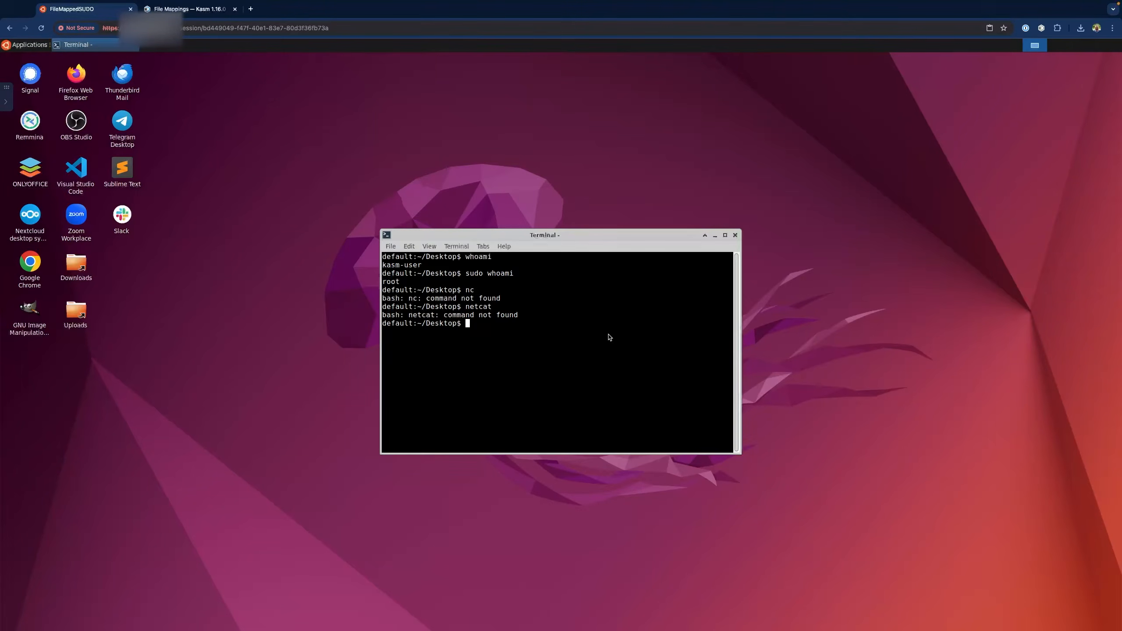
{"action": "left_click", "coordinate": [6, 102]}
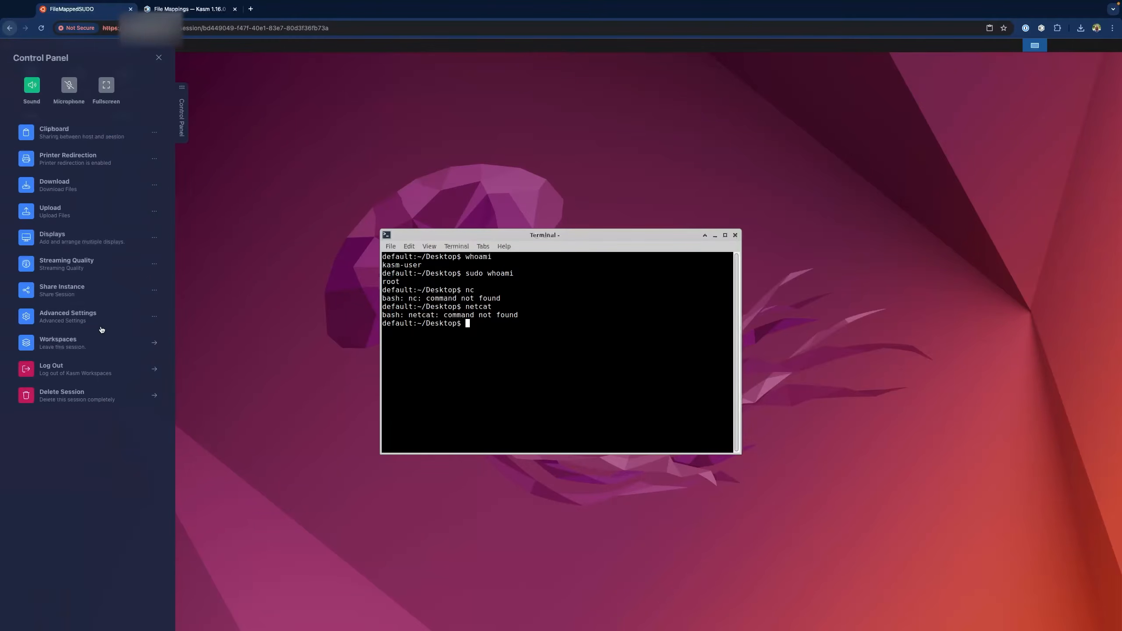
Delete the session and open FileMappedSUDO's kasm_post_run_root file mapping for editing
{"action": "left_click", "coordinate": [84, 398]}
{"action": "left_click", "coordinate": [561, 367]}
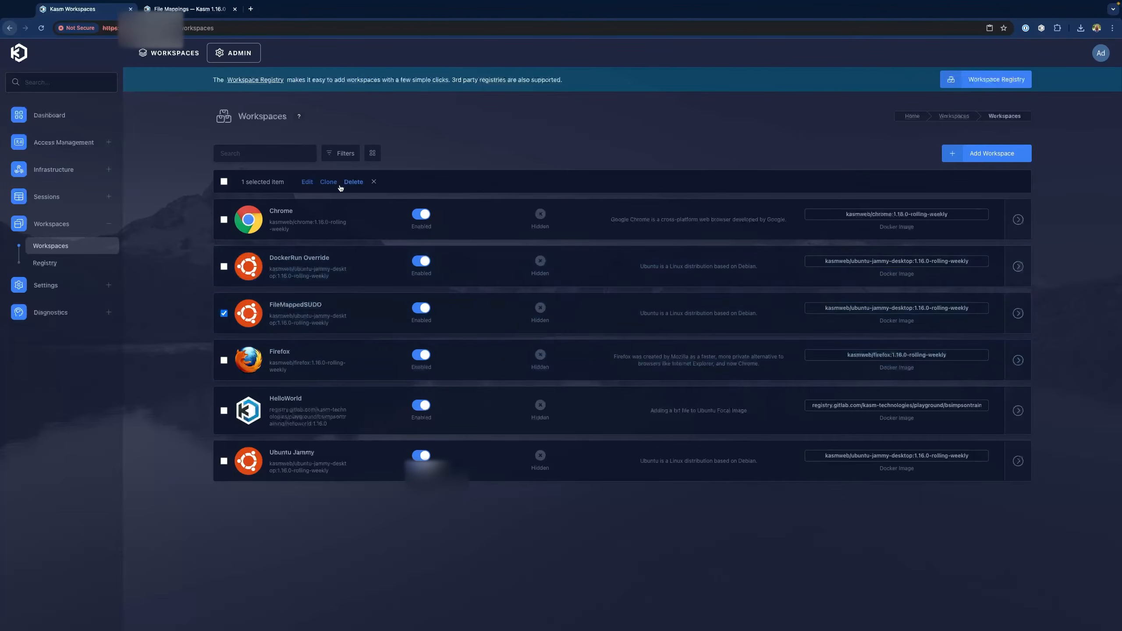
{"action": "left_click", "coordinate": [305, 182]}
{"action": "left_click", "coordinate": [271, 122]}
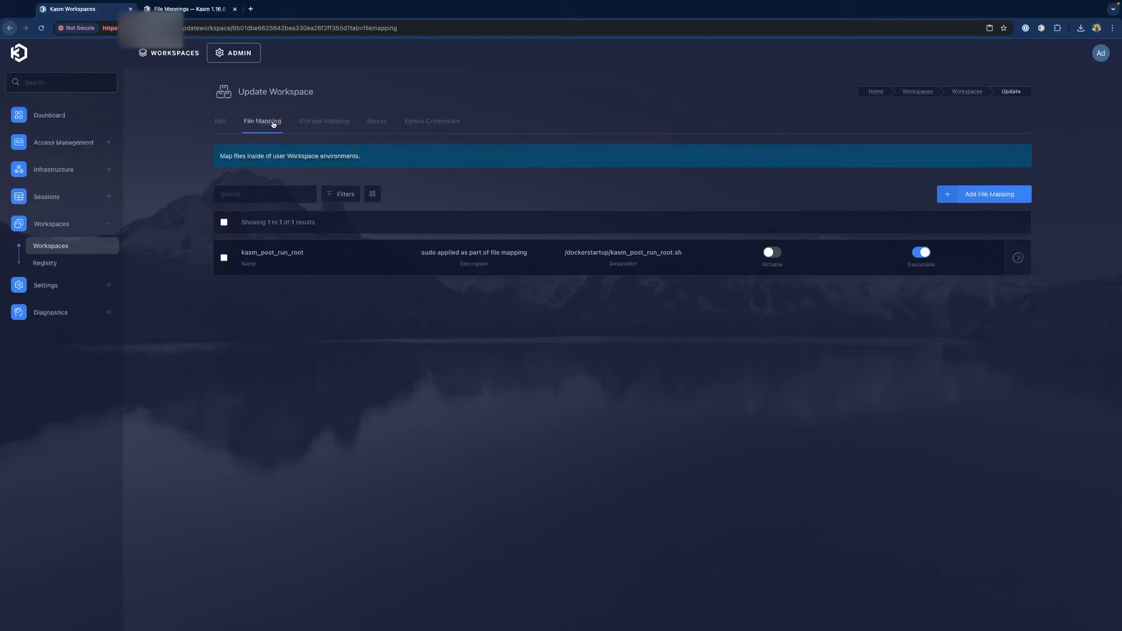
{"action": "left_click", "coordinate": [292, 260]}
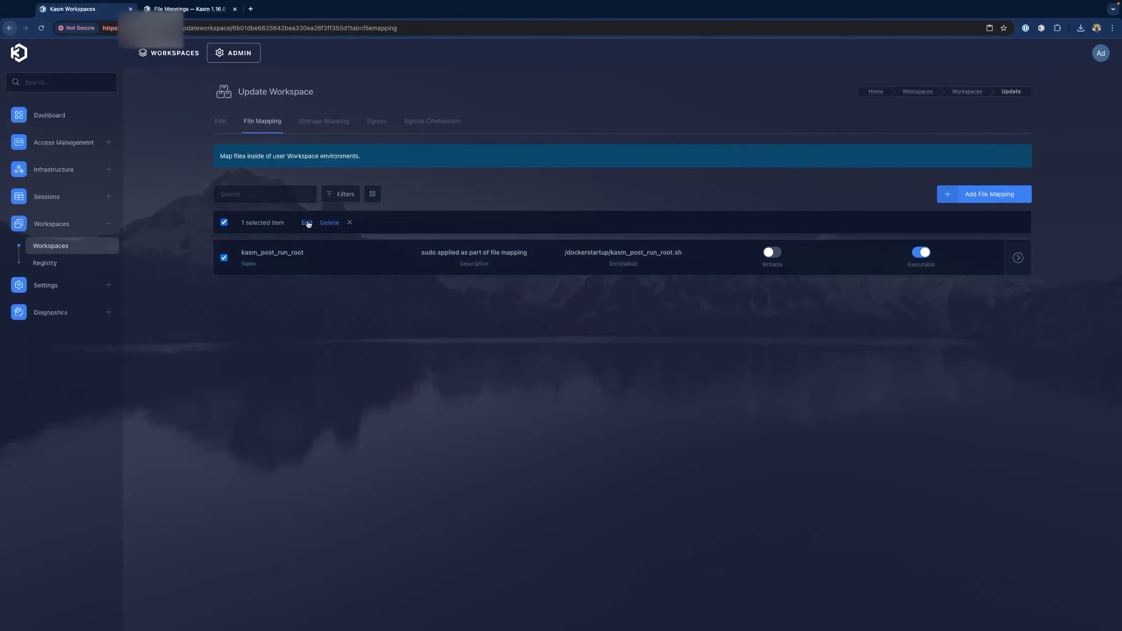
{"action": "left_click", "coordinate": [307, 224]}
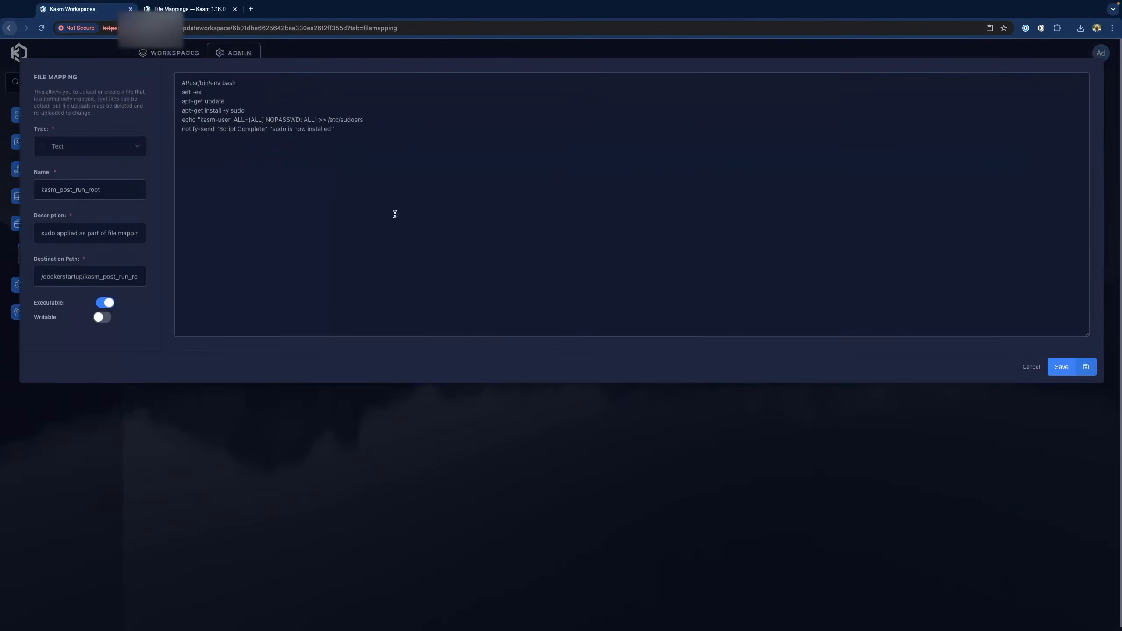
Add an 'apt-get install -y netcat' line below the sudo install line in the script
{"action": "left_click", "coordinate": [266, 109]}
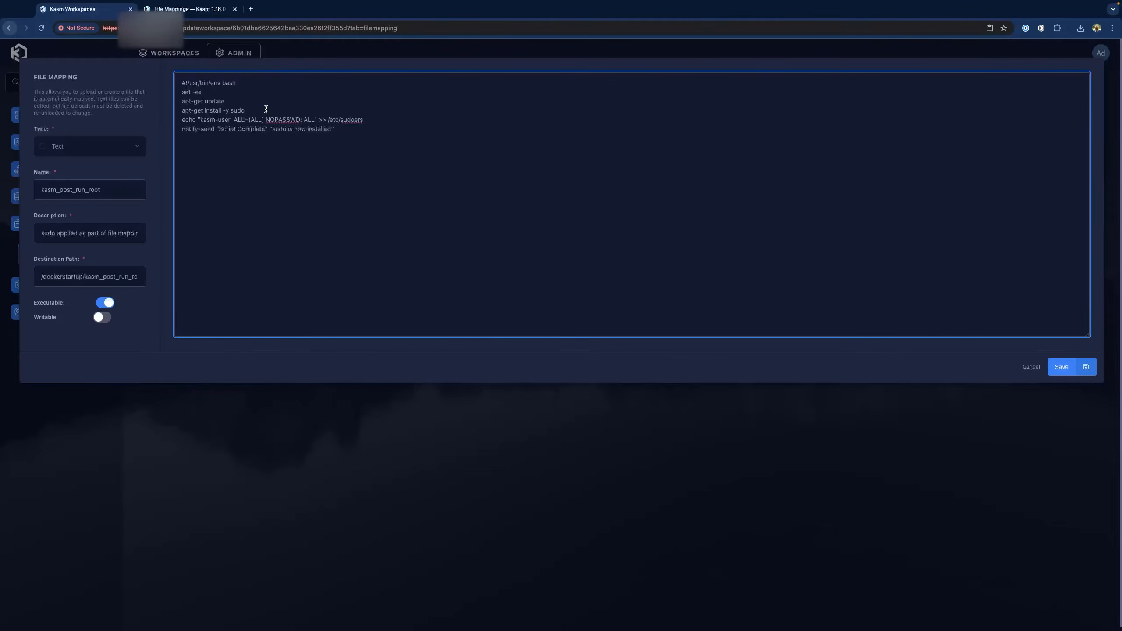
{"action": "key", "text": "Return"}
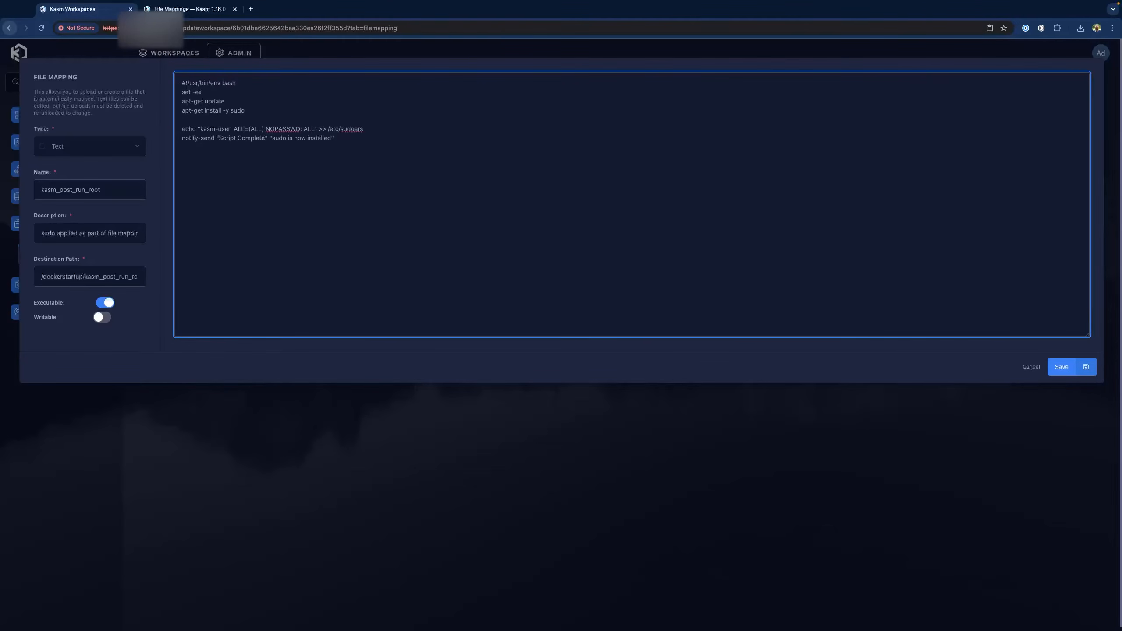
{"action": "key", "text": "shift+End"}
{"action": "key", "text": "ctrl+c"}
{"action": "key", "text": "Down"}
{"action": "key", "text": "ctrl+v"}
{"action": "key", "text": "BackSpace"}
{"action": "key", "text": "BackSpace"}
{"action": "key", "text": "BackSpace"}
{"action": "type", "text": "netca"}
Change the notification to say sudo and netcat are installed, and save the mapping
{"action": "left_click", "coordinate": [288, 138]}
{"action": "type", "text": "and netcat"}
{"action": "key", "text": "Delete"}
{"action": "key", "text": "Delete"}
{"action": "type", "text": "are"}
{"action": "left_click", "coordinate": [1061, 367]}
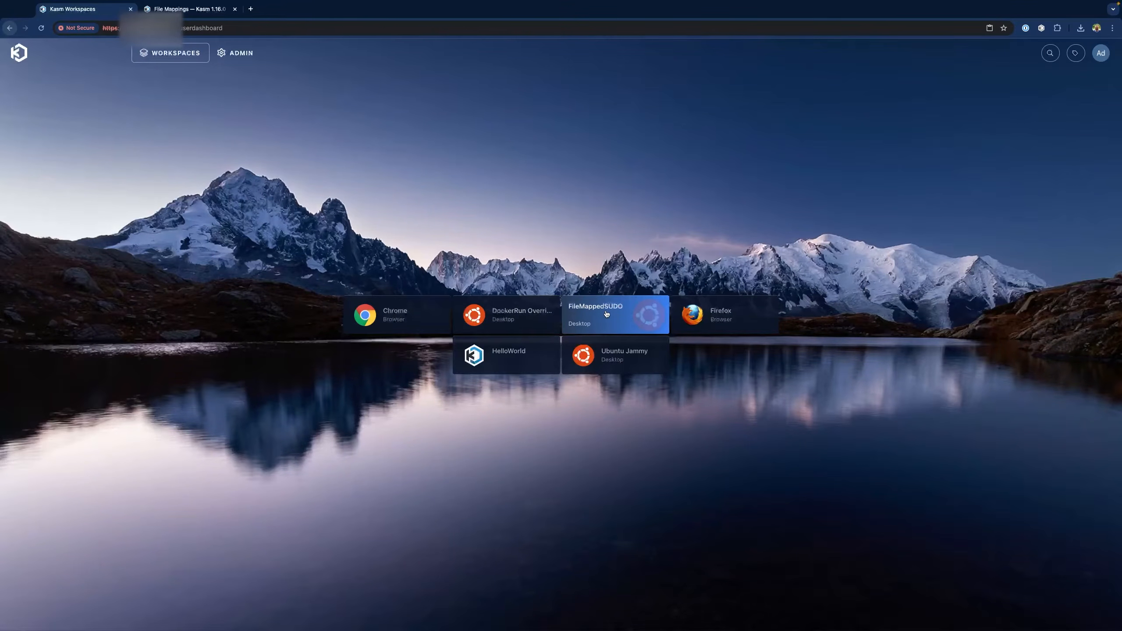
Launch a fresh FileMappedSUDO session and open a terminal on its desktop
{"action": "left_click", "coordinate": [607, 314]}
{"action": "left_click", "coordinate": [563, 383]}
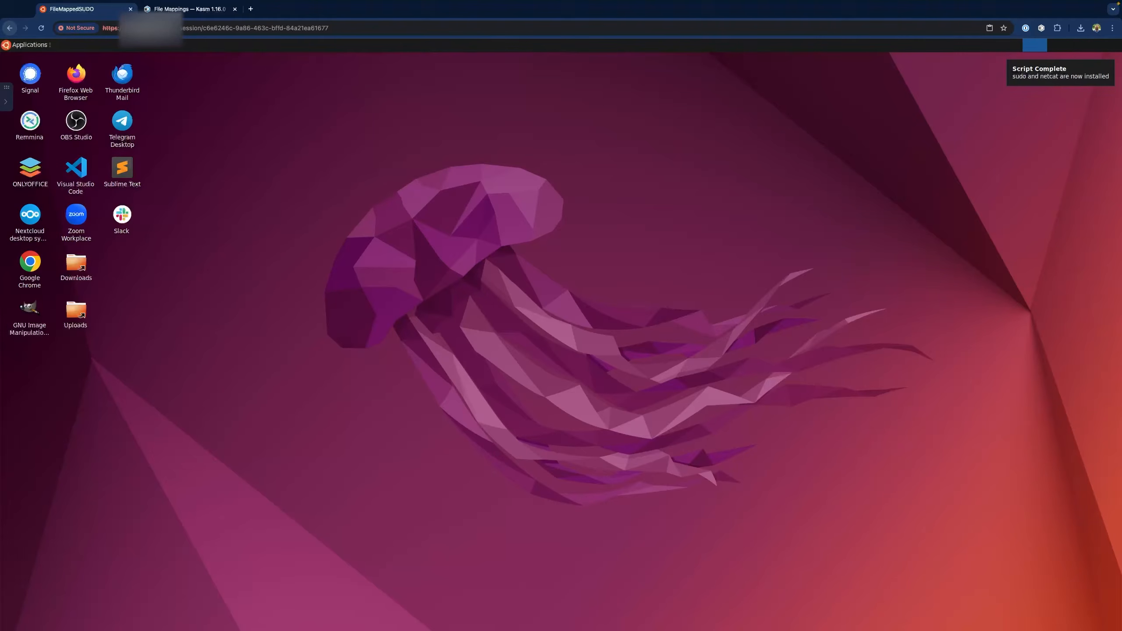
{"action": "right_click", "coordinate": [574, 230]}
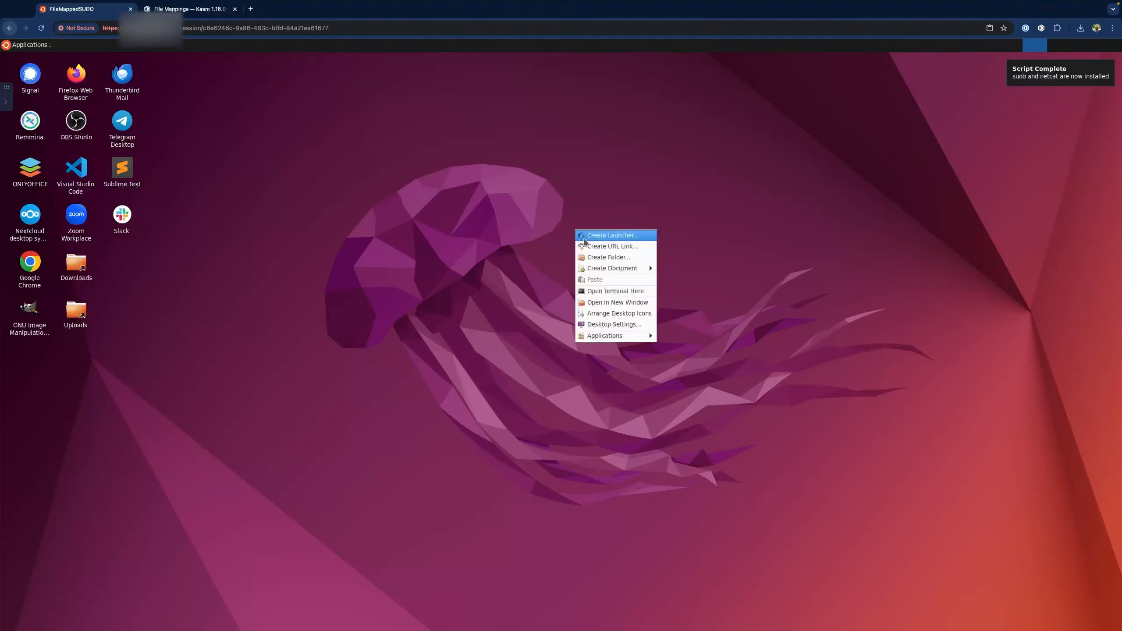
{"action": "left_click", "coordinate": [598, 292]}
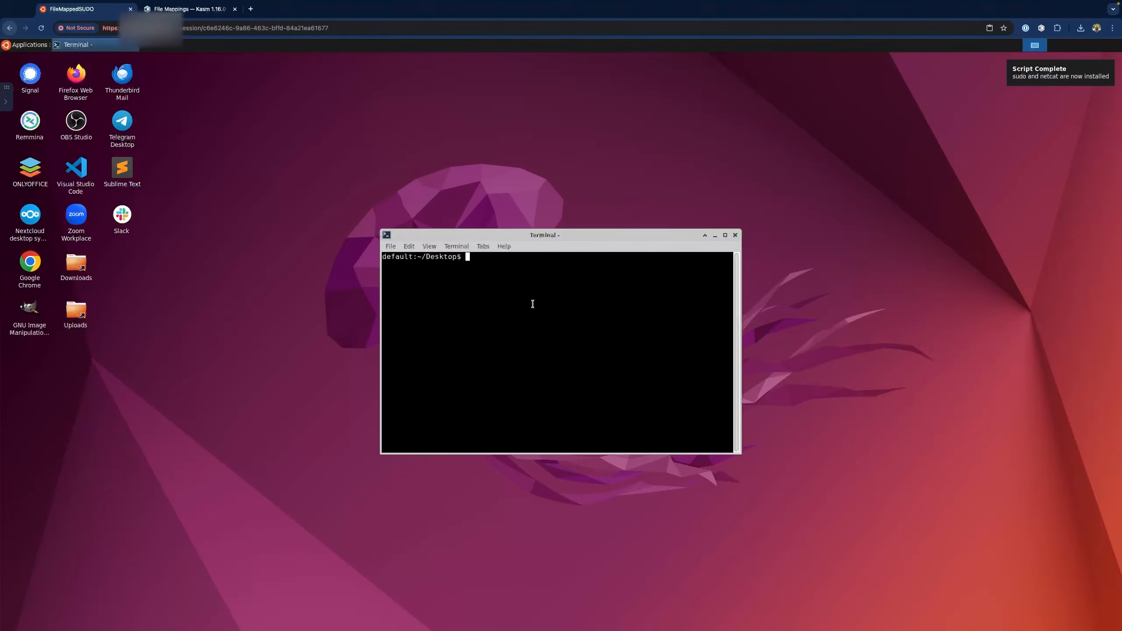
Run sudo whoami, netcat and nc to confirm root access and that netcat now works
{"action": "type", "text": "sudo whoami"}
{"action": "key", "text": "Return"}
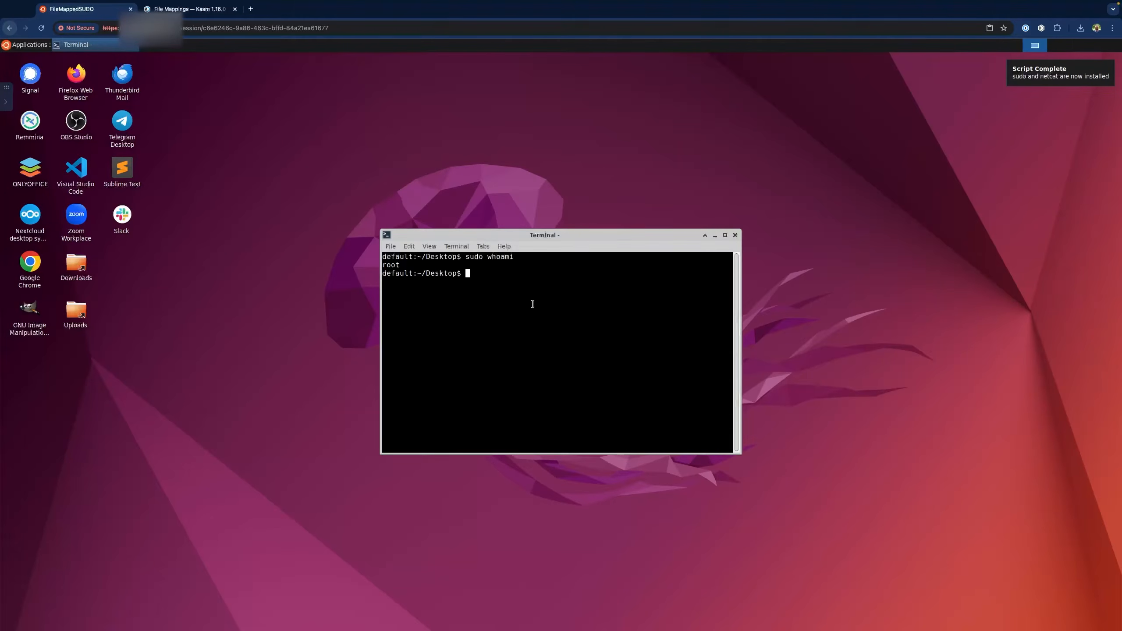
{"action": "type", "text": "netcat"}
{"action": "key", "text": "Return"}
{"action": "type", "text": "nc"}
{"action": "key", "text": "Return"}
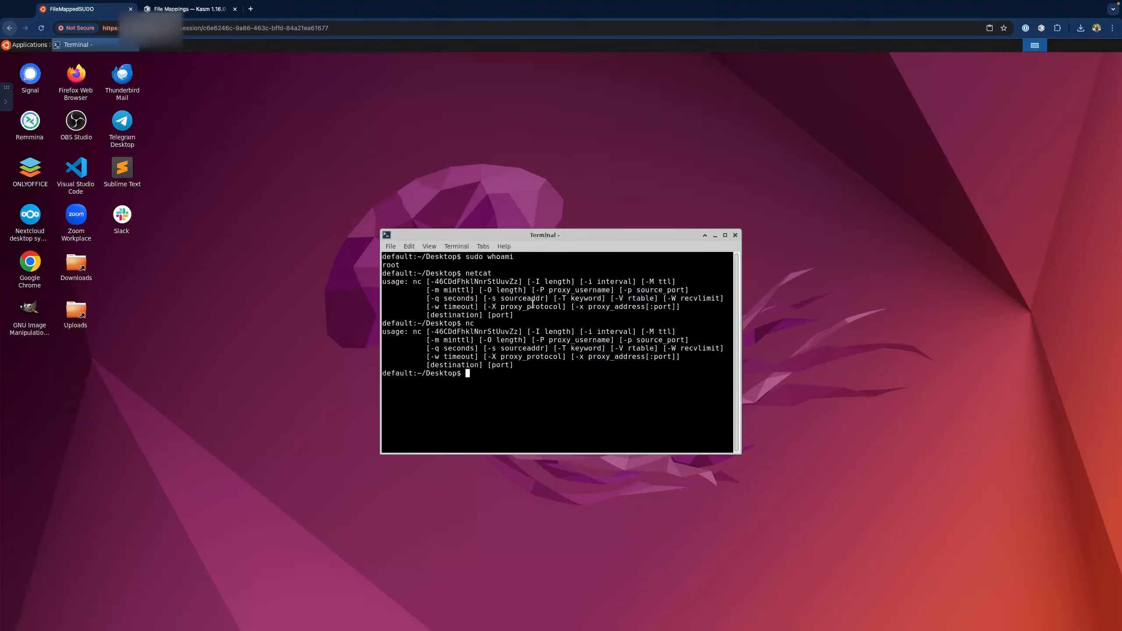
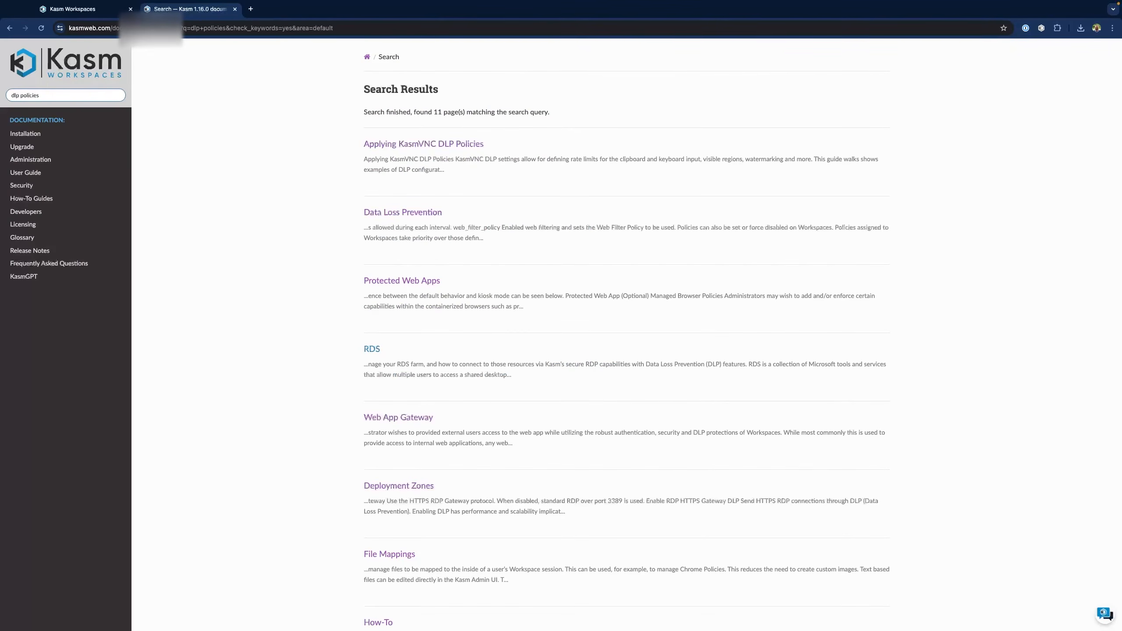
Open the 'Applying KasmVNC DLP Policies' guide from the dlp policies search results
{"action": "left_click", "coordinate": [423, 145]}
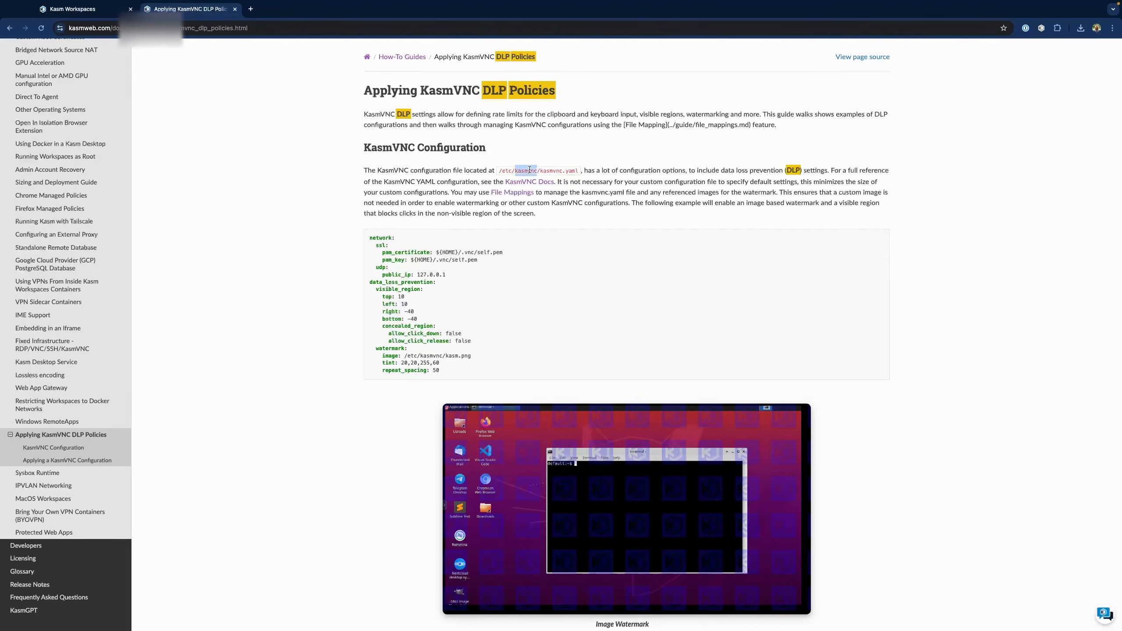
Highlight the /etc/kasmvnc/kasmvnc.yaml path and scroll down to 'Applying a KasmVNC Configuration'
{"action": "triple_click", "coordinate": [529, 170]}
{"action": "left_click", "coordinate": [505, 171]}
{"action": "left_click_drag", "start_coordinate": [499, 169], "coordinate": [580, 171]}
{"action": "key", "text": "ctrl+c"}
{"action": "scroll", "coordinate": [528, 199], "scroll_direction": "down", "scroll_amount": 15}
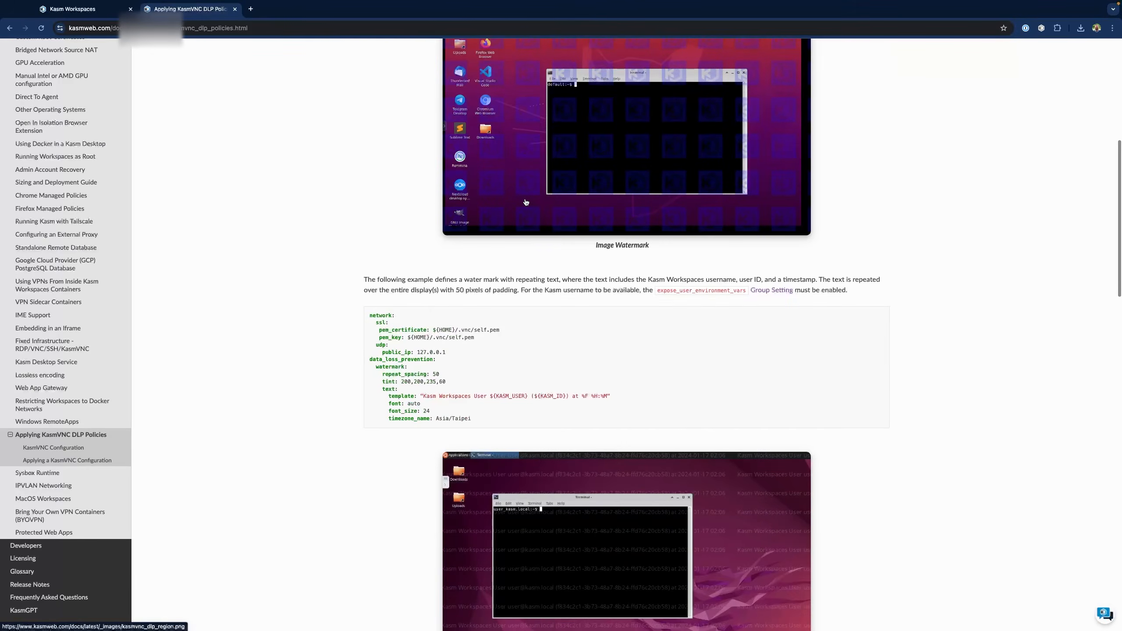
{"action": "scroll", "coordinate": [525, 199], "scroll_direction": "down", "scroll_amount": 4}
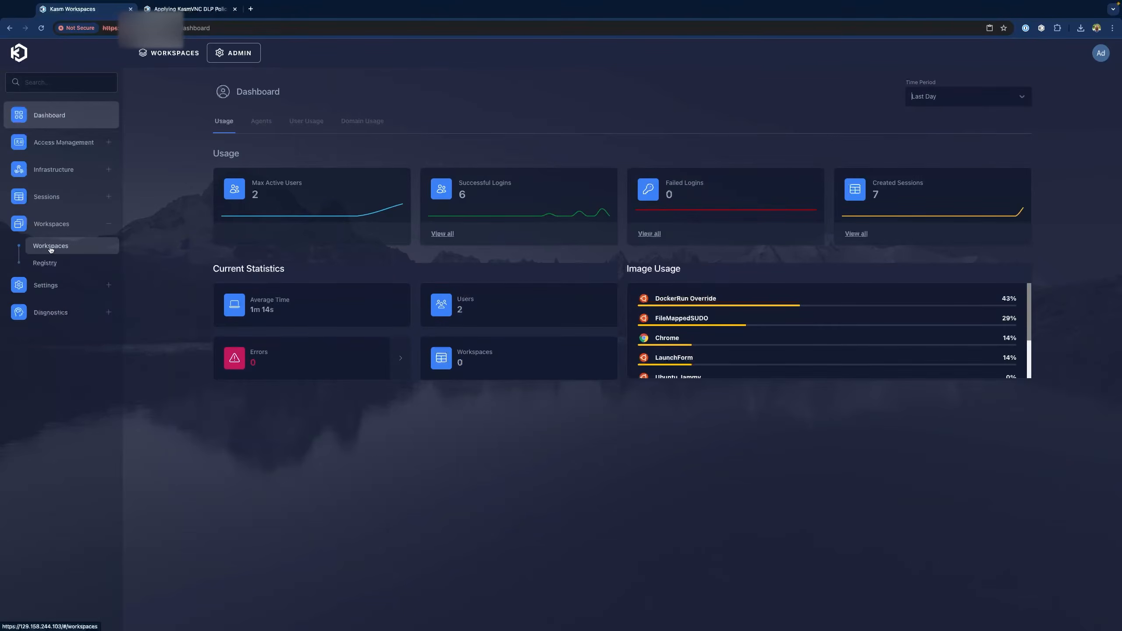
Clone the Ubuntu Jammy workspace and save the clone with Friendly Name KasmDLP
{"action": "left_click", "coordinate": [51, 246]}
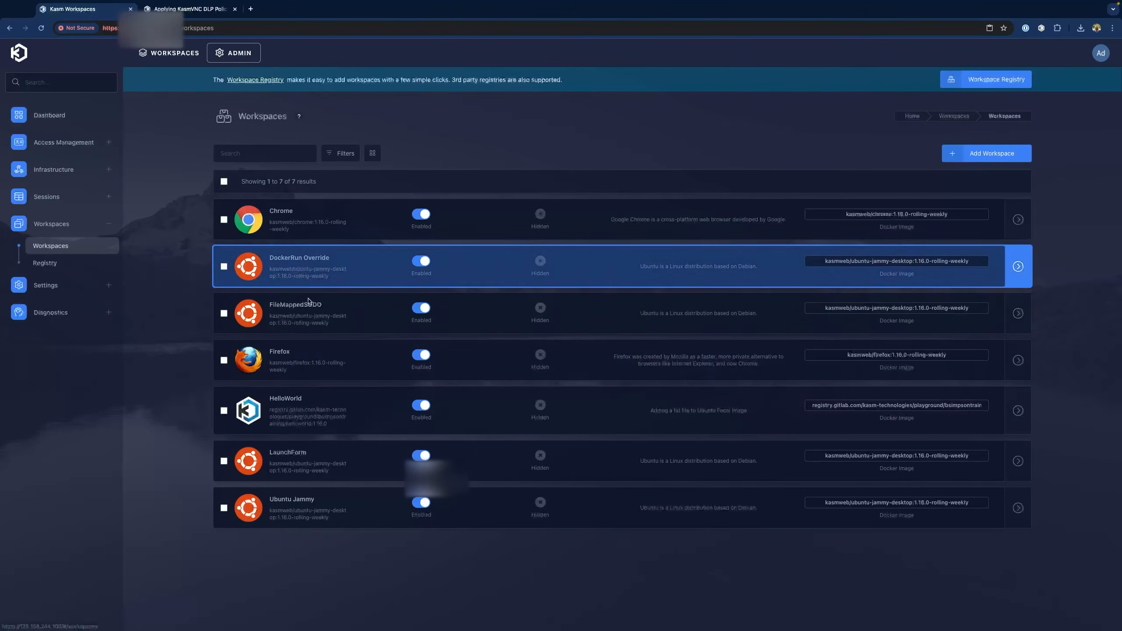
{"action": "left_click", "coordinate": [302, 515]}
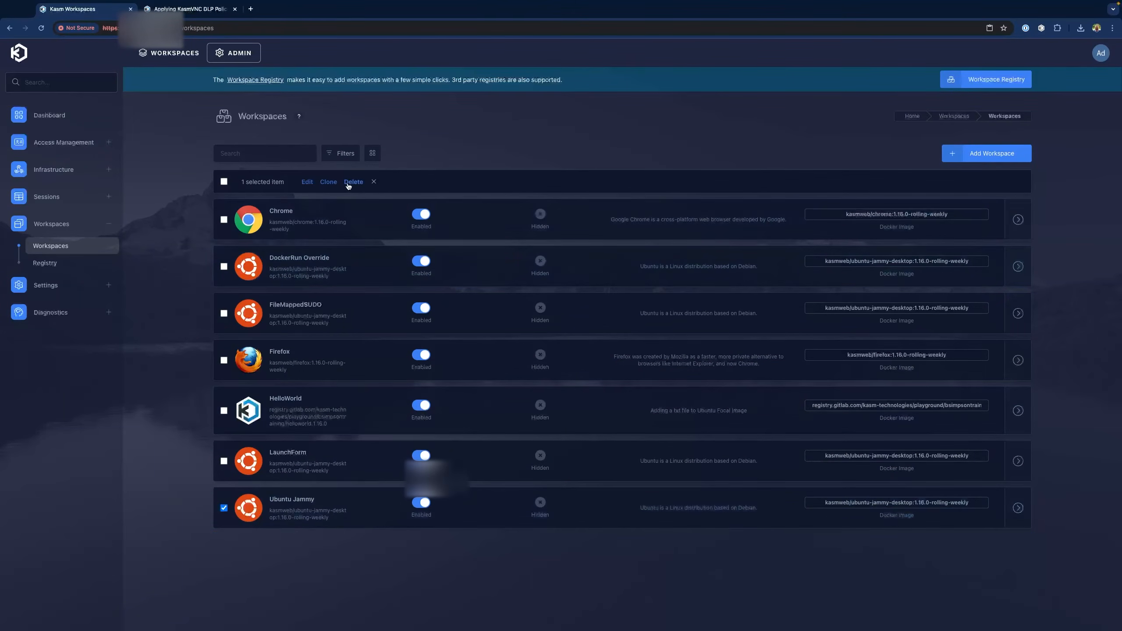
{"action": "left_click", "coordinate": [329, 182]}
{"action": "left_click", "coordinate": [470, 311]}
{"action": "triple_click", "coordinate": [471, 311]}
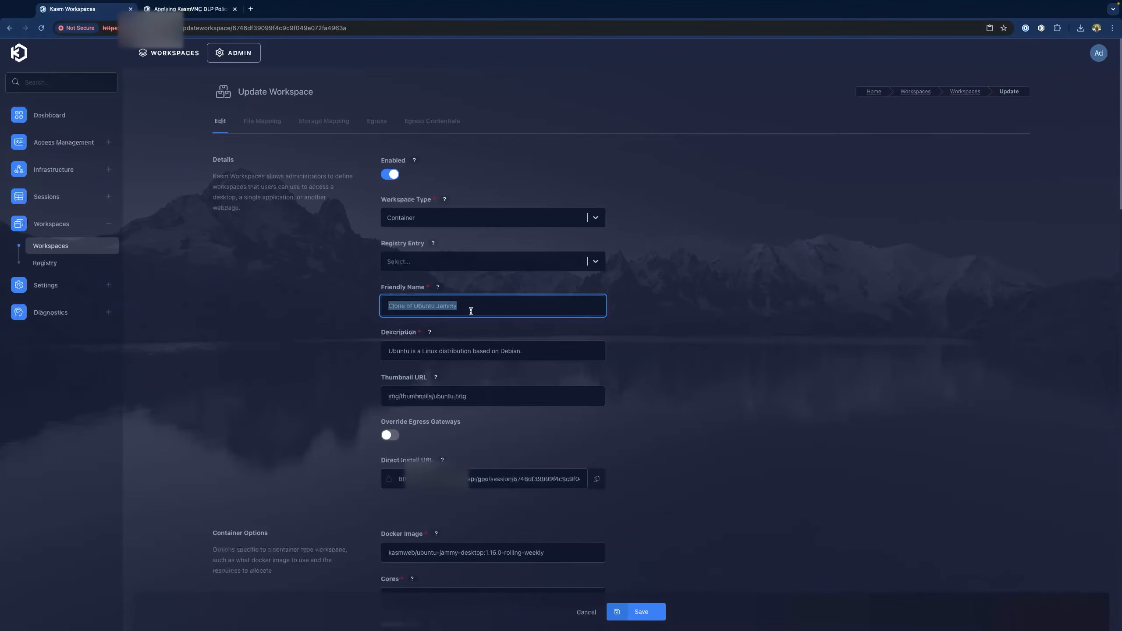
{"action": "type", "text": "Ka"}
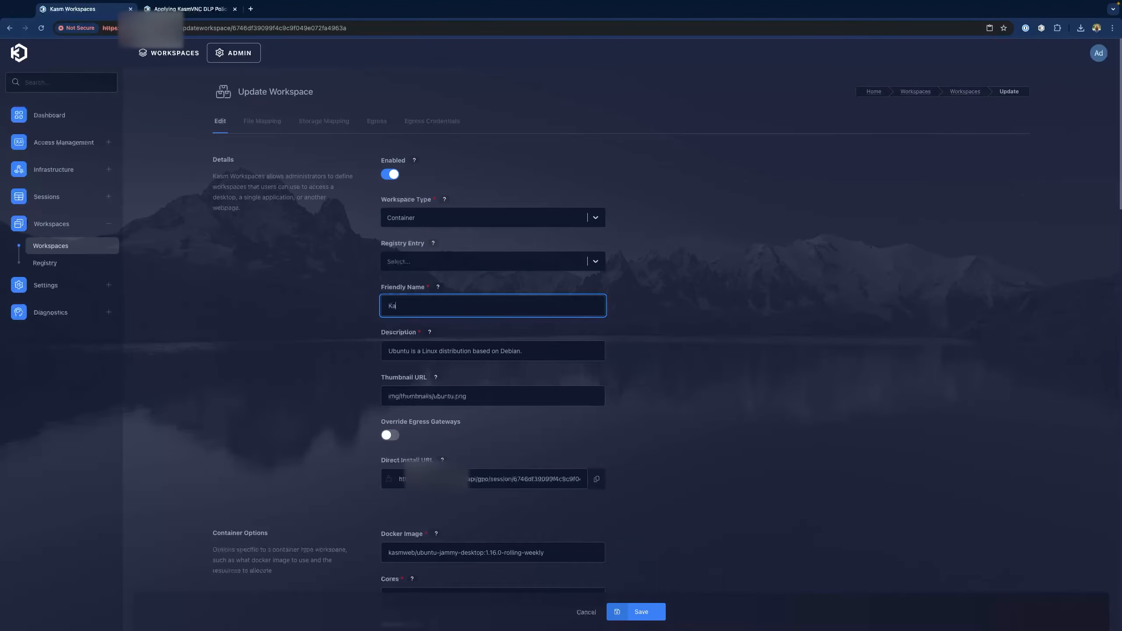
{"action": "type", "text": "smDLP"}
{"action": "left_click", "coordinate": [659, 616]}
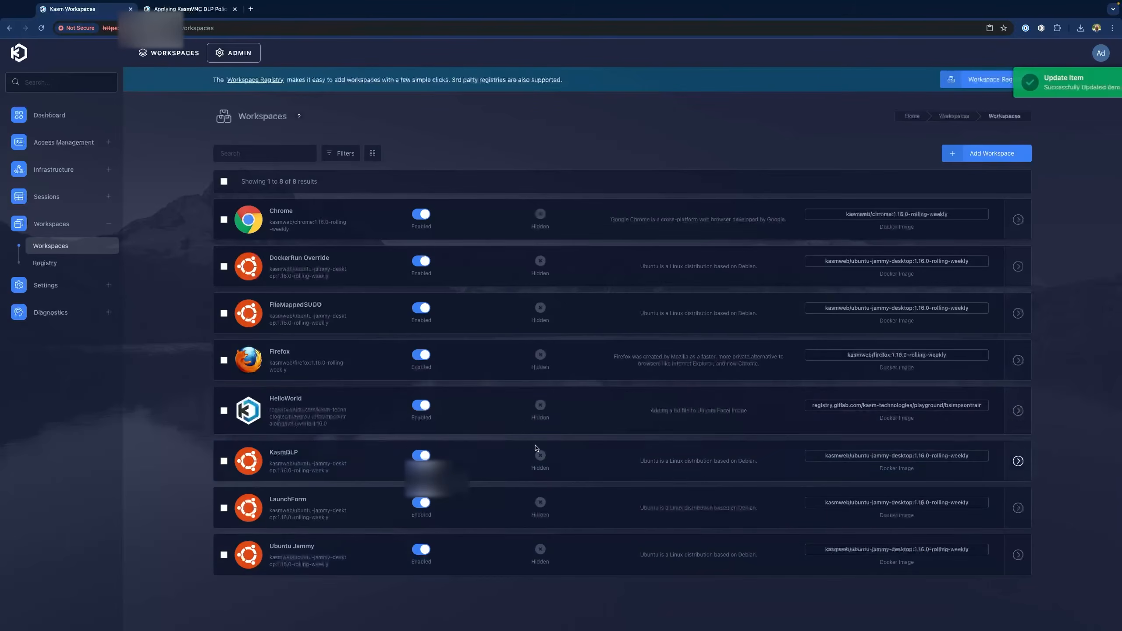
Edit the KasmDLP workspace and bring up its File Mapping tab
{"action": "left_click", "coordinate": [224, 461]}
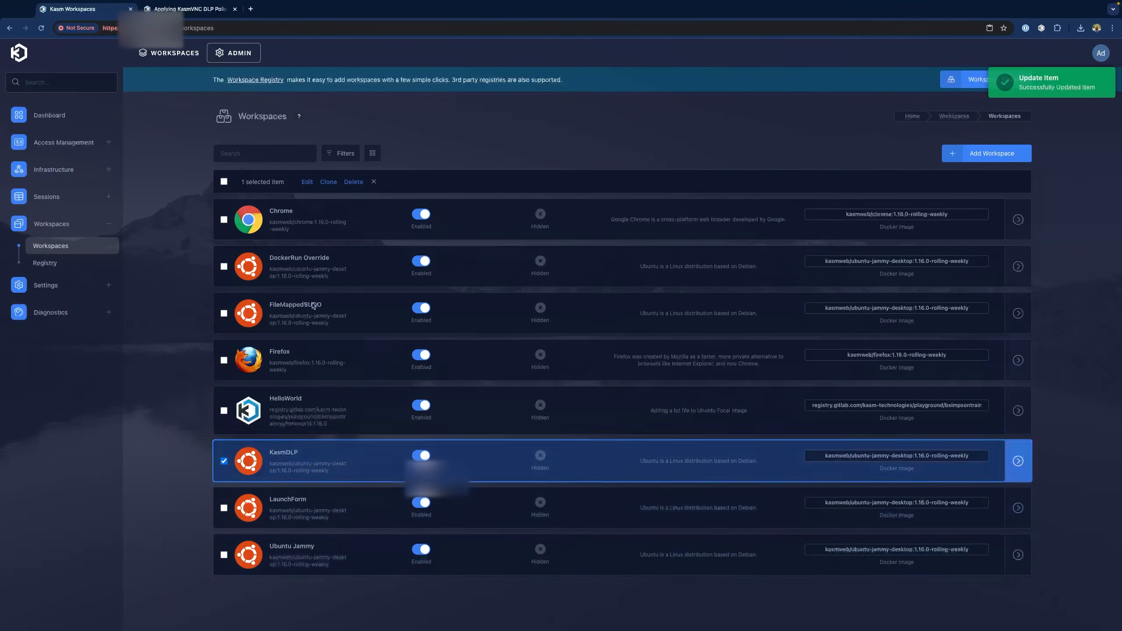
{"action": "left_click", "coordinate": [312, 181]}
{"action": "left_click", "coordinate": [281, 125]}
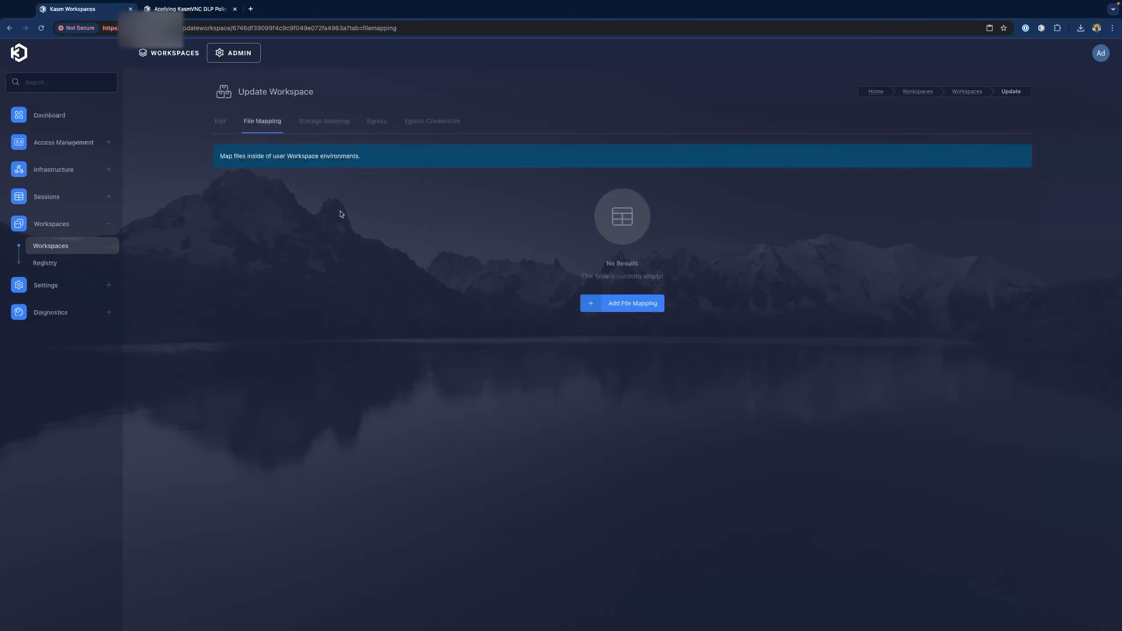
Save a 'KasmVNC Configuration' mapping, described 'Apply DLP Settings', writing the DLP YAML to /etc/kasmvnc/kasmvnc.yaml
{"action": "left_click", "coordinate": [632, 305]}
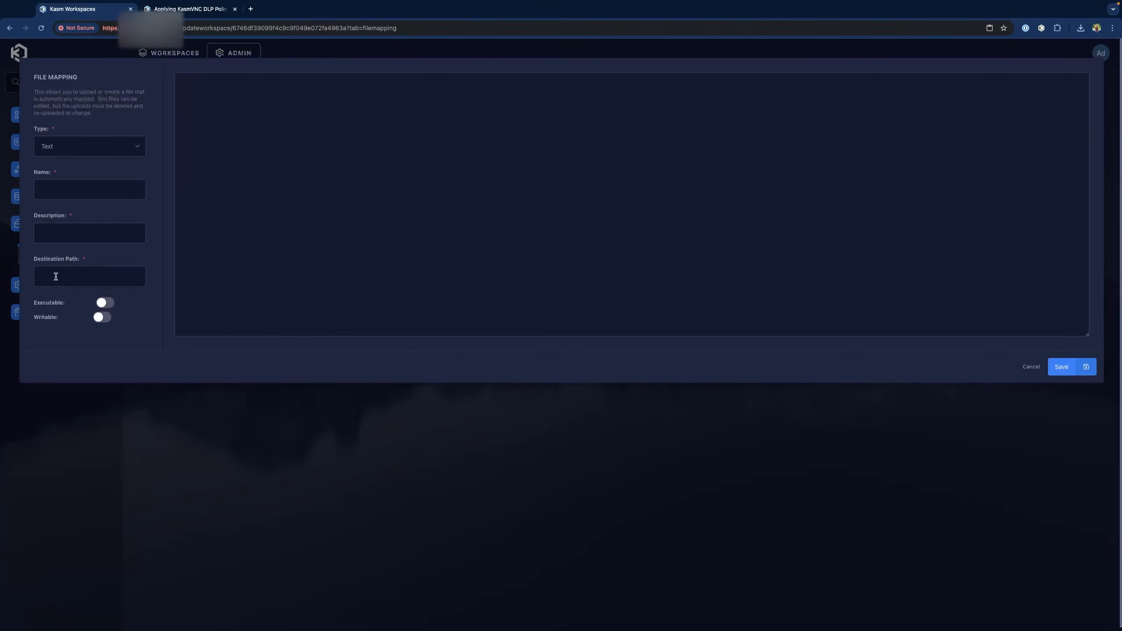
{"action": "left_click", "coordinate": [67, 276]}
{"action": "key", "text": "ctrl+v"}
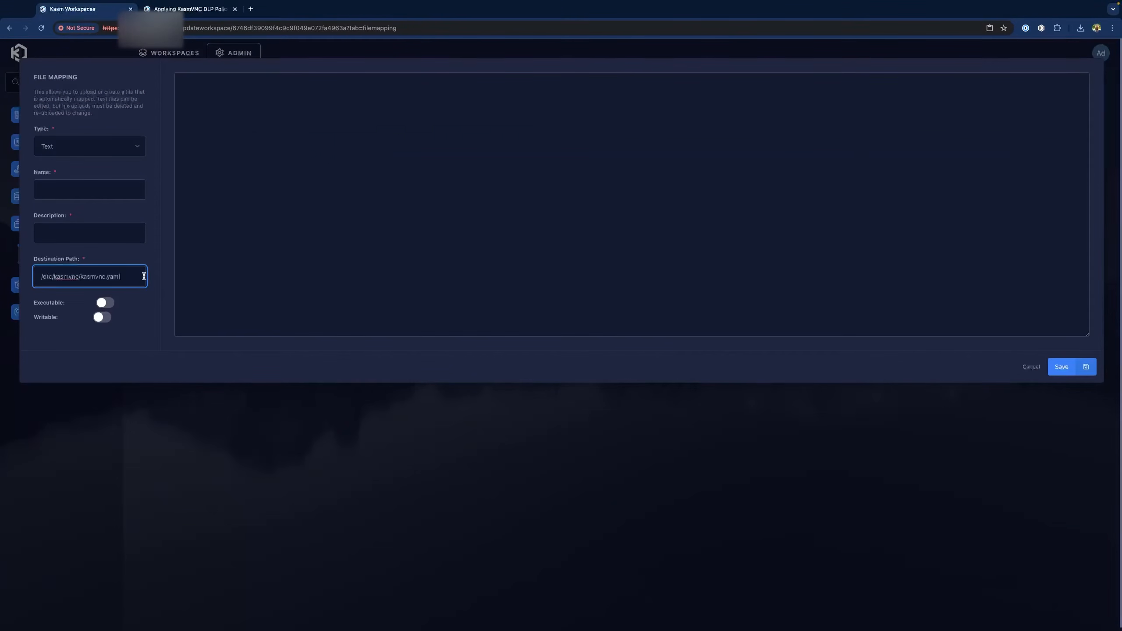
{"action": "left_click", "coordinate": [75, 188]}
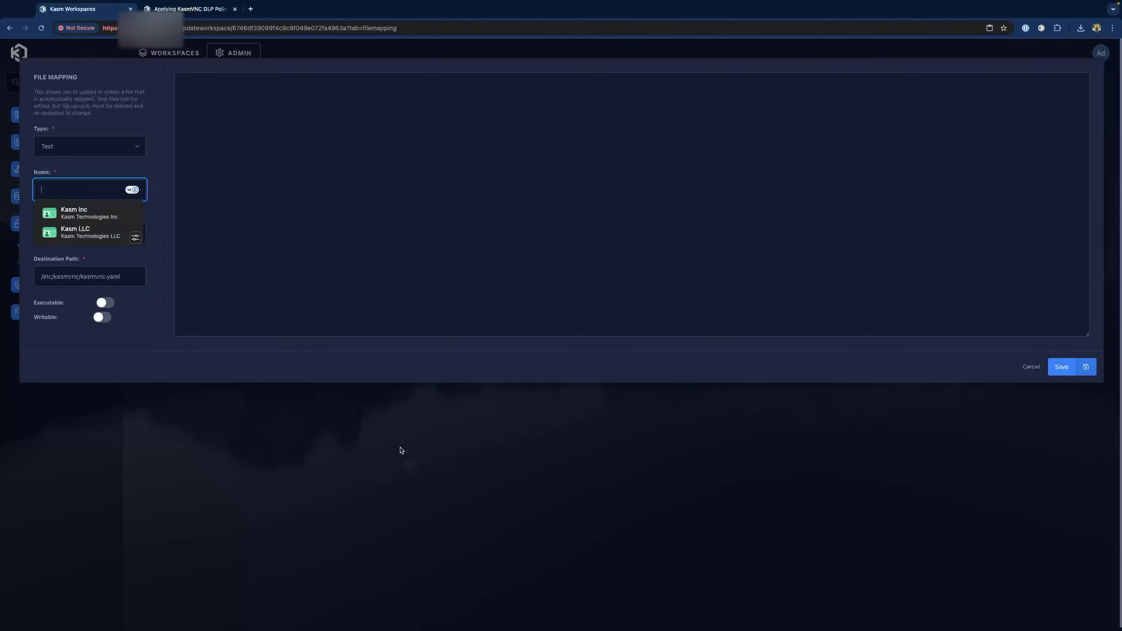
{"action": "type", "text": "KasmVNC"}
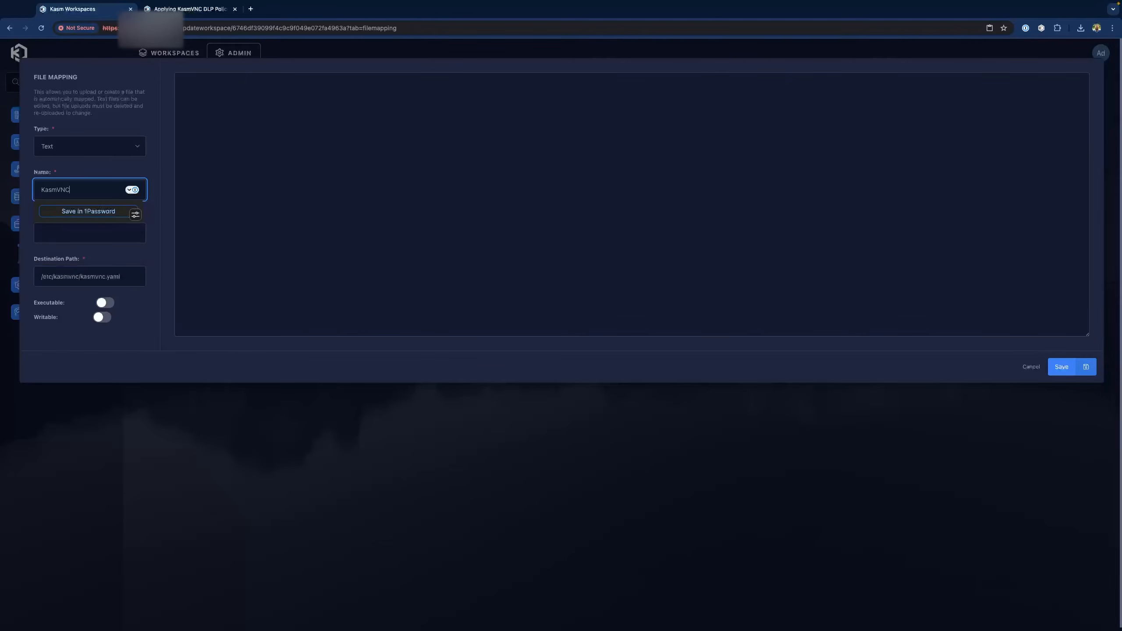
{"action": "type", "text": " Configuration"}
{"action": "key", "text": "Tab"}
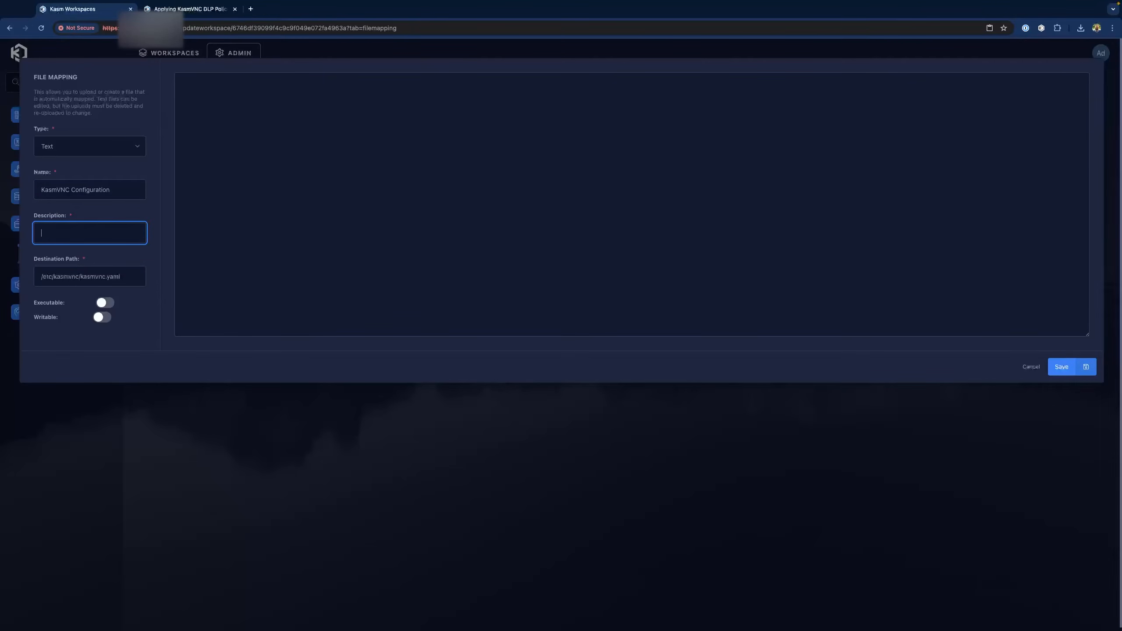
{"action": "type", "text": "Apply DLP Settings"}
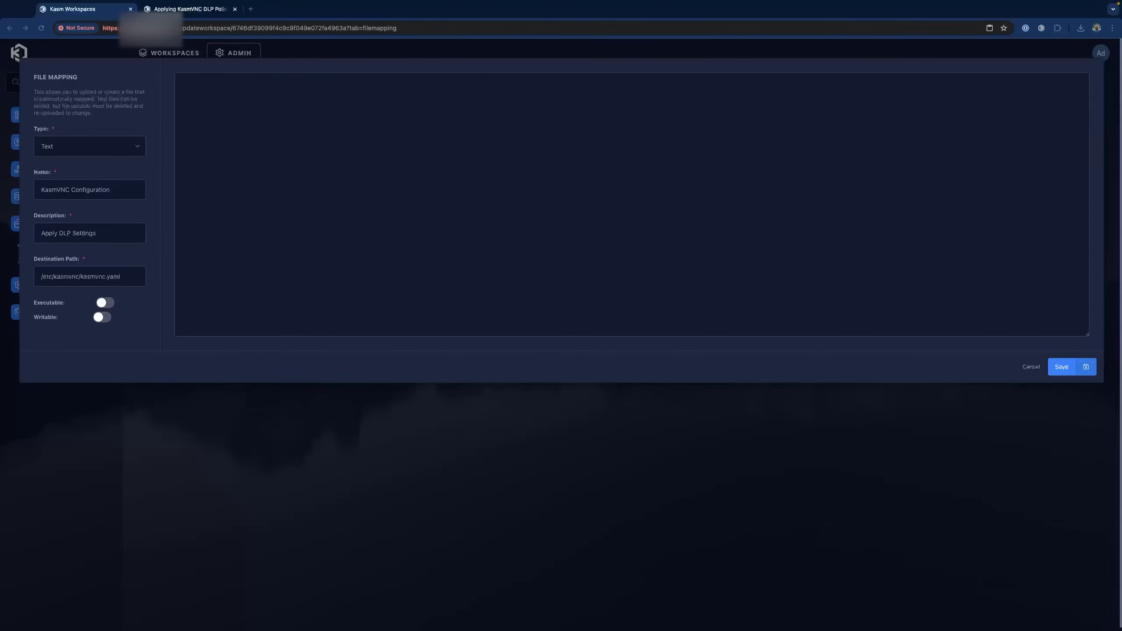
{"action": "left_click", "coordinate": [257, 107]}
{"action": "type", "text": "network:   ssl:     pem_certificate: ${HOME}/.vnc/self.pem     pem_key: ${HOME}/.vnc/self.pem   udp:     public_ip: 127.0.0.1 data_loss_prevention:   visible_region:     top: 10     left: 60     right: -40     bottom: -40     concealed_region:       allow_click_down: false       allow_click_release: false"}
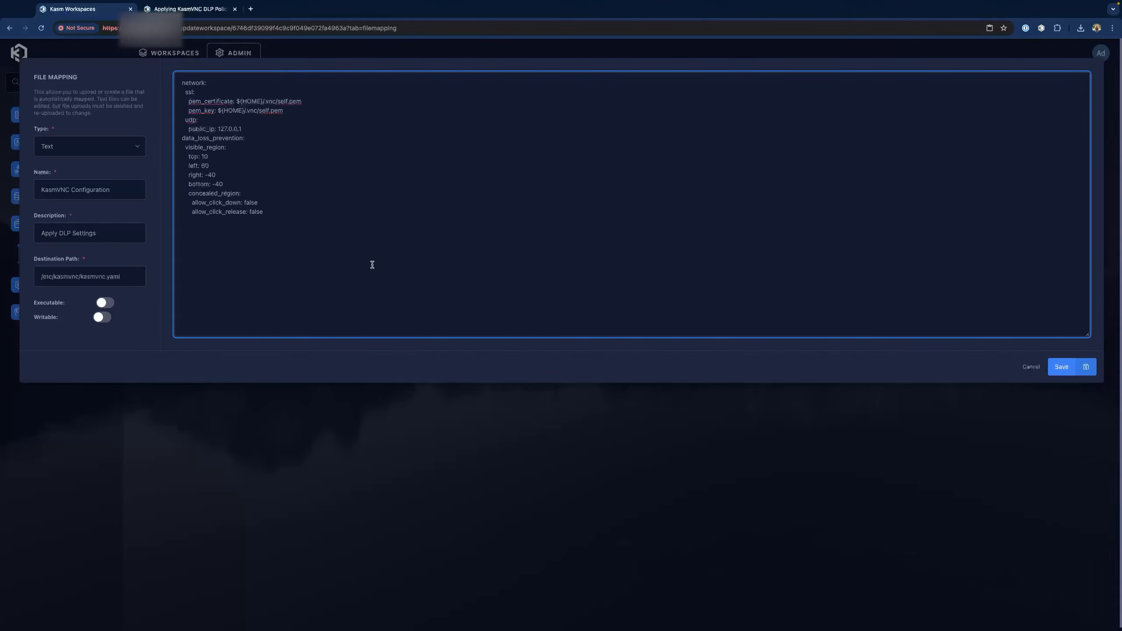
{"action": "left_click", "coordinate": [1063, 367]}
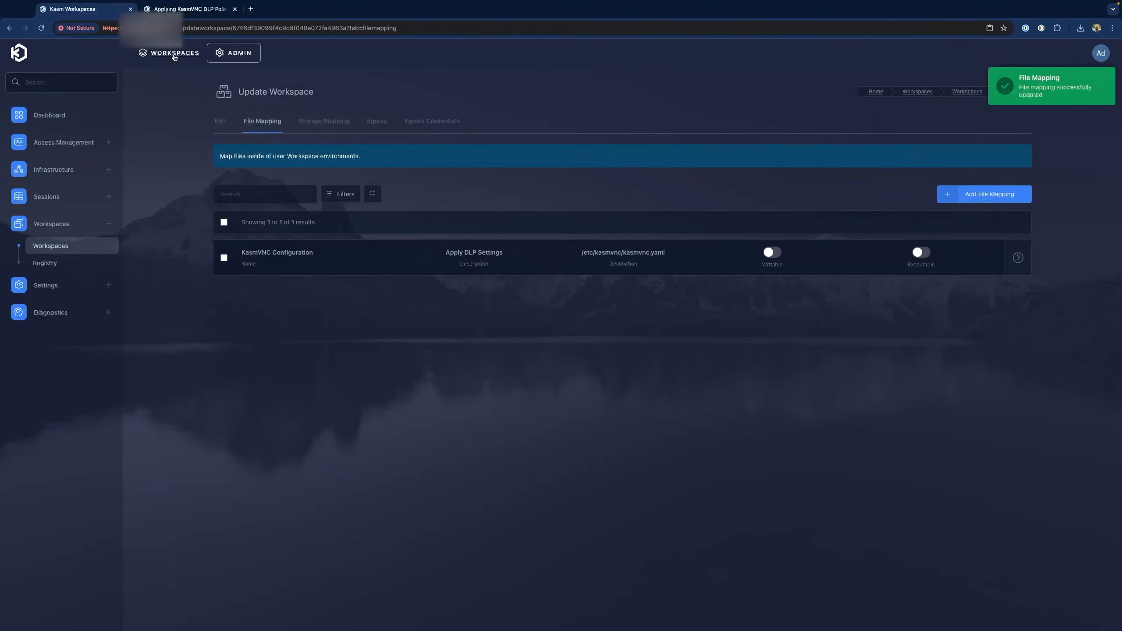
{"action": "left_click", "coordinate": [175, 58]}
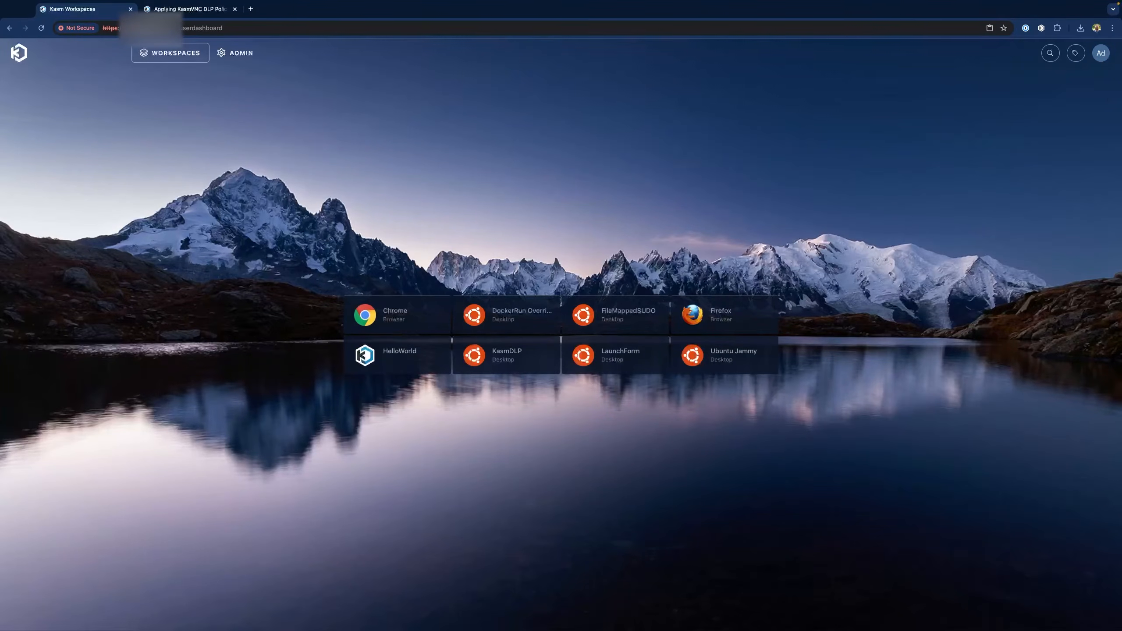
Start a KasmDLP session from its workspace tile
{"action": "left_click", "coordinate": [498, 359]}
{"action": "left_click", "coordinate": [581, 385]}
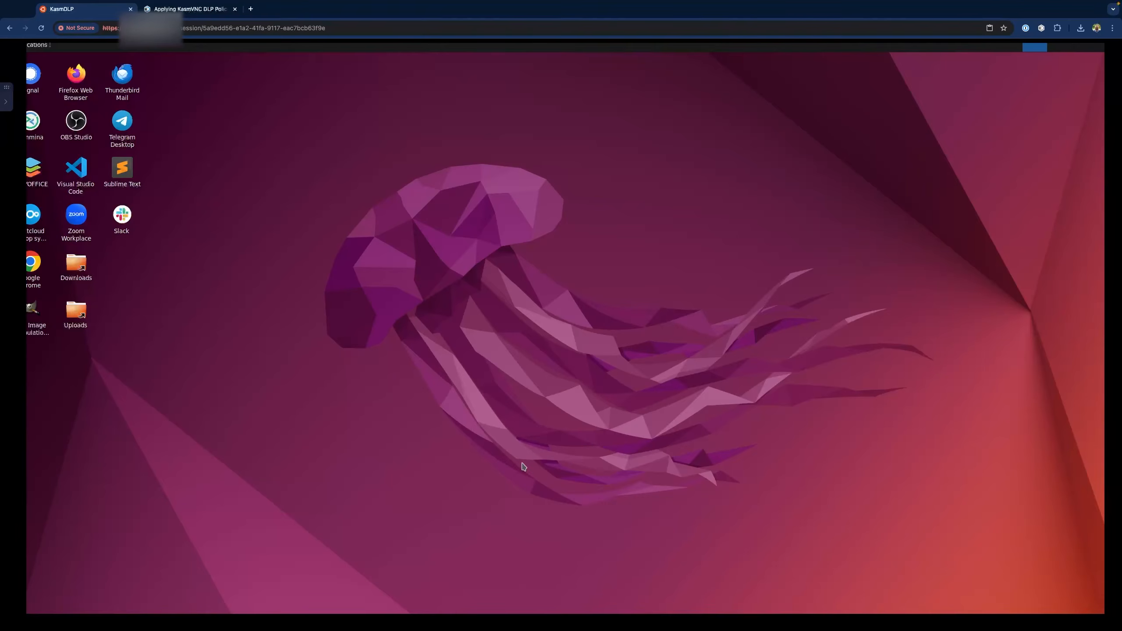
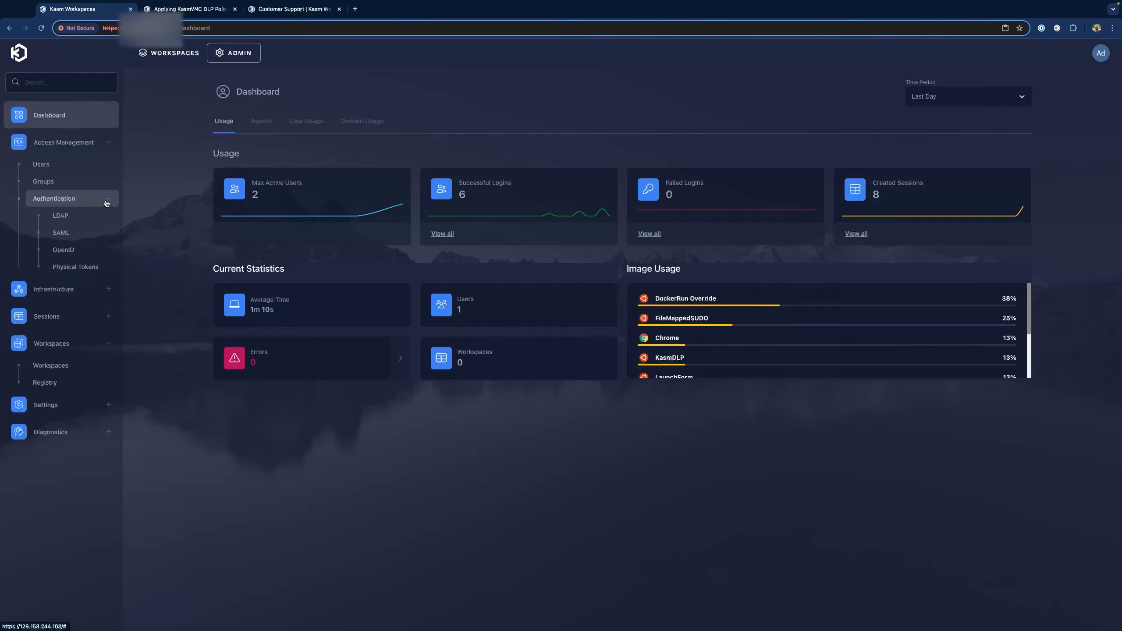
Start a new SAML configuration with display name 'Sample SSO'
{"action": "left_click", "coordinate": [81, 233]}
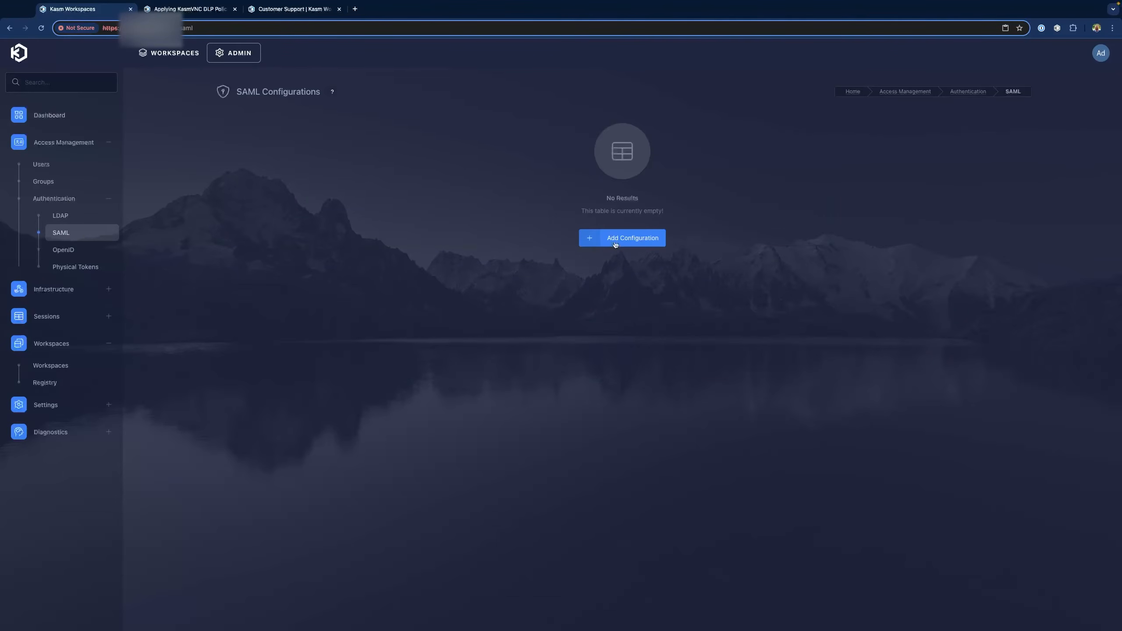
{"action": "left_click", "coordinate": [622, 239]}
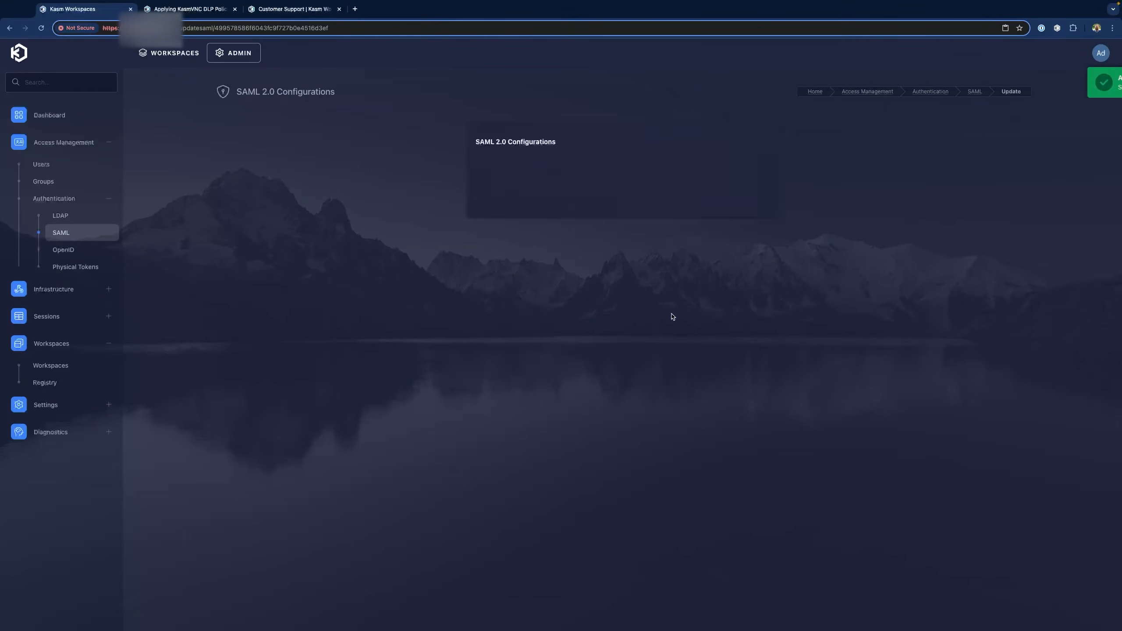
{"action": "left_click", "coordinate": [417, 211]}
{"action": "type", "text": "Samp"}
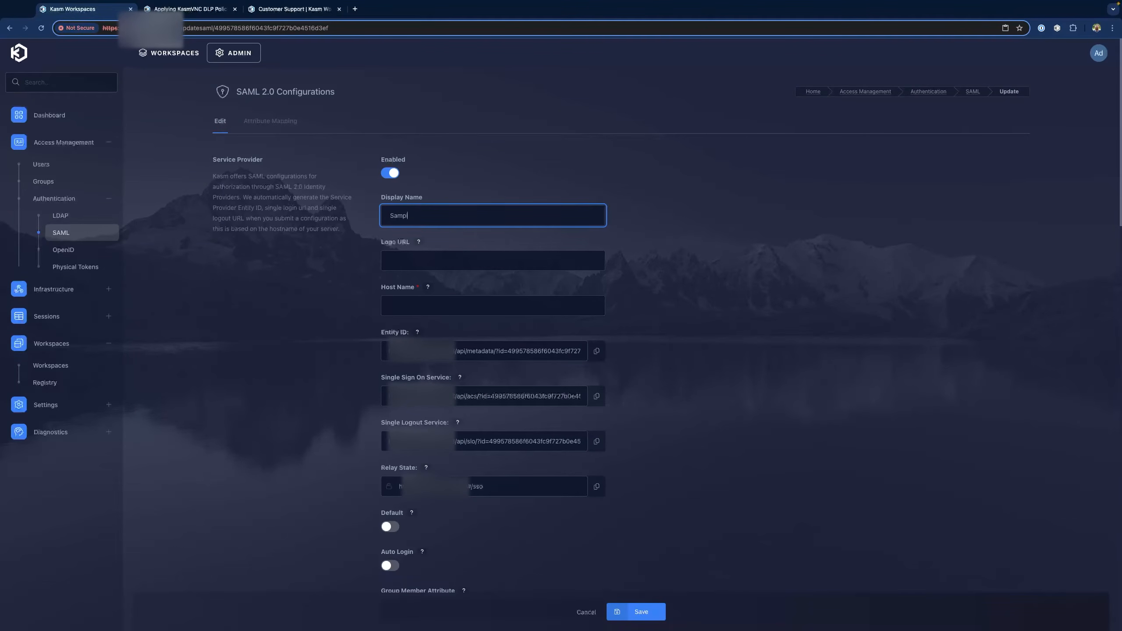
{"action": "type", "text": "le SOO"}
{"action": "key", "text": "Tab"}
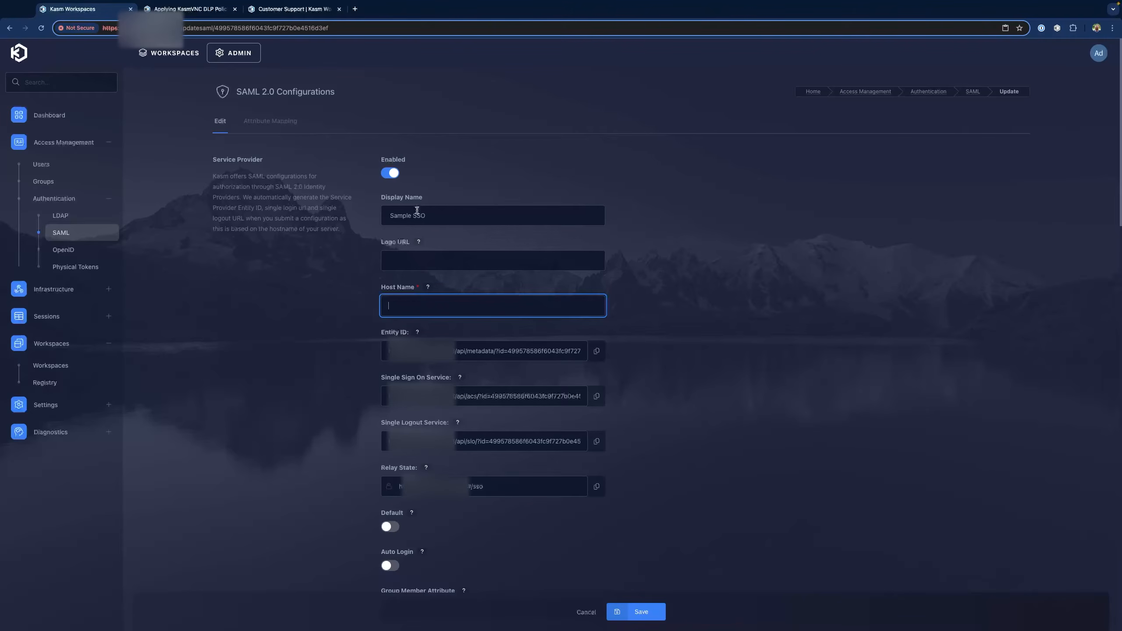
Enable auto login and set the identity provider Entity ID to 'placeholder'
{"action": "scroll", "coordinate": [666, 343], "scroll_direction": "down", "scroll_amount": 3}
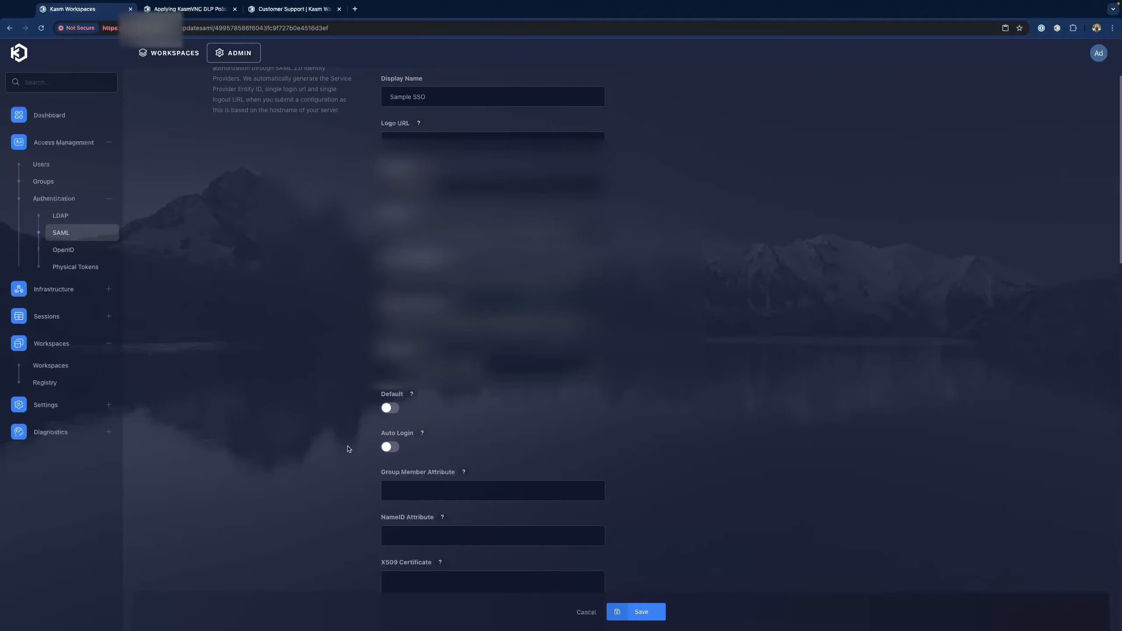
{"action": "left_click", "coordinate": [383, 448]}
{"action": "scroll", "coordinate": [370, 411], "scroll_direction": "down", "scroll_amount": 8}
{"action": "left_click", "coordinate": [412, 382]}
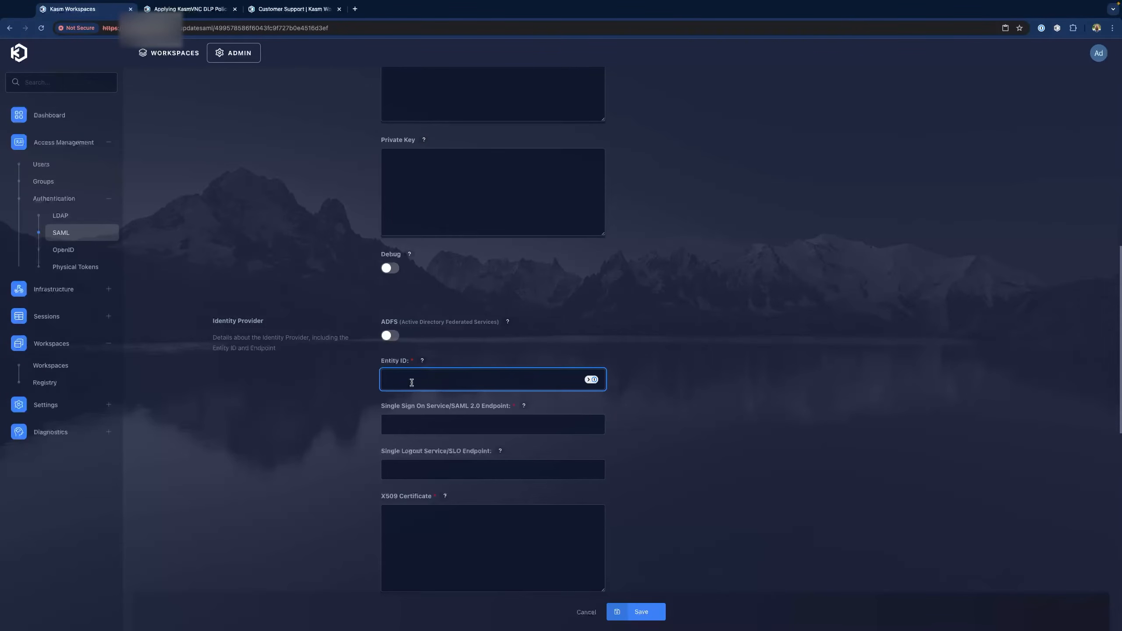
{"action": "type", "text": "placeholder"}
{"action": "key", "text": "Tab"}
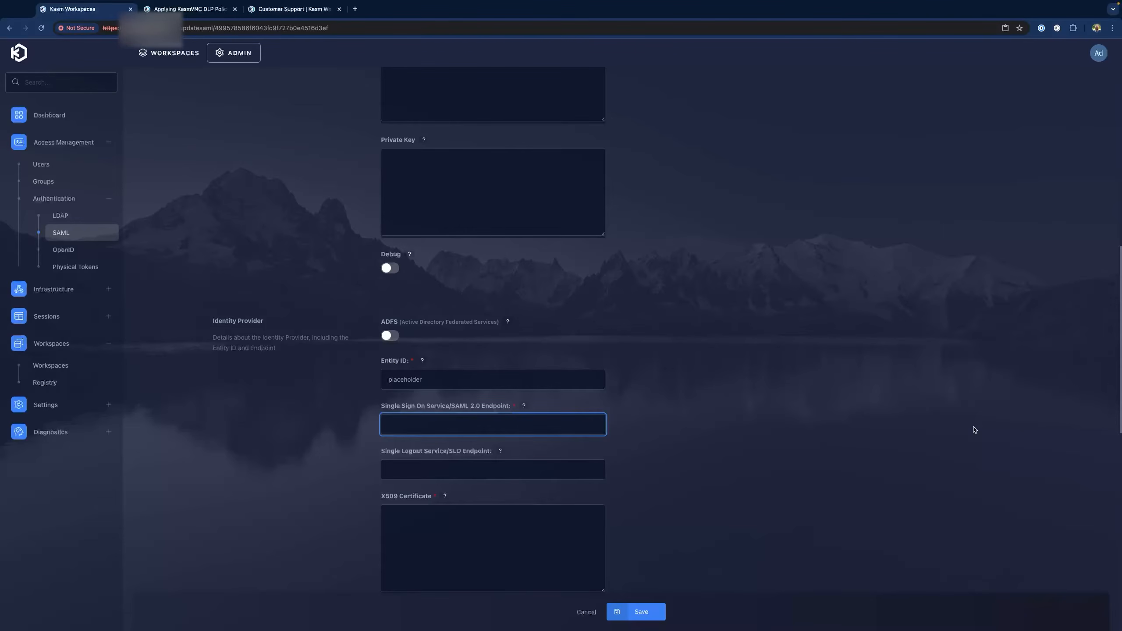
{"action": "type", "text": "https://www.kams"}
{"action": "key", "text": "BackSpace"}
{"action": "type", "text": "web.com"}
{"action": "key", "text": "Left"}
{"action": "type", "text": "s"}
{"action": "left_click", "coordinate": [459, 537]}
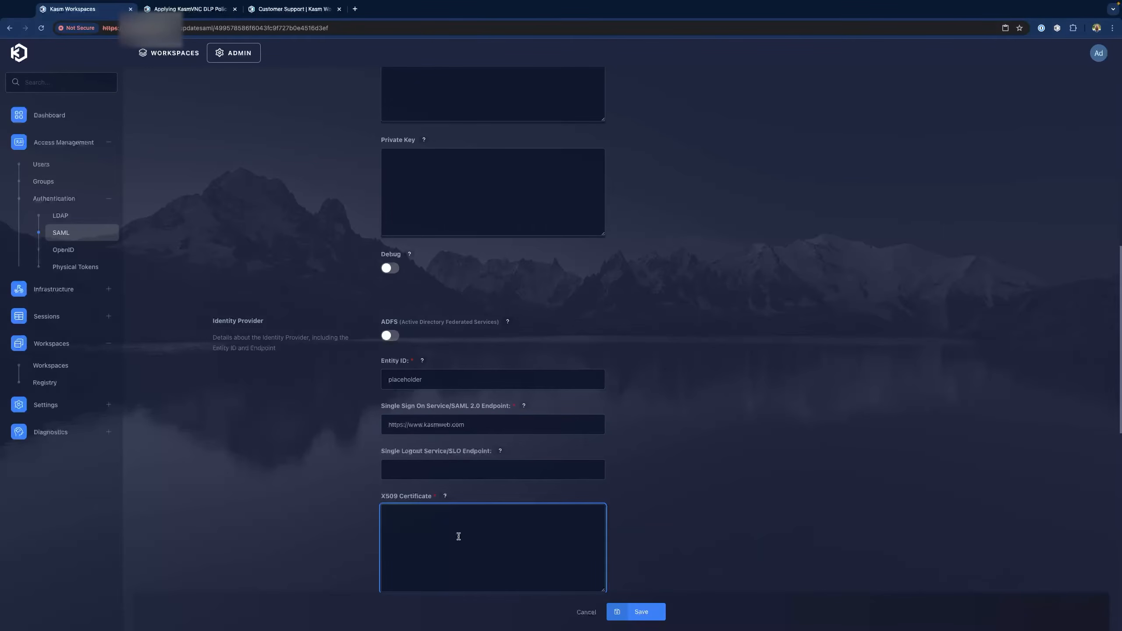
{"action": "type", "text": "placeholder"}
{"action": "left_click", "coordinate": [648, 612]}
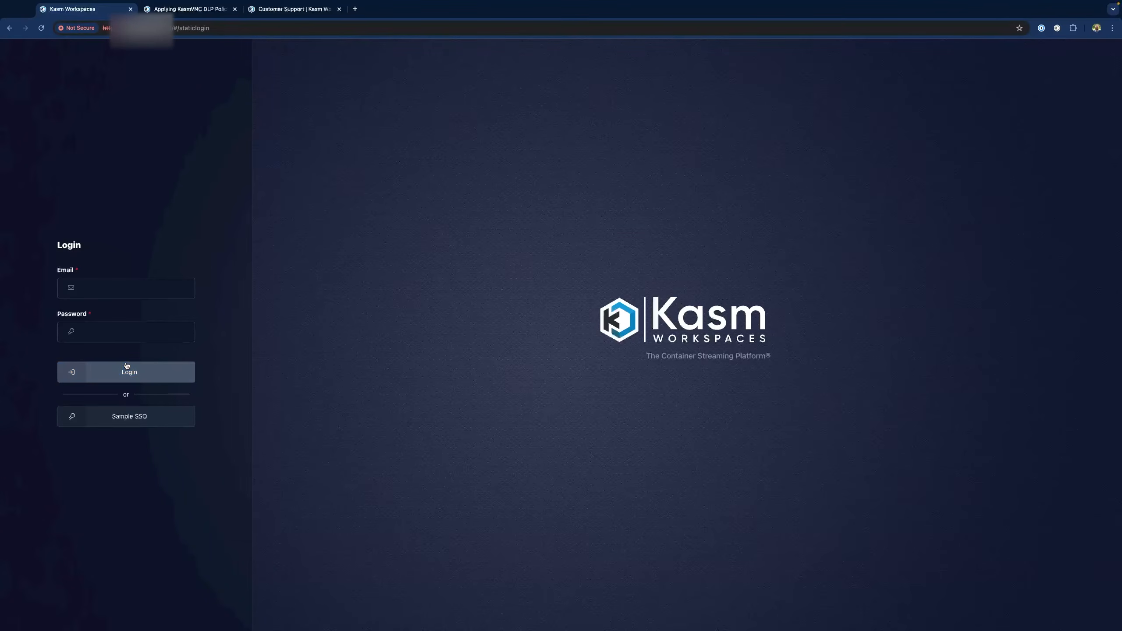
{"action": "left_click", "coordinate": [125, 419]}
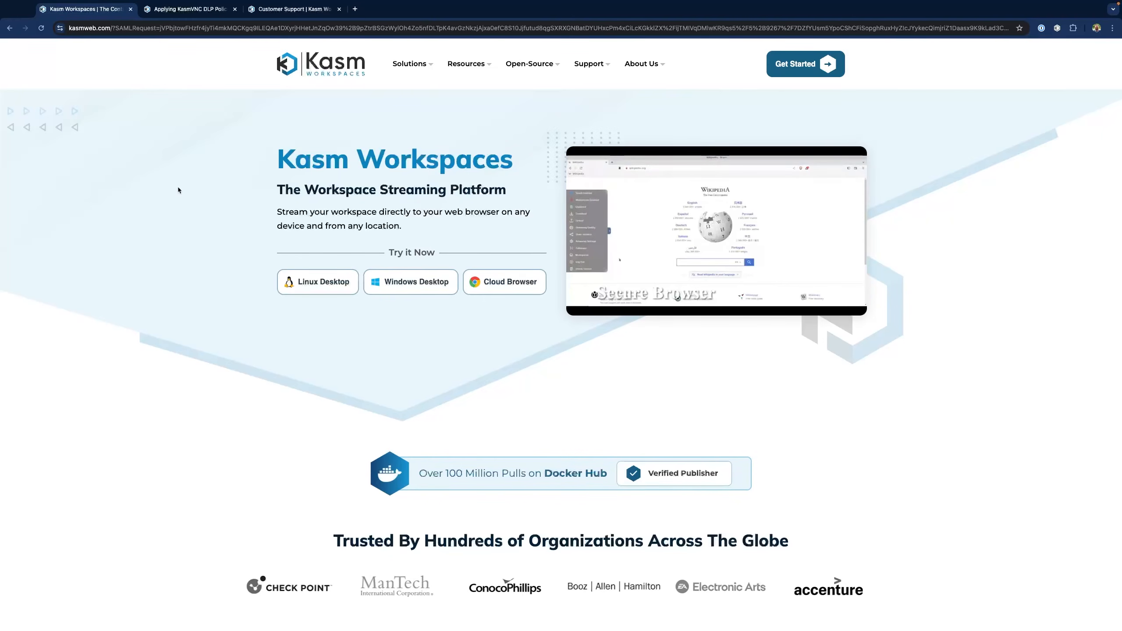
{"action": "left_click", "coordinate": [9, 29]}
{"action": "left_click", "coordinate": [191, 31]}
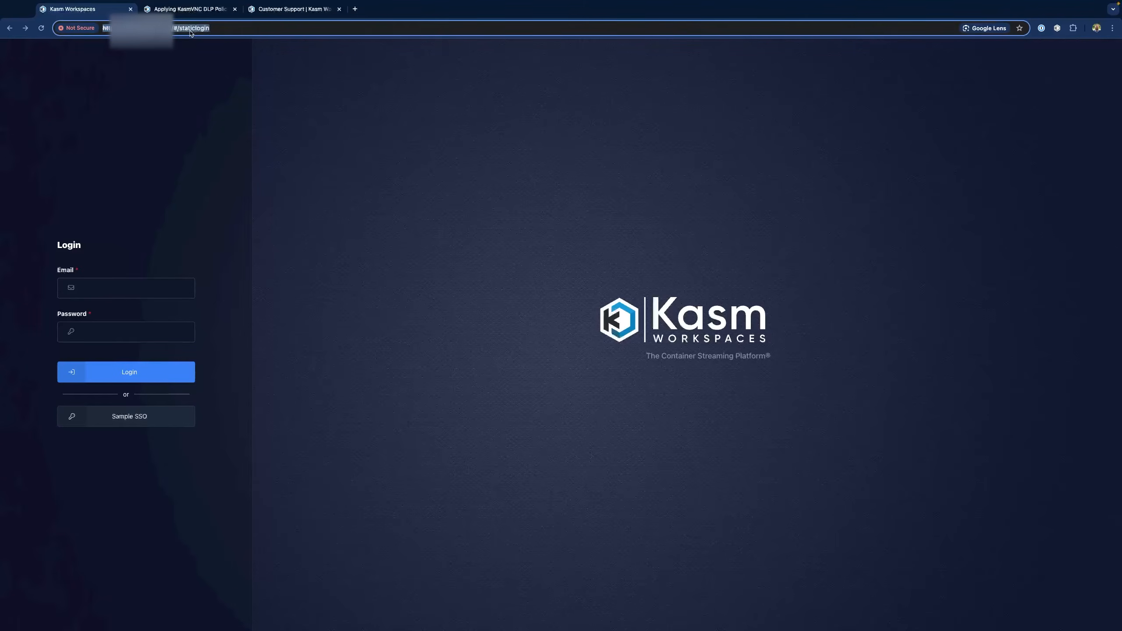
{"action": "left_click", "coordinate": [213, 31]}
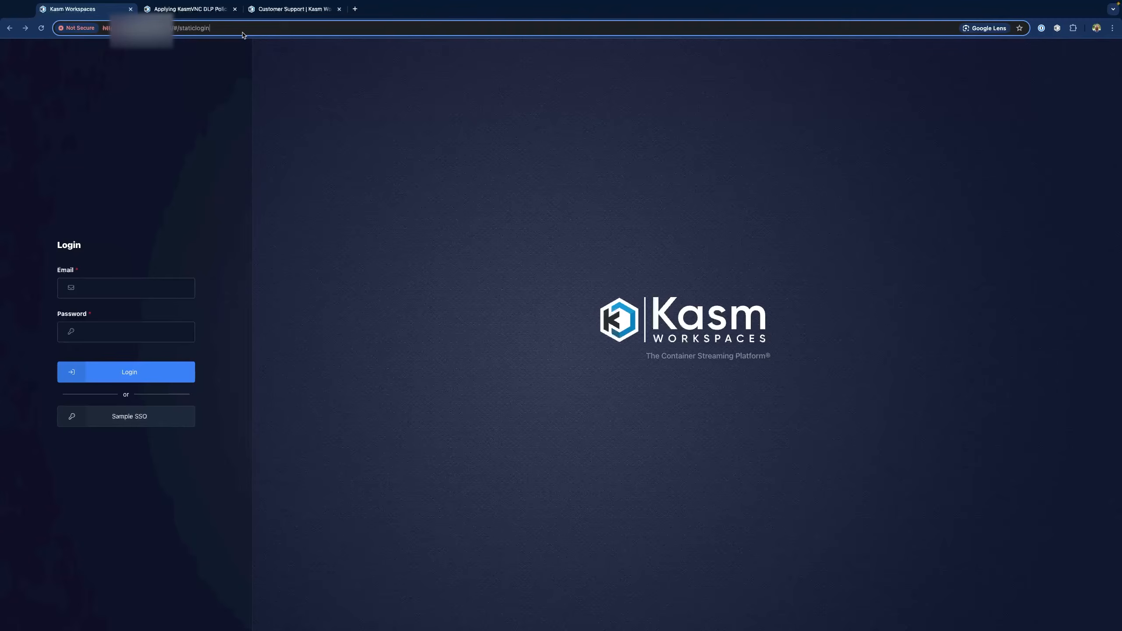
{"action": "key", "text": "alt+BackSpace"}
{"action": "type", "text": "login"}
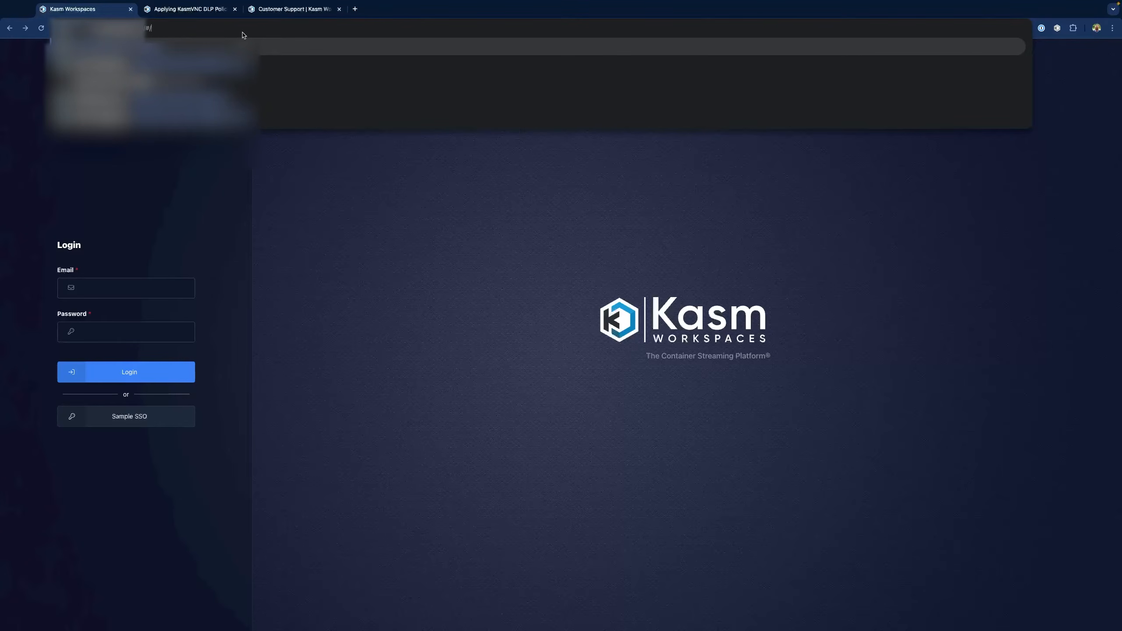
{"action": "type", "text": "login"}
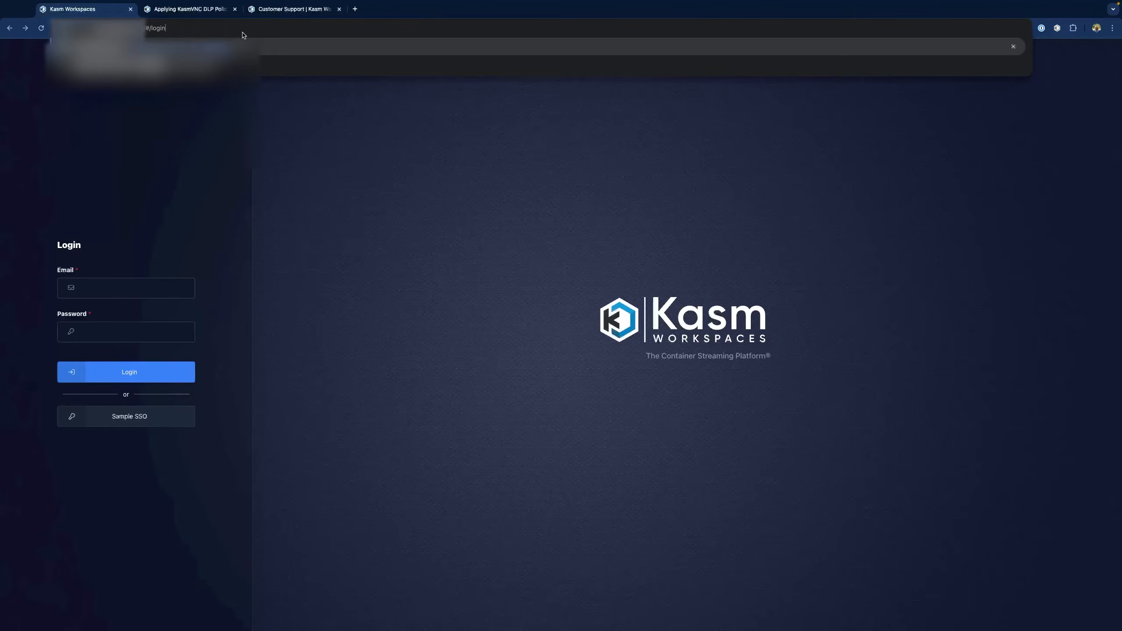
{"action": "key", "text": "Return"}
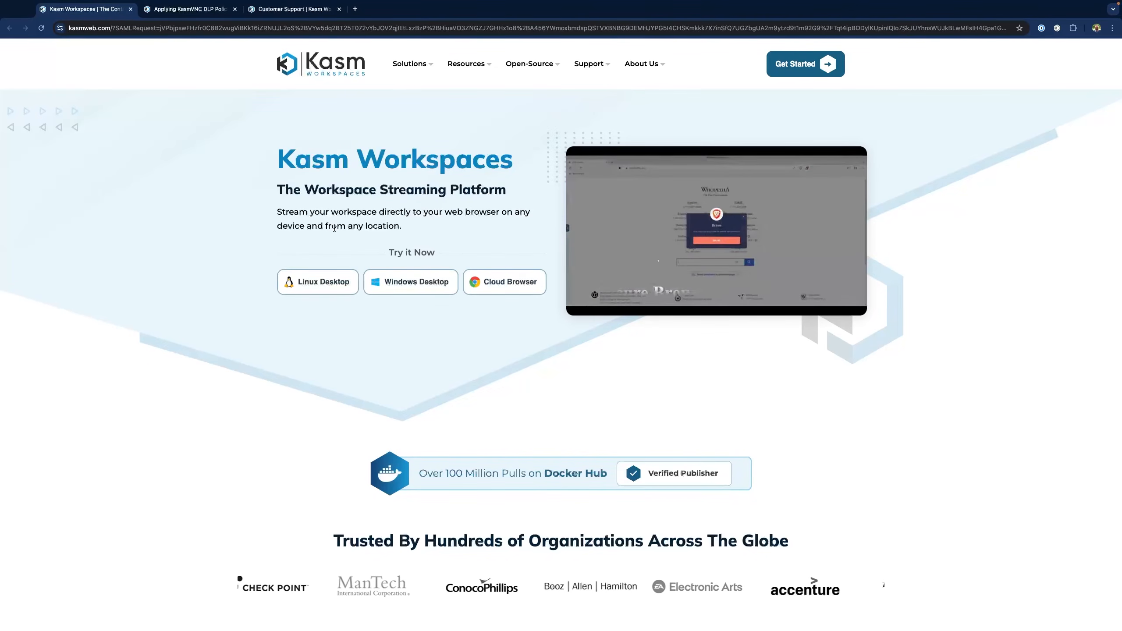
{"action": "left_click", "coordinate": [190, 30]}
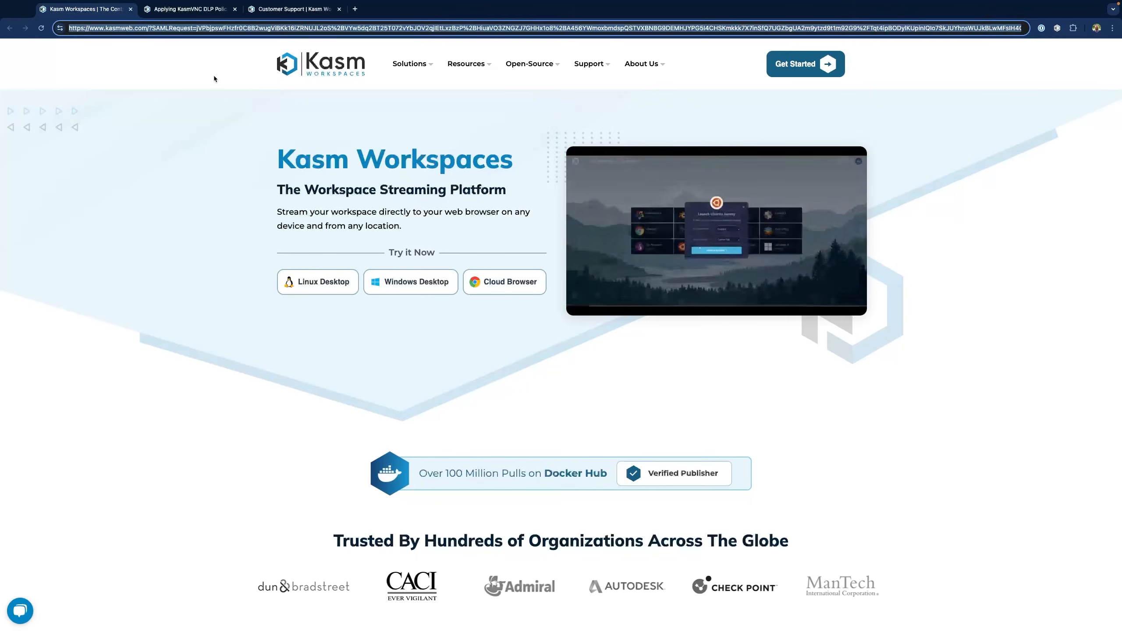
{"action": "key", "text": "ctrl+v"}
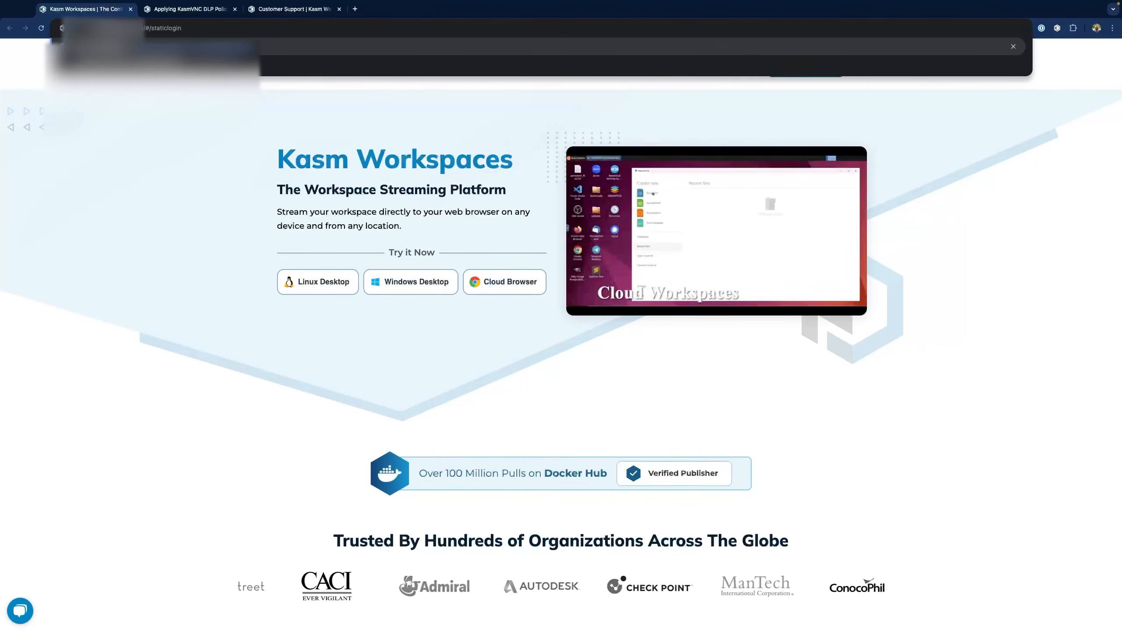
{"action": "key", "text": "Return"}
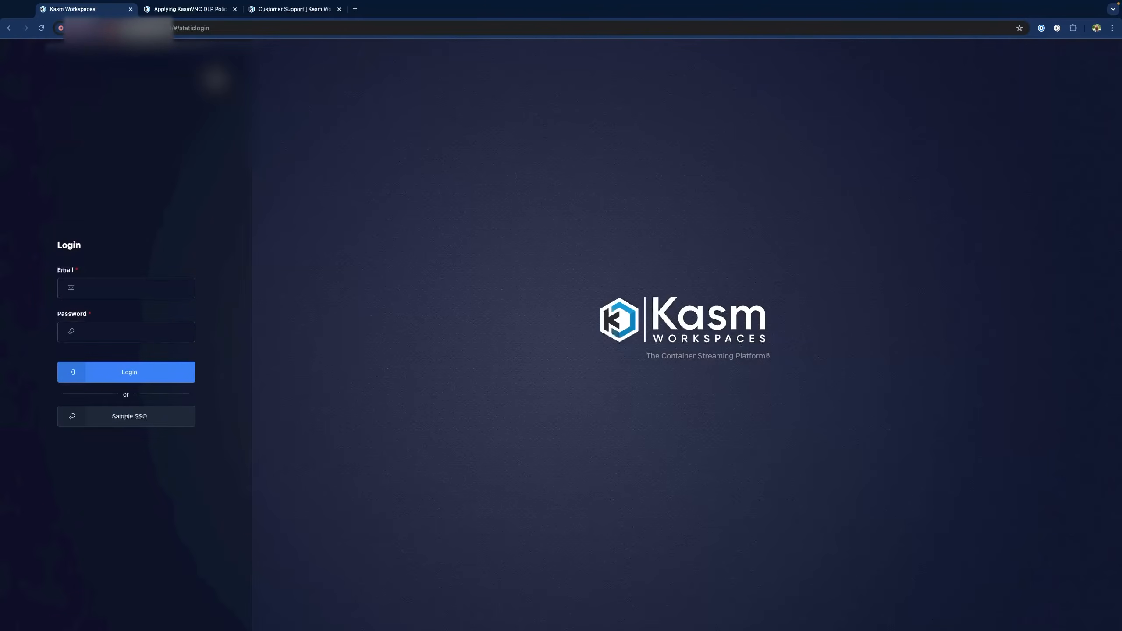
Sign in as administrator and go to Access Management > Authentication > SAML
{"action": "left_click", "coordinate": [138, 290]}
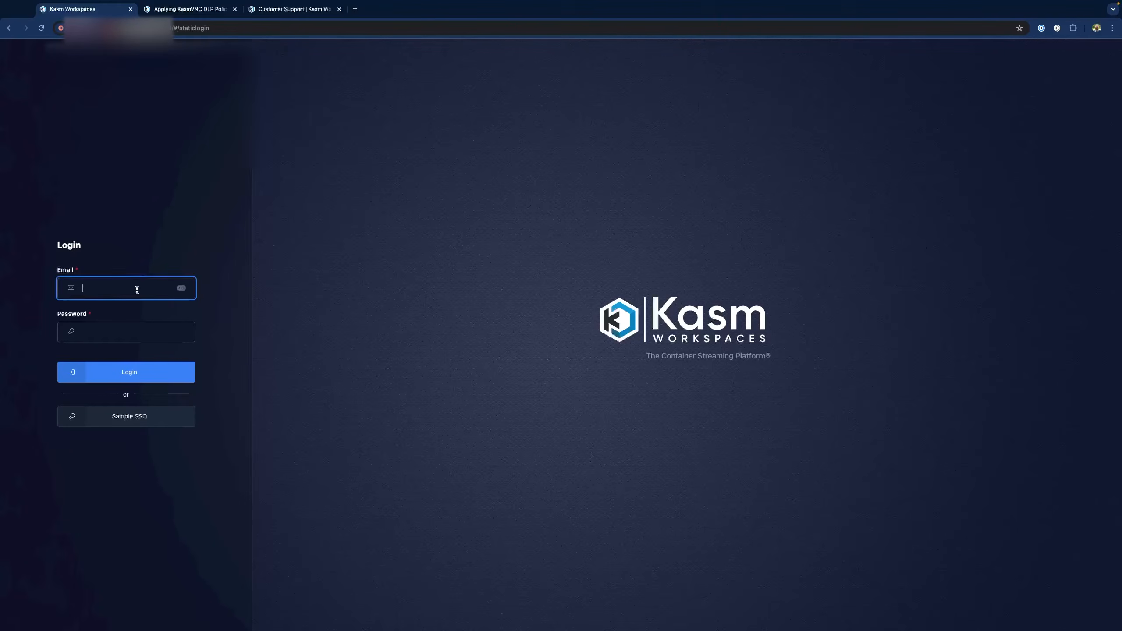
{"action": "left_click", "coordinate": [128, 311]}
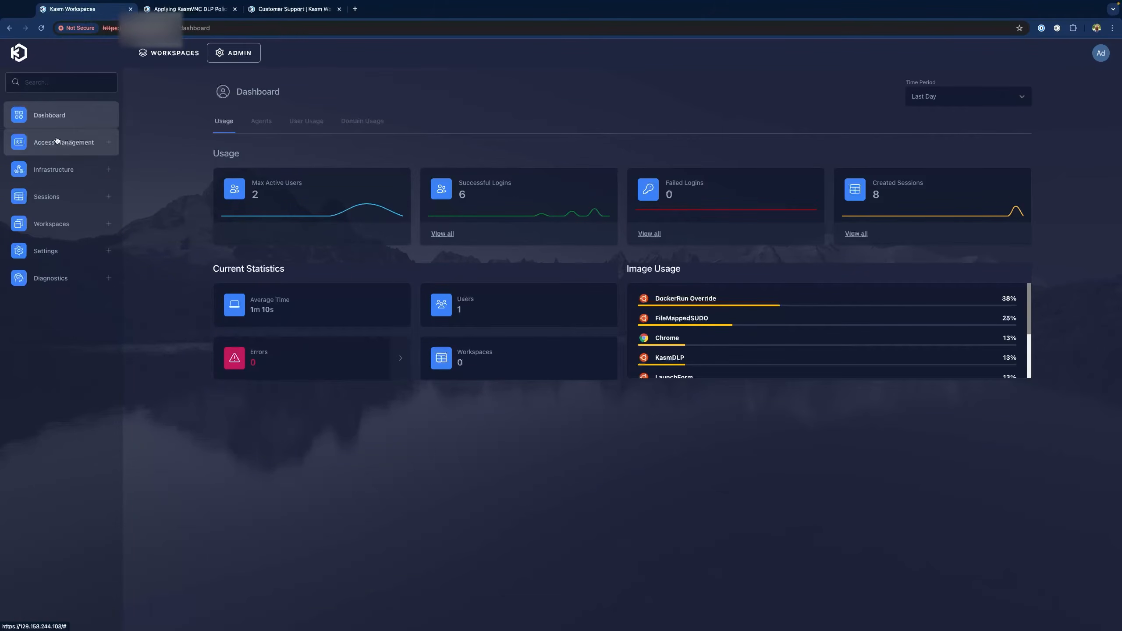
{"action": "left_click", "coordinate": [64, 143]}
{"action": "left_click", "coordinate": [54, 199]}
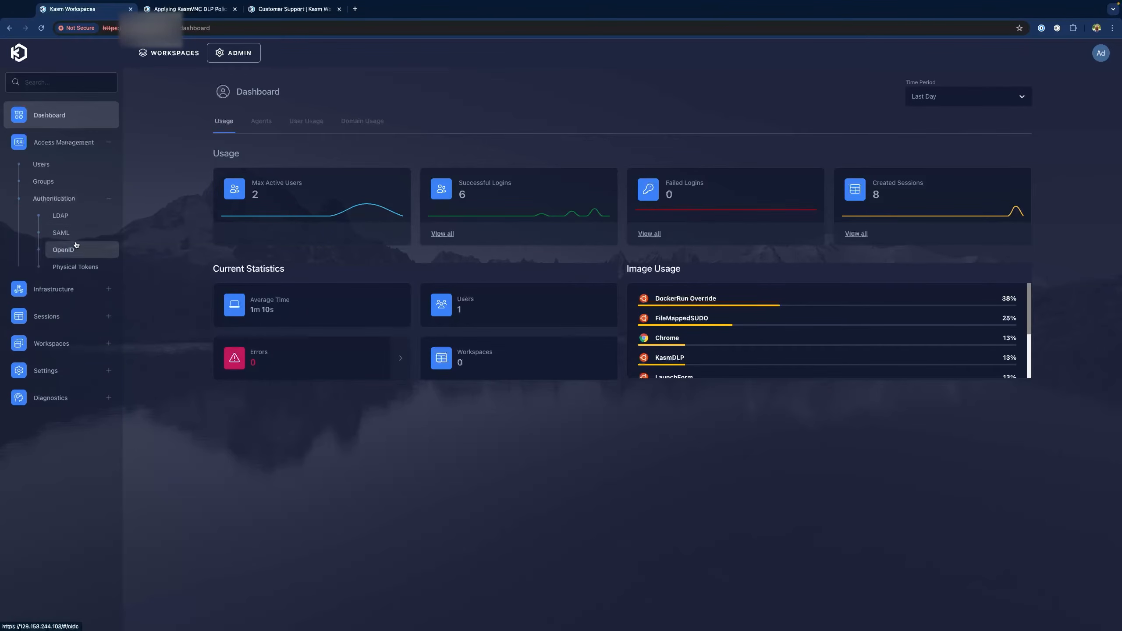
{"action": "left_click", "coordinate": [76, 235]}
Delete the Sample SSO SAML configuration
{"action": "left_click", "coordinate": [224, 193]}
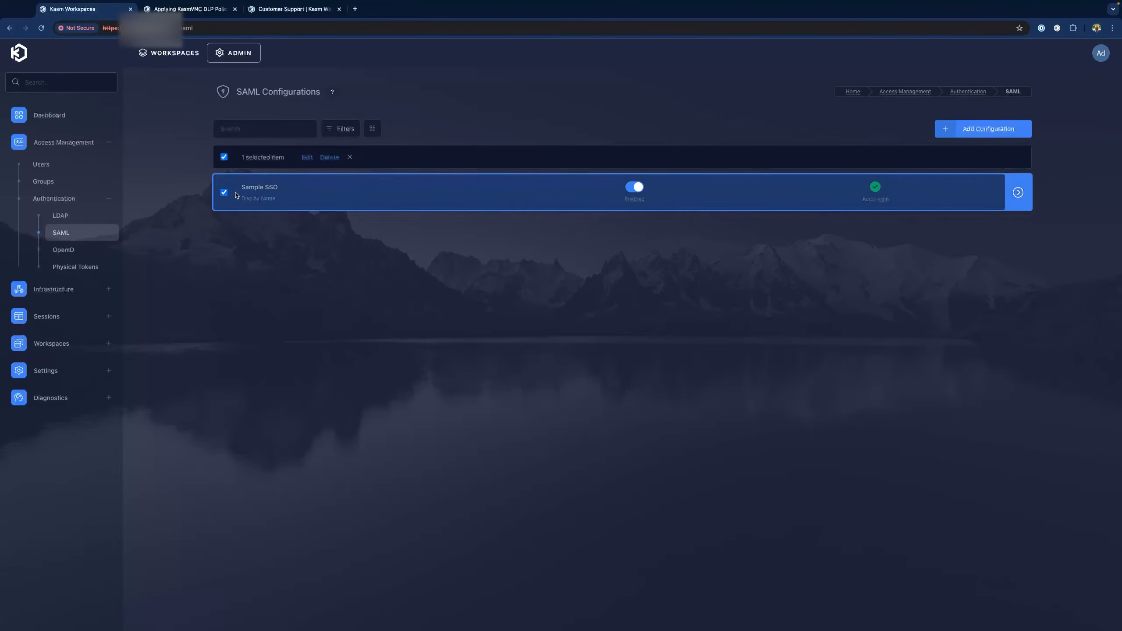
{"action": "left_click", "coordinate": [322, 158]}
{"action": "left_click", "coordinate": [609, 366]}
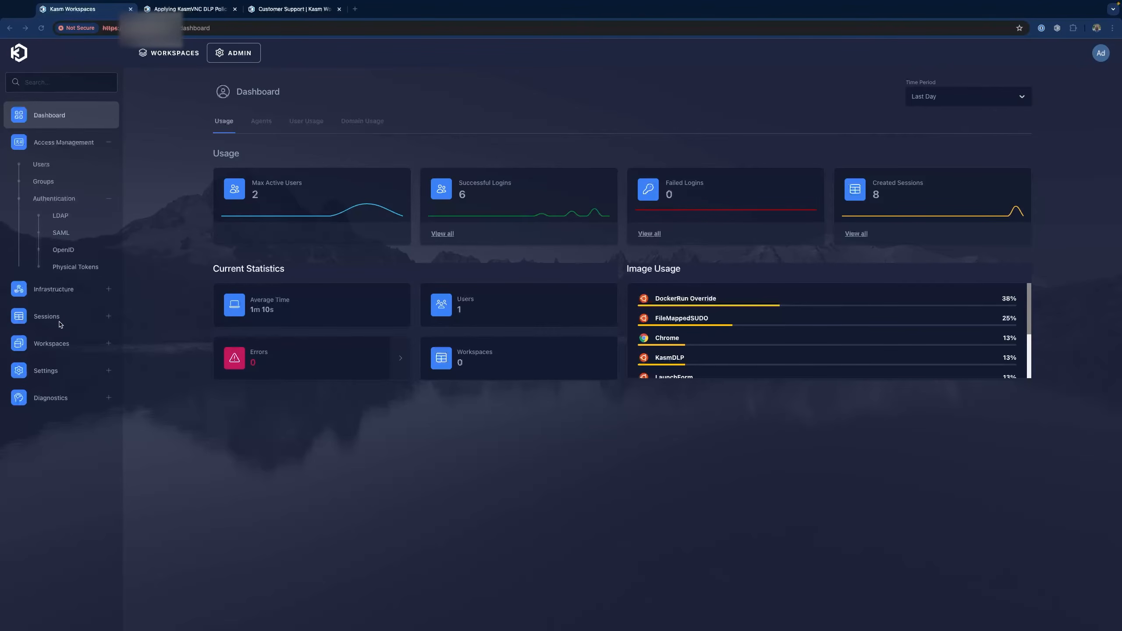
{"action": "left_click", "coordinate": [68, 346]}
Clone the Chrome workspace and rename the copy 'InvalidDockerImage'
{"action": "left_click", "coordinate": [78, 371]}
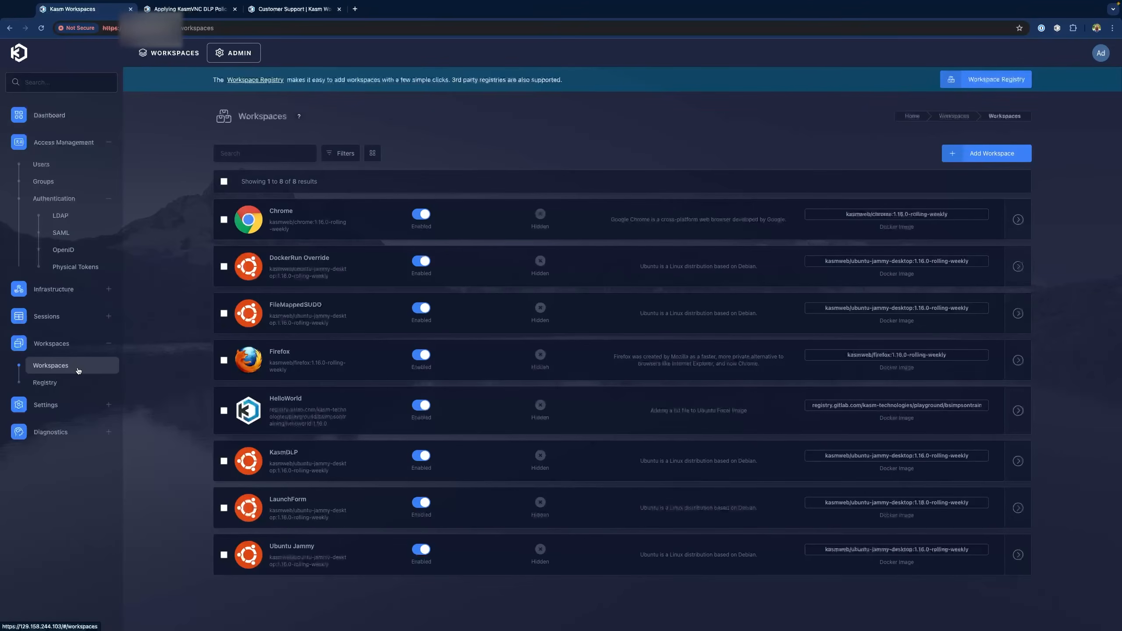
{"action": "left_click", "coordinate": [282, 220]}
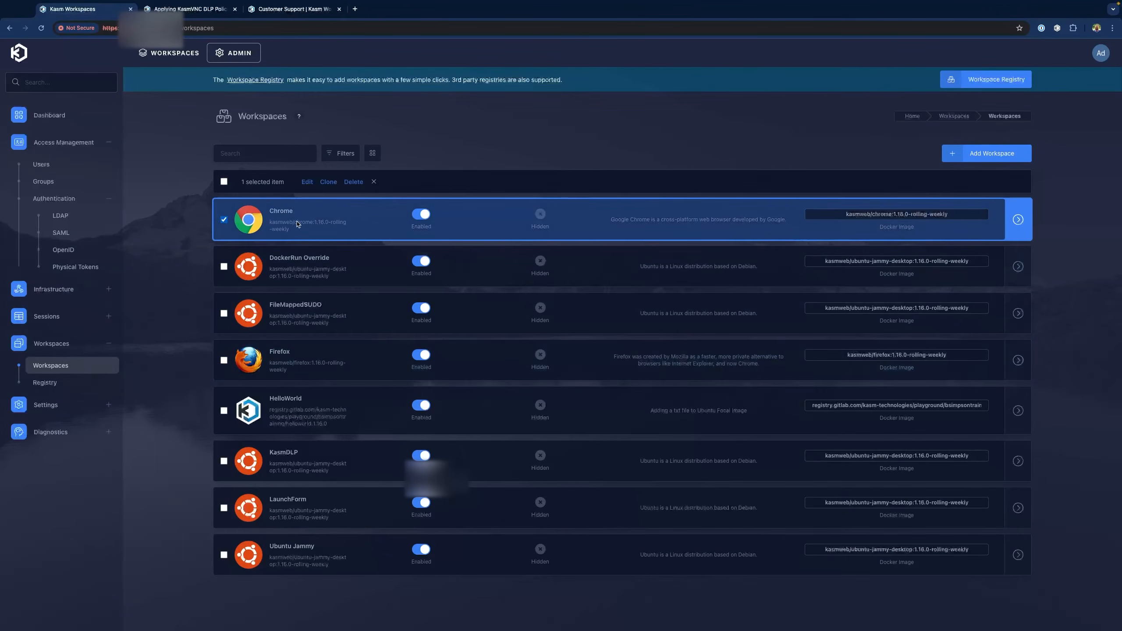
{"action": "left_click", "coordinate": [327, 185]}
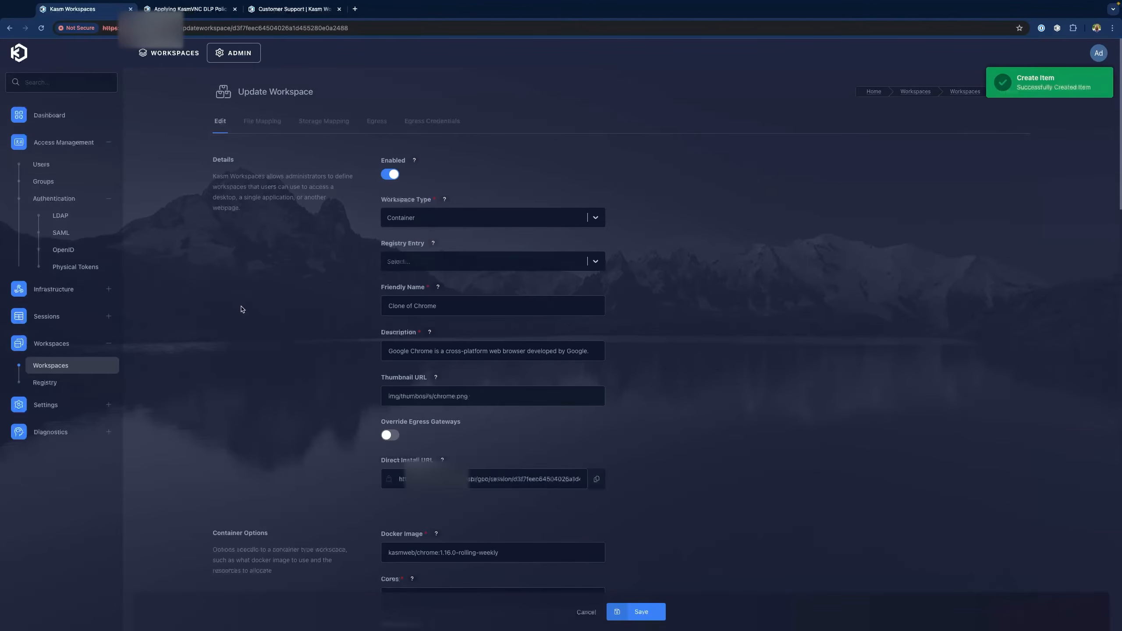
{"action": "triple_click", "coordinate": [492, 308]}
{"action": "key", "text": "BackSpace"}
{"action": "type", "text": "Invalid"}
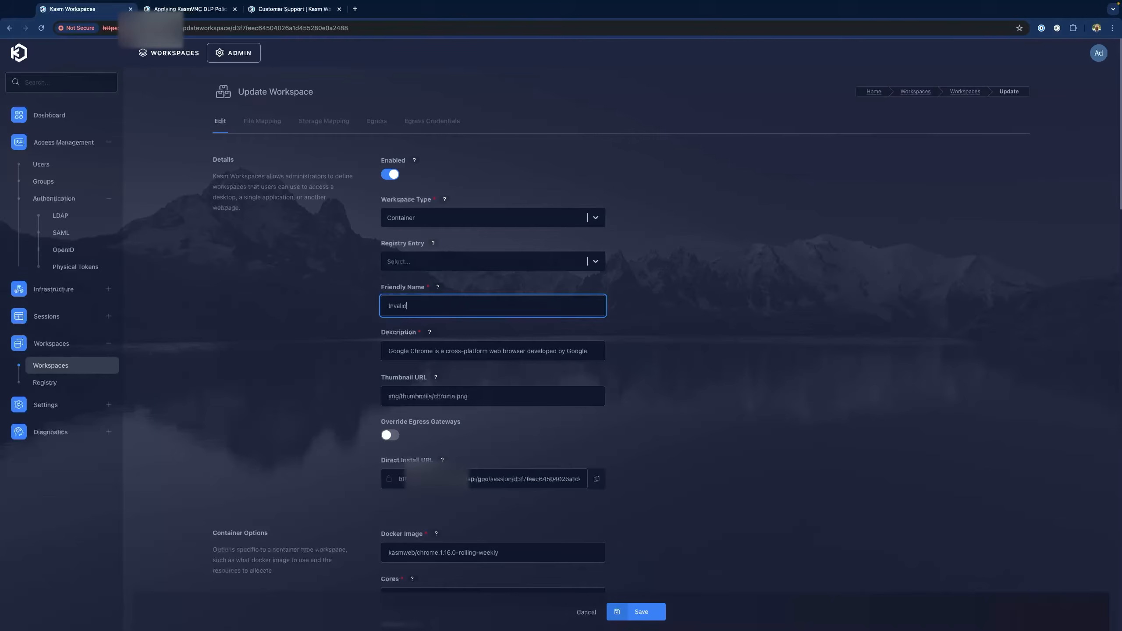
{"action": "type", "text": "DockerImage"}
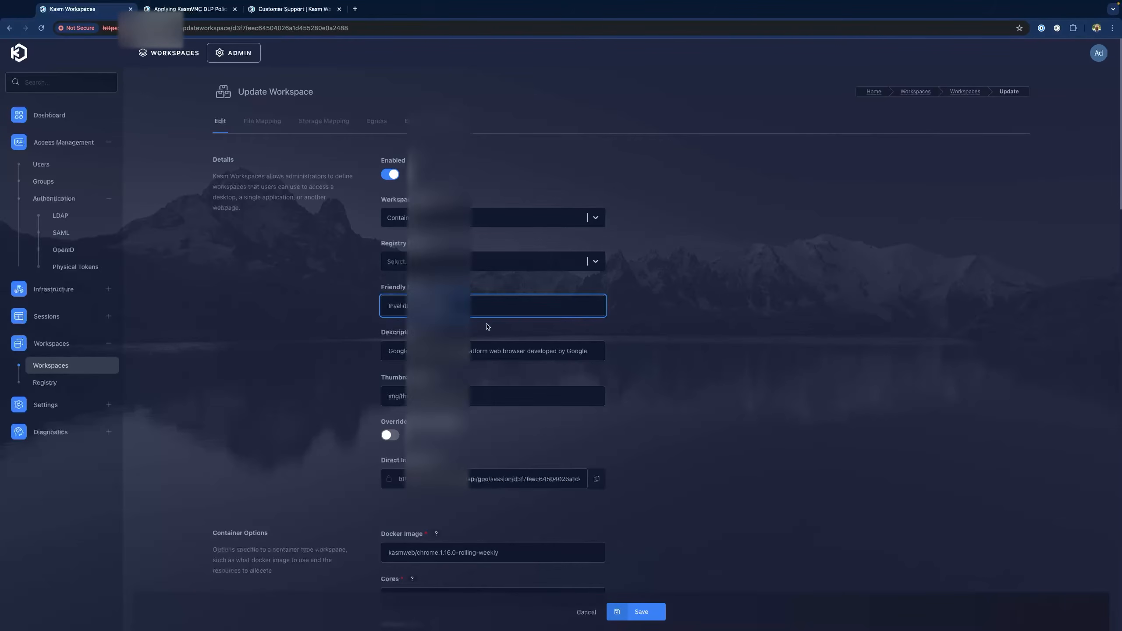
Change its Docker image to kasmweb/chrome:1.16.0-rolling-weeklyxx and save the workspace
{"action": "scroll", "coordinate": [488, 329], "scroll_direction": "down", "scroll_amount": 5}
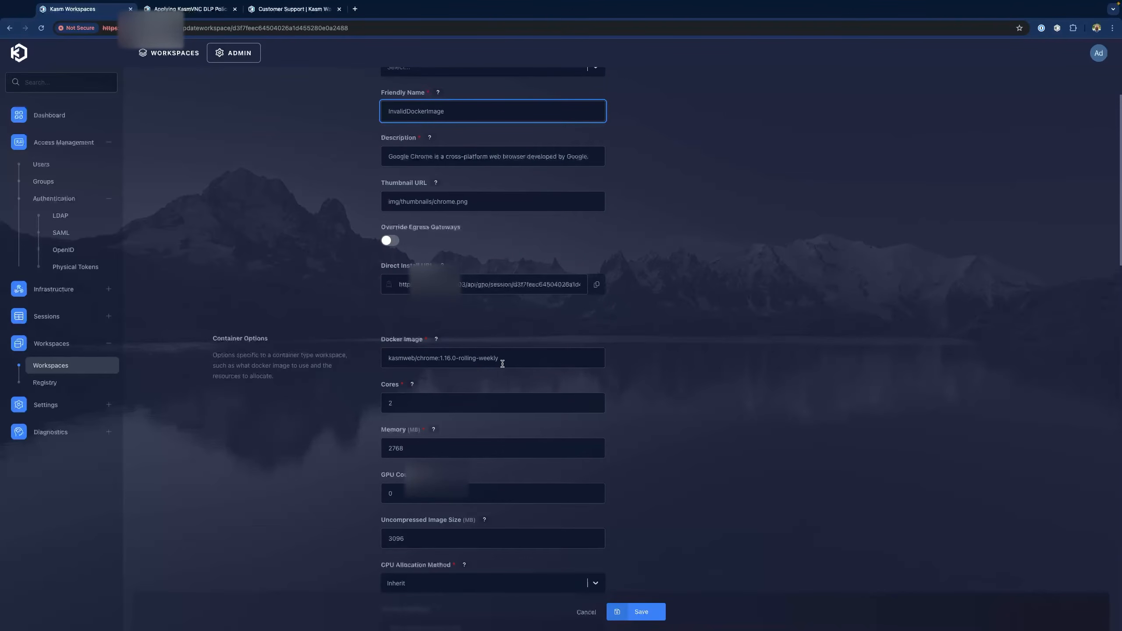
{"action": "left_click", "coordinate": [525, 358]}
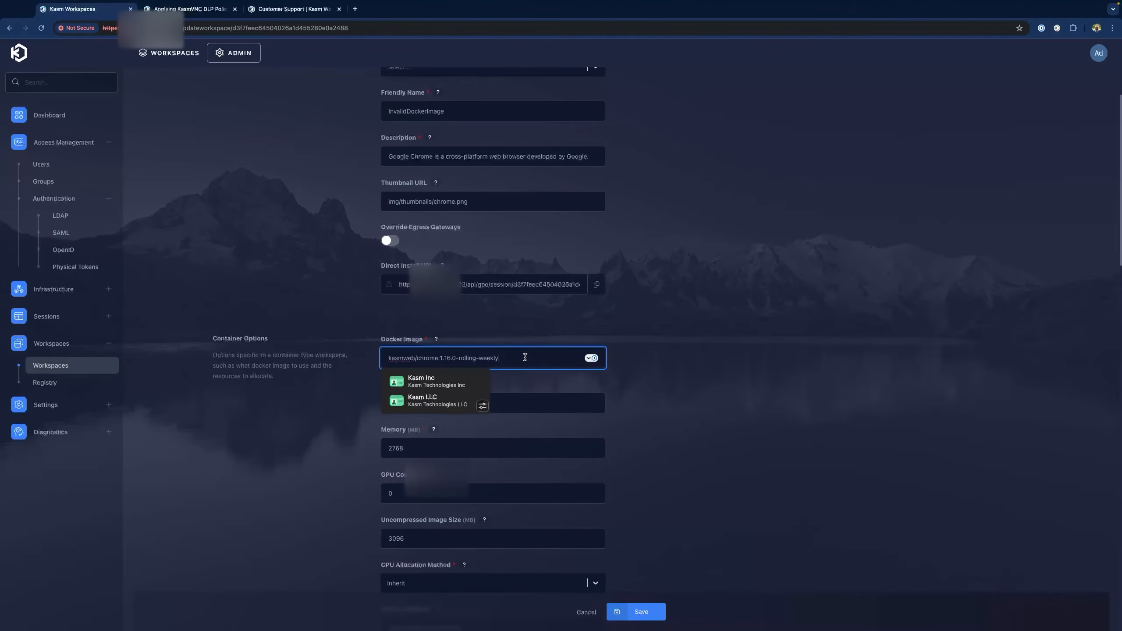
{"action": "type", "text": "xx"}
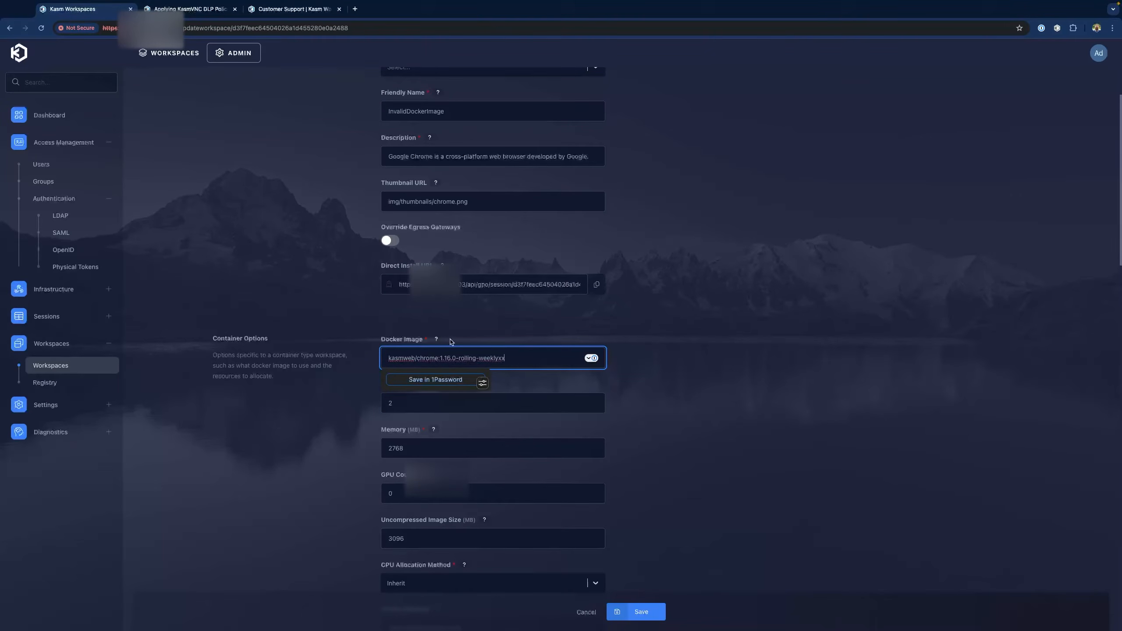
{"action": "left_click", "coordinate": [689, 416]}
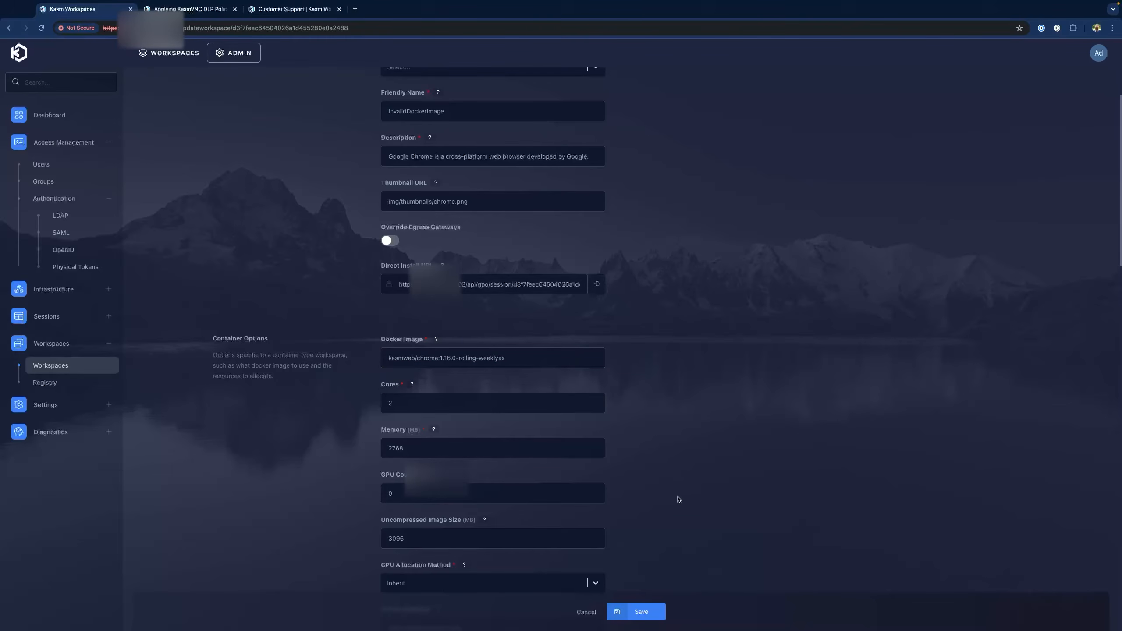
{"action": "left_click", "coordinate": [641, 612]}
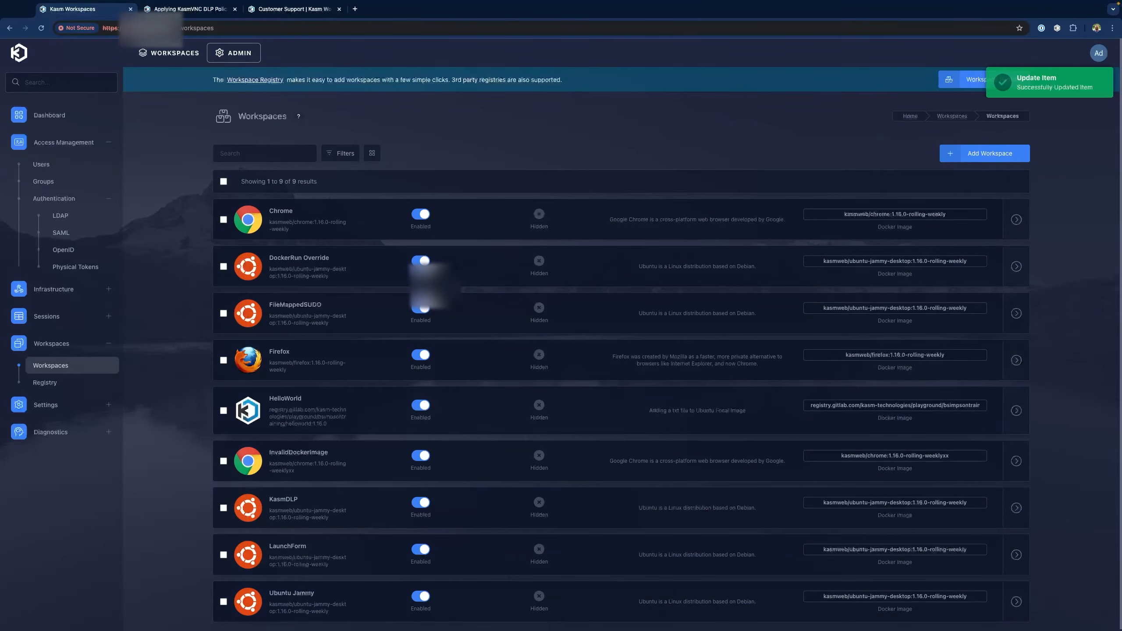
{"action": "left_click", "coordinate": [175, 53]}
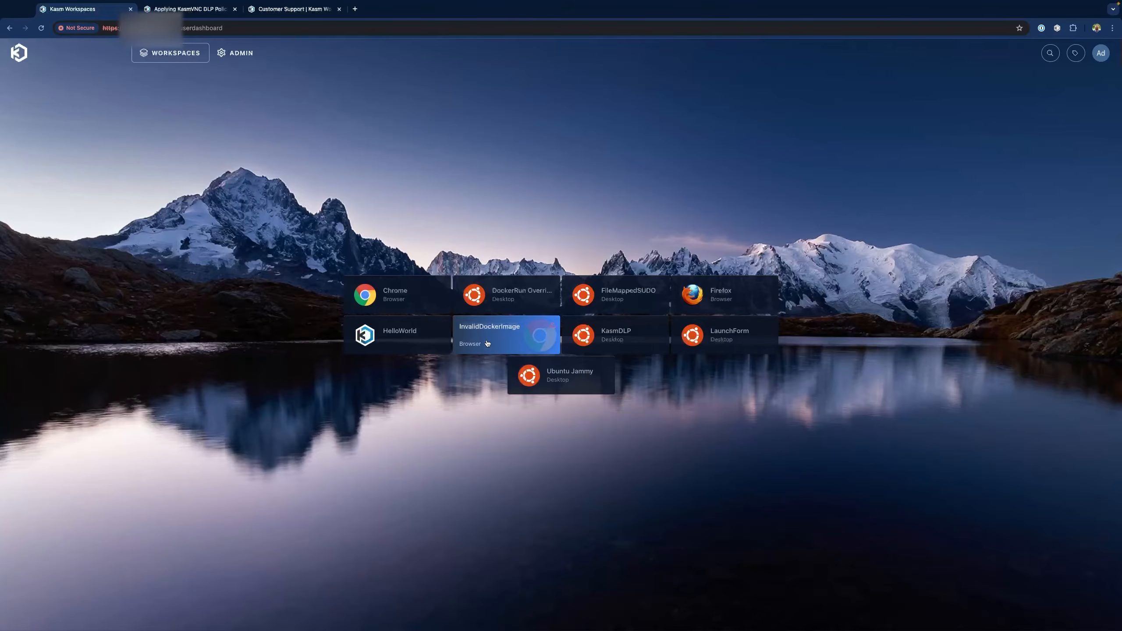
Read InvalidDockerImage's warning that its image isn't on any agent, then go to the admin dashboard
{"action": "mouse_move", "coordinate": [553, 328]}
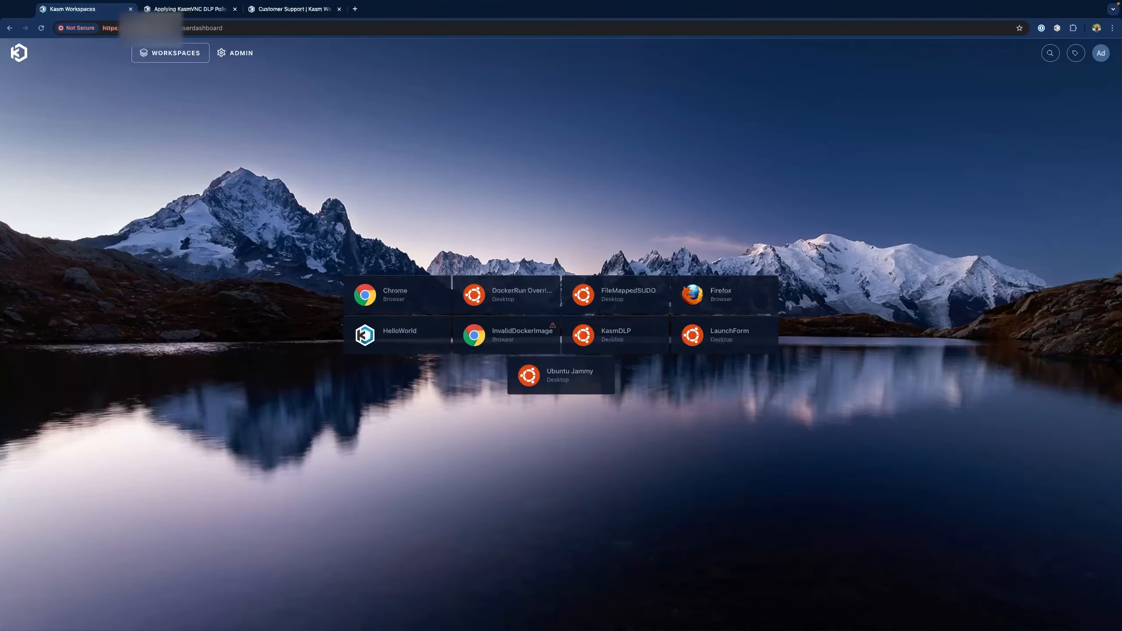
{"action": "left_click", "coordinate": [241, 53]}
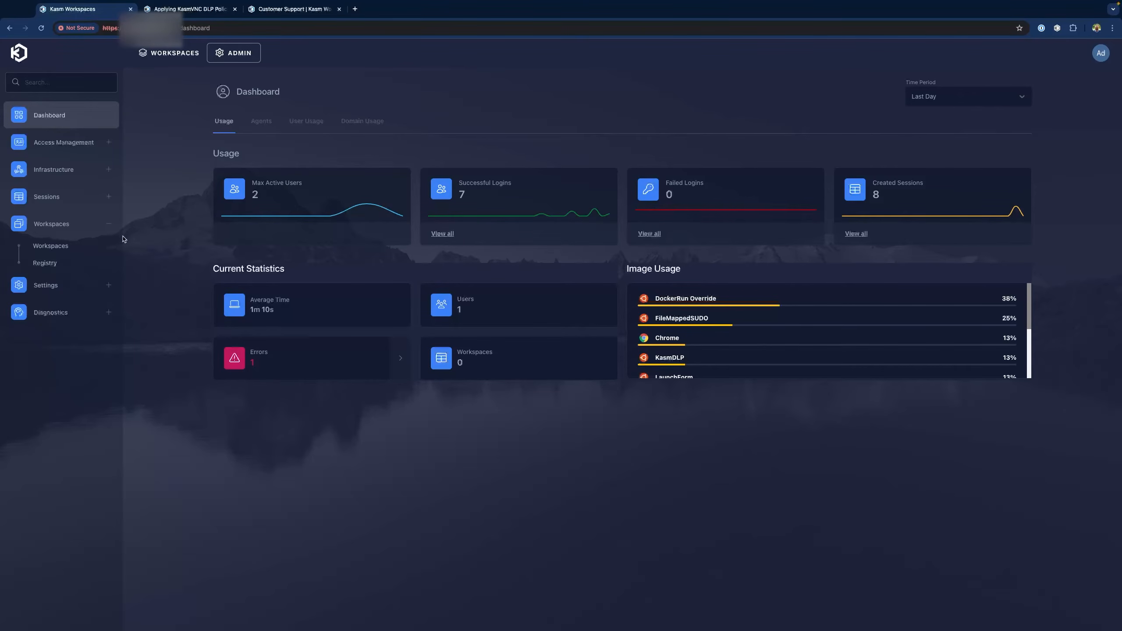
Clone the Firefox workspace and rename the copy 'NoResourcesAvailable'
{"action": "left_click", "coordinate": [67, 252]}
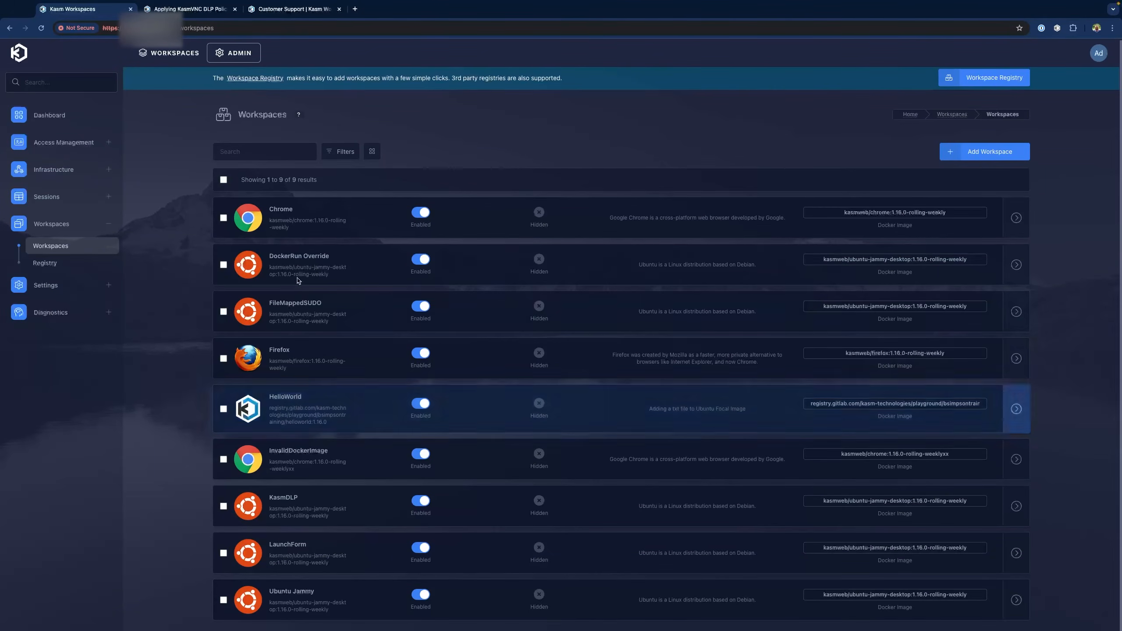
{"action": "left_click", "coordinate": [224, 359]}
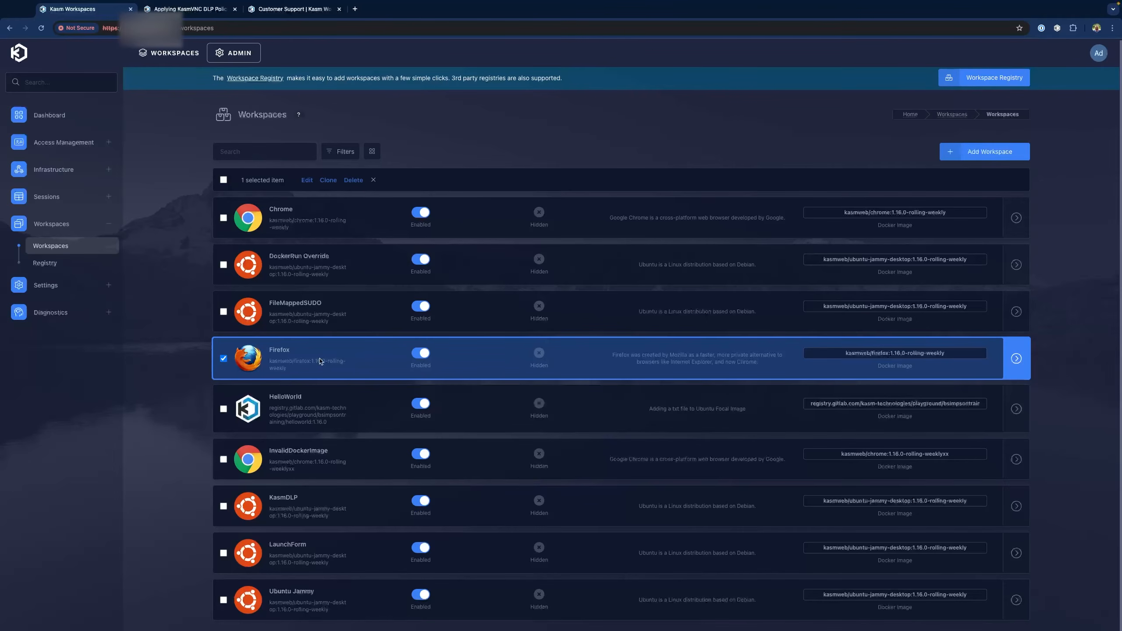
{"action": "left_click", "coordinate": [329, 179]}
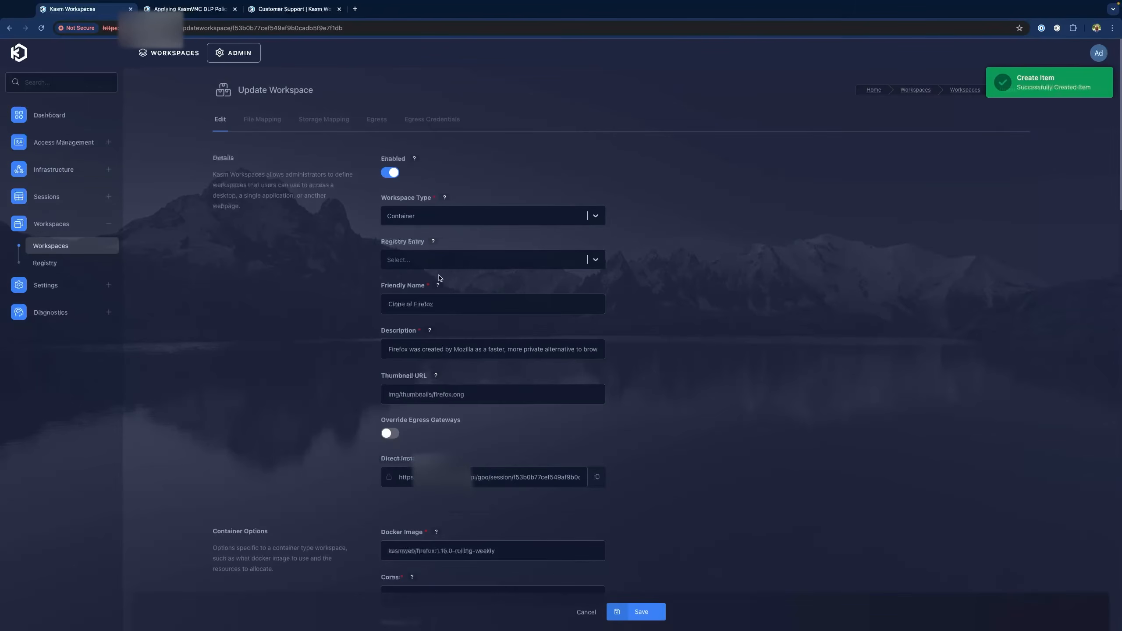
{"action": "triple_click", "coordinate": [448, 307]}
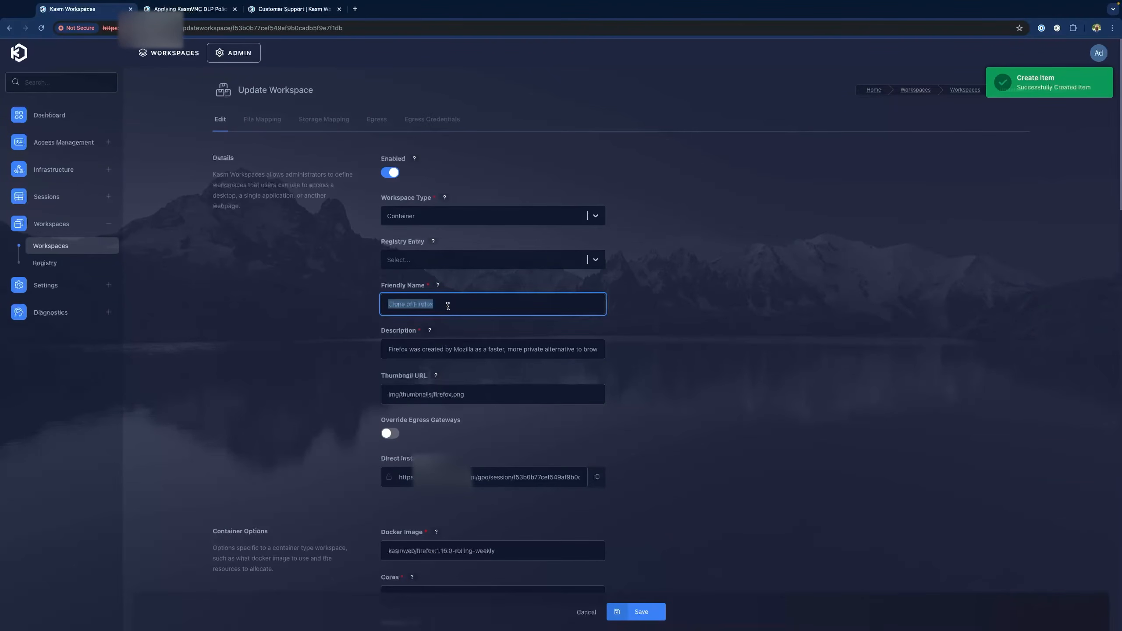
{"action": "type", "text": "NoResourcesAva"}
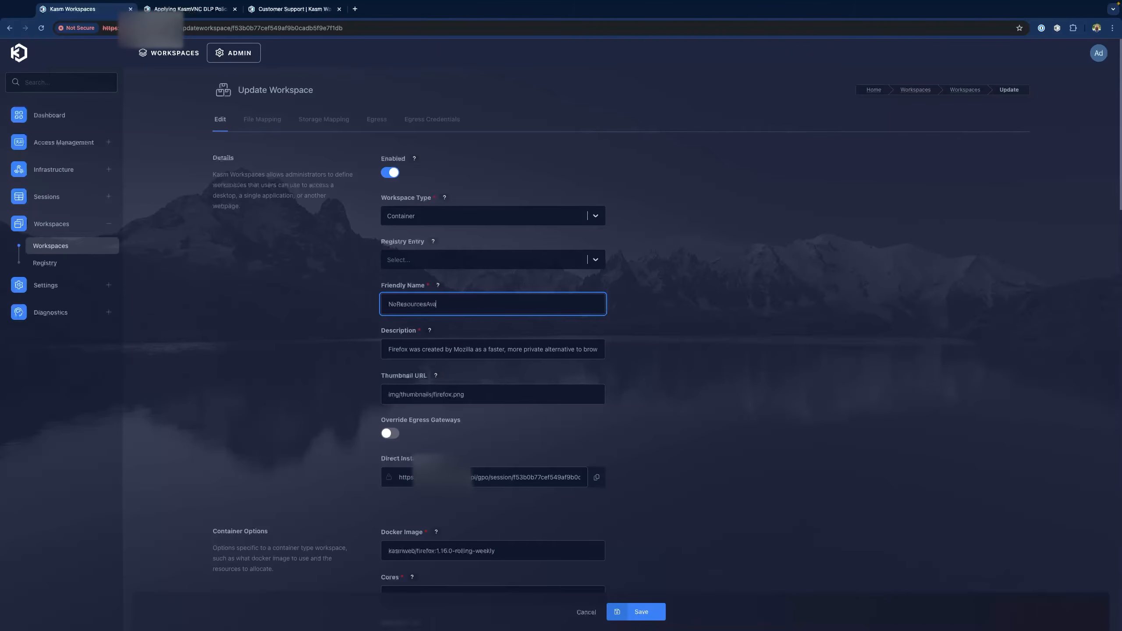
{"action": "type", "text": "ilable"}
Set the clone's cores to 200 and save it
{"action": "scroll", "coordinate": [713, 401], "scroll_direction": "down", "scroll_amount": 3}
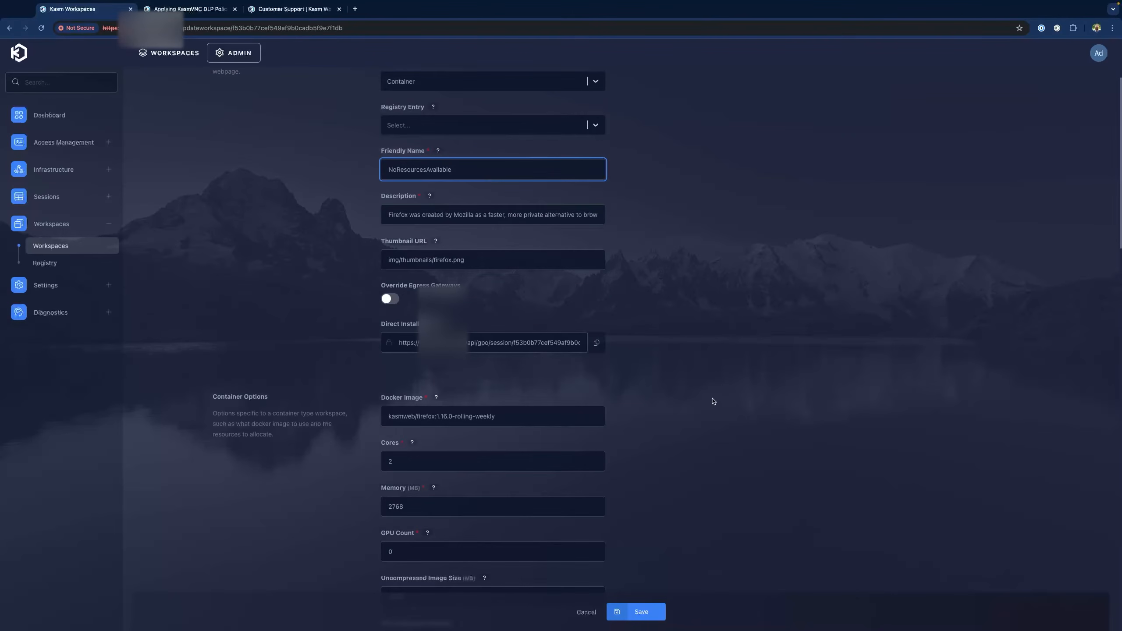
{"action": "scroll", "coordinate": [713, 401], "scroll_direction": "down", "scroll_amount": 1}
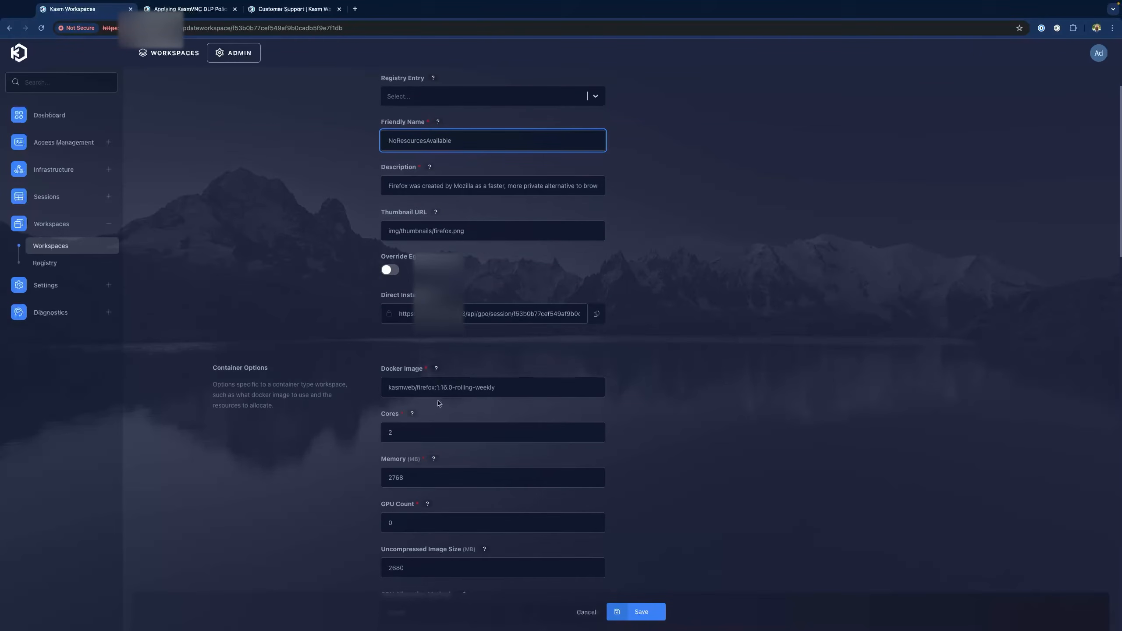
{"action": "scroll", "coordinate": [439, 398], "scroll_direction": "down", "scroll_amount": 1}
{"action": "left_click", "coordinate": [461, 397]}
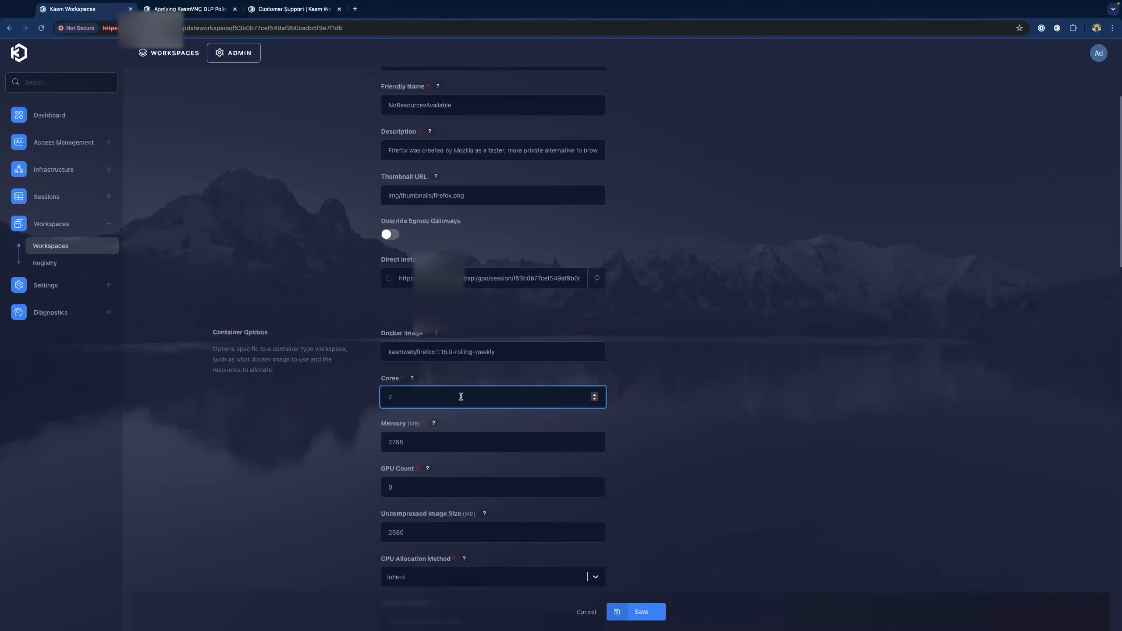
{"action": "type", "text": "00"}
{"action": "left_click", "coordinate": [642, 612]}
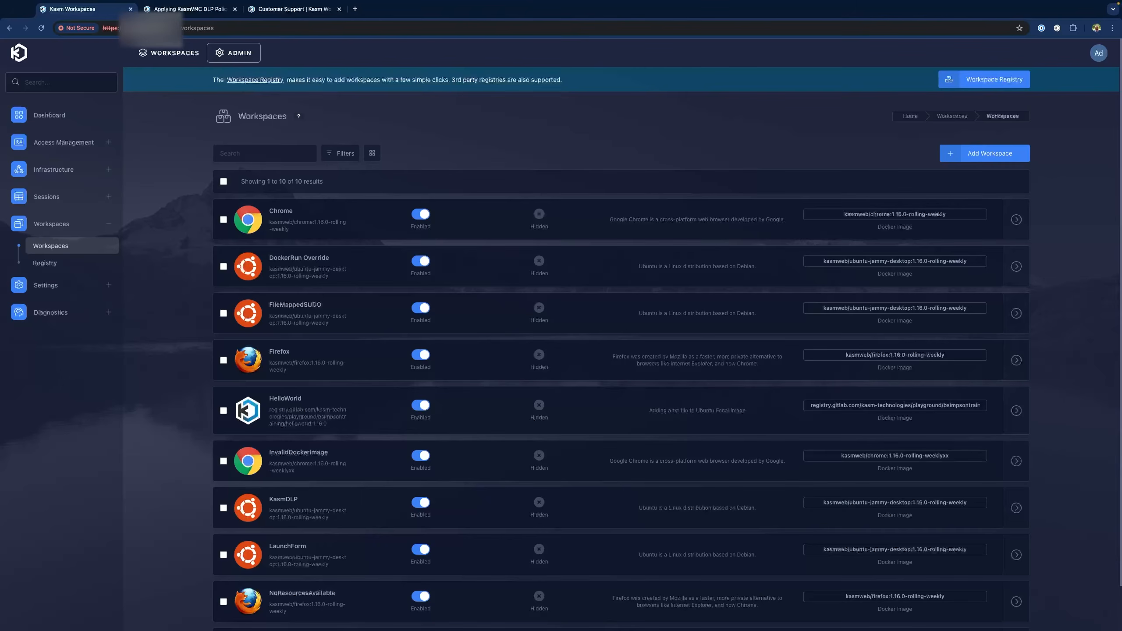
From the user launcher, open the NoResourcesAvailable tile's launch dialog
{"action": "left_click", "coordinate": [163, 55]}
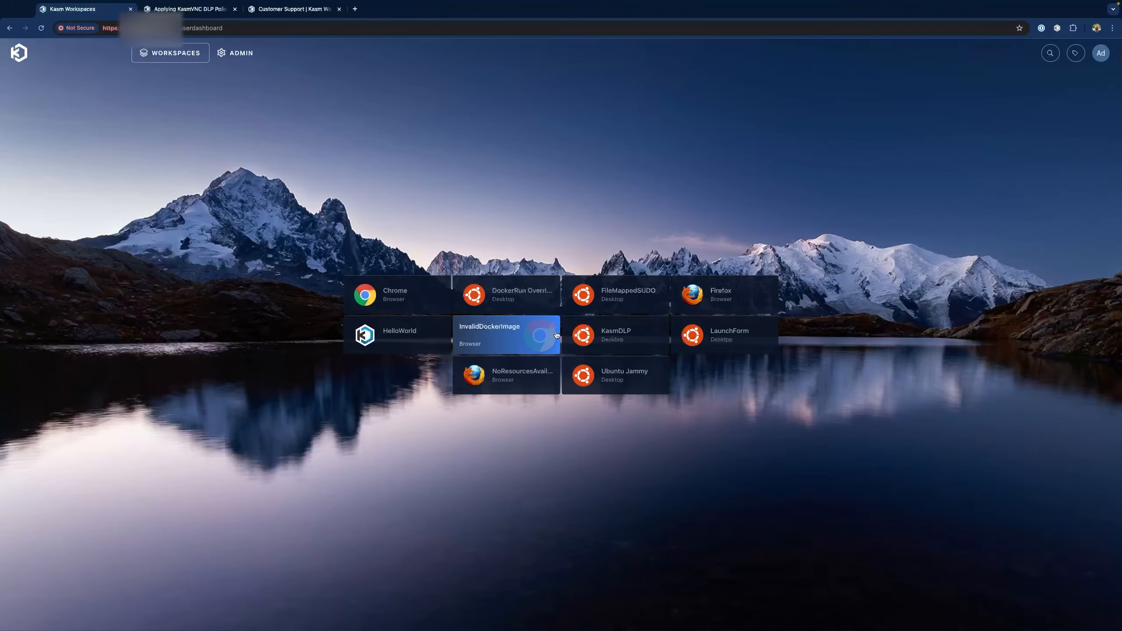
{"action": "mouse_move", "coordinate": [554, 330]}
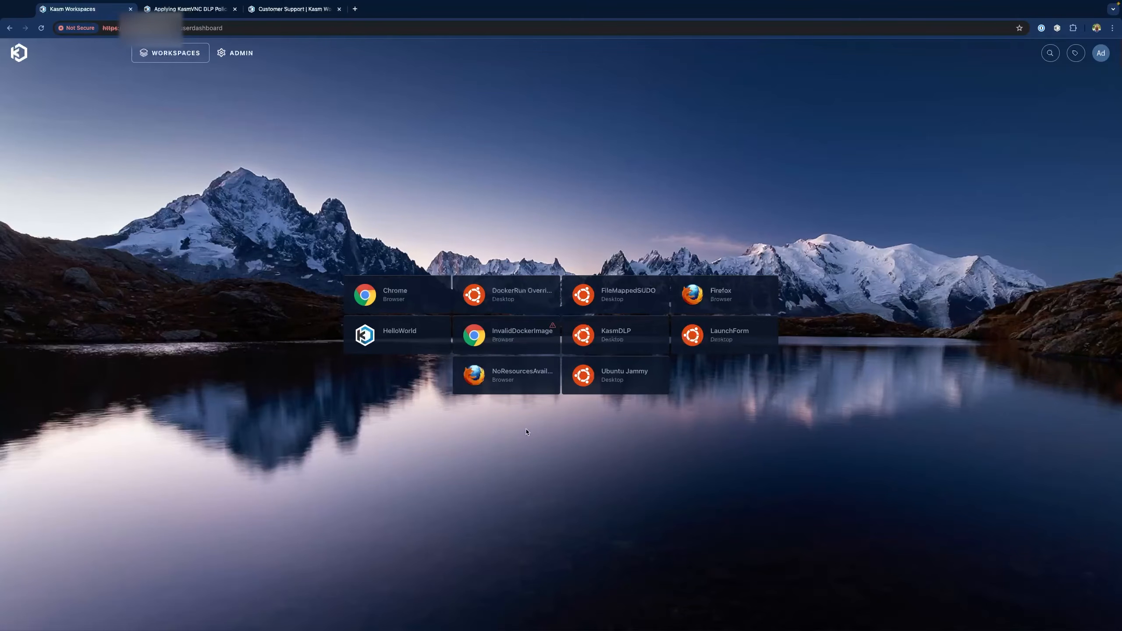
{"action": "left_click", "coordinate": [509, 377]}
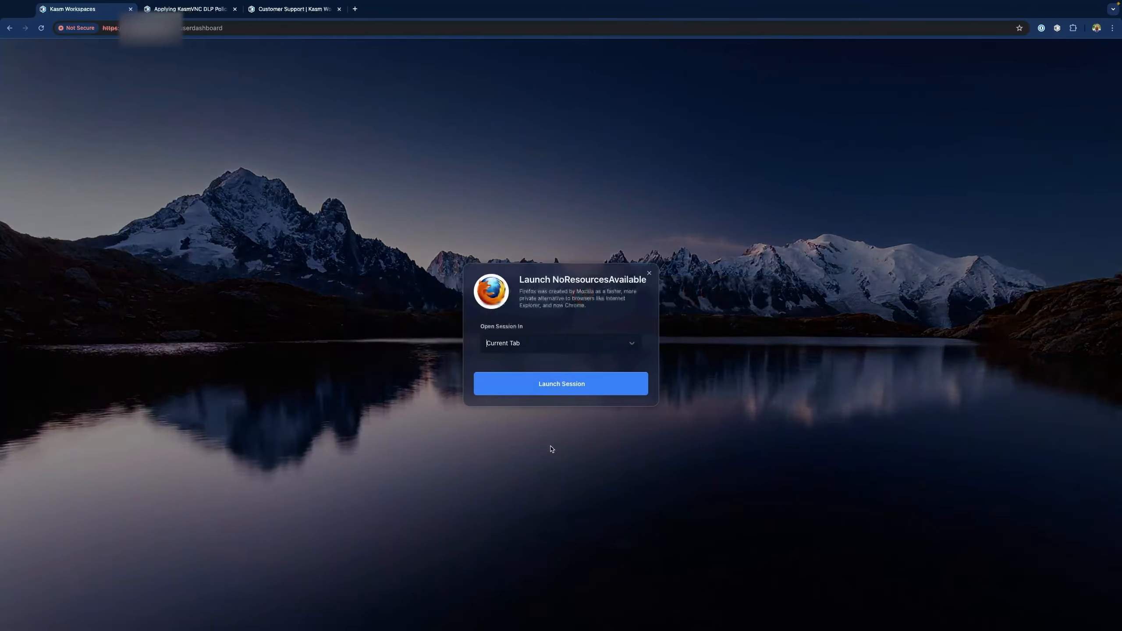
Attempt a NoResourcesAvailable session, note the lack-of-resources error, and close the dialog
{"action": "left_click", "coordinate": [558, 385]}
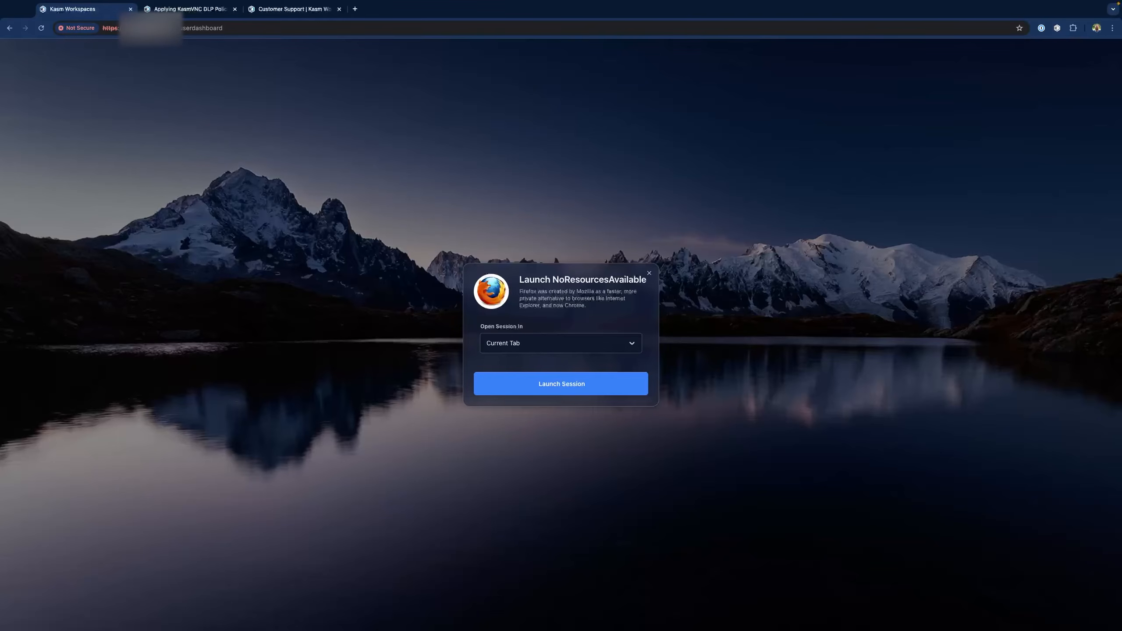
{"action": "left_click", "coordinate": [649, 273]}
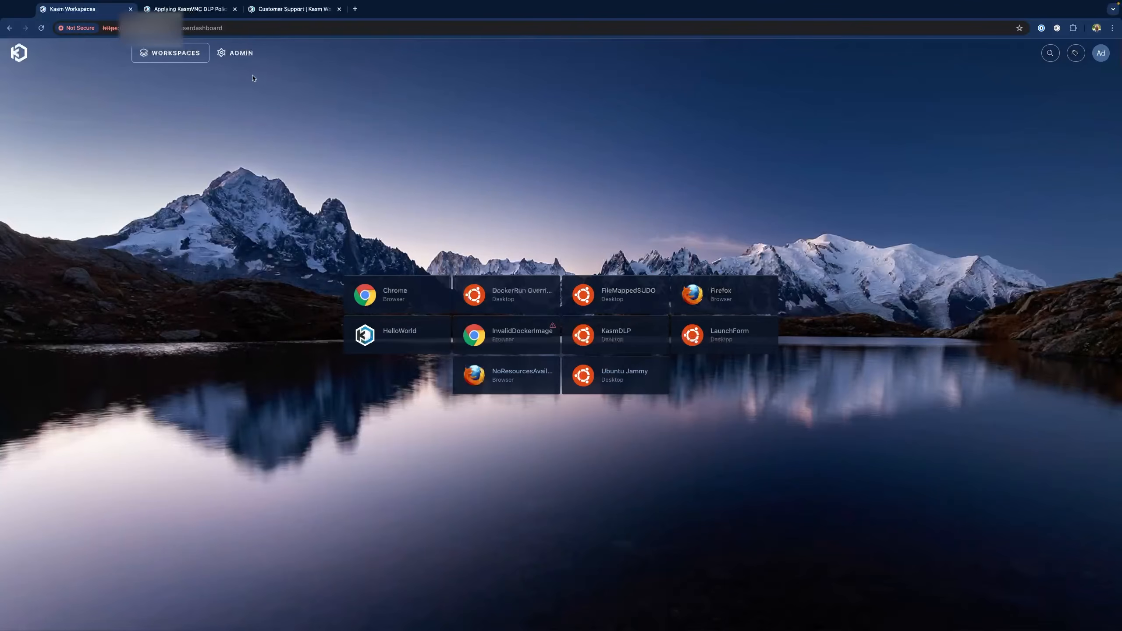
Review the Dashboard's errors about pulling the weeklyxx image, then open Diagnostics > Logging
{"action": "left_click", "coordinate": [241, 53]}
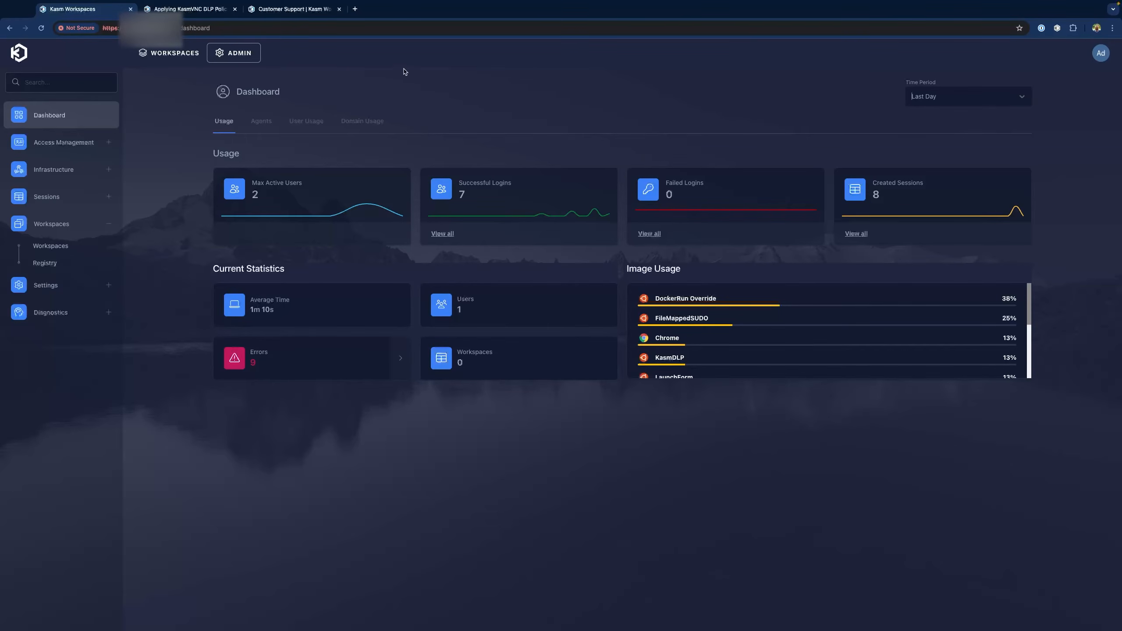
{"action": "left_click", "coordinate": [265, 366]}
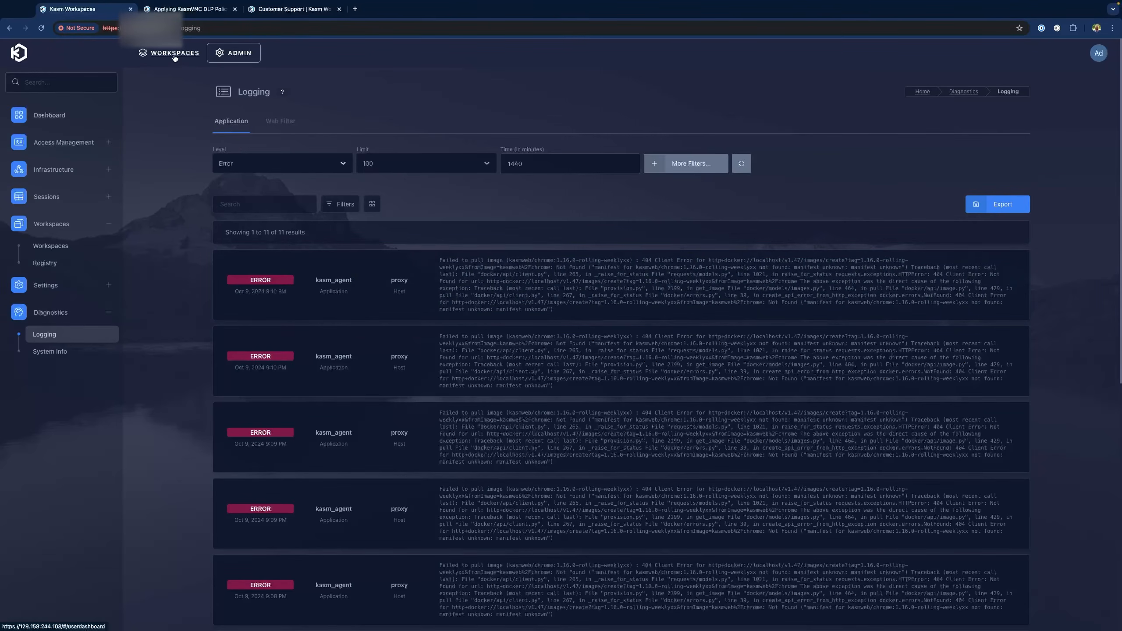
{"action": "left_click", "coordinate": [174, 53]}
{"action": "left_click", "coordinate": [238, 53]}
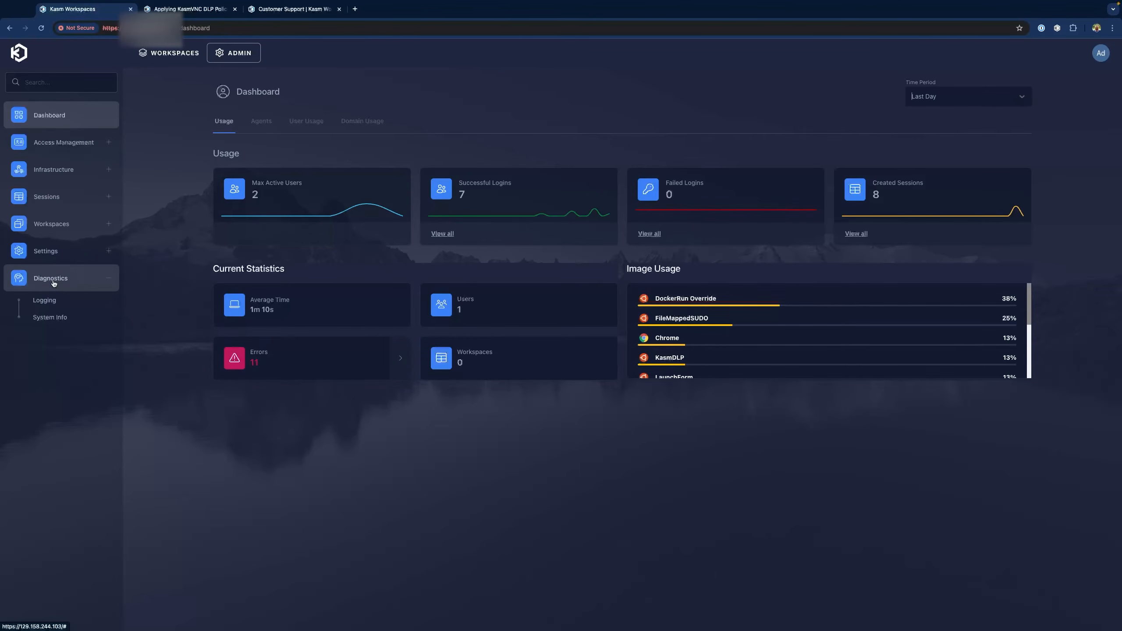
{"action": "left_click", "coordinate": [44, 301]}
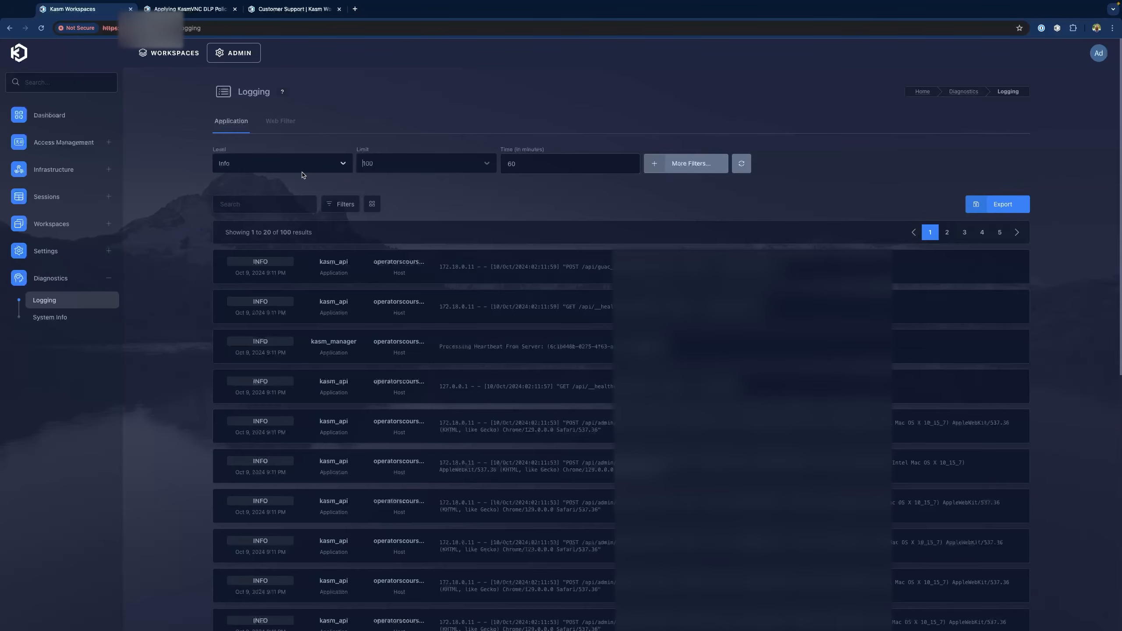
{"action": "left_click", "coordinate": [551, 162]}
{"action": "double_click", "coordinate": [551, 163]}
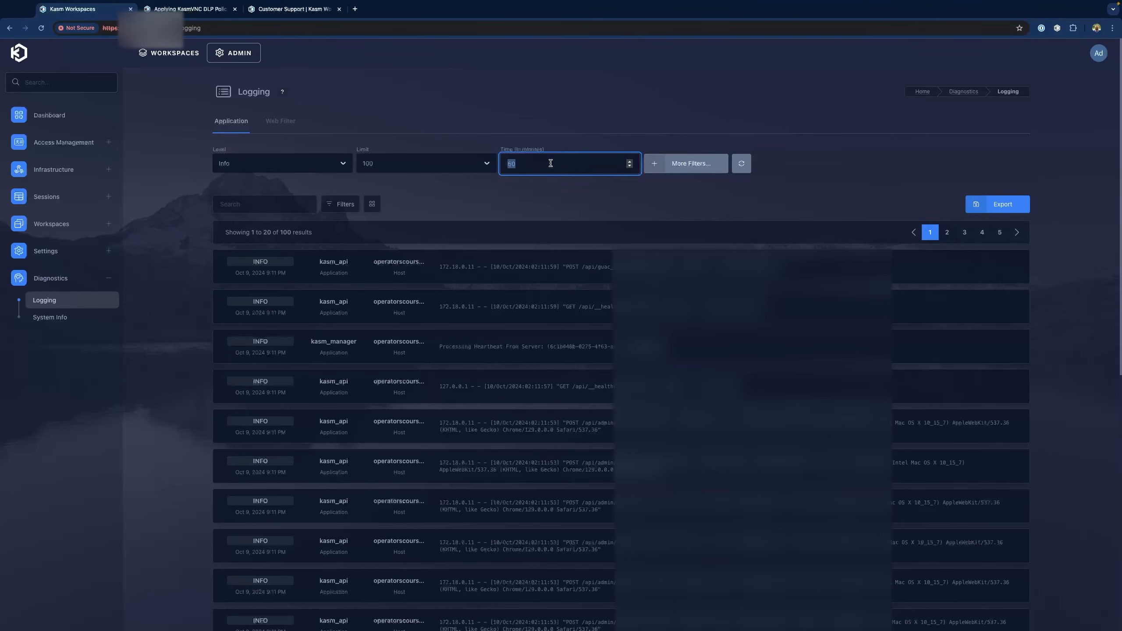
{"action": "type", "text": "1440"}
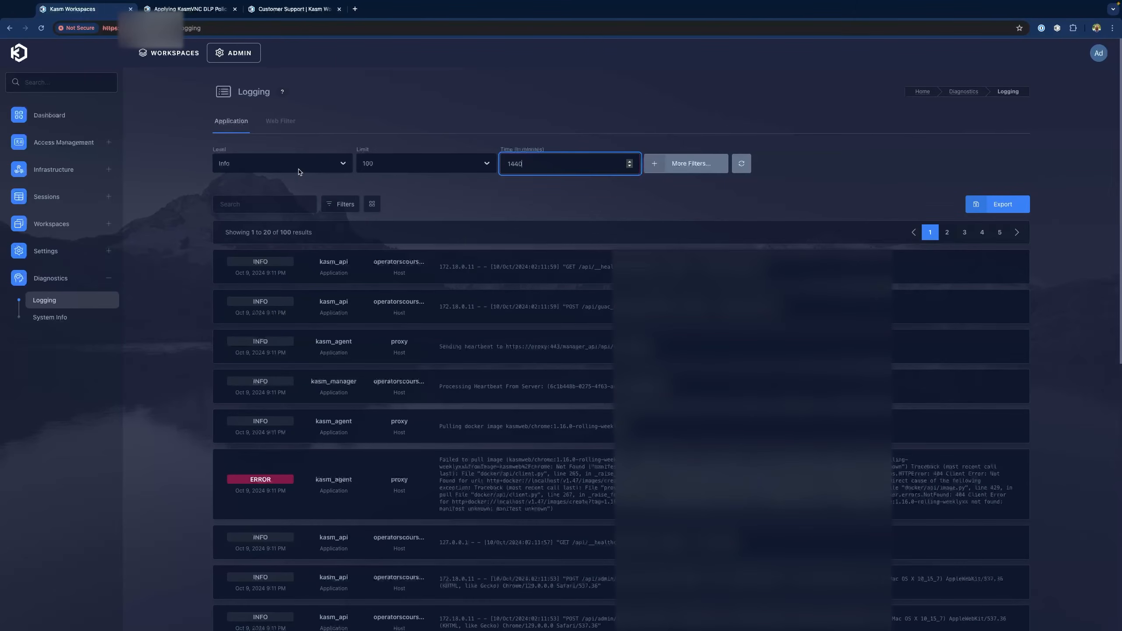
{"action": "left_click", "coordinate": [343, 165]}
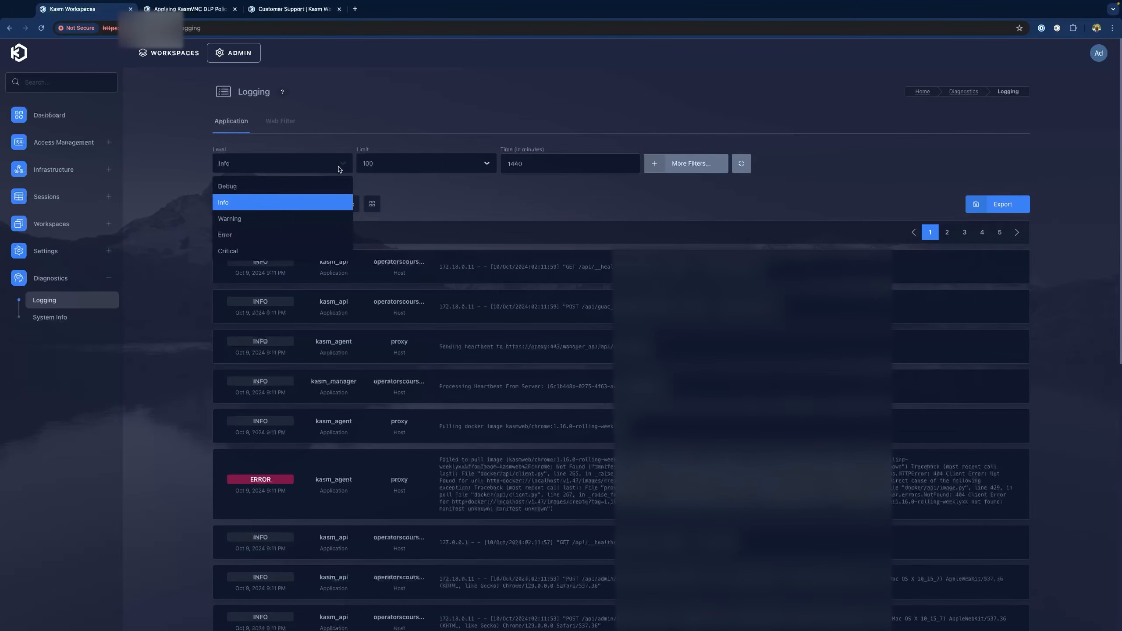
{"action": "left_click", "coordinate": [297, 237]}
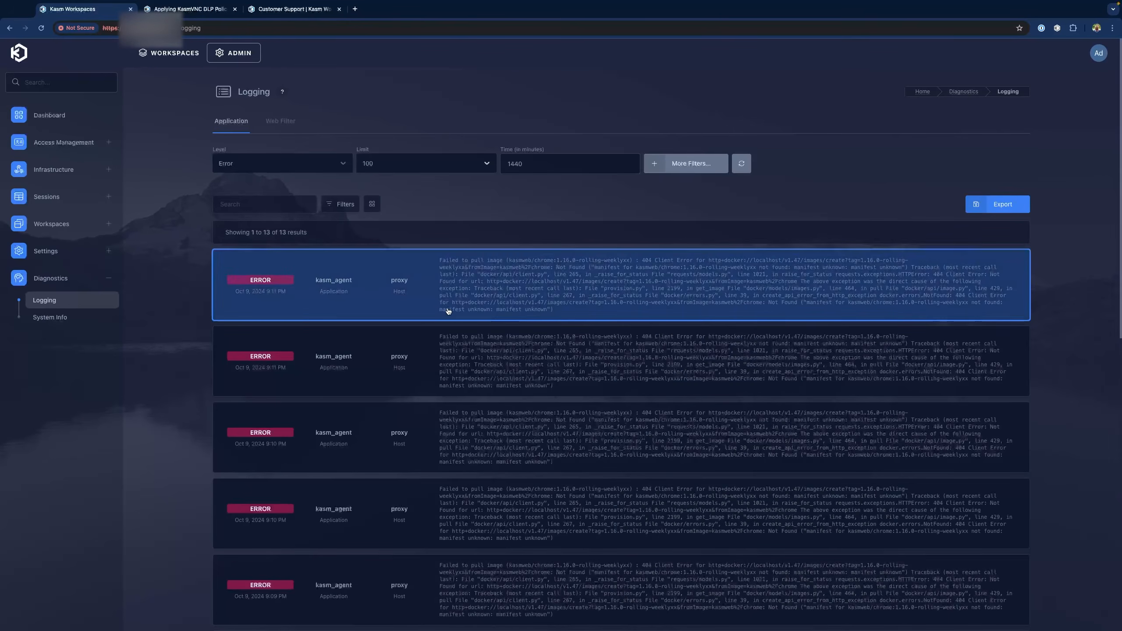
{"action": "scroll", "coordinate": [540, 350], "scroll_direction": "down", "scroll_amount": 1}
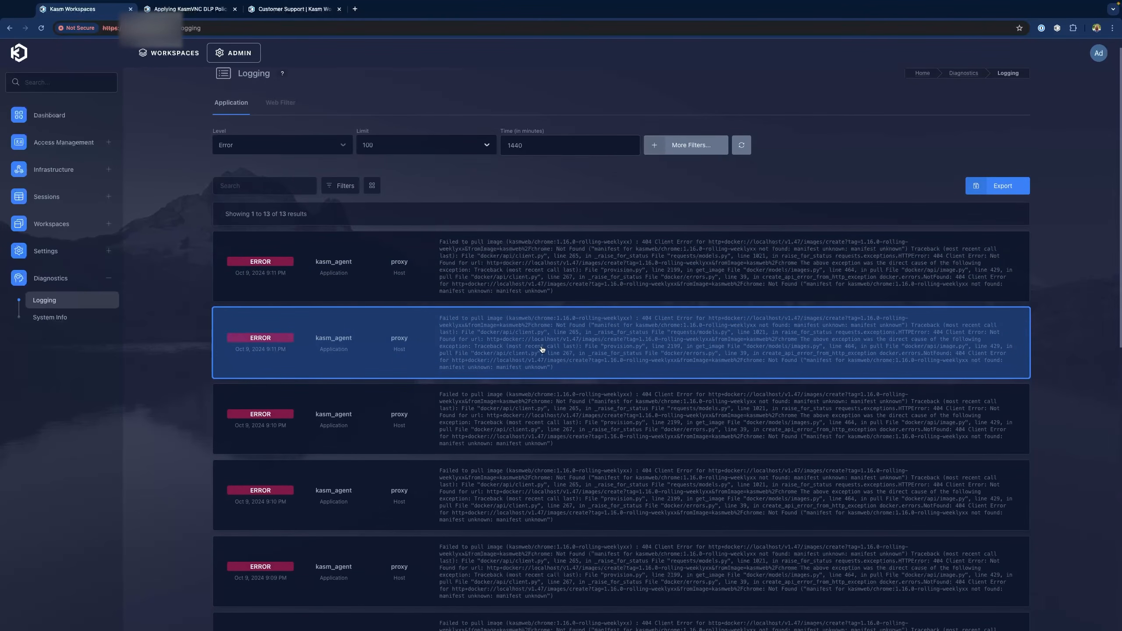
{"action": "scroll", "coordinate": [539, 352], "scroll_direction": "down", "scroll_amount": 2}
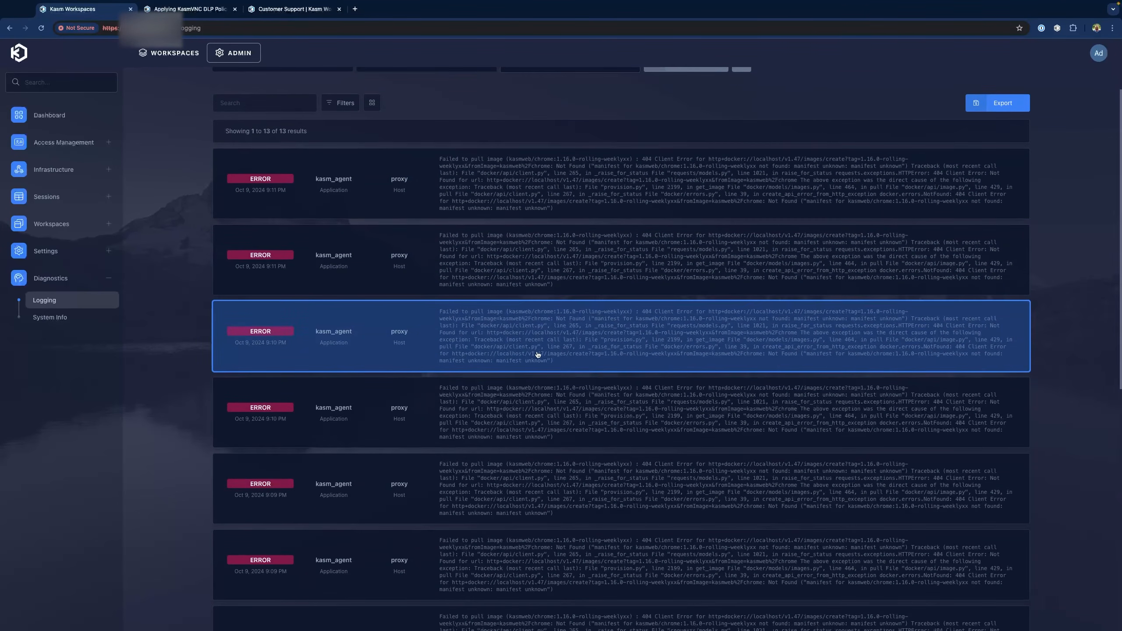
{"action": "scroll", "coordinate": [537, 354], "scroll_direction": "up", "scroll_amount": 3}
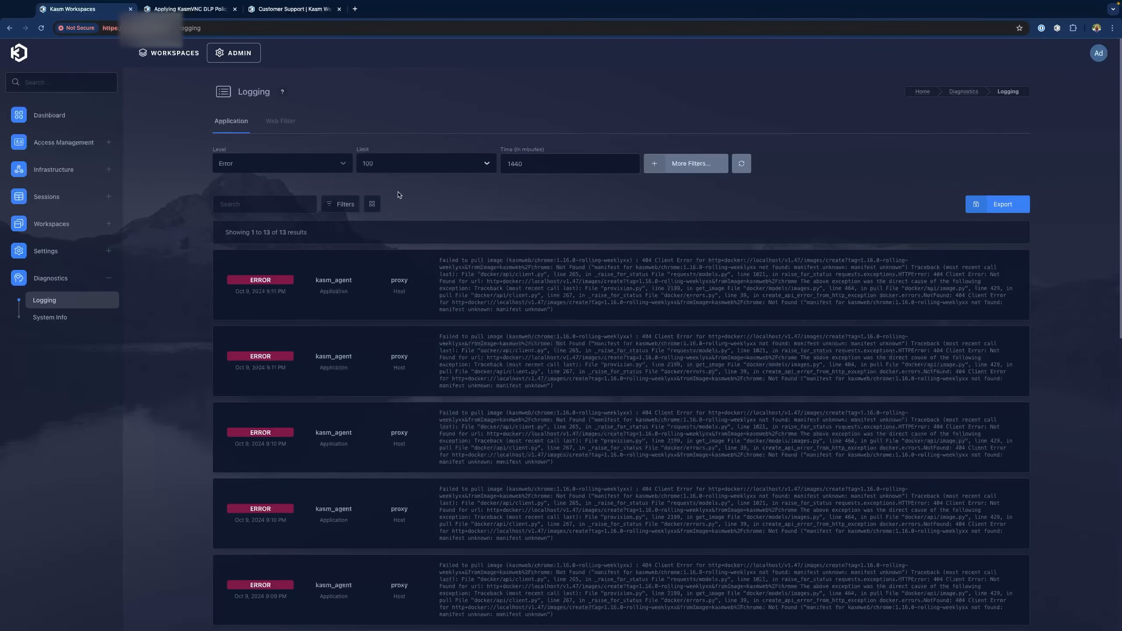
{"action": "left_click", "coordinate": [342, 204]}
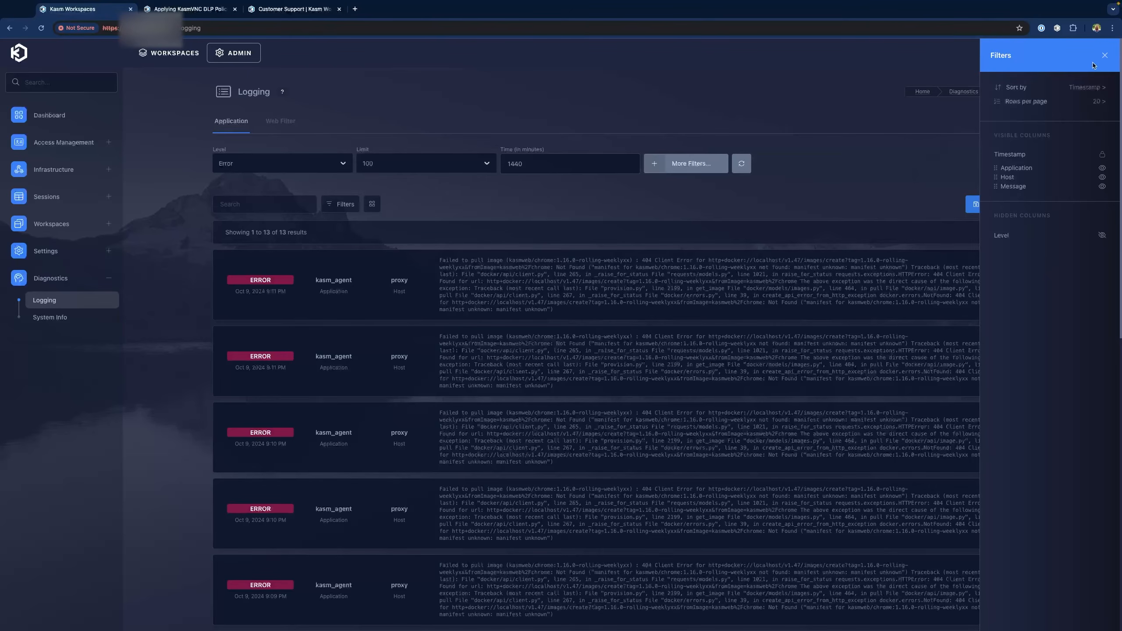
{"action": "left_click", "coordinate": [1106, 57]}
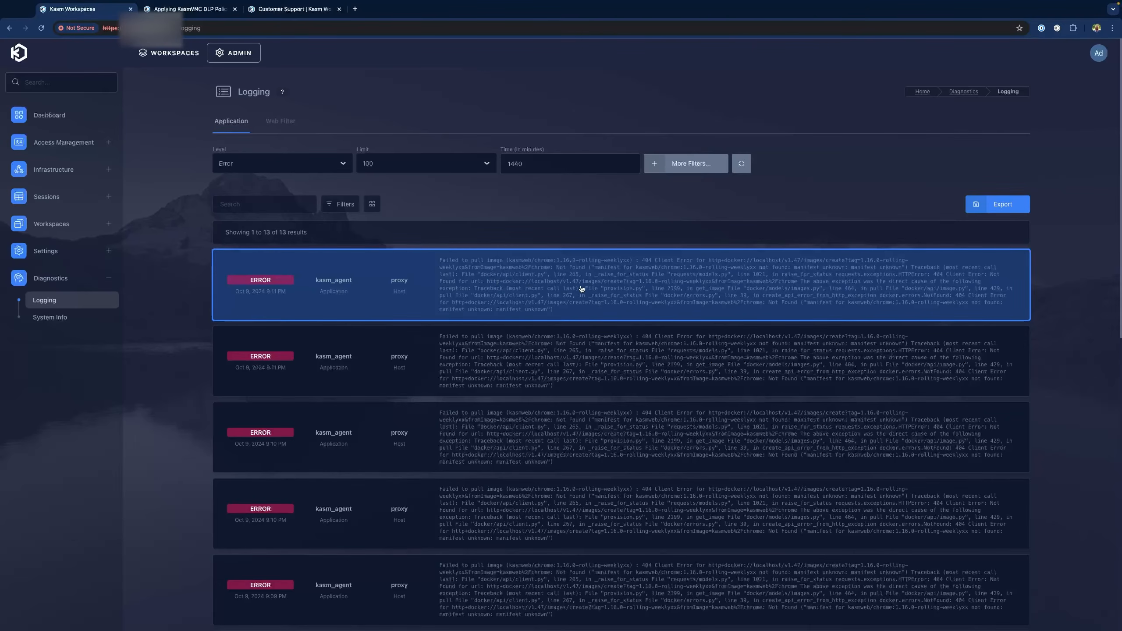
{"action": "scroll", "coordinate": [588, 291], "scroll_direction": "down", "scroll_amount": 2}
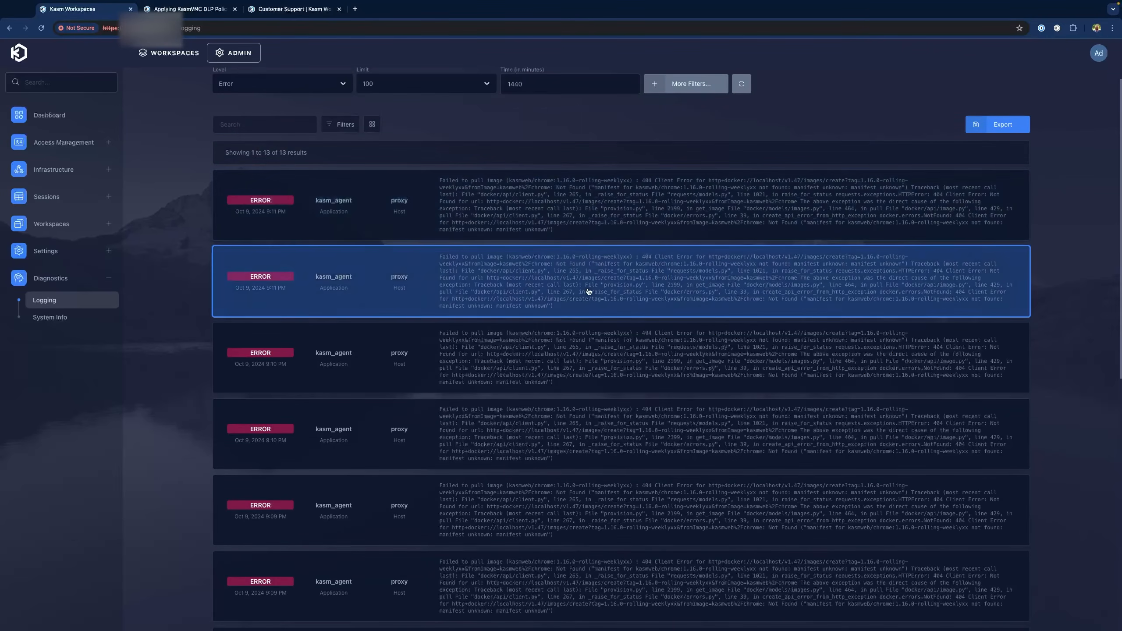
{"action": "scroll", "coordinate": [588, 294], "scroll_direction": "up", "scroll_amount": 2}
View the newest ERROR log entry's full details, then open a blank browser tab
{"action": "left_click", "coordinate": [586, 296]}
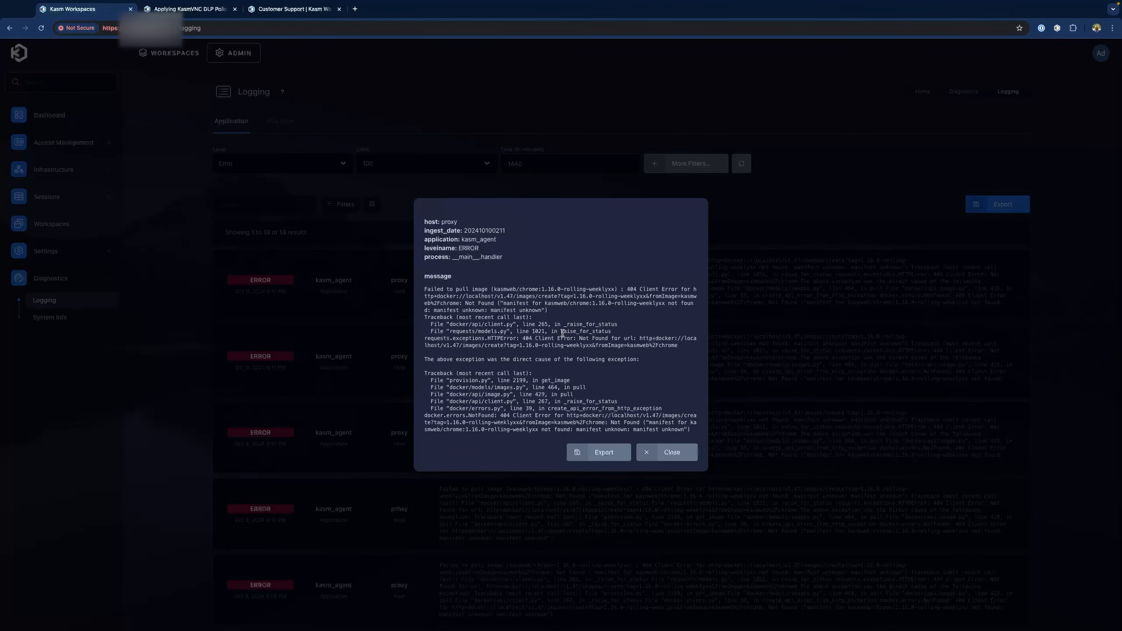
{"action": "left_click", "coordinate": [355, 20]}
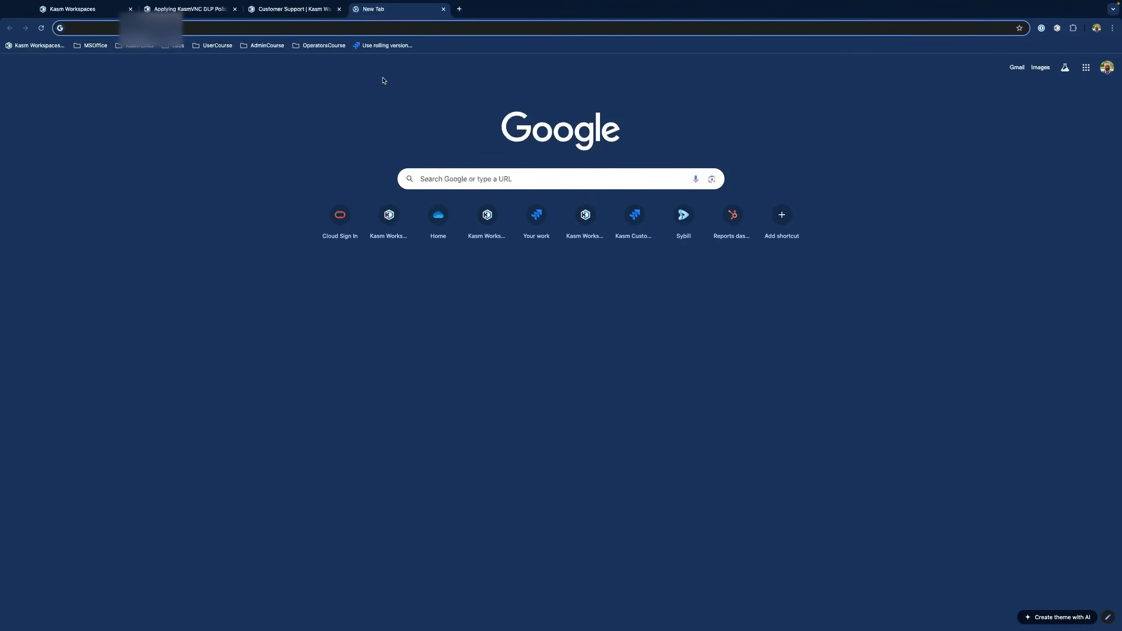
Find the kasmweb/chrome repository on Docker Hub's kasmweb profile
{"action": "type", "text": "hub.docker.com/u/kasmweb"}
{"action": "key", "text": "Return"}
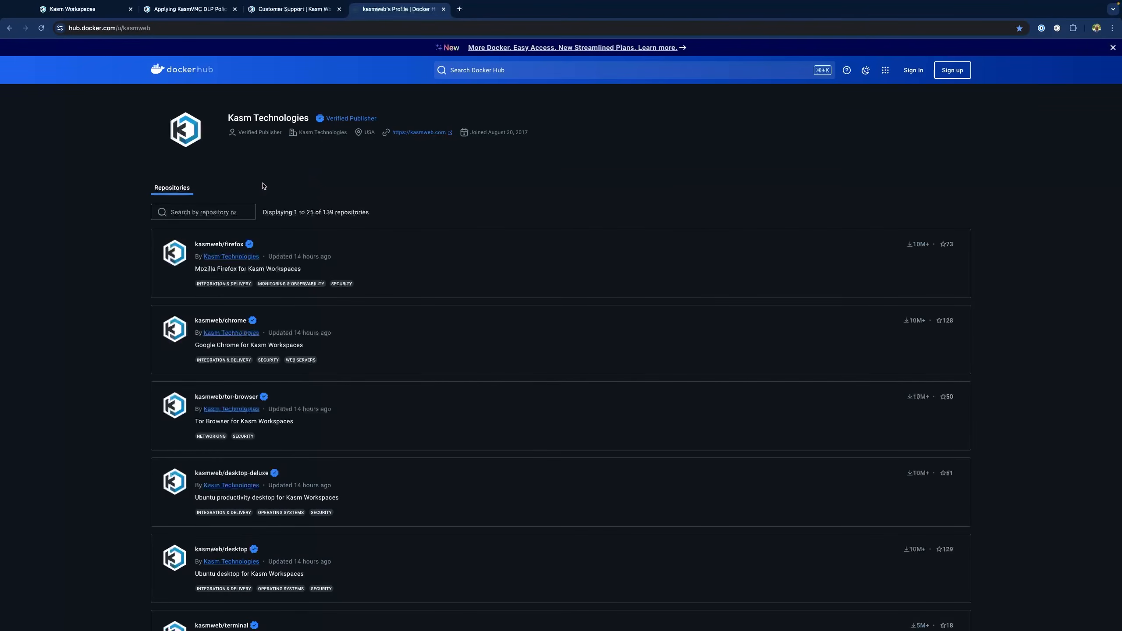
{"action": "left_click", "coordinate": [220, 215]}
{"action": "type", "text": "chrome"}
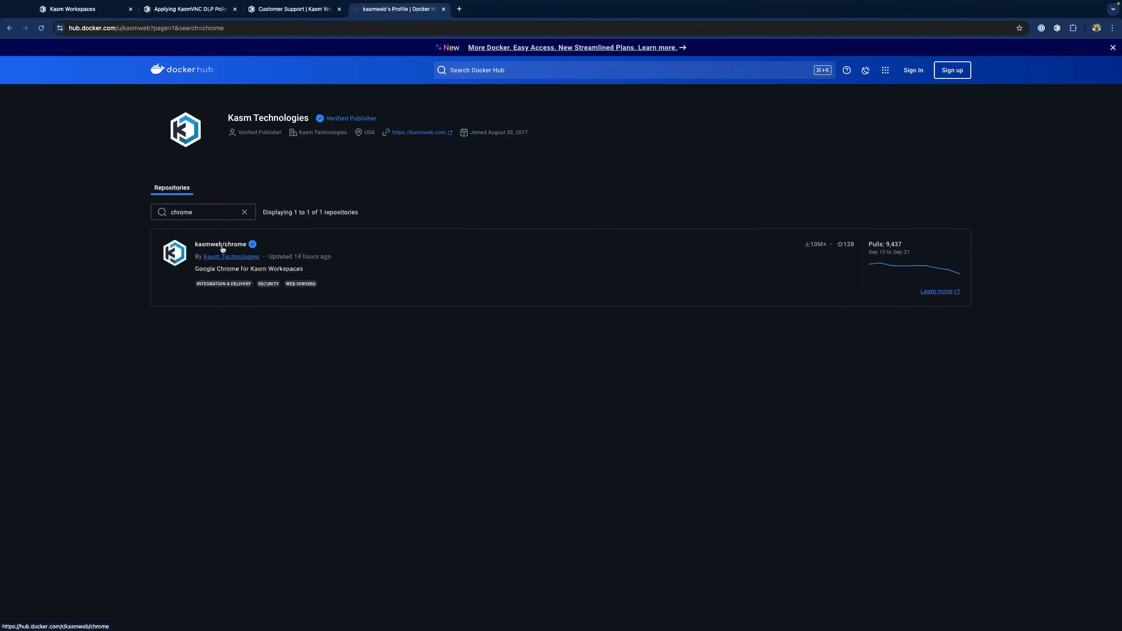
{"action": "left_click", "coordinate": [222, 245]}
Copy the 1.16.0-rolling-weekly tag's pull command and return to the Kasm logs tab
{"action": "left_click", "coordinate": [201, 222]}
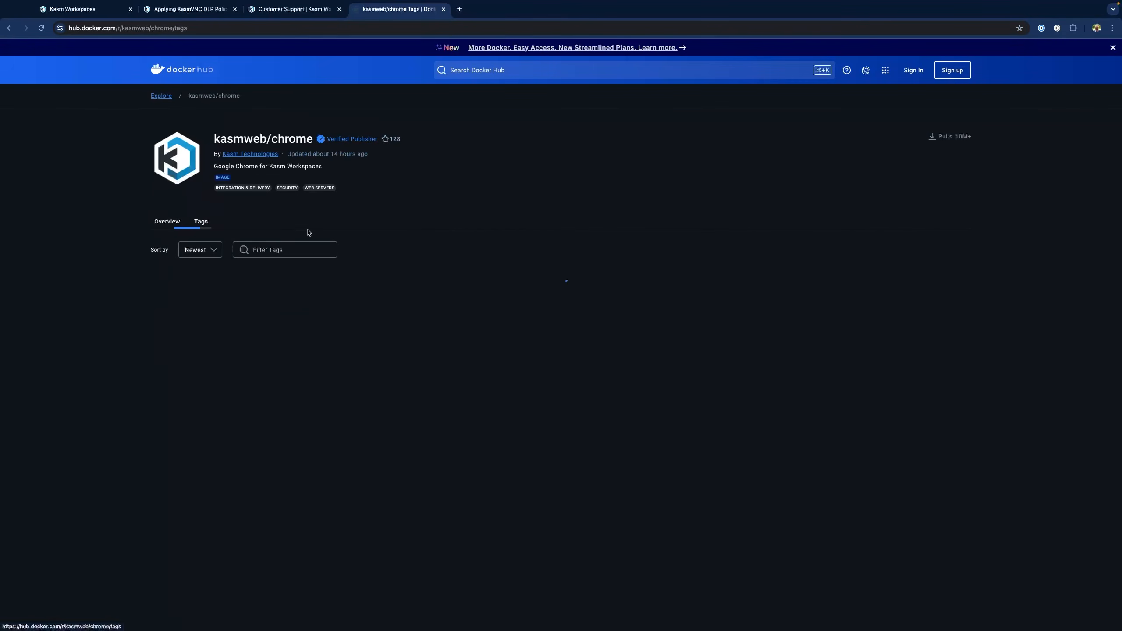
{"action": "left_click", "coordinate": [293, 252]}
{"action": "type", "text": "1.16"}
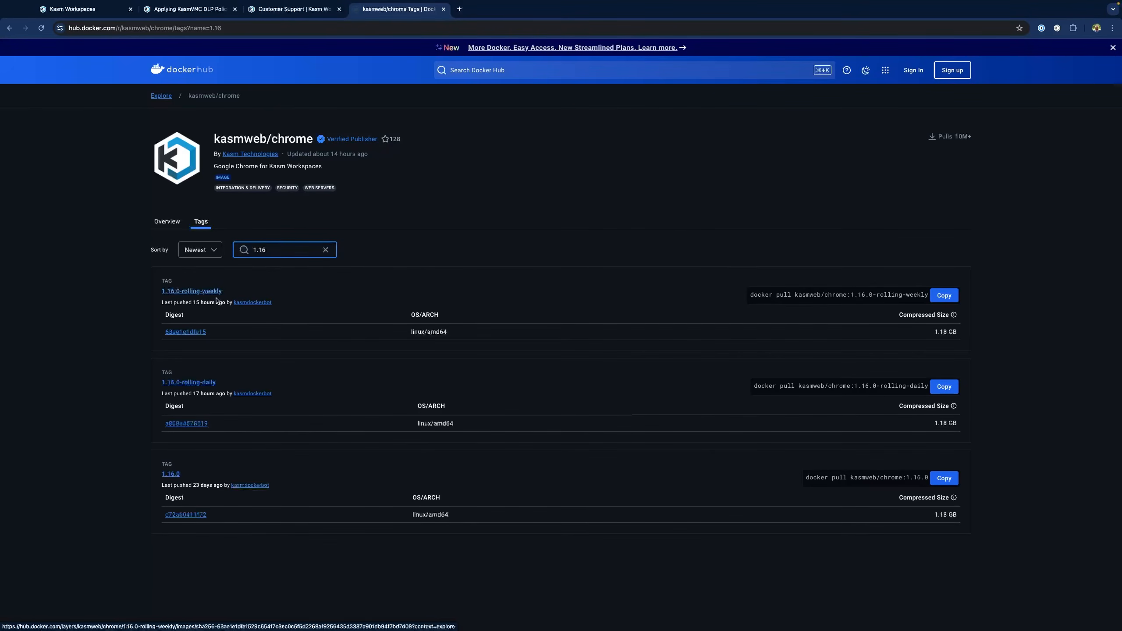
{"action": "left_click", "coordinate": [942, 296]}
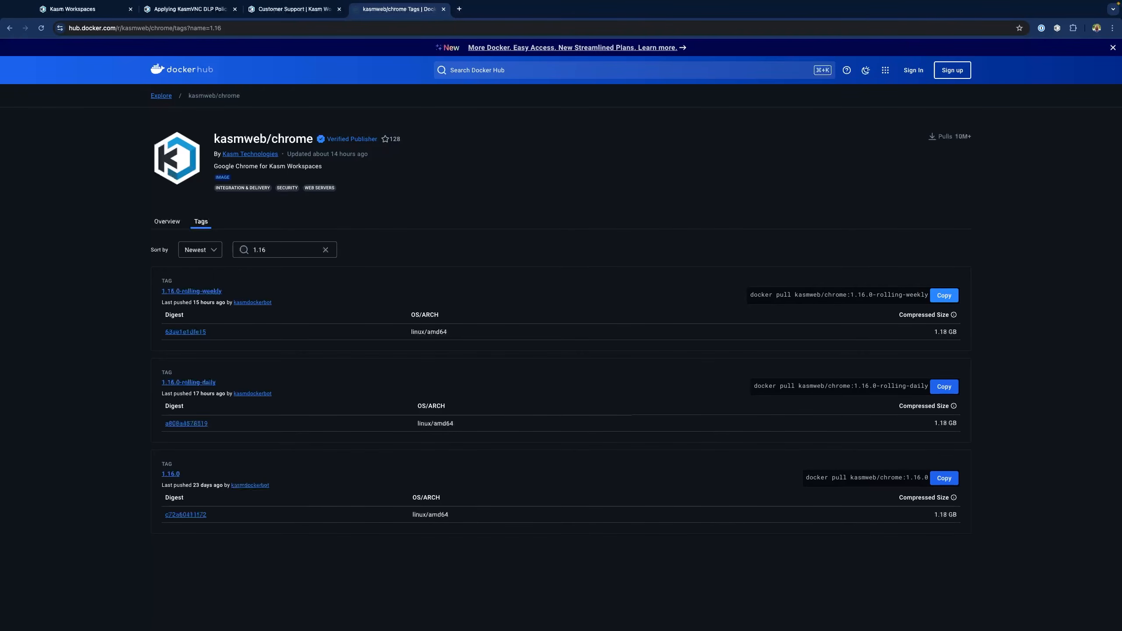
{"action": "left_click", "coordinate": [66, 10]}
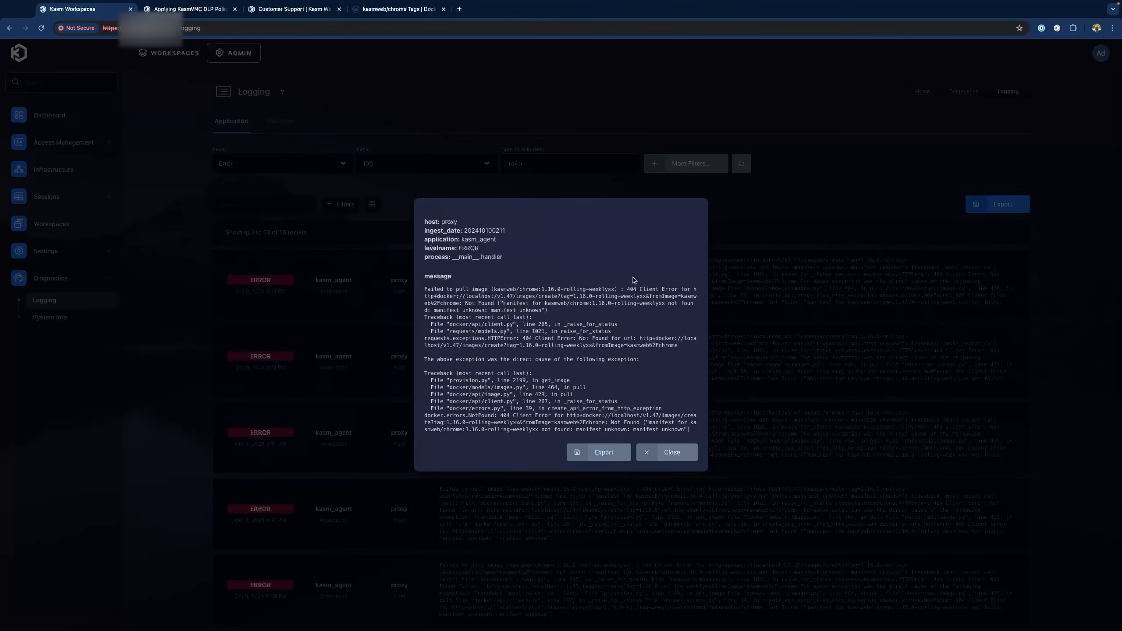
Review the kasm_api no-resources error details, then export the Error logs to application-export.json
{"action": "key", "text": "Escape"}
{"action": "scroll", "coordinate": [582, 358], "scroll_direction": "down", "scroll_amount": 5}
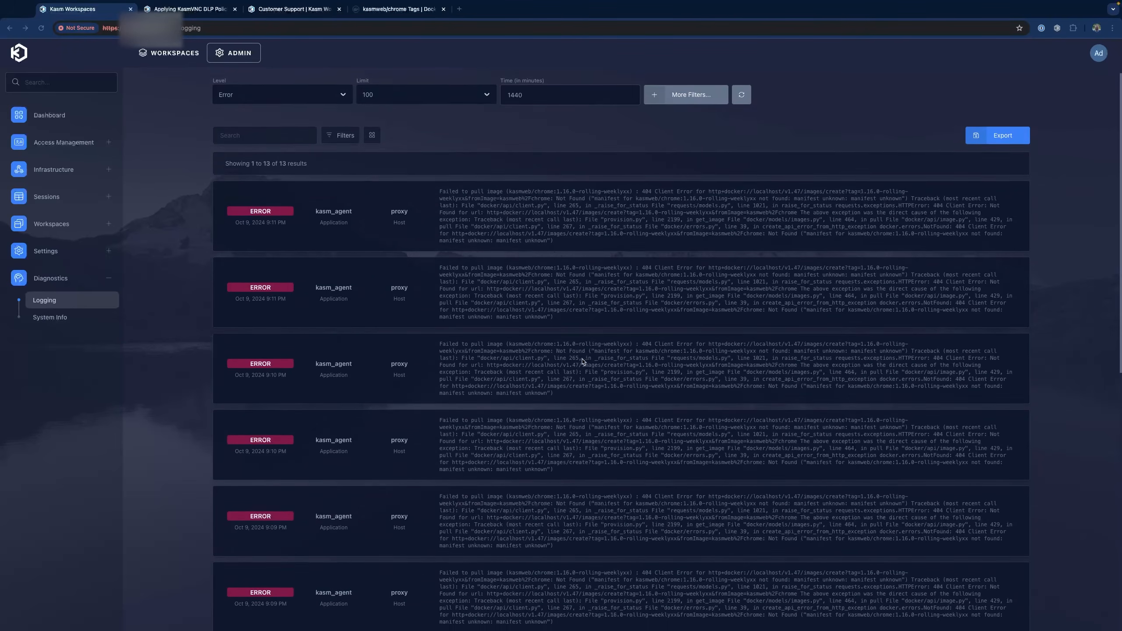
{"action": "scroll", "coordinate": [581, 361], "scroll_direction": "down", "scroll_amount": 3}
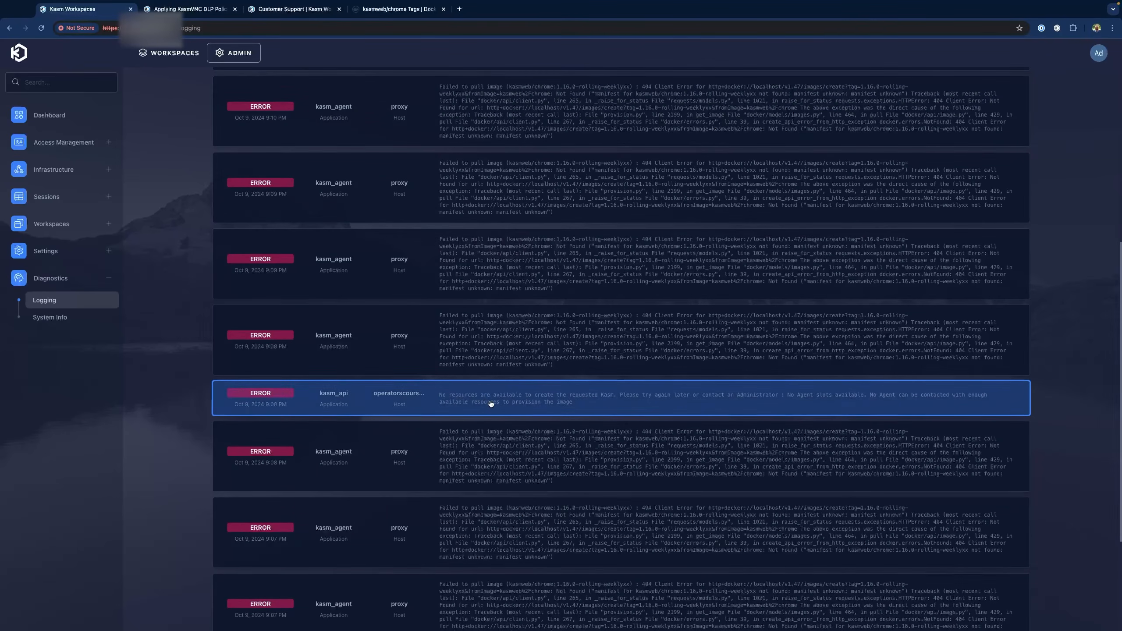
{"action": "left_click", "coordinate": [490, 403]}
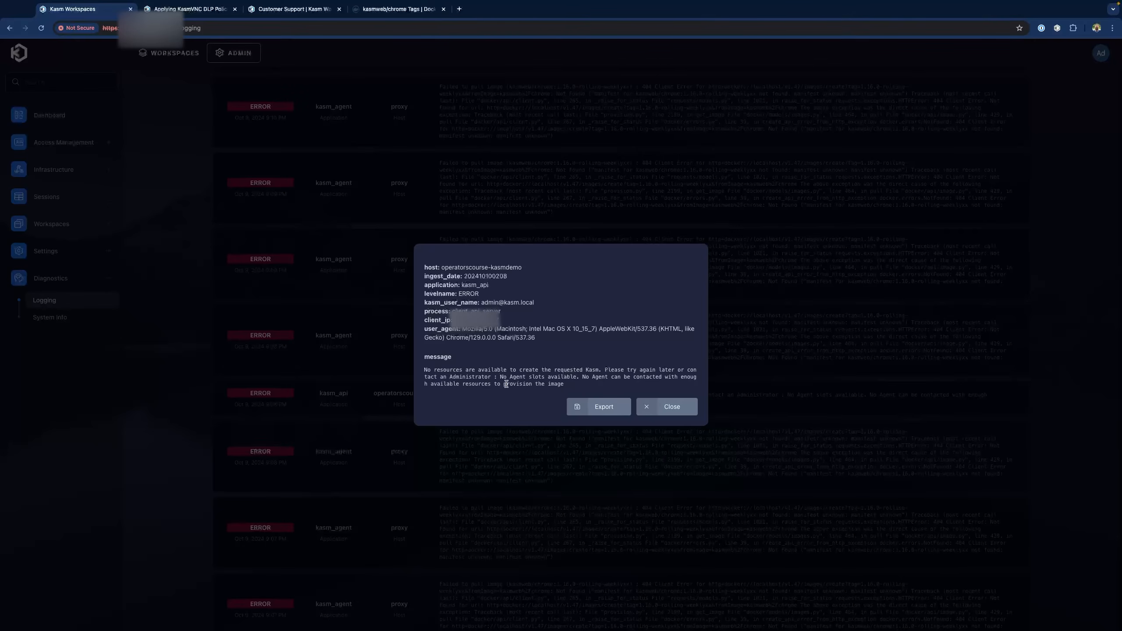
{"action": "left_click", "coordinate": [674, 407]}
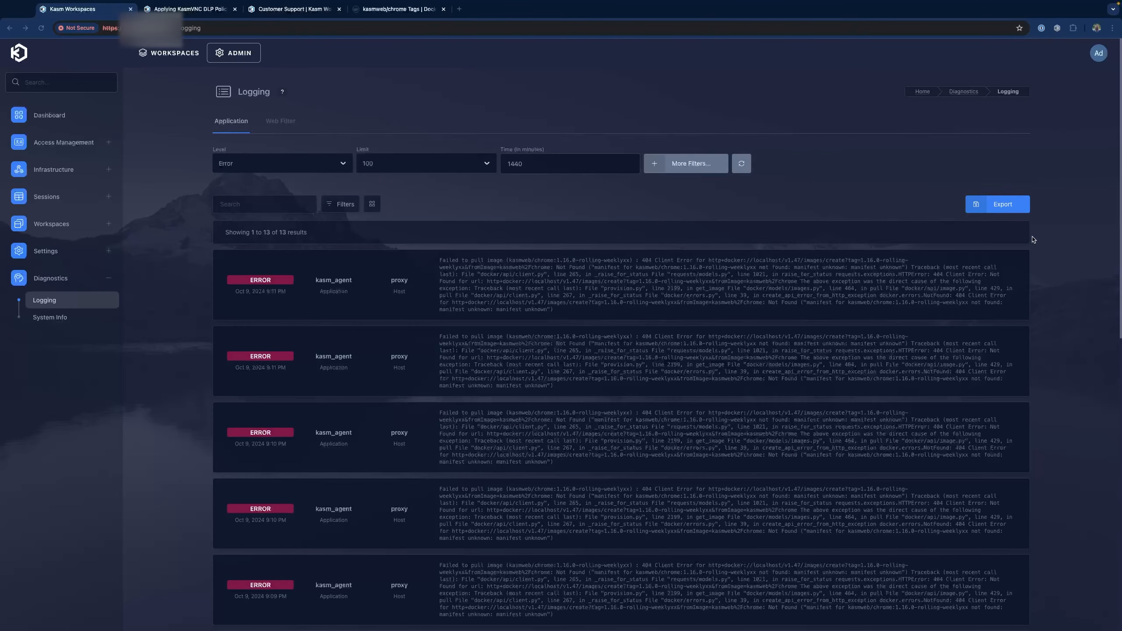
{"action": "left_click", "coordinate": [999, 207]}
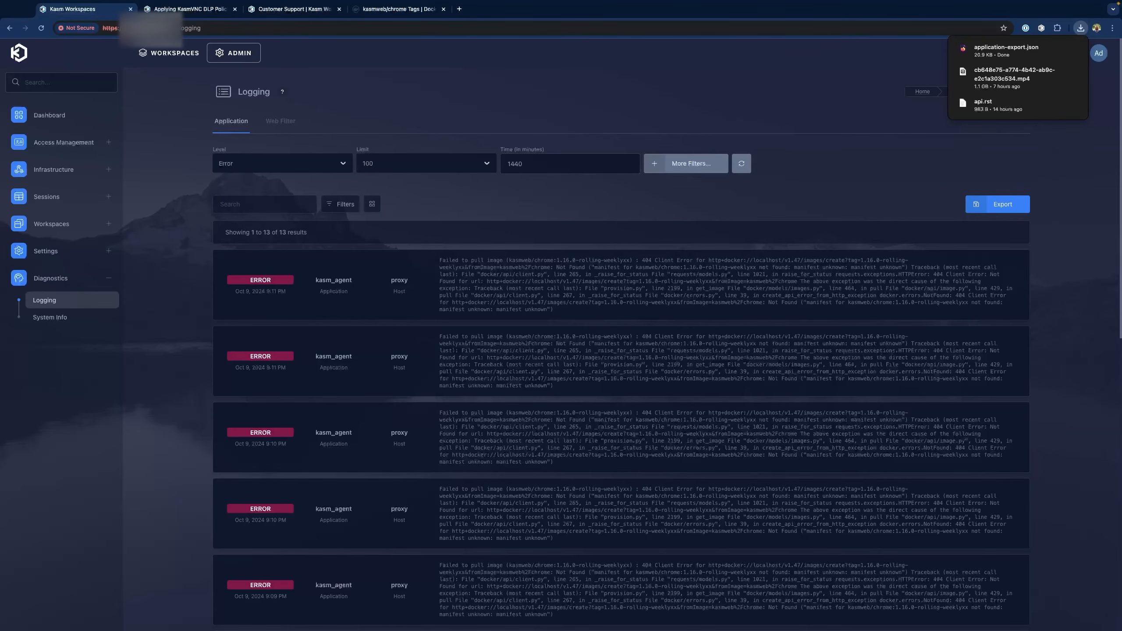
Open application-export.json in Firefox's JSON viewer and scroll through its kasm_agent ERROR entries
{"action": "left_click", "coordinate": [986, 55]}
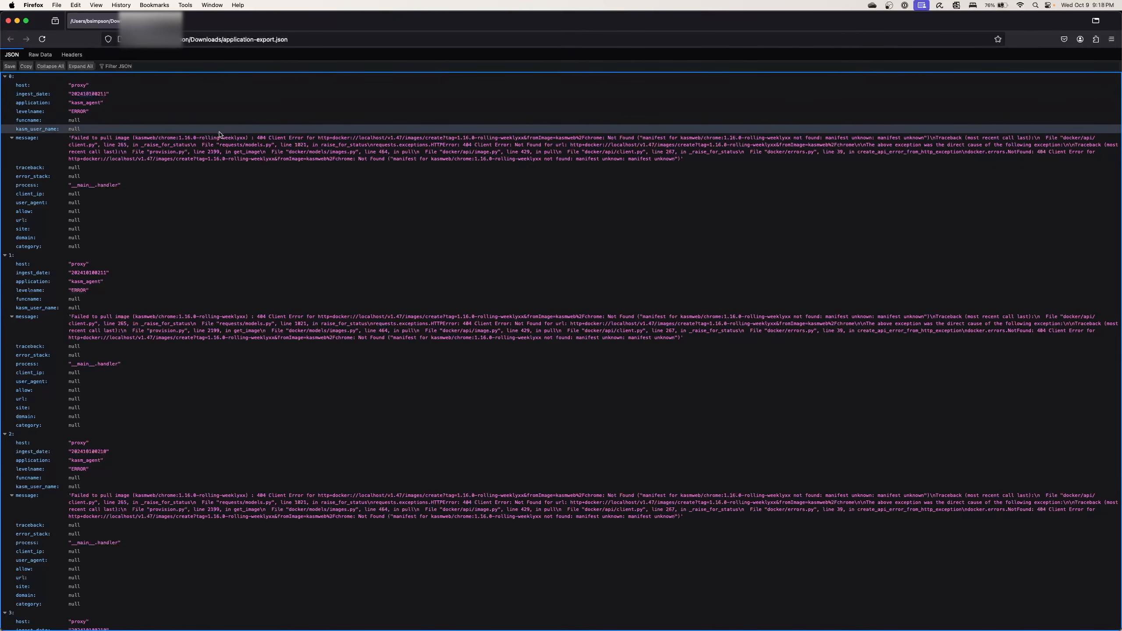
{"action": "scroll", "coordinate": [219, 134], "scroll_direction": "down", "scroll_amount": 1}
{"action": "scroll", "coordinate": [102, 126], "scroll_direction": "up", "scroll_amount": 1}
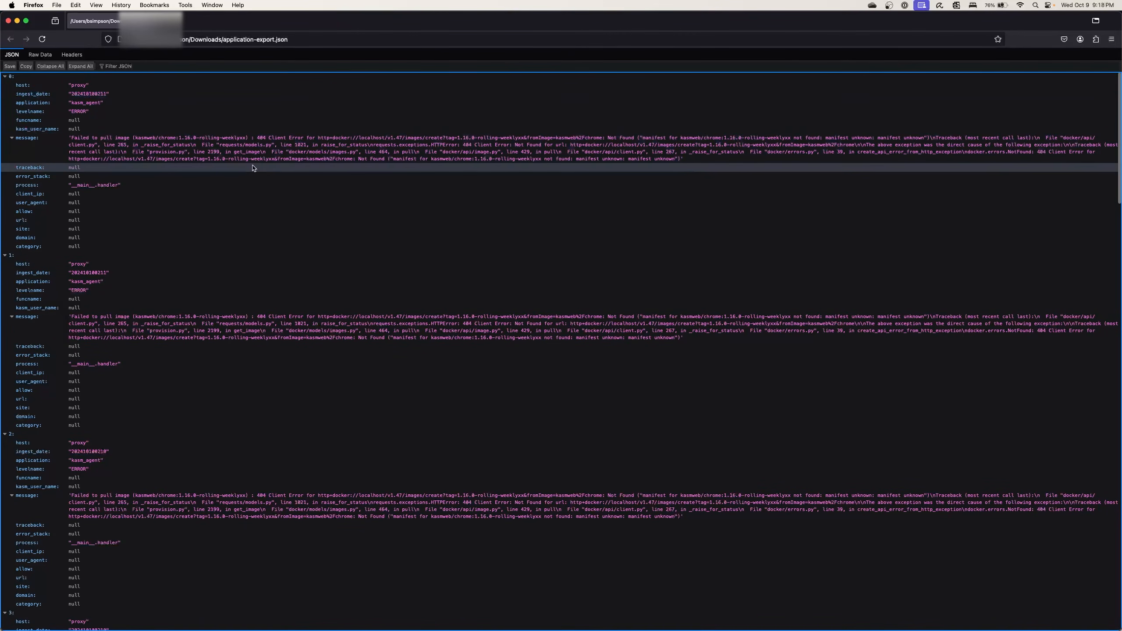
{"action": "scroll", "coordinate": [255, 174], "scroll_direction": "down", "scroll_amount": 3}
{"action": "scroll", "coordinate": [254, 174], "scroll_direction": "down", "scroll_amount": 10}
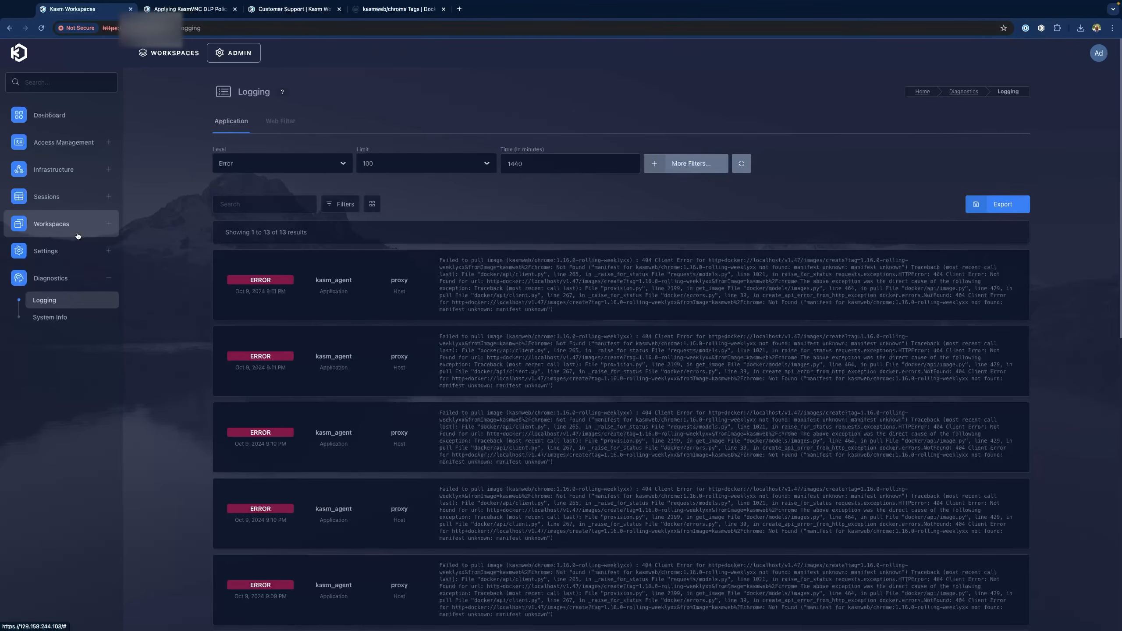
Delete the InvalidDockerImage workspace from Admin > Workspaces and confirm the deletion
{"action": "left_click", "coordinate": [75, 234]}
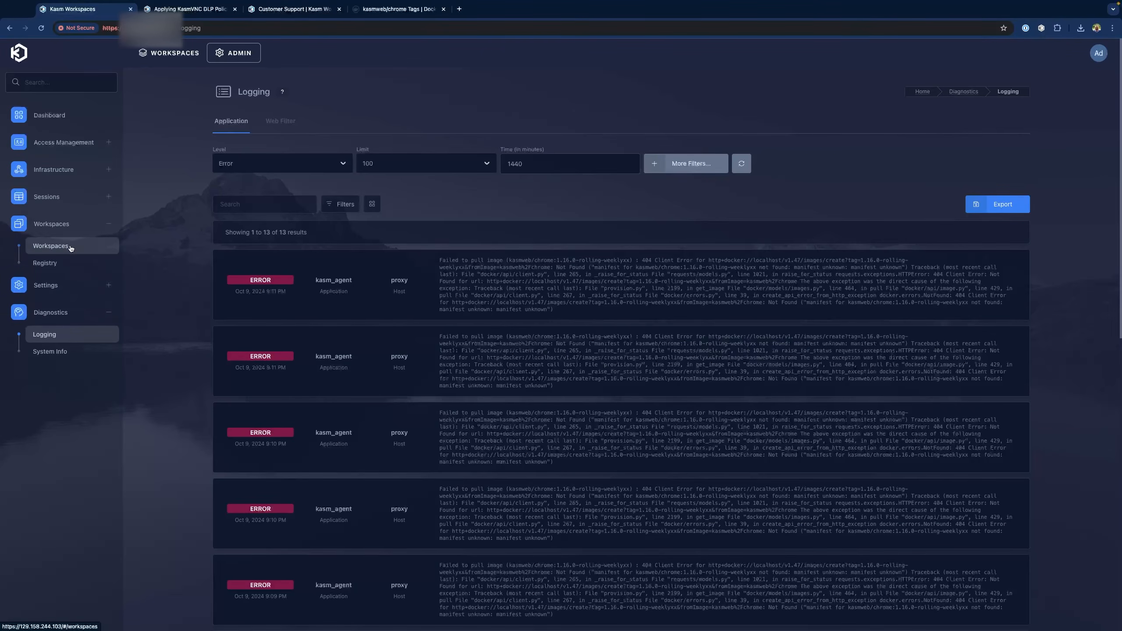
{"action": "left_click", "coordinate": [69, 247]}
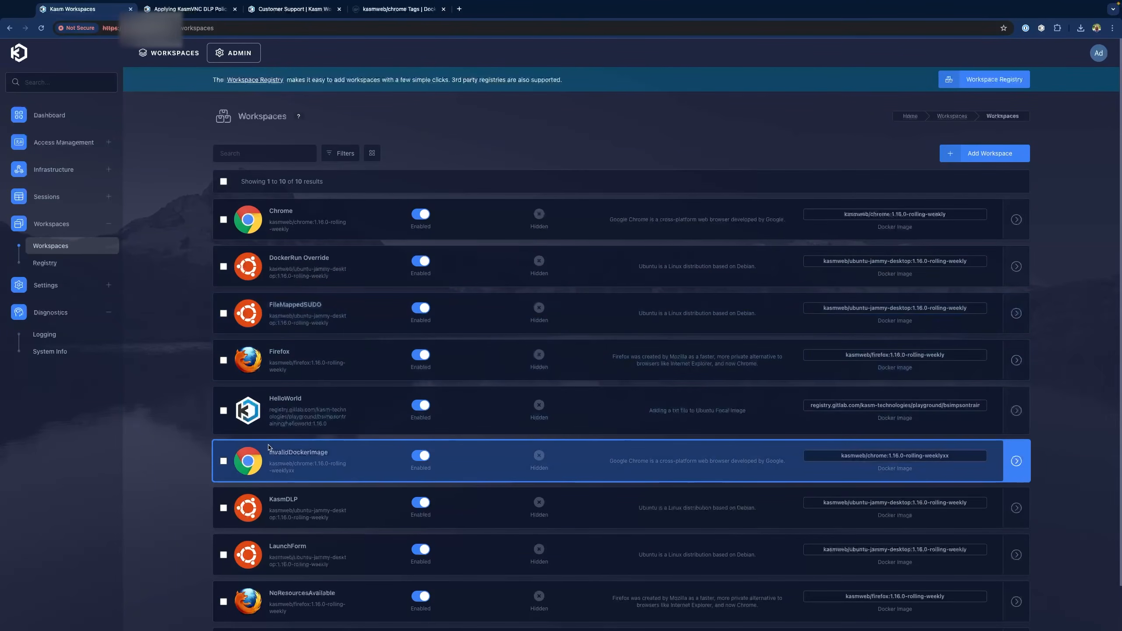
{"action": "scroll", "coordinate": [275, 441], "scroll_direction": "down", "scroll_amount": 1}
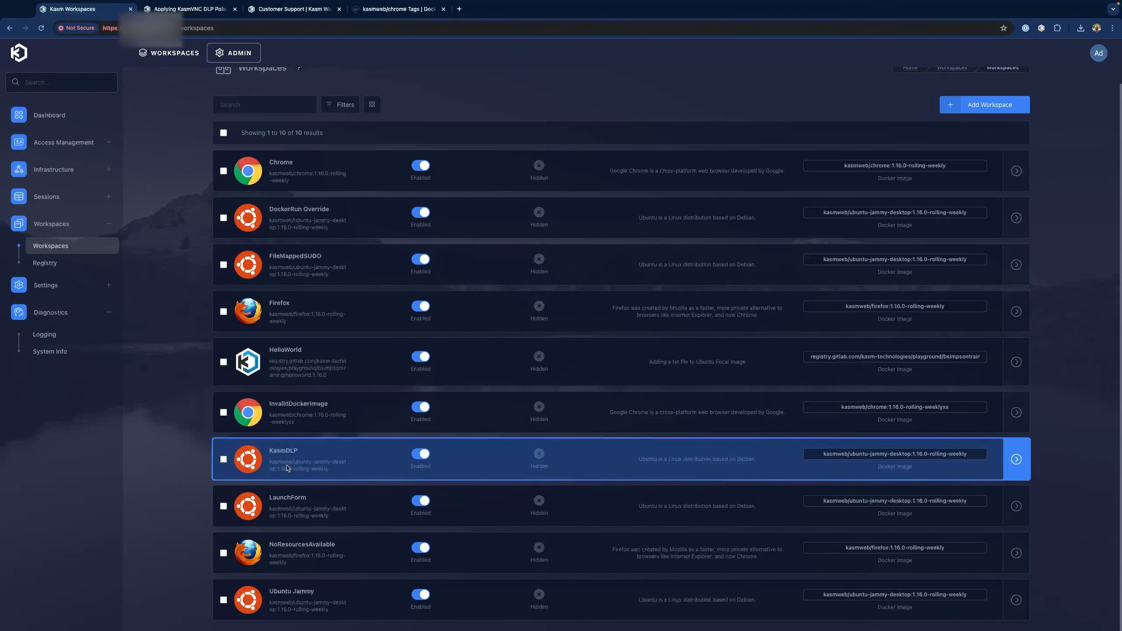
{"action": "left_click", "coordinate": [224, 554]}
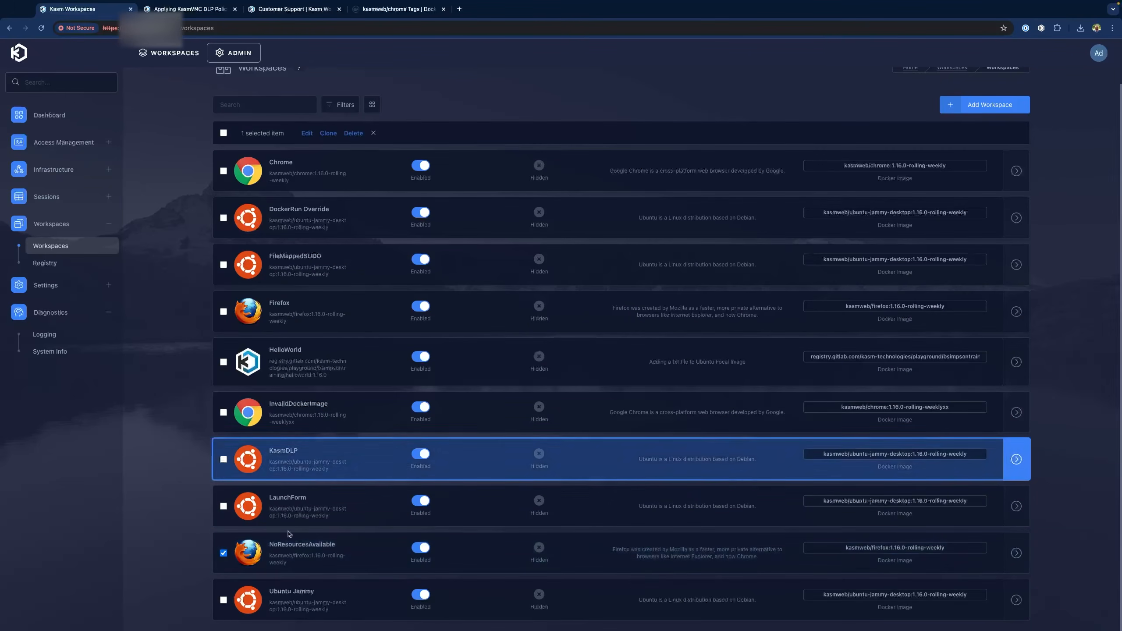
{"action": "left_click", "coordinate": [223, 554]}
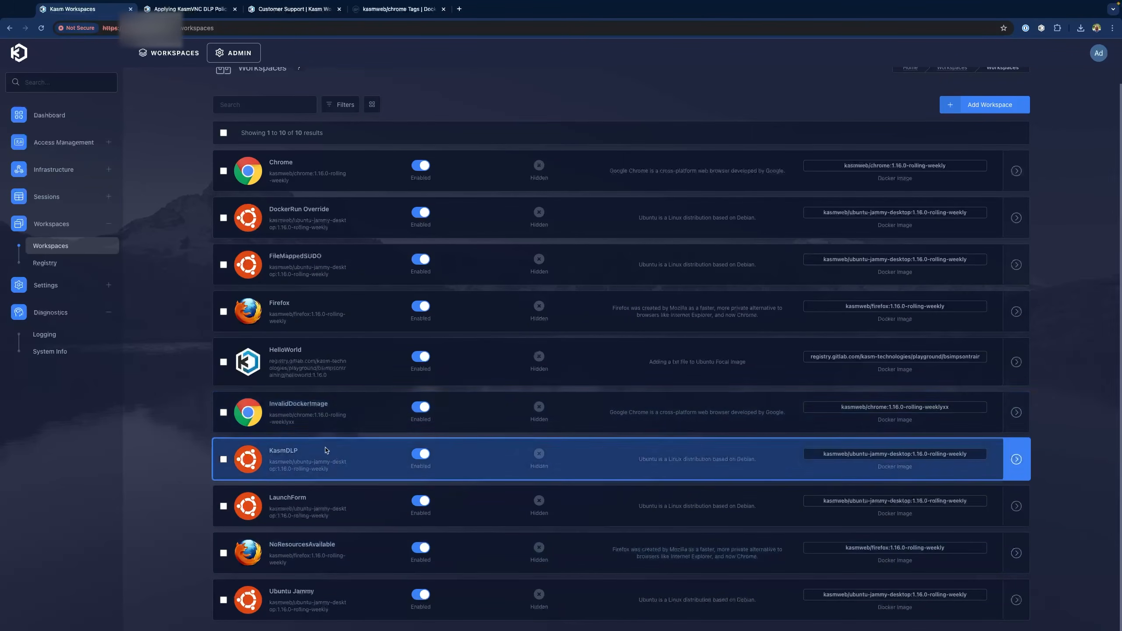
{"action": "left_click", "coordinate": [224, 413]}
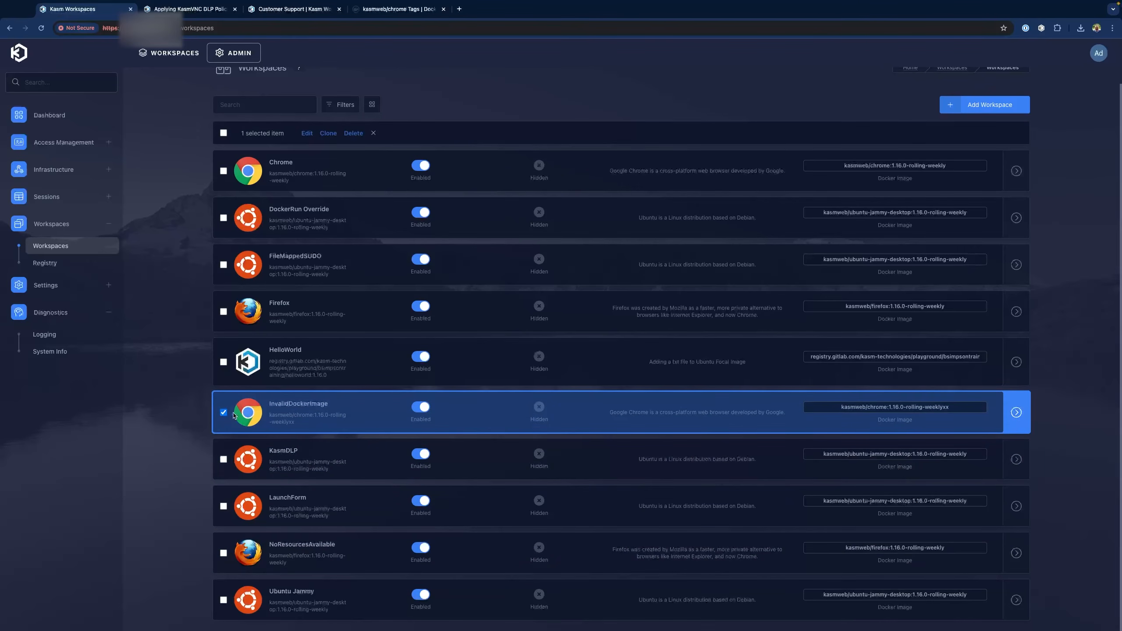
{"action": "scroll", "coordinate": [333, 418], "scroll_direction": "up", "scroll_amount": 1}
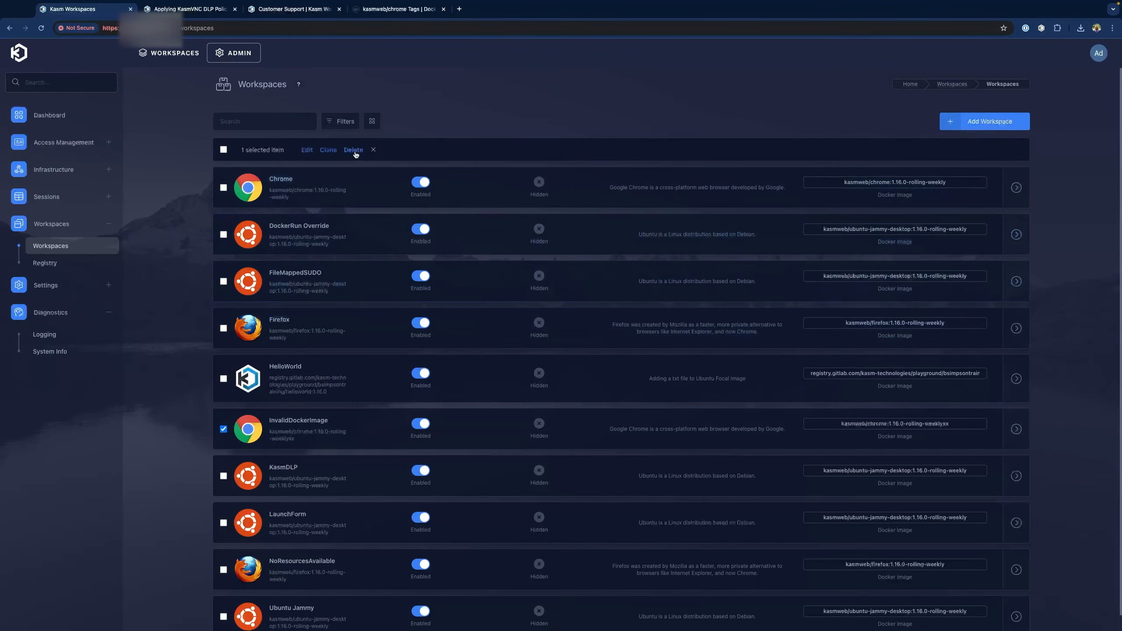
{"action": "left_click", "coordinate": [353, 150]}
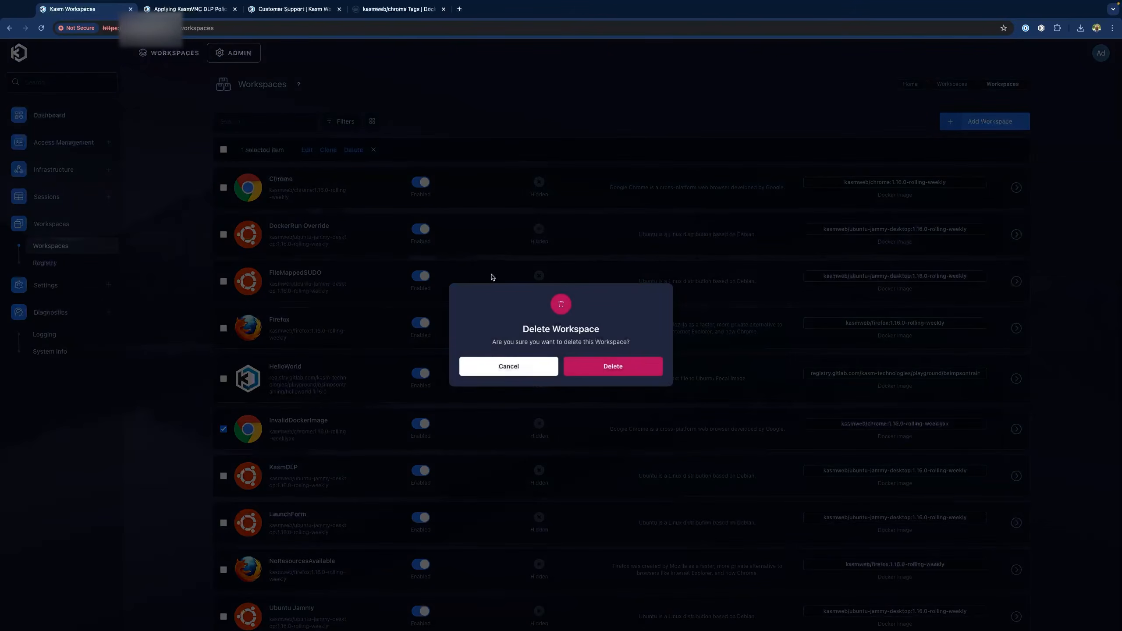
{"action": "left_click", "coordinate": [613, 366]}
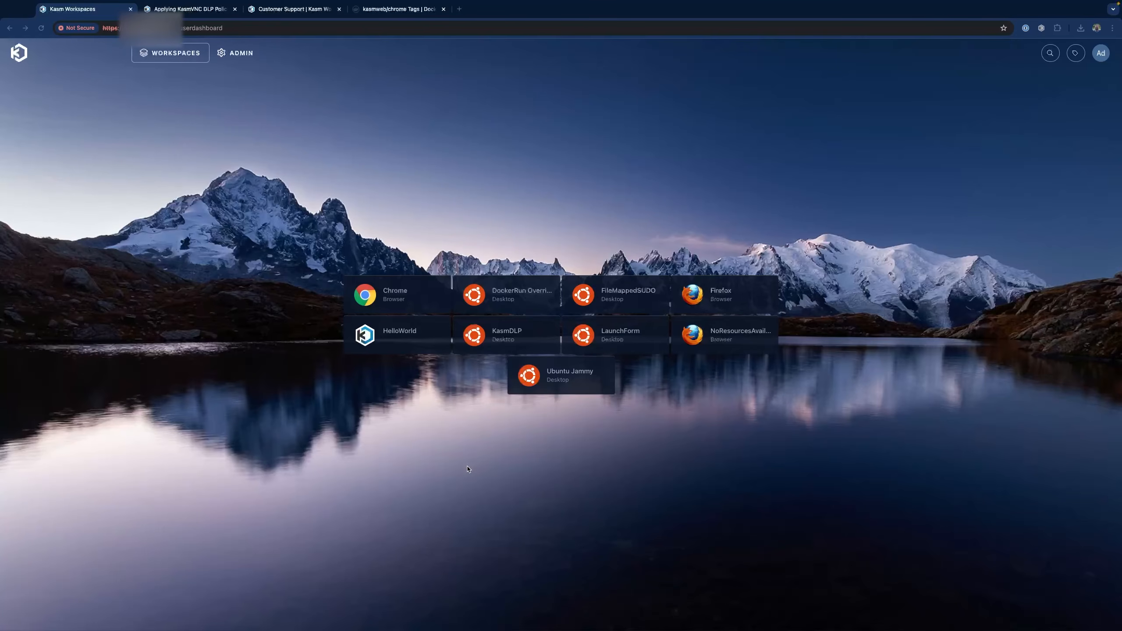
Open Chrome Developer Tools on the Network tab and bring up the Chrome workspace's launch dialog
{"action": "left_click", "coordinate": [1113, 28]}
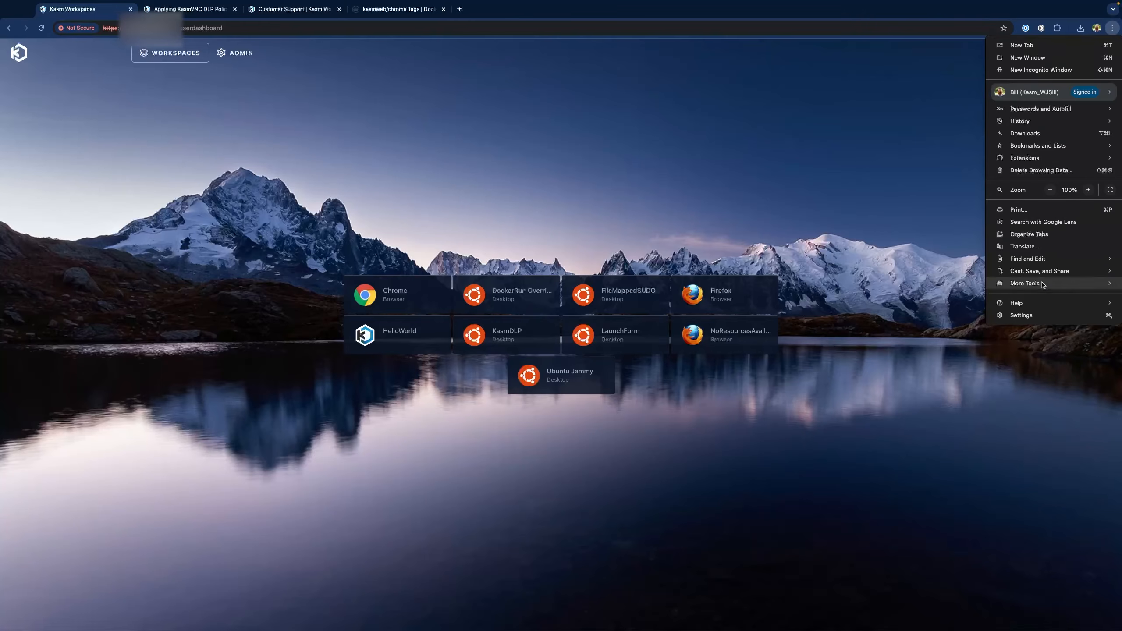
{"action": "mouse_move", "coordinate": [1030, 283]}
{"action": "left_click", "coordinate": [924, 349]}
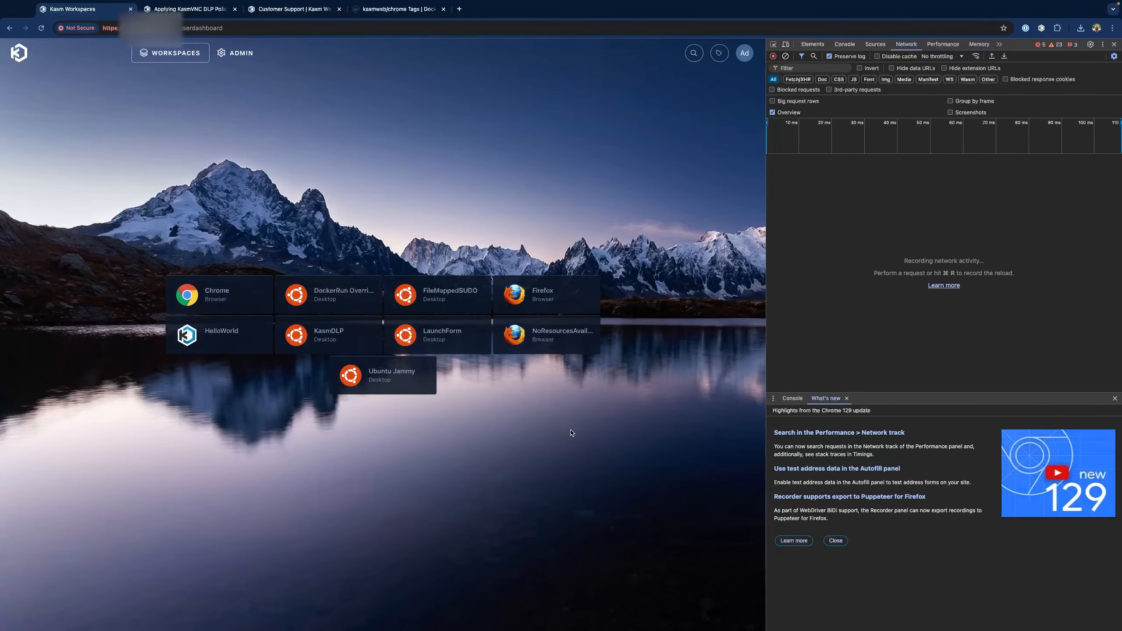
{"action": "left_click", "coordinate": [221, 303]}
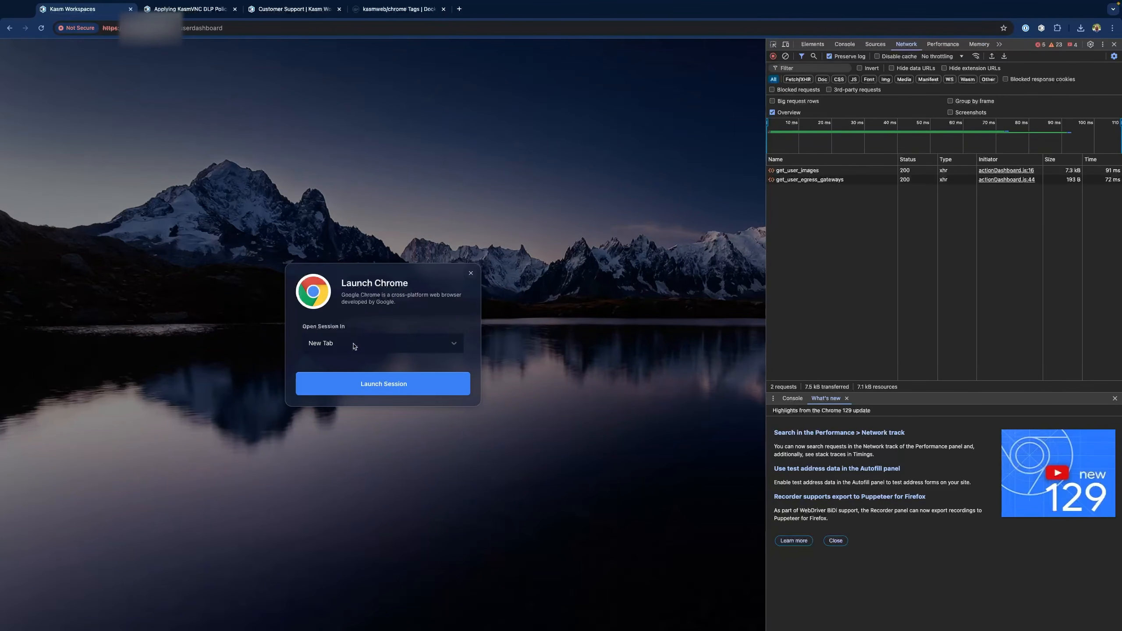
Launch the Chrome workspace in a New Tab, then return to the Kasm dashboard tab
{"action": "left_click", "coordinate": [344, 346]}
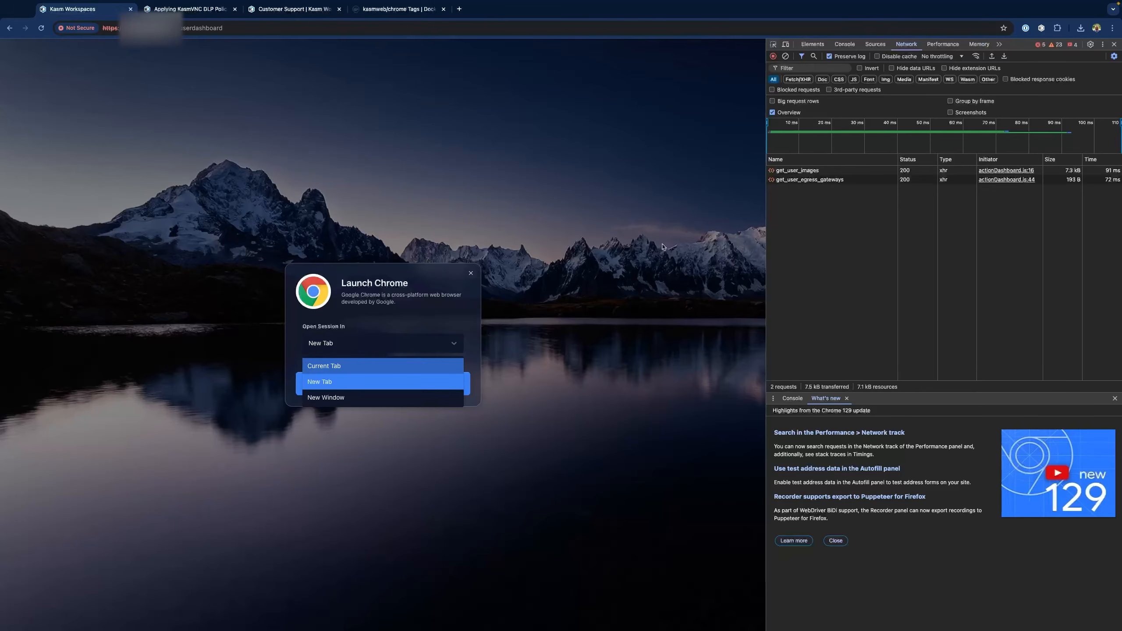
{"action": "left_click", "coordinate": [347, 383]}
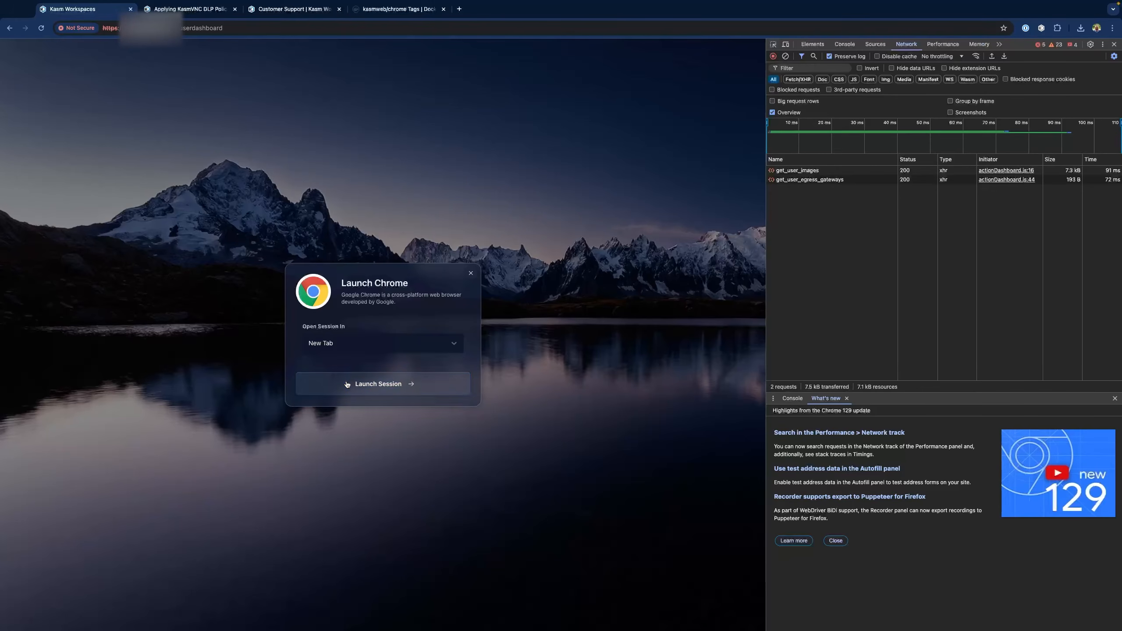
{"action": "left_click", "coordinate": [387, 385]}
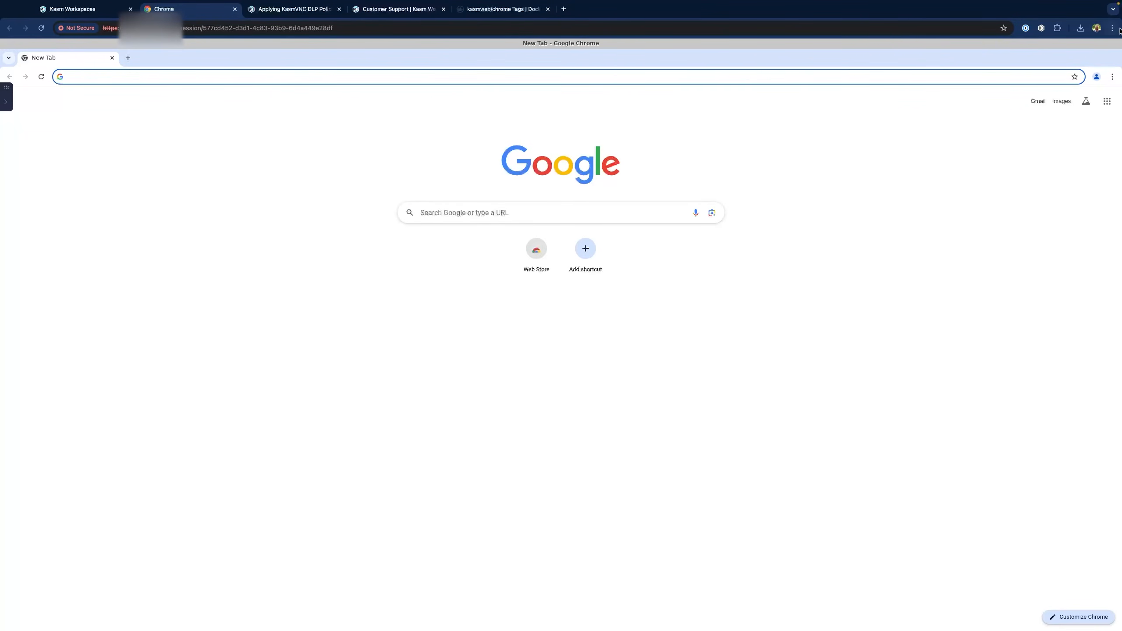
{"action": "left_click", "coordinate": [70, 12]}
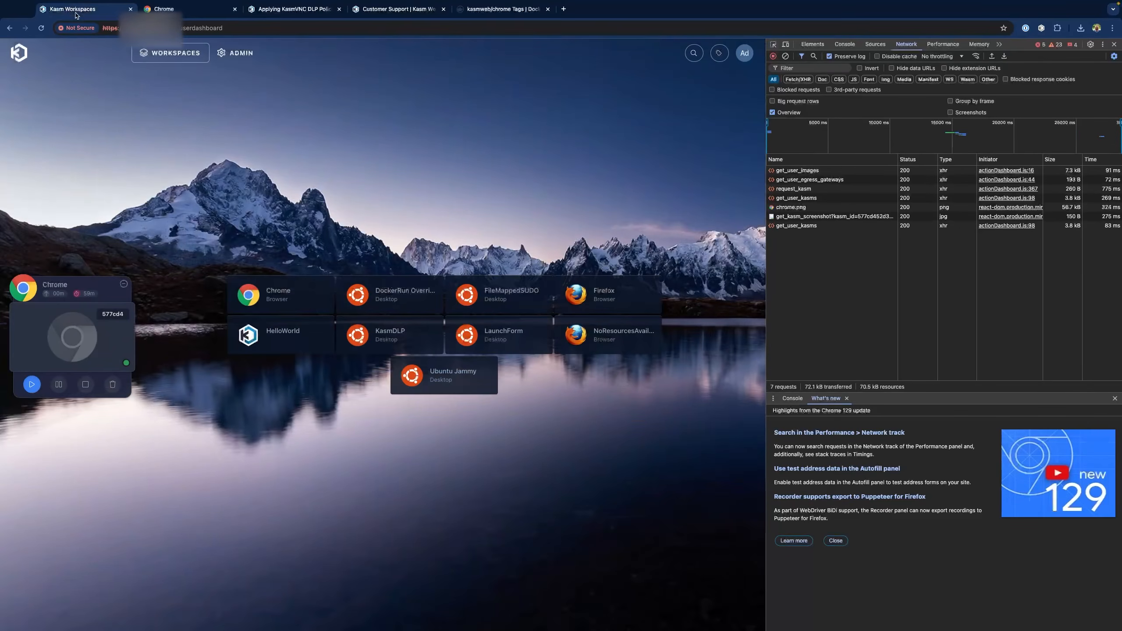
Read the get_user_kasms and request_kasm responses, then bring up NoResourcesAvailable's launch options
{"action": "left_click", "coordinate": [804, 228]}
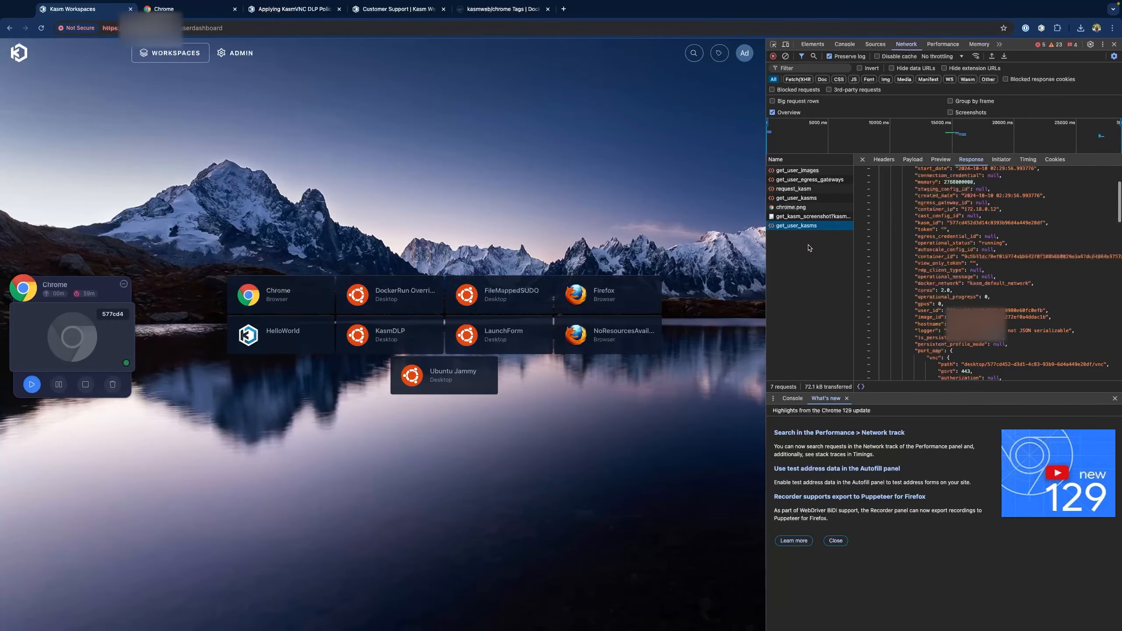
{"action": "left_click", "coordinate": [799, 199]}
{"action": "left_click", "coordinate": [799, 190]}
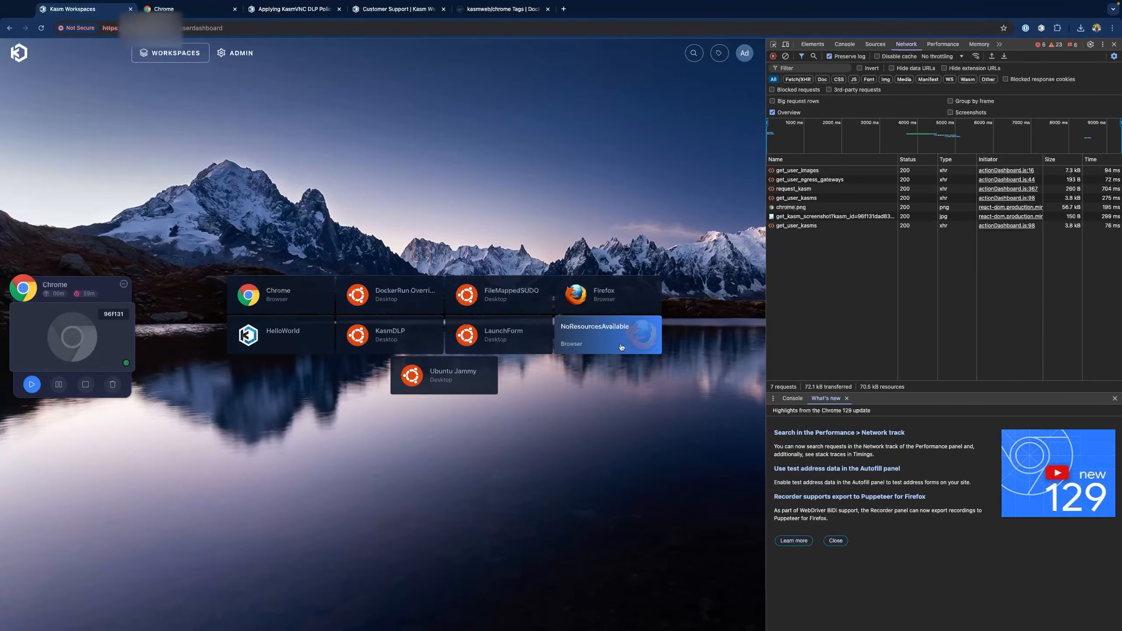
{"action": "left_click", "coordinate": [621, 347]}
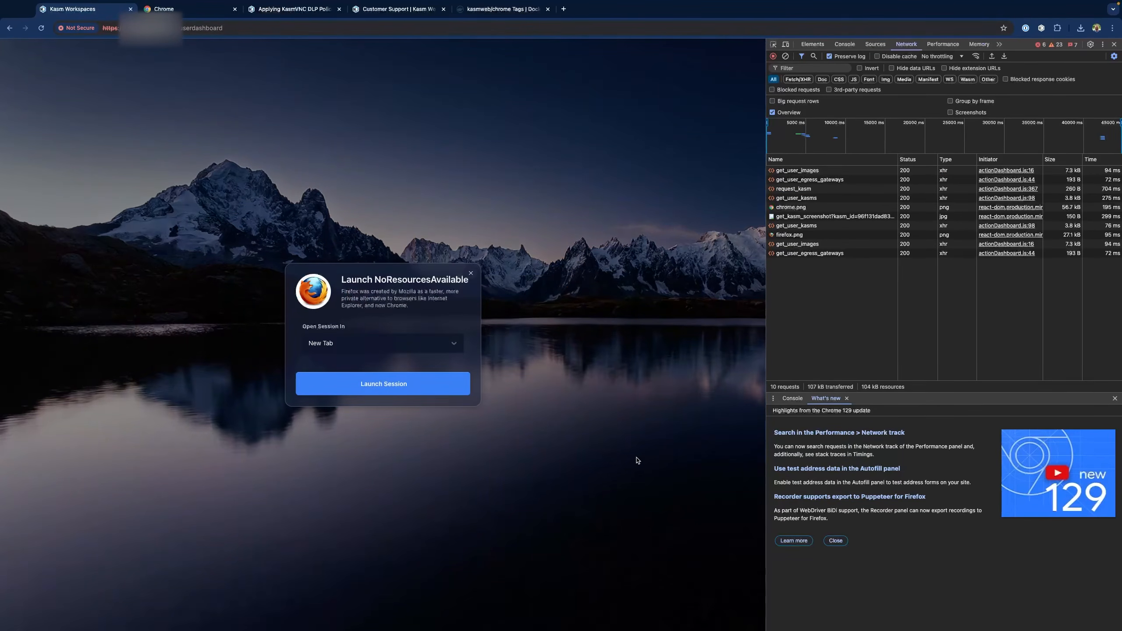
Clear the Network log and launch NoResourcesAvailable in the Current Tab
{"action": "left_click", "coordinate": [786, 57]}
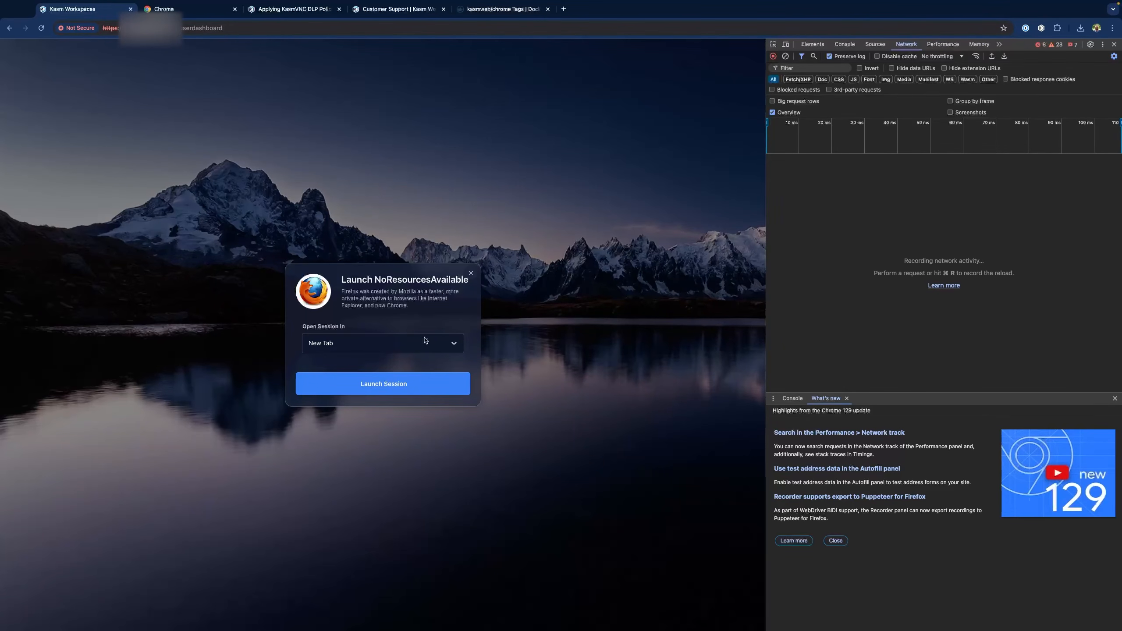
{"action": "left_click", "coordinate": [341, 343]}
{"action": "left_click", "coordinate": [367, 361]}
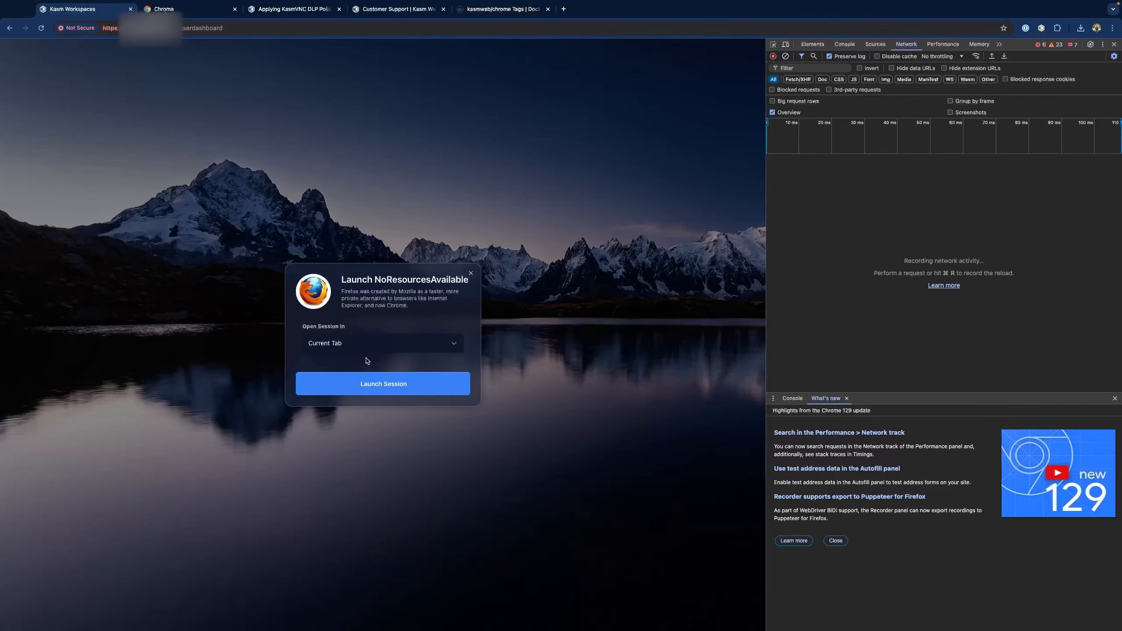
{"action": "left_click", "coordinate": [387, 384]}
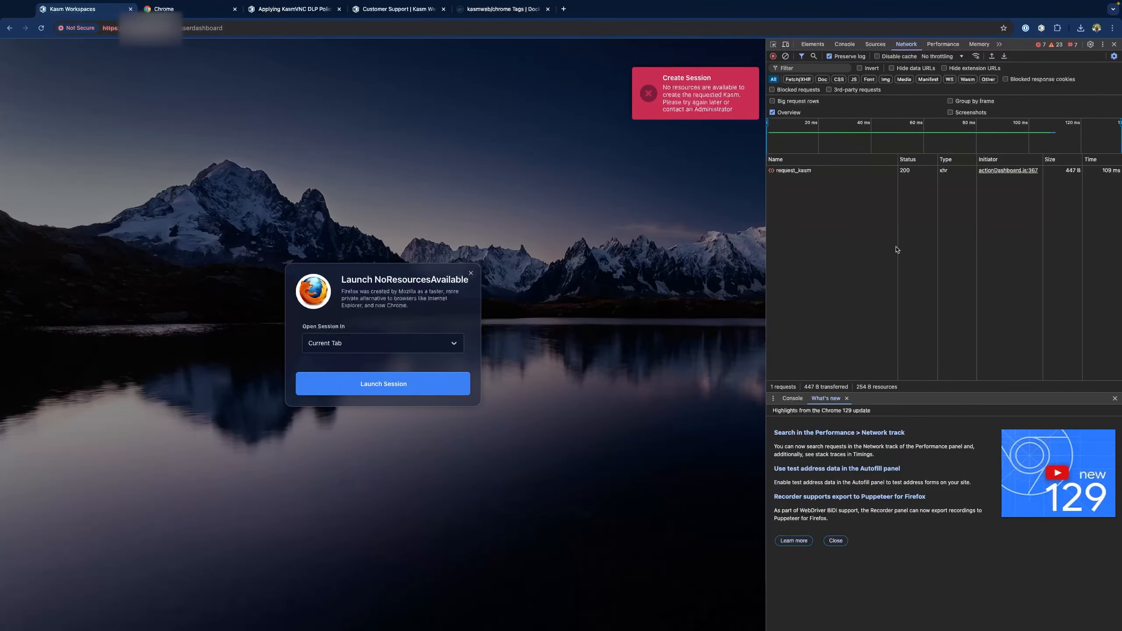
Read request_kasm's no-resources error response and start exporting the log as a HAR file
{"action": "left_click", "coordinate": [795, 170]}
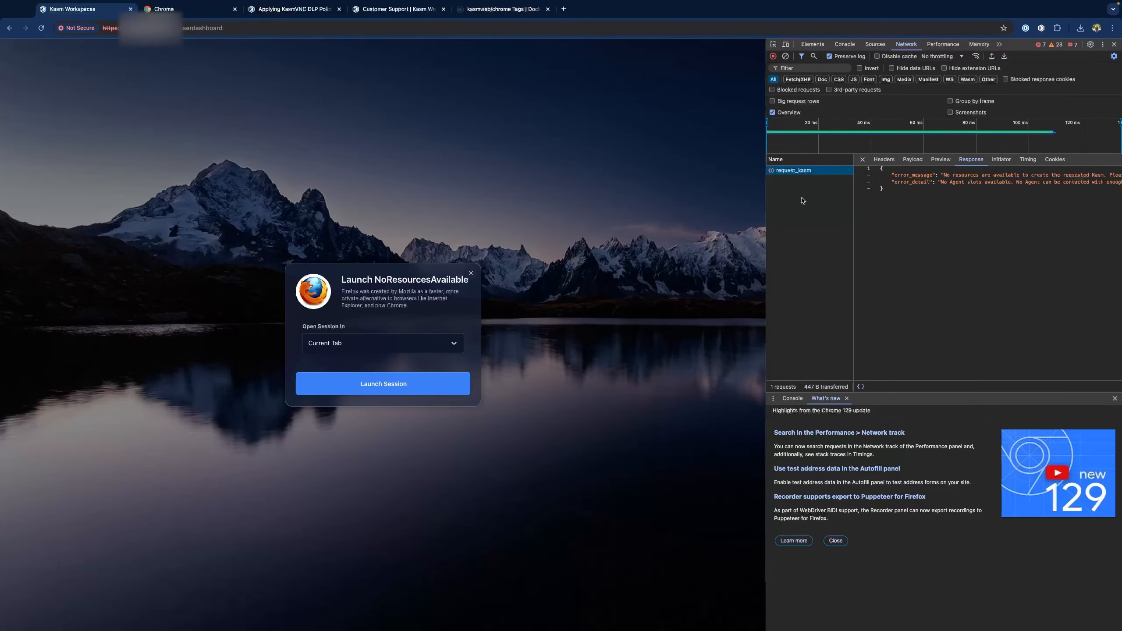
{"action": "scroll", "coordinate": [976, 198], "scroll_direction": "right", "scroll_amount": 2}
{"action": "scroll", "coordinate": [976, 198], "scroll_direction": "right", "scroll_amount": 5}
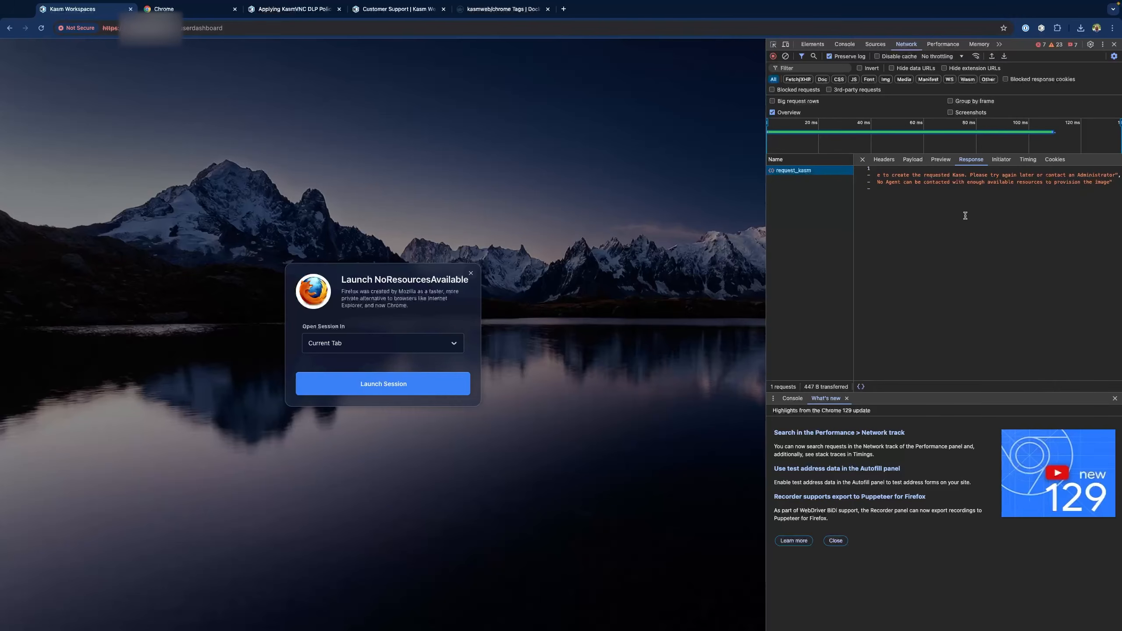
{"action": "left_click", "coordinate": [1004, 56]}
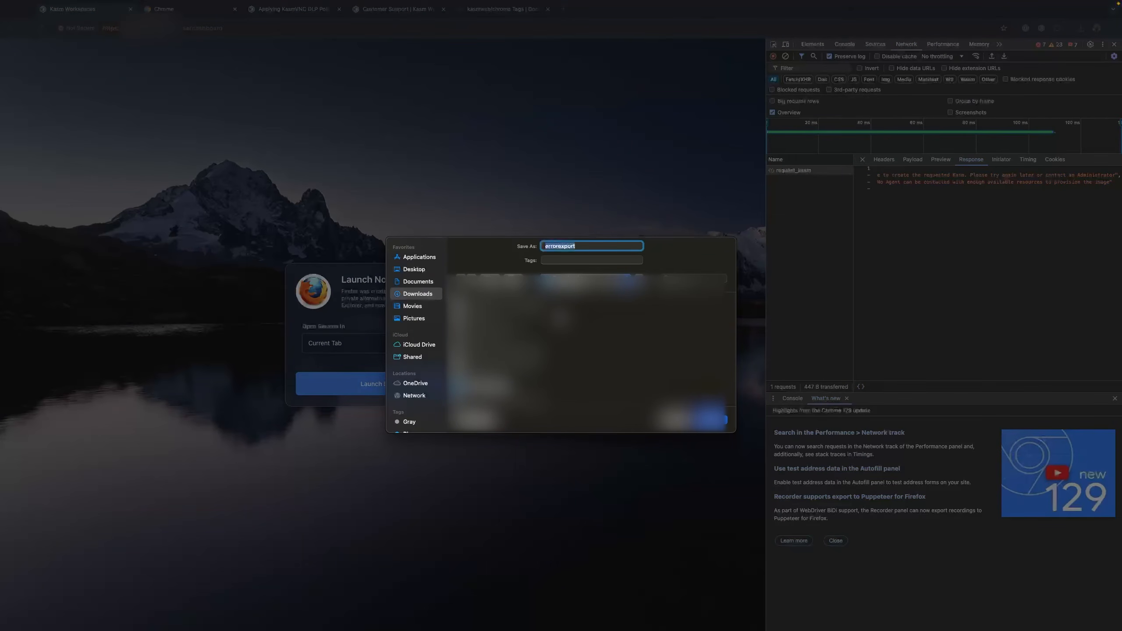
Save the network log as the ErrorExport HAR file and clear the Network log
{"action": "type", "text": "ErrorExport"}
{"action": "key", "text": "Return"}
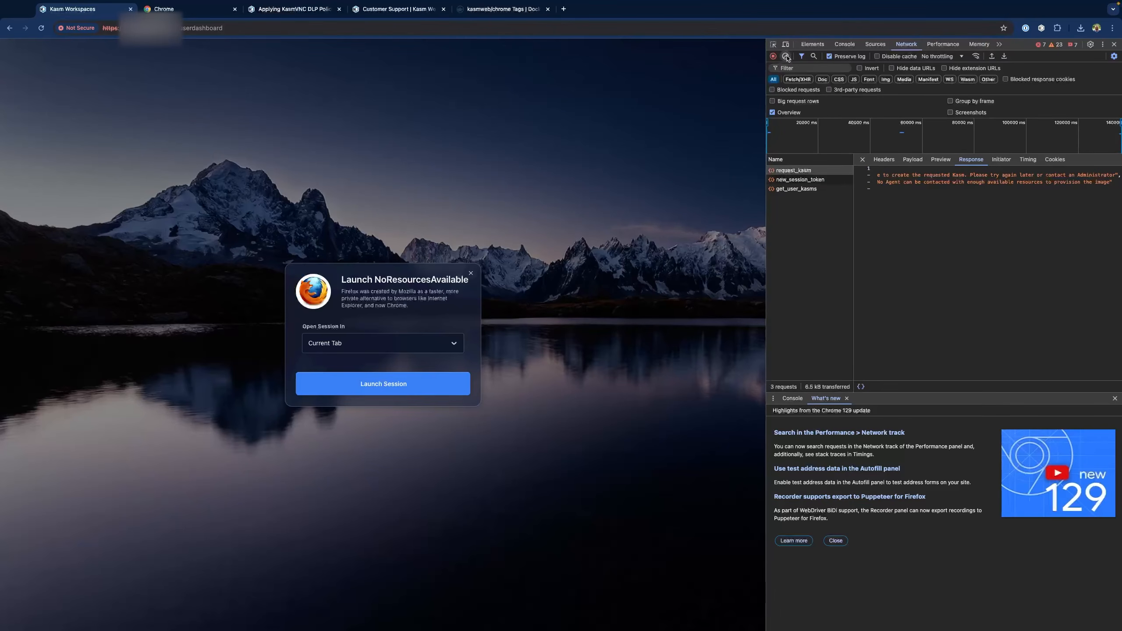
{"action": "left_click", "coordinate": [786, 56]}
Re-import ErrorExport, confirm request_kasm's error response, and close Developer Tools
{"action": "left_click", "coordinate": [992, 56]}
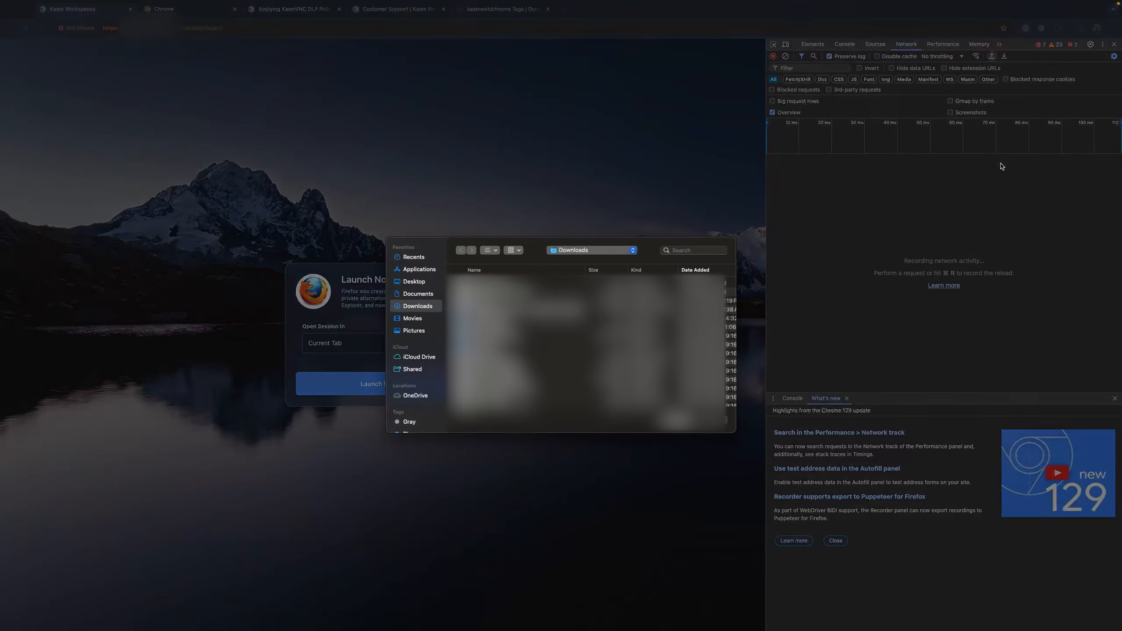
{"action": "left_click", "coordinate": [582, 284]}
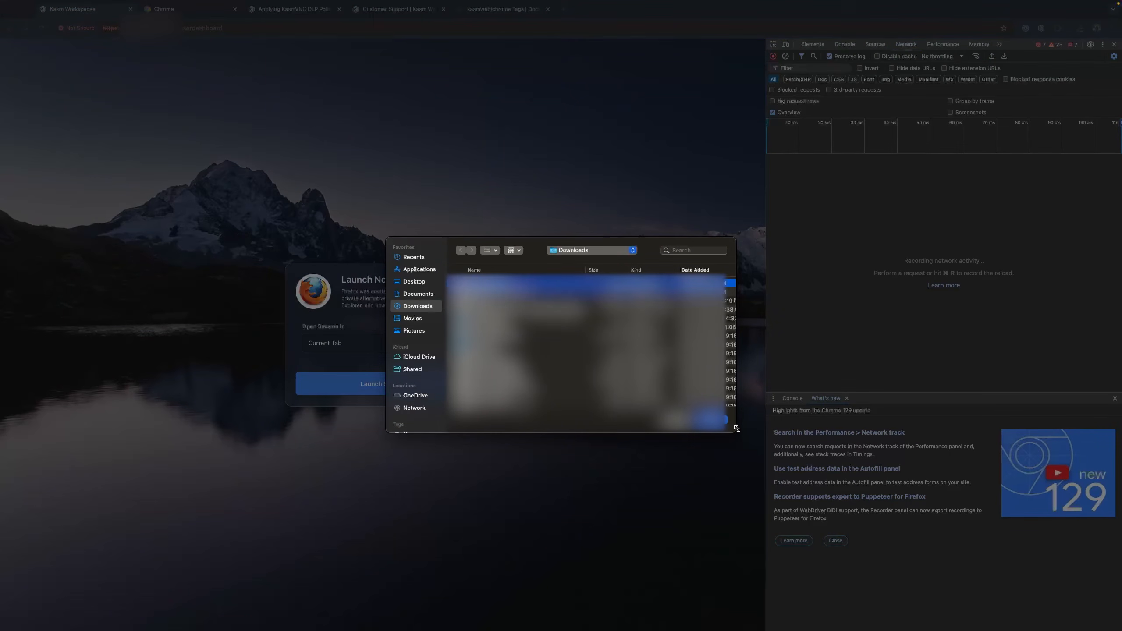
{"action": "left_click", "coordinate": [713, 420]}
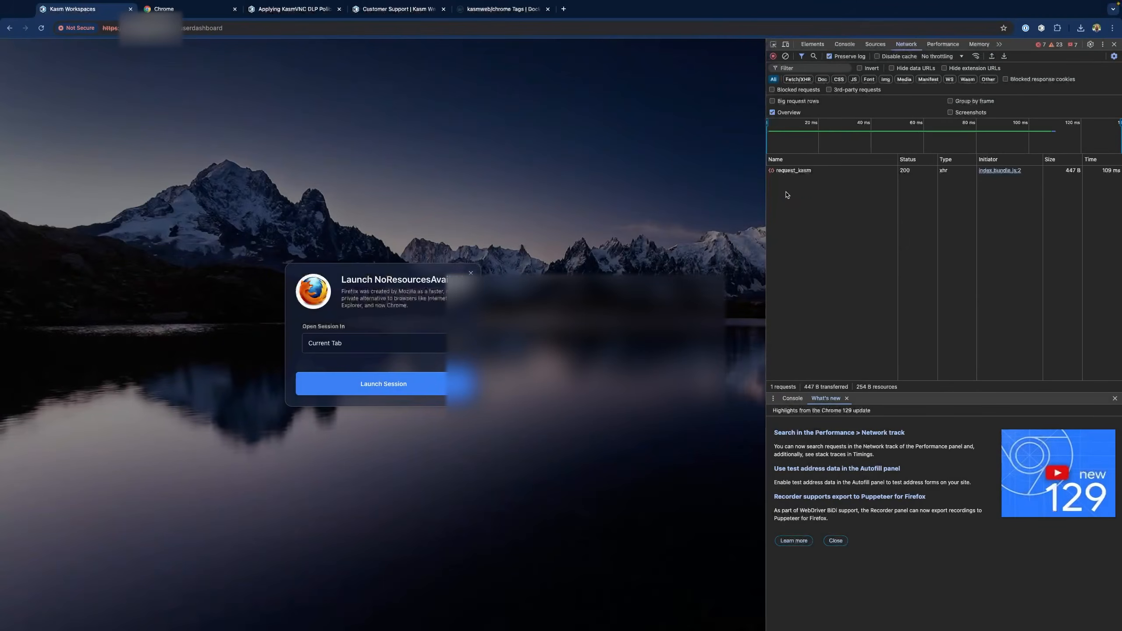
{"action": "left_click", "coordinate": [793, 170]}
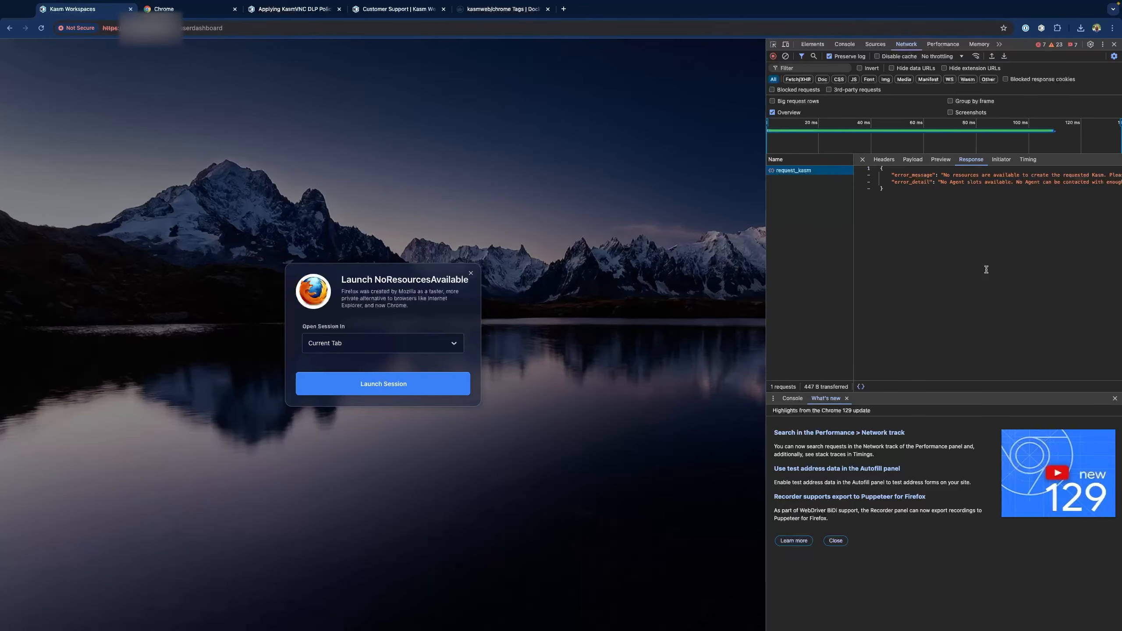
{"action": "left_click", "coordinate": [1114, 44]}
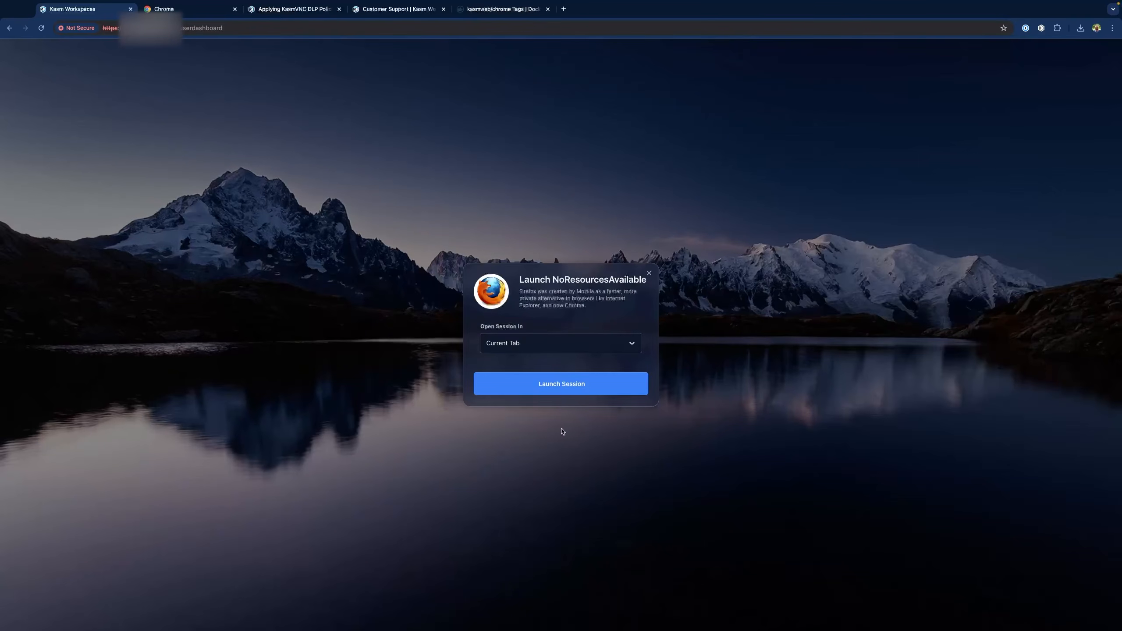
Close the NoResourcesAvailable launch dialog and return focus to the streamed Chrome session tab
{"action": "left_click", "coordinate": [649, 275]}
{"action": "left_click", "coordinate": [169, 9]}
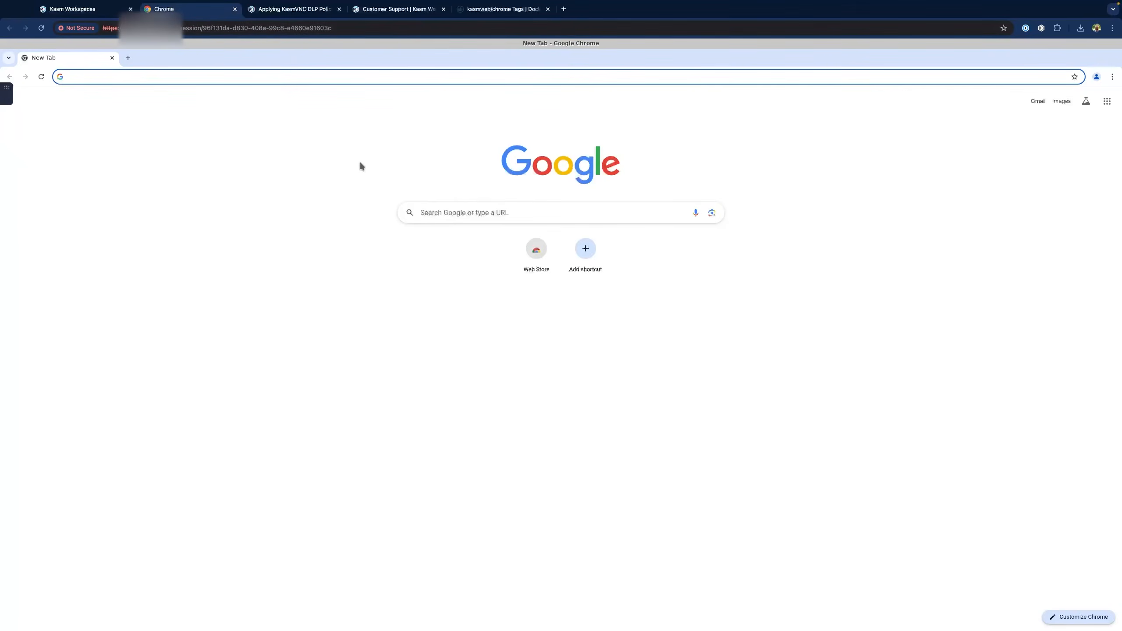
{"action": "left_click", "coordinate": [242, 292]}
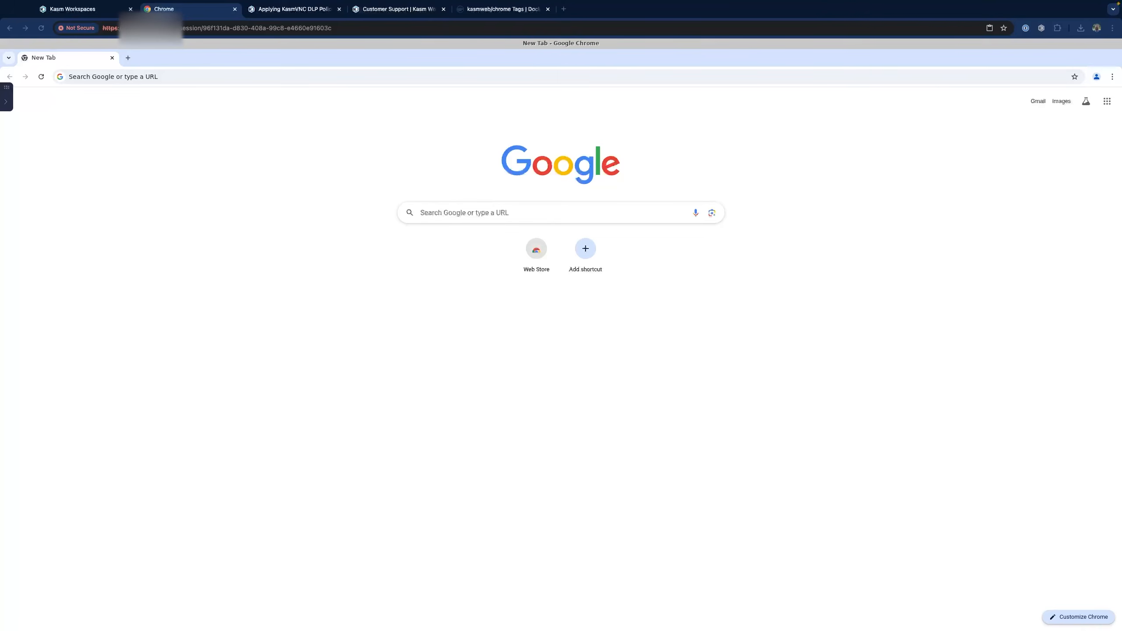
In the Control Panel's Streaming Quality settings, try Low, High, Extreme and Static quality levels
{"action": "left_click", "coordinate": [6, 103]}
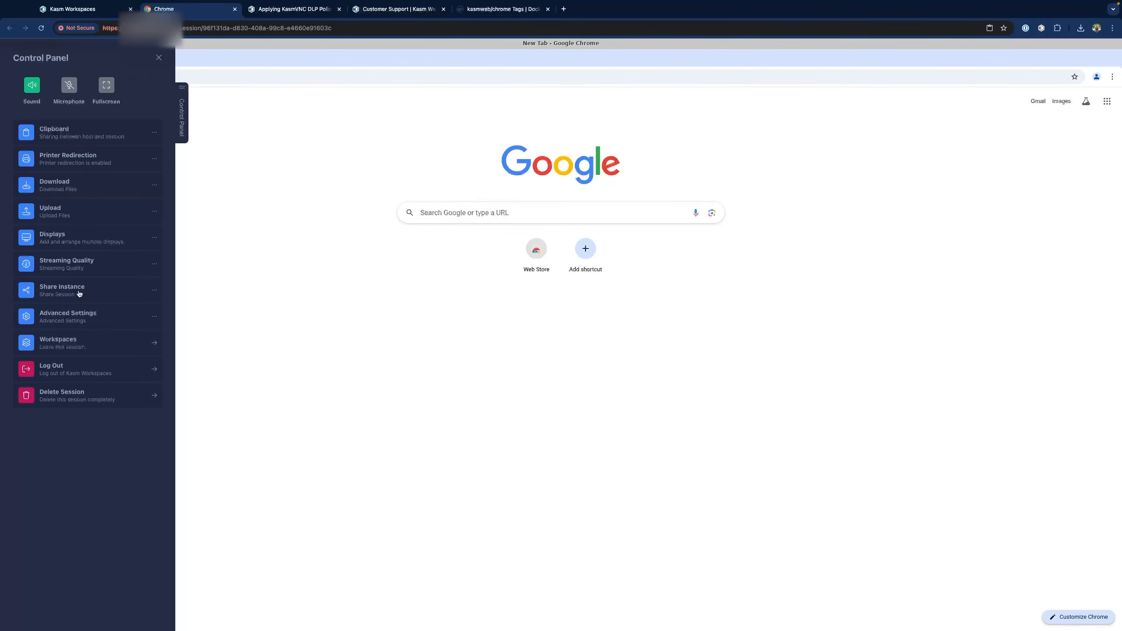
{"action": "left_click", "coordinate": [76, 260]}
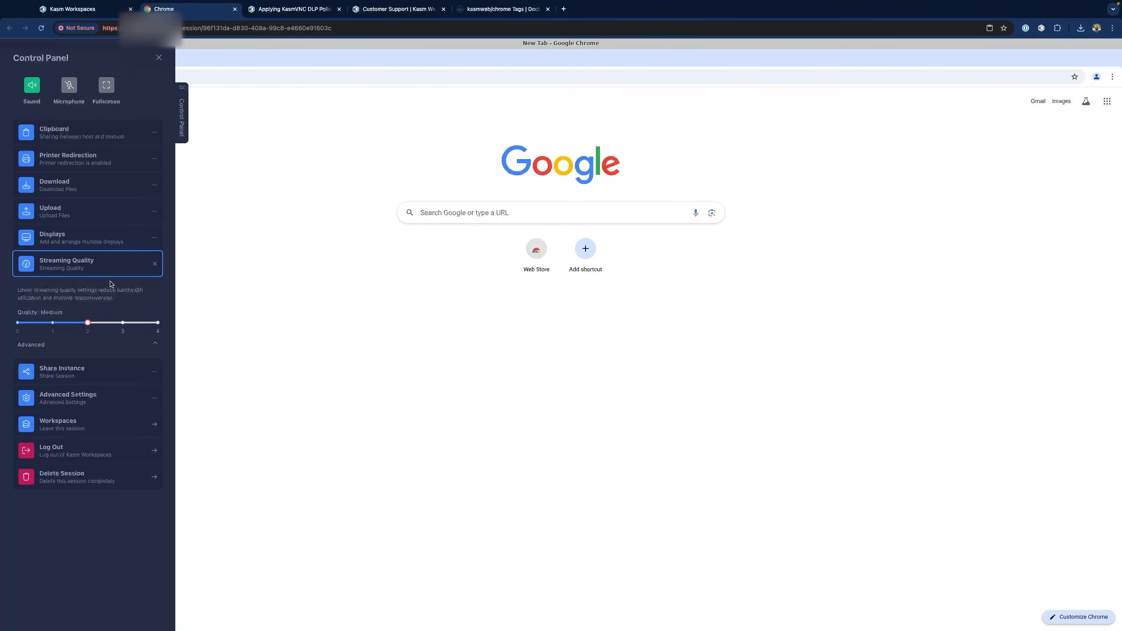
{"action": "left_click", "coordinate": [52, 322]}
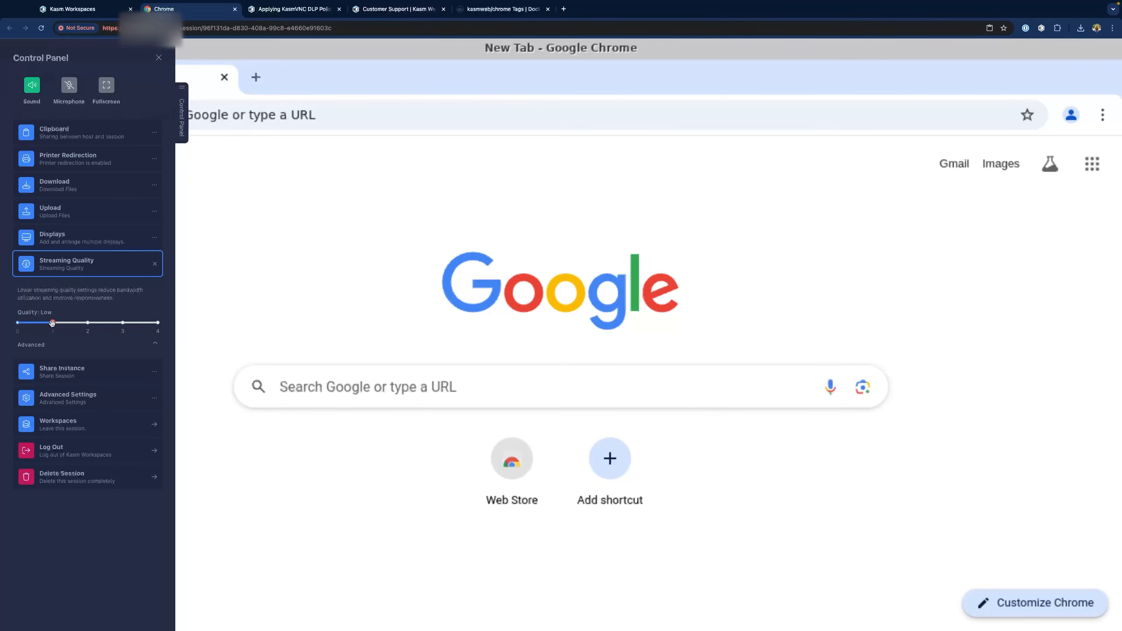
{"action": "left_click", "coordinate": [88, 323]}
{"action": "left_click", "coordinate": [123, 323]}
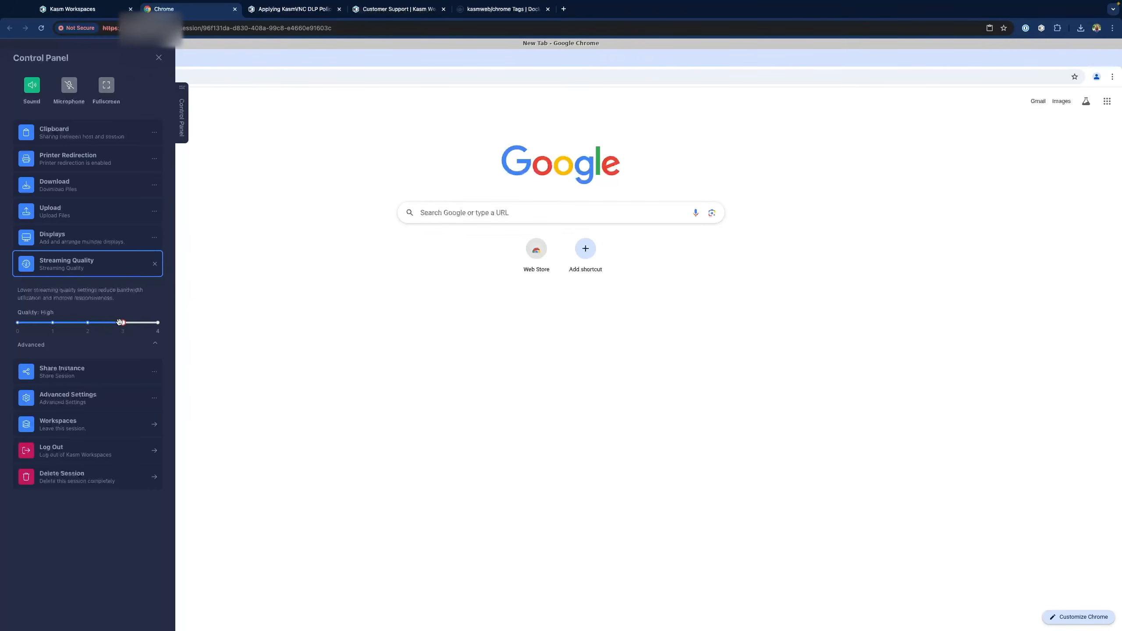
{"action": "left_click", "coordinate": [157, 322]}
{"action": "left_click", "coordinate": [19, 324]}
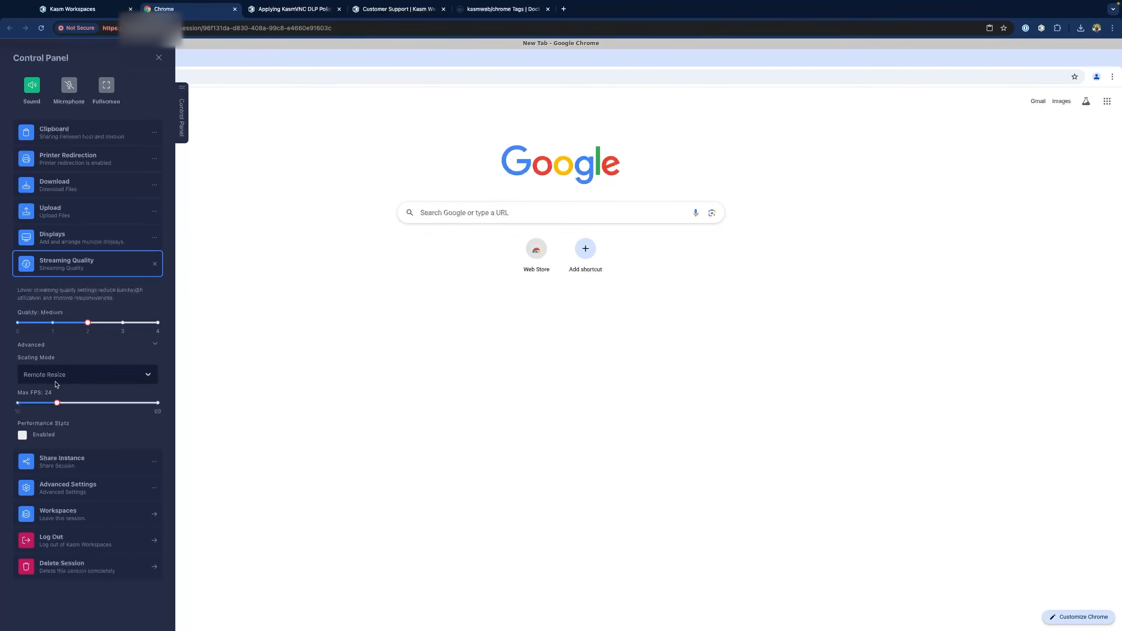
Lower Max FPS to 19, enable Performance Stats, and close the control panel
{"action": "left_click_drag", "start_coordinate": [58, 403], "coordinate": [43, 404]}
{"action": "left_click", "coordinate": [22, 435]}
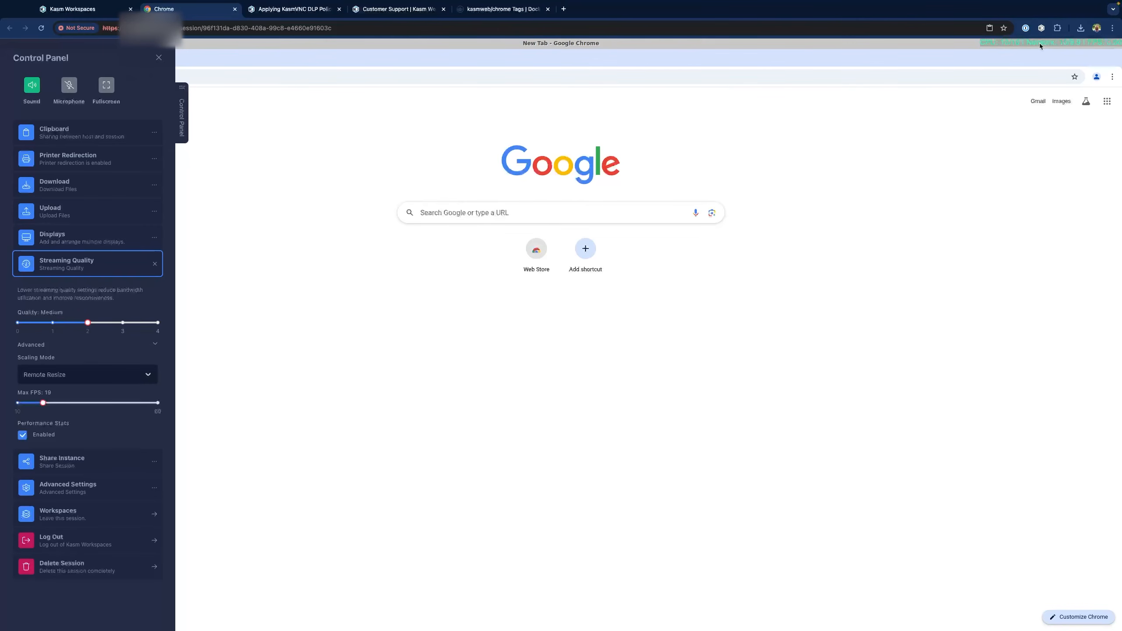
{"action": "left_click", "coordinate": [373, 183]}
Search Google for 'video stream tester' and open the stream tester
{"action": "left_click", "coordinate": [442, 214]}
{"action": "type", "text": "v"}
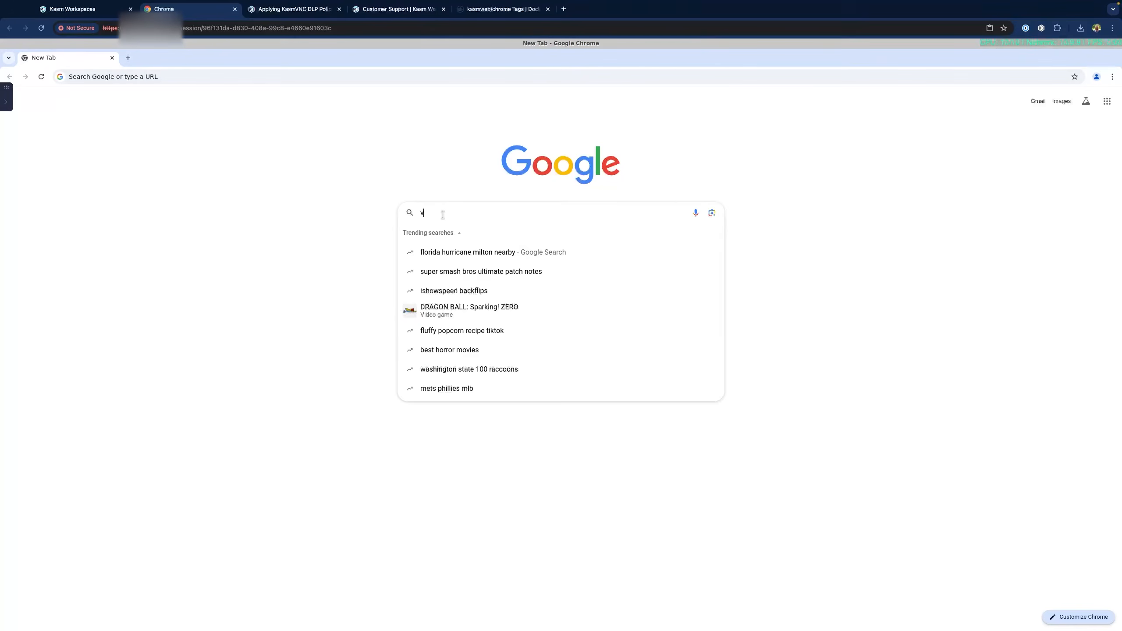
{"action": "type", "text": "ideo strea"}
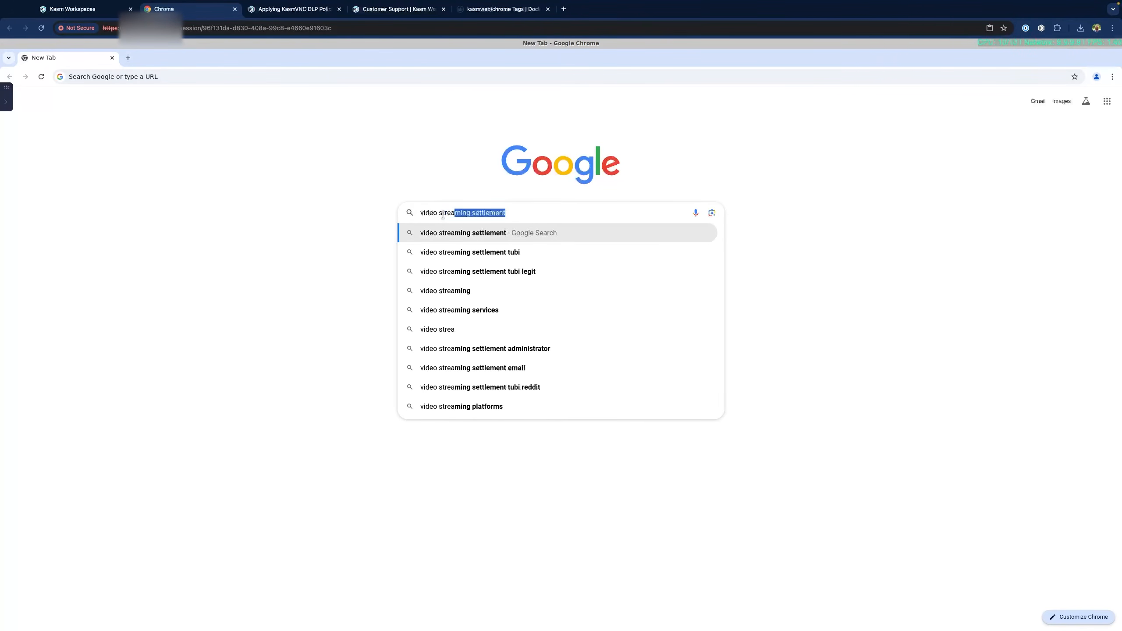
{"action": "type", "text": "m tester"}
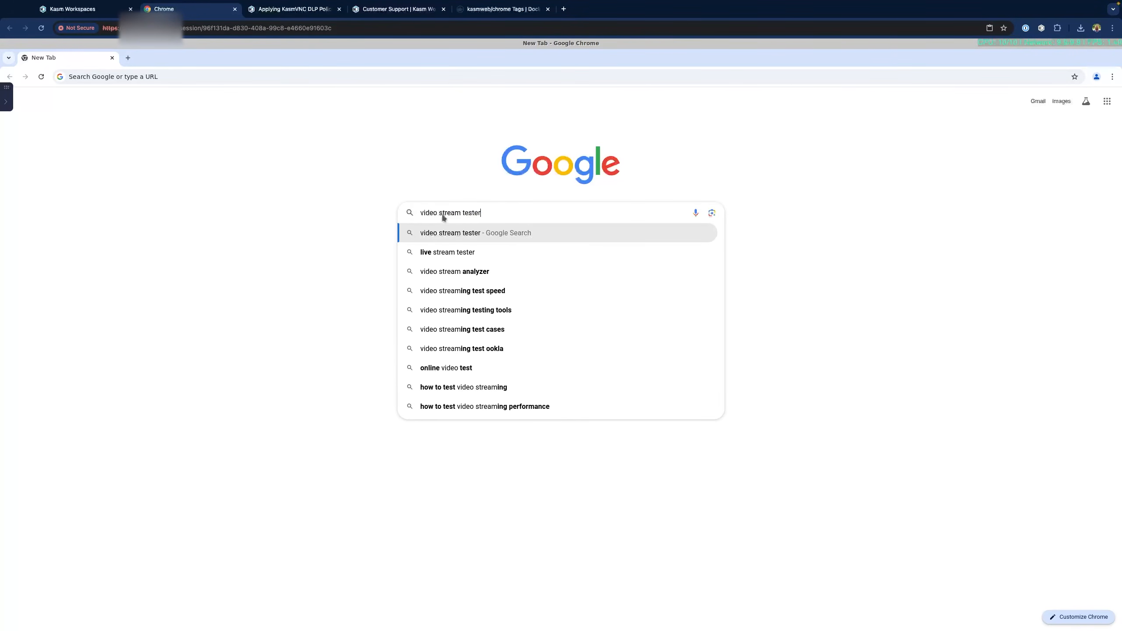
{"action": "key", "text": "Return"}
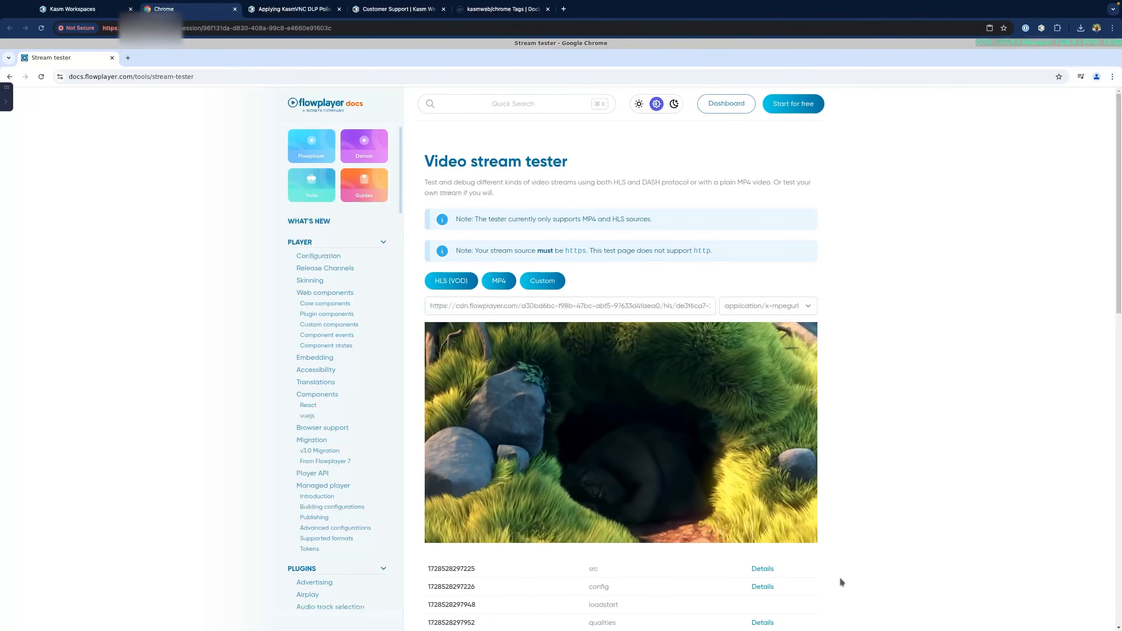
Raise the session's maximum frame rate back to 24 in the control panel
{"action": "left_click", "coordinate": [6, 95]}
{"action": "left_click_drag", "start_coordinate": [44, 403], "coordinate": [55, 404]}
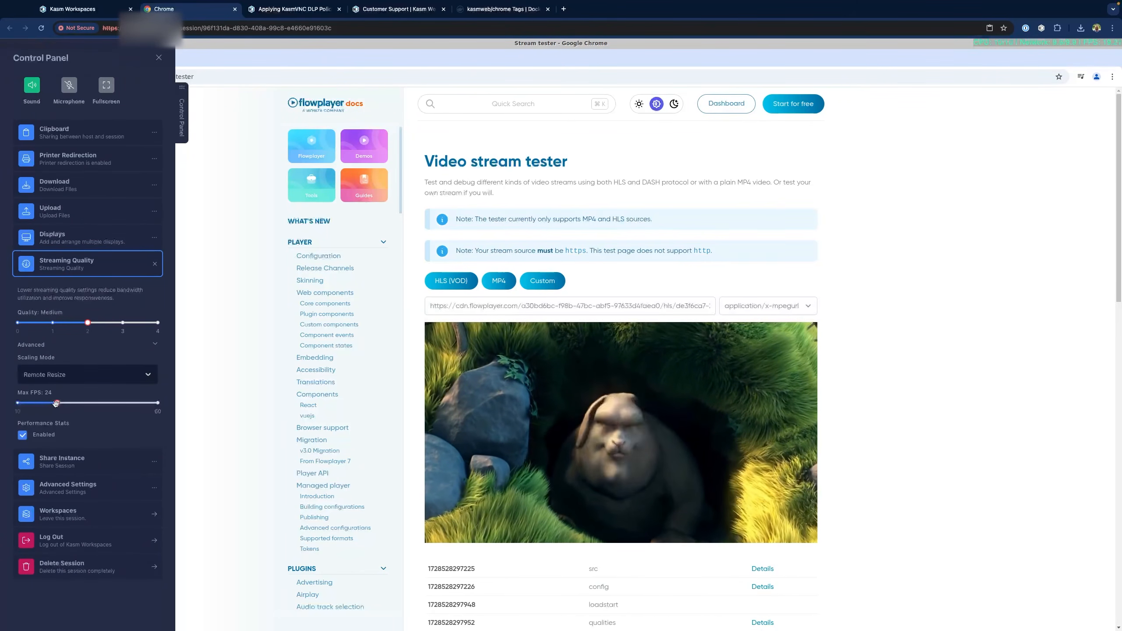
{"action": "left_click", "coordinate": [884, 427]}
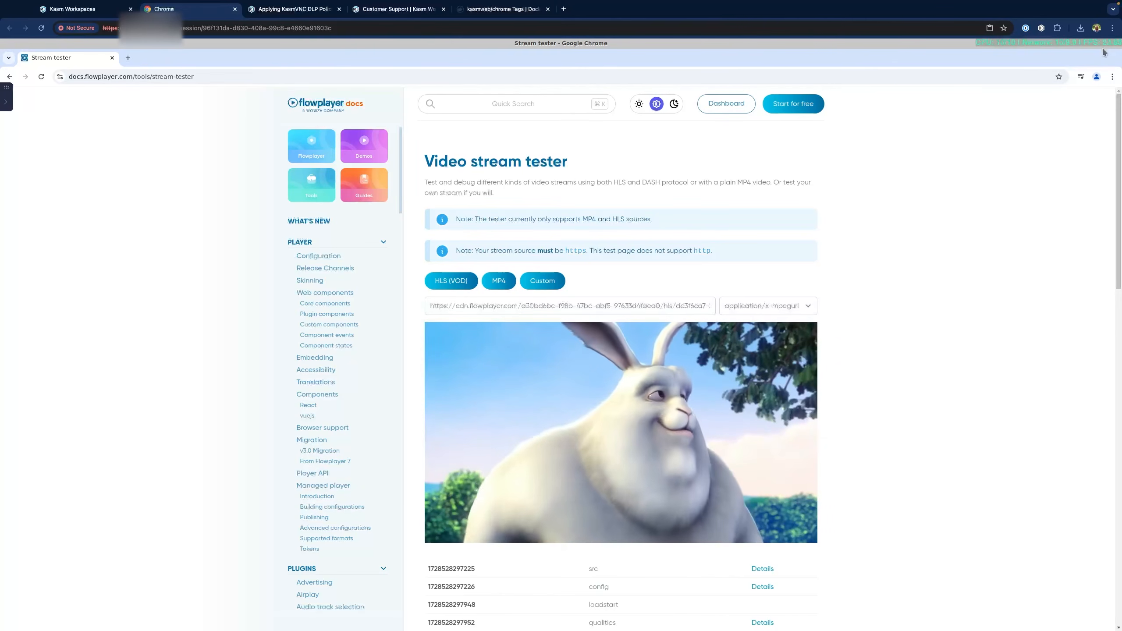
Delete the current streamed Chrome session
{"action": "left_click", "coordinate": [6, 102]}
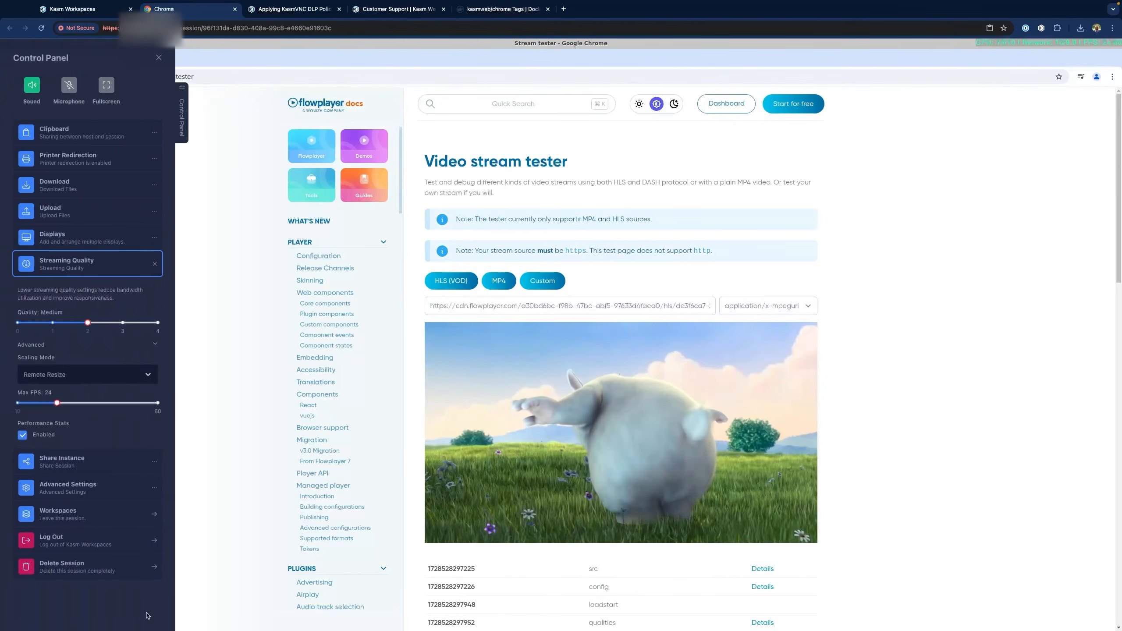
{"action": "left_click", "coordinate": [133, 568]}
{"action": "left_click", "coordinate": [560, 367]}
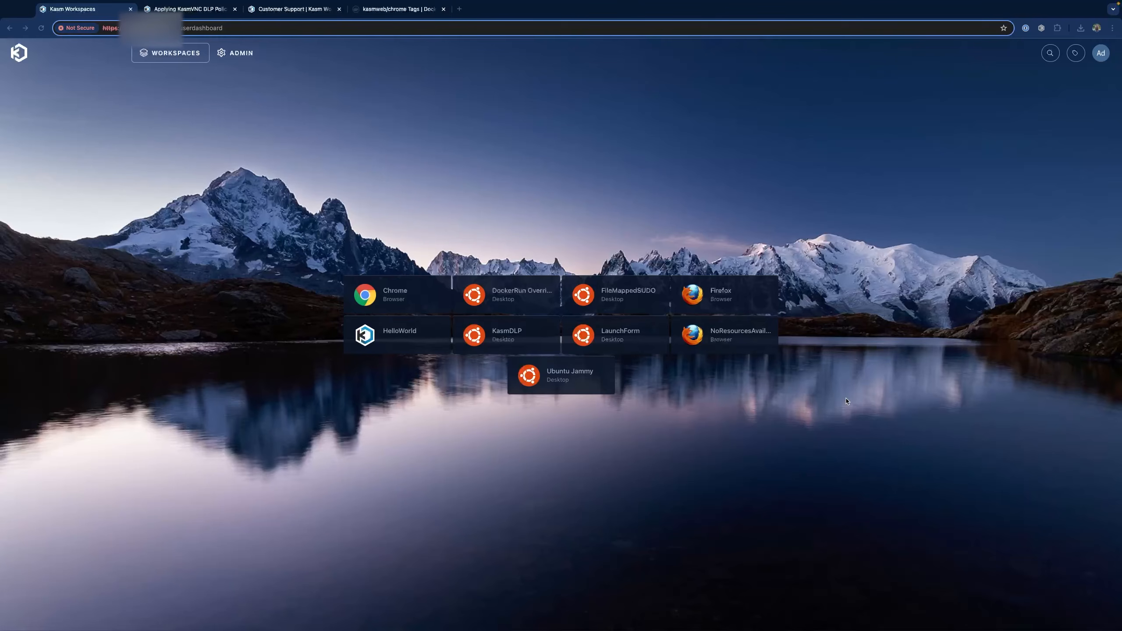
Go to the Kasm Technologies Docker Hub profile and search its repositories for 'foca'
{"action": "left_click", "coordinate": [400, 11]}
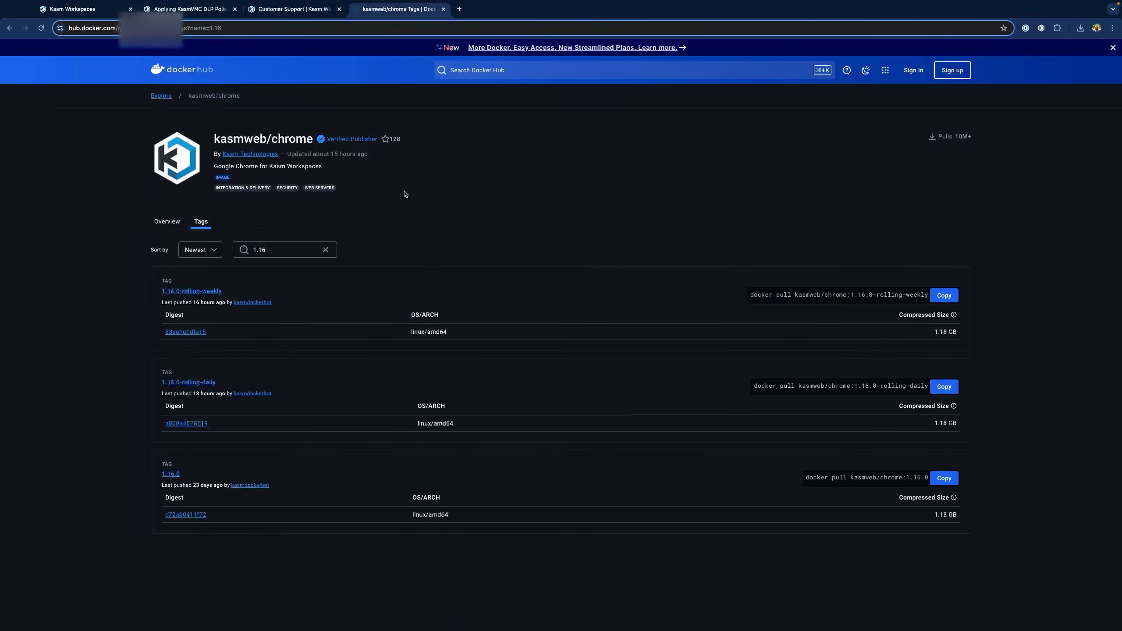
{"action": "left_click", "coordinate": [250, 154]}
{"action": "left_click", "coordinate": [207, 212]}
{"action": "type", "text": "focal"}
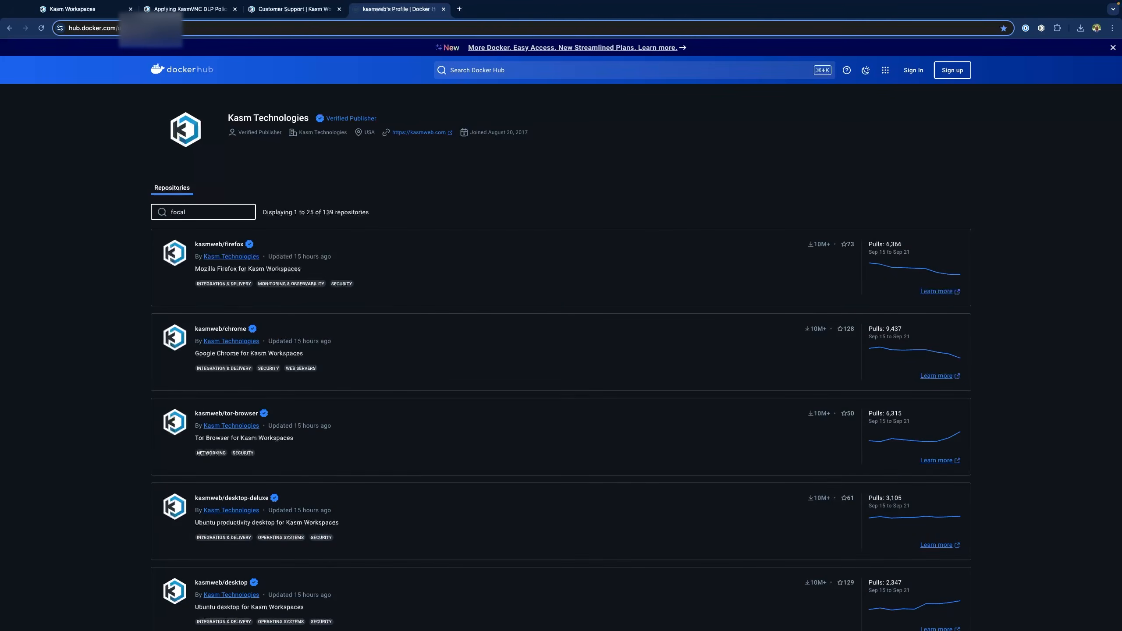
Open kasmweb/ubuntu-focal-desktop and scroll down to its Stand-alone Deployment section
{"action": "left_click", "coordinate": [225, 246]}
{"action": "scroll", "coordinate": [498, 317], "scroll_direction": "down", "scroll_amount": 1}
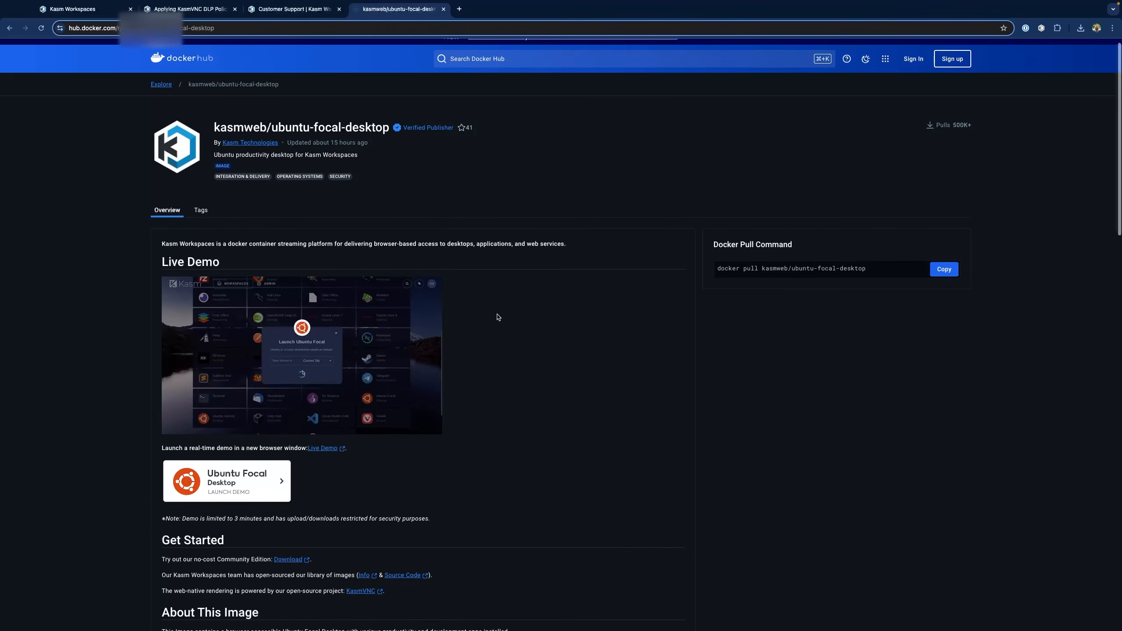
{"action": "scroll", "coordinate": [498, 317], "scroll_direction": "down", "scroll_amount": 10}
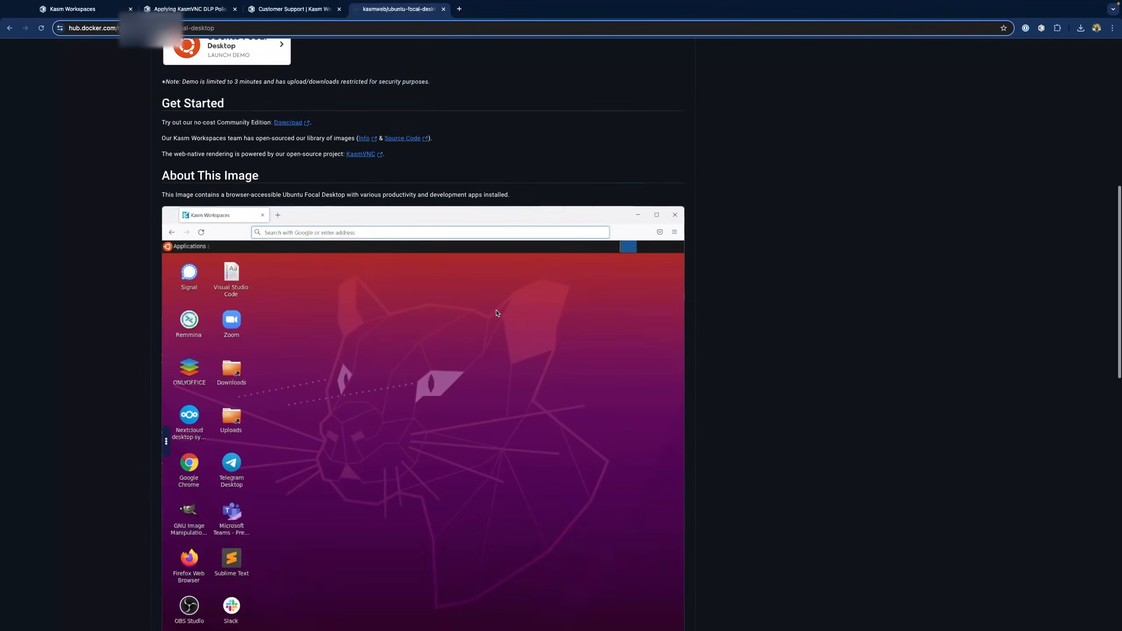
{"action": "scroll", "coordinate": [497, 313], "scroll_direction": "down", "scroll_amount": 8}
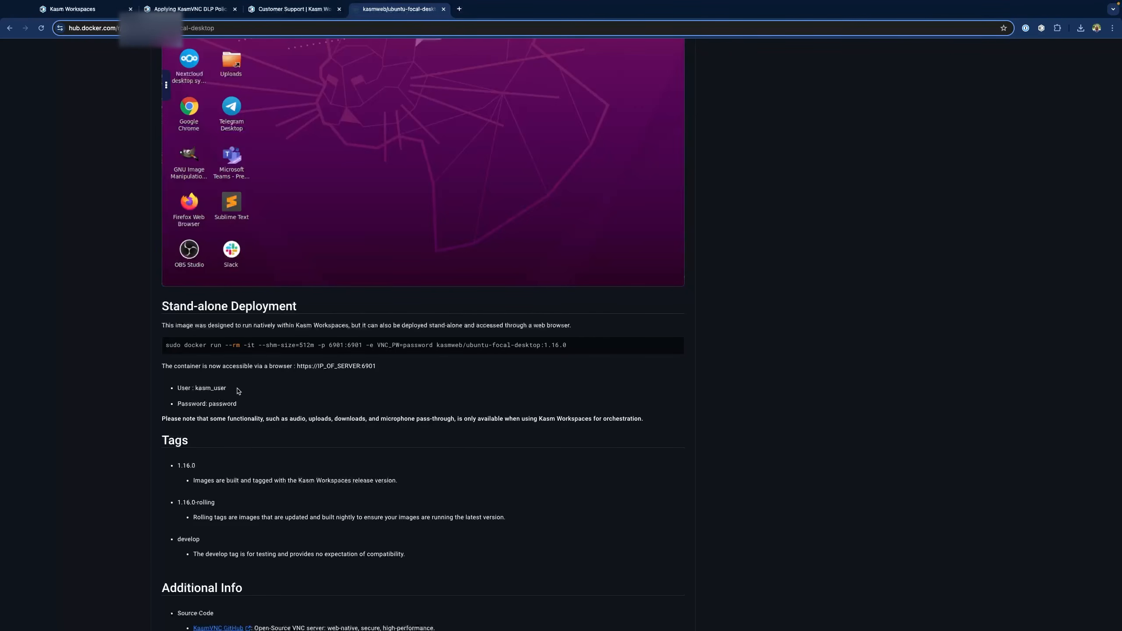
{"action": "mouse_move", "coordinate": [305, 344]}
Copy the stand-alone kasmweb/ubuntu-focal-desktop:1.16.0 docker run command and run it in VS Code's terminal
{"action": "left_click", "coordinate": [668, 347]}
{"action": "key", "text": "super+Tab"}
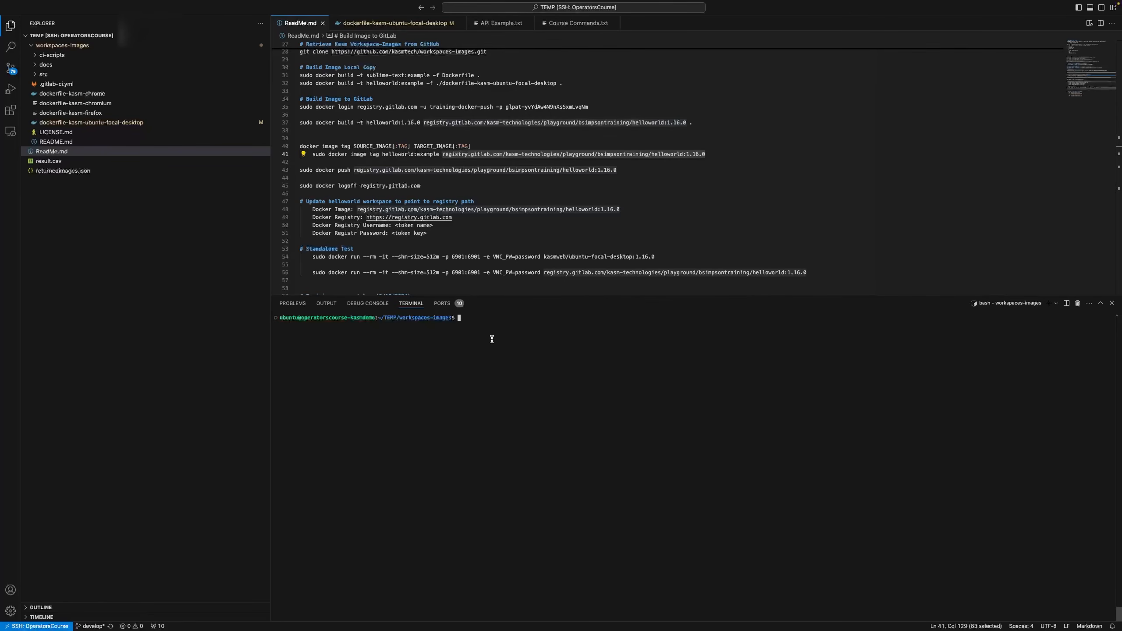
{"action": "key", "text": "super+v"}
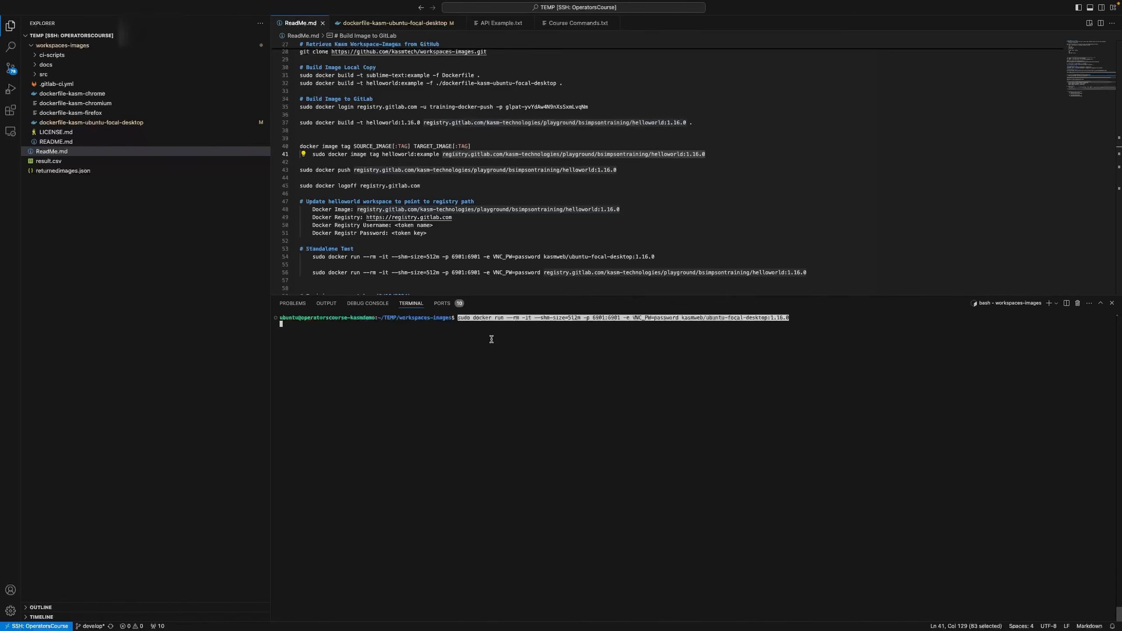
{"action": "key", "text": "Return"}
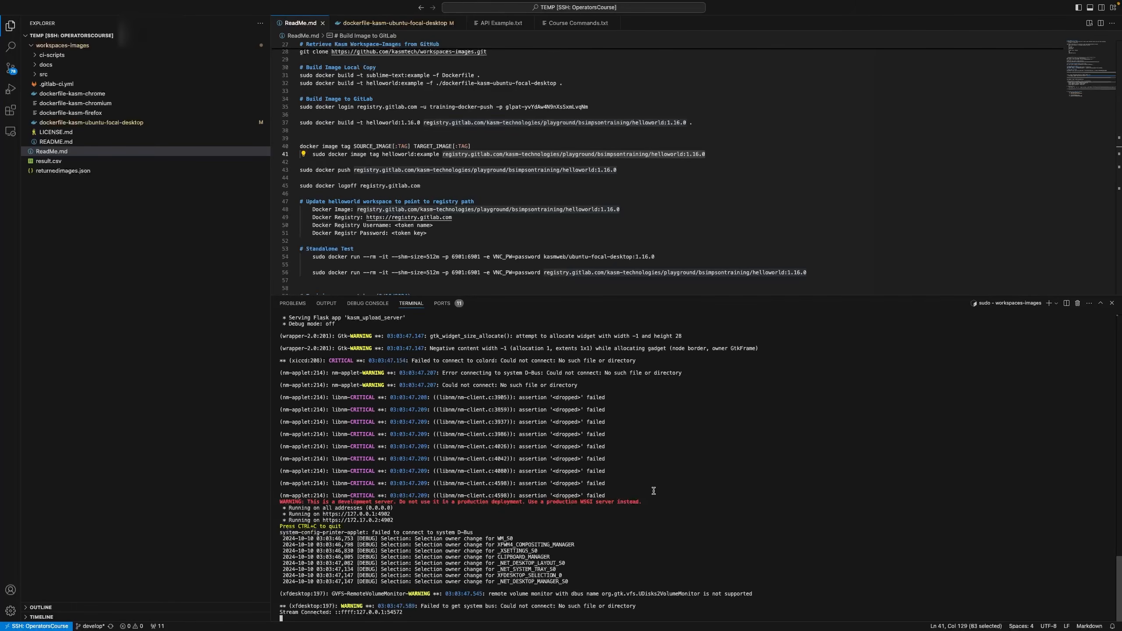
{"action": "scroll", "coordinate": [728, 501], "scroll_direction": "up", "scroll_amount": 10}
{"action": "scroll", "coordinate": [728, 501], "scroll_direction": "down", "scroll_amount": 10}
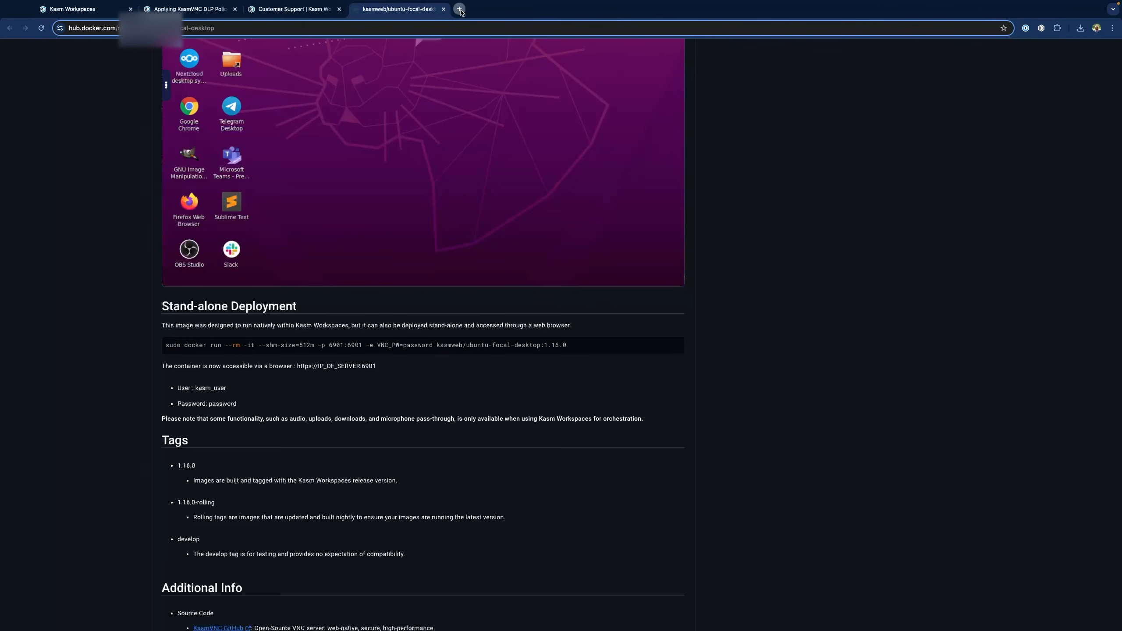
{"action": "left_click", "coordinate": [459, 9]}
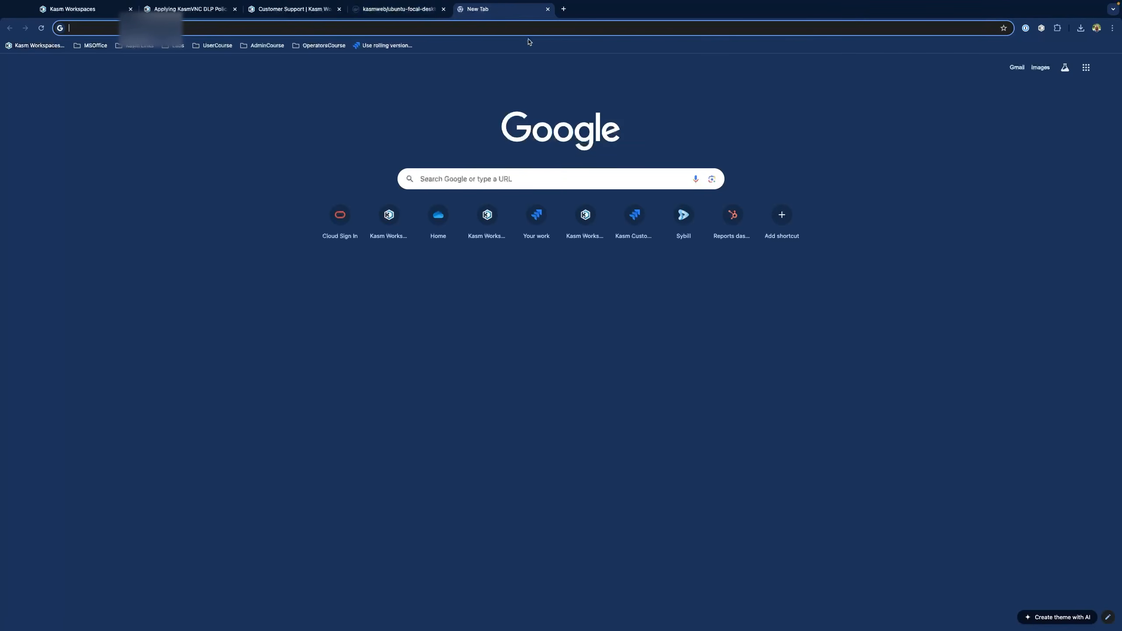
{"action": "left_click", "coordinate": [528, 28]}
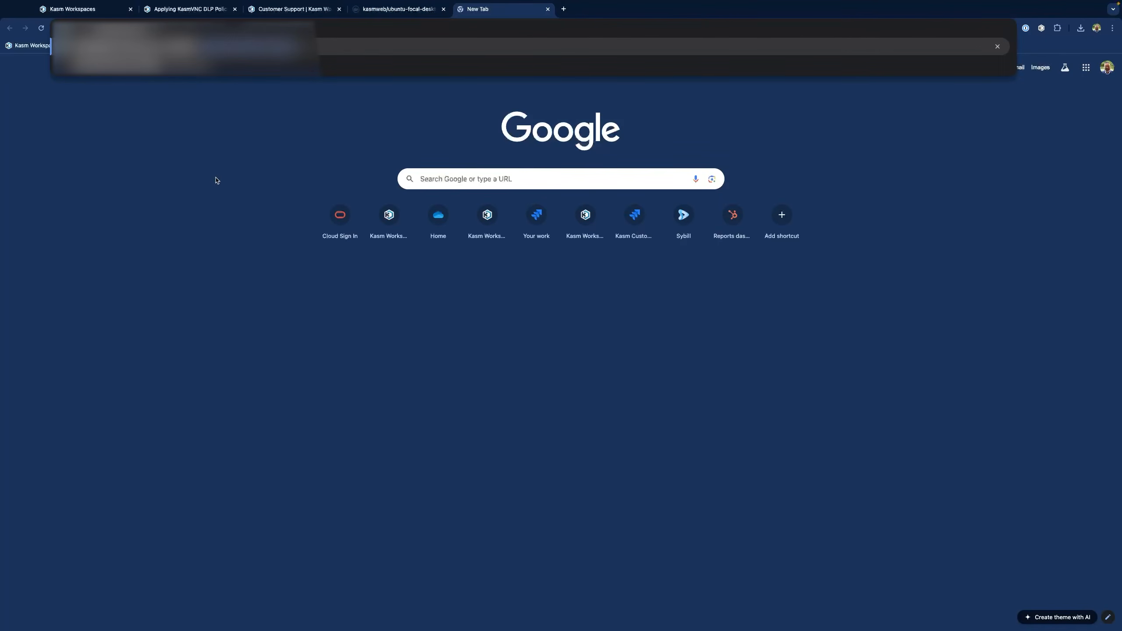
{"action": "key", "text": "Return"}
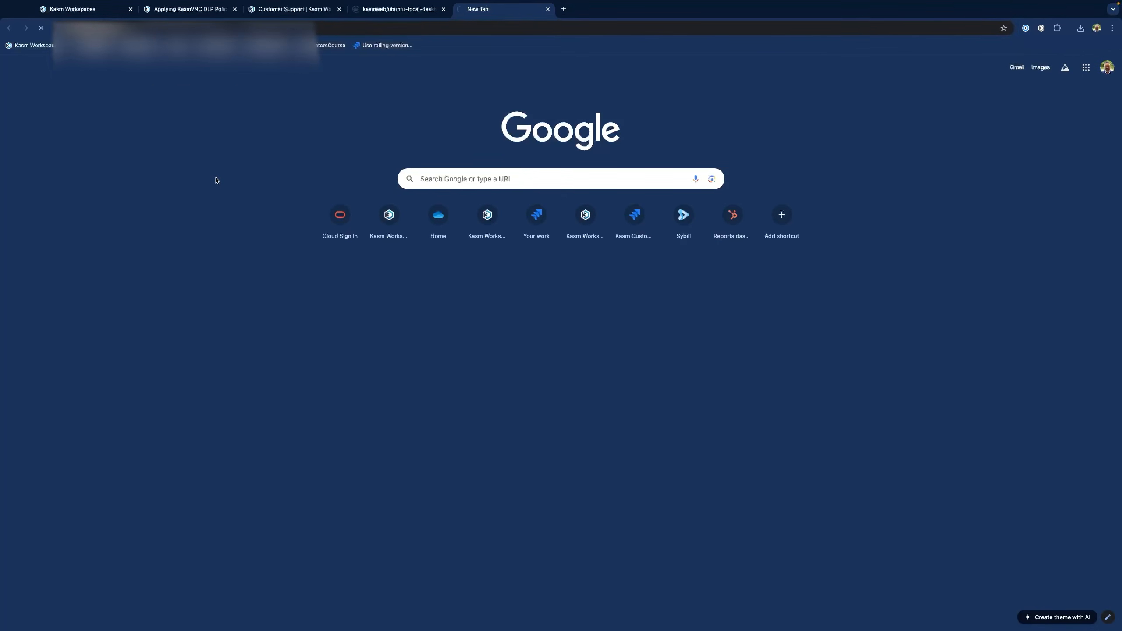
{"action": "left_click", "coordinate": [452, 300]}
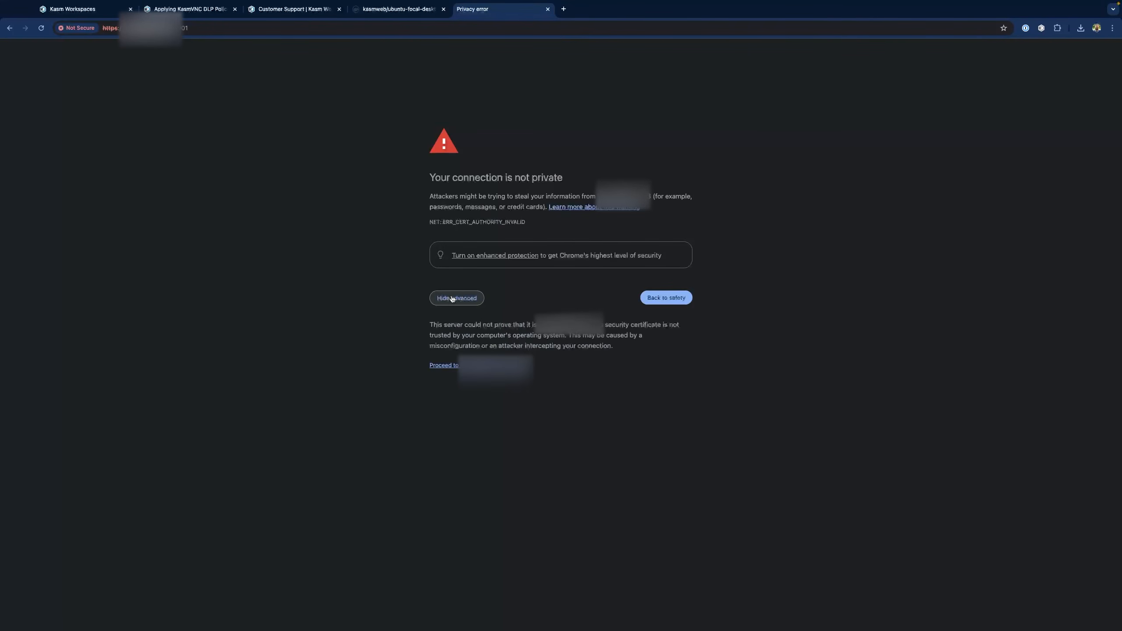
{"action": "left_click", "coordinate": [486, 369]}
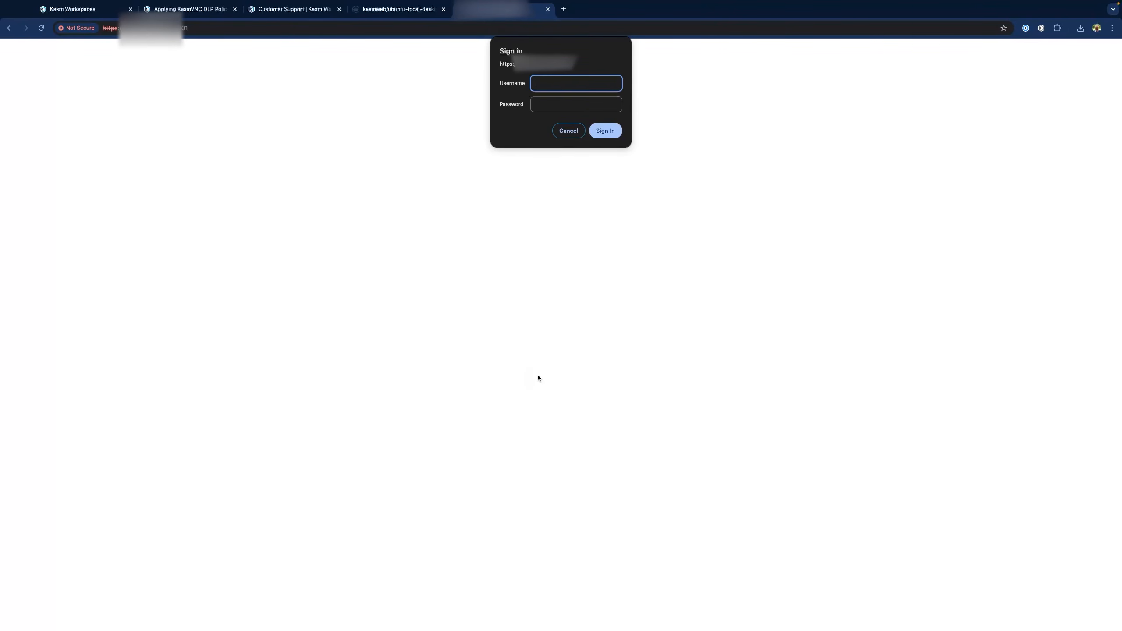
{"action": "scroll", "coordinate": [223, 383], "scroll_direction": "down", "scroll_amount": 1}
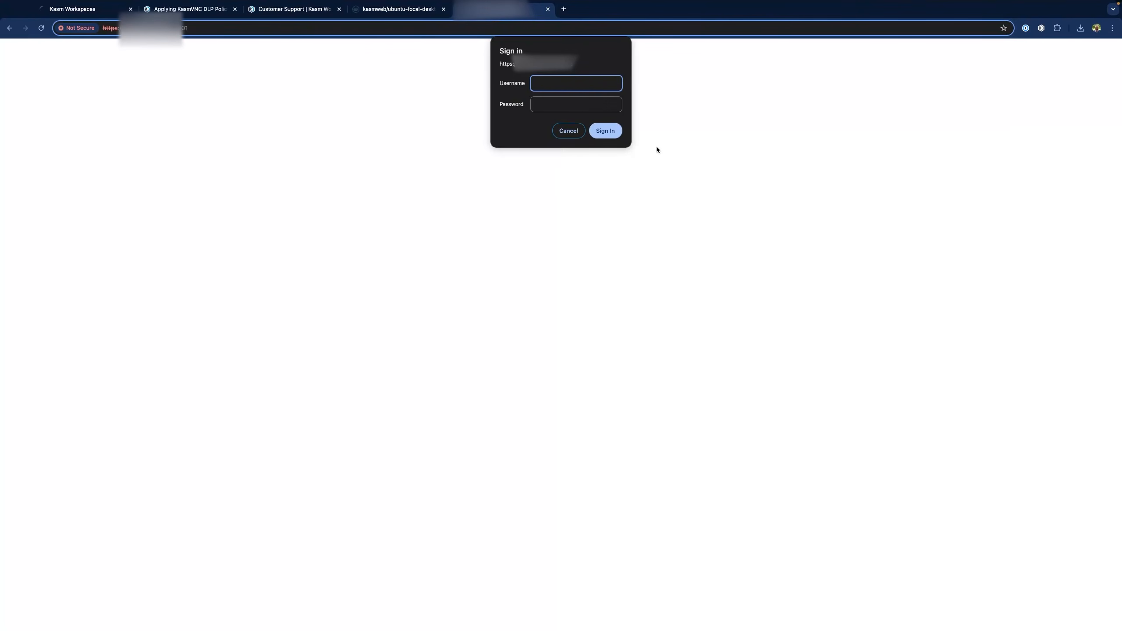
Sign in as kasm_user with the default password and launch Firefox on the desktop
{"action": "type", "text": "kasm_user"}
{"action": "key", "text": "Tab"}
{"action": "type", "text": "password"}
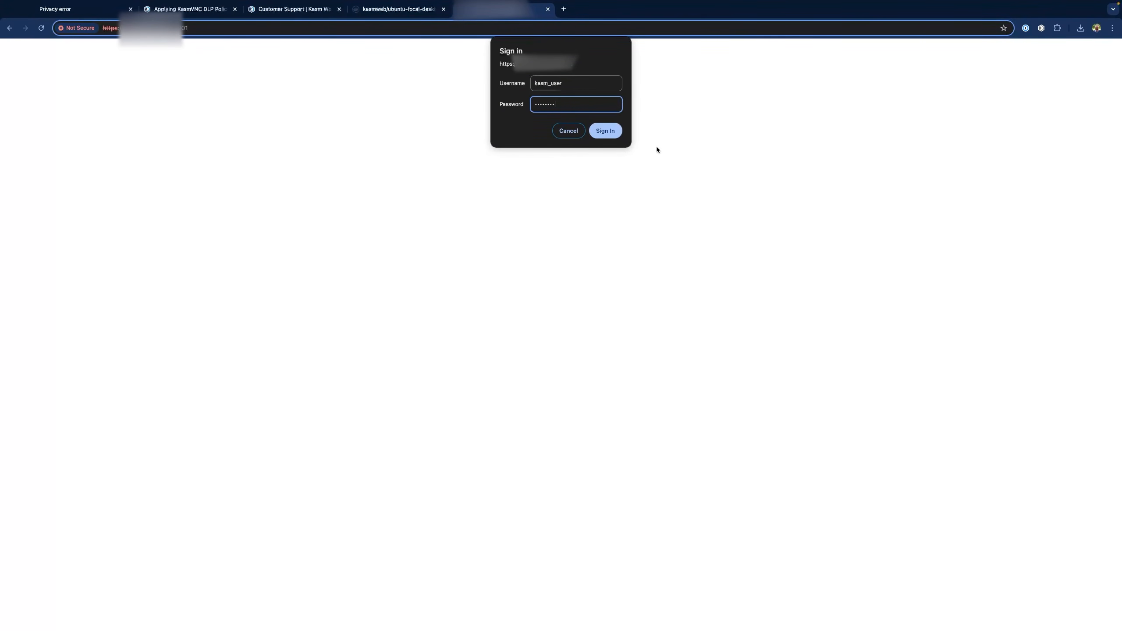
{"action": "key", "text": "Return"}
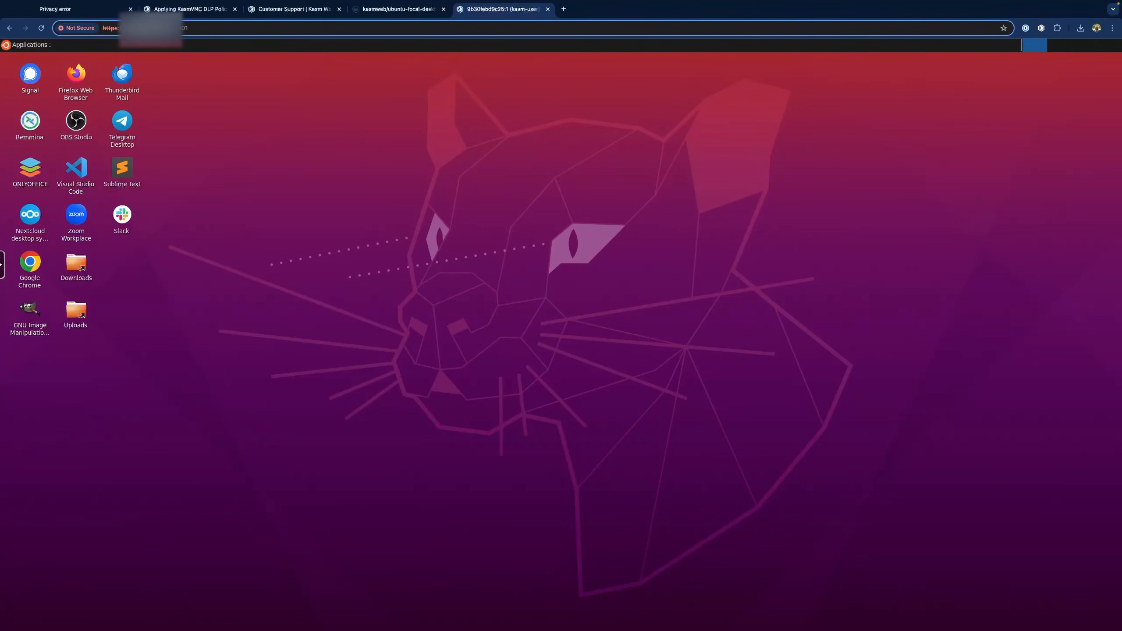
{"action": "double_click", "coordinate": [82, 84]}
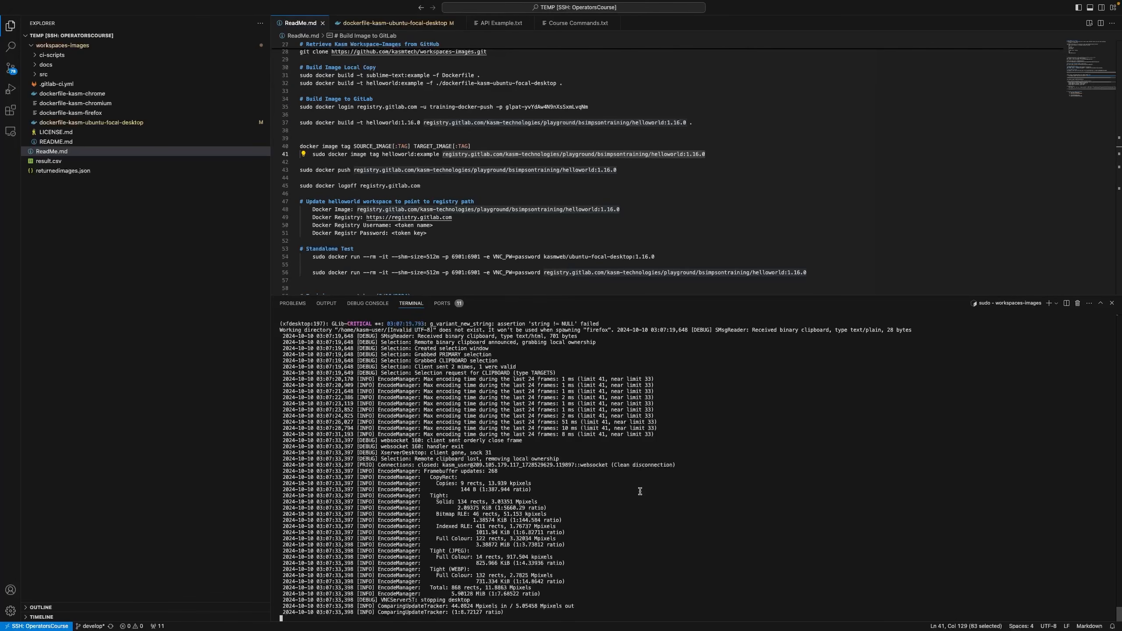
Stop the running container and copy its docker run command onto line 43 of ReadMe.md
{"action": "key", "text": "ctrl+c"}
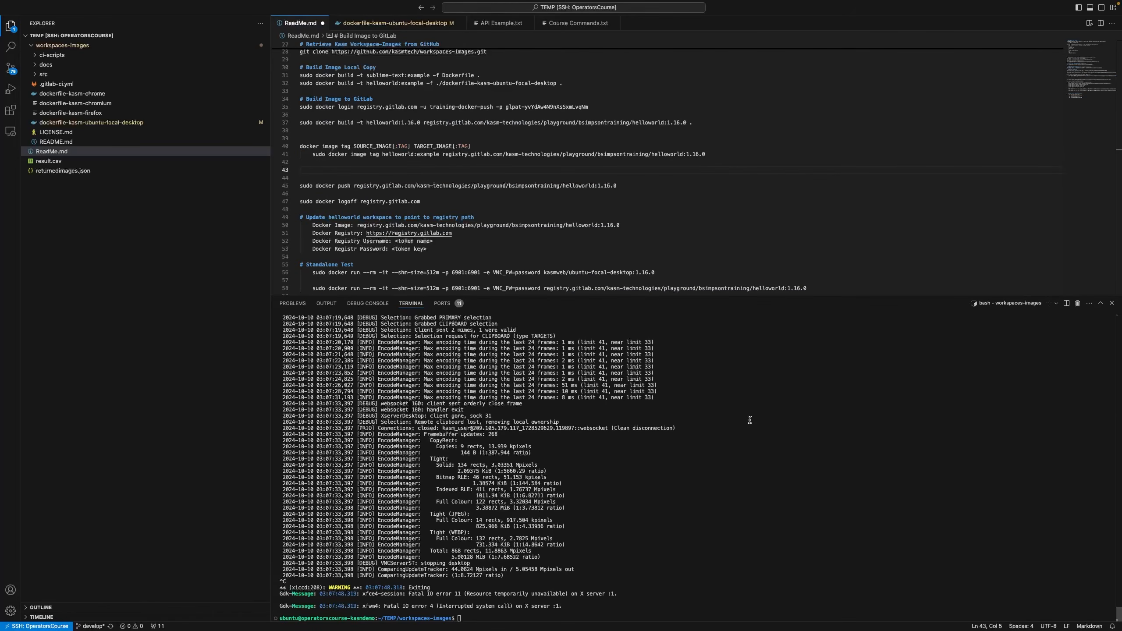
{"action": "key", "text": "super+v"}
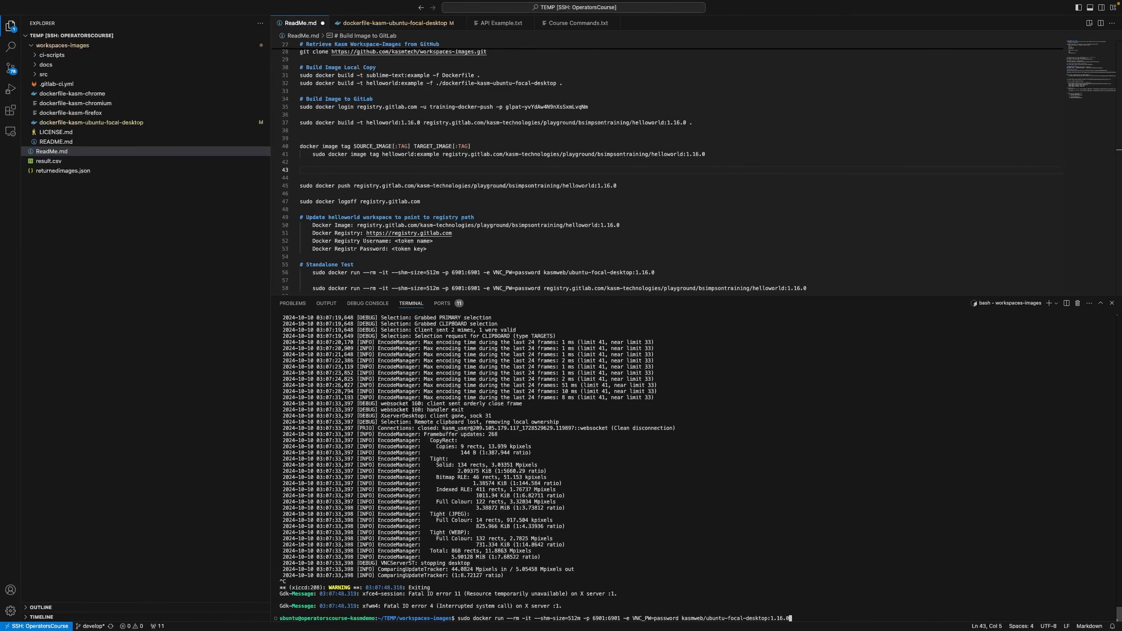
{"action": "left_click_drag", "start_coordinate": [459, 618], "coordinate": [791, 620]}
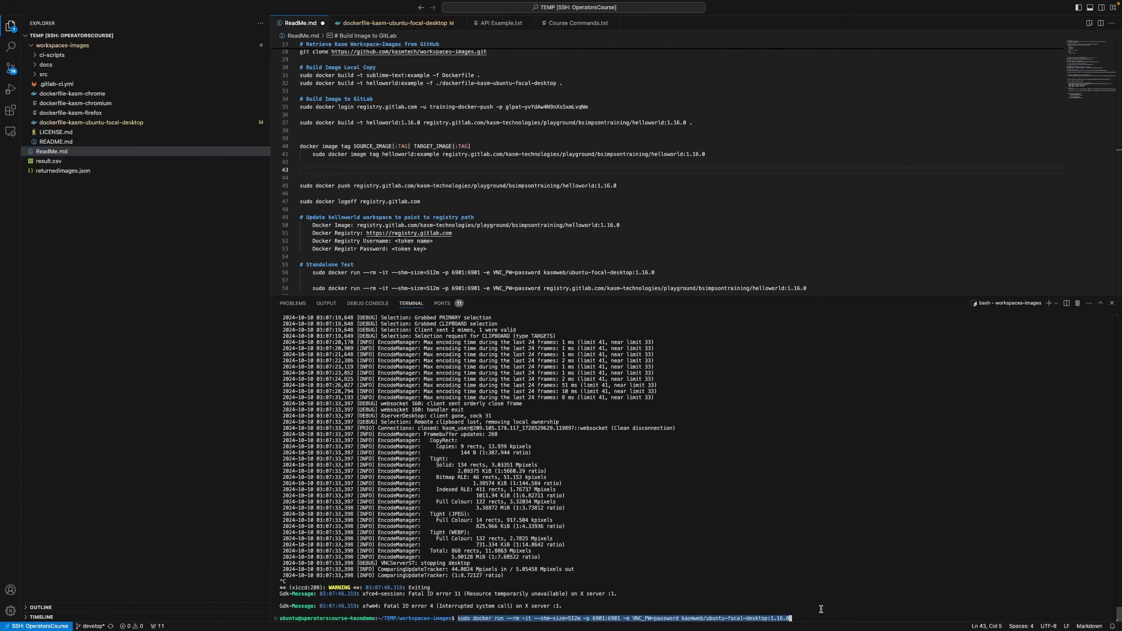
{"action": "left_click", "coordinate": [329, 170]}
{"action": "key", "text": "ctrl+v"}
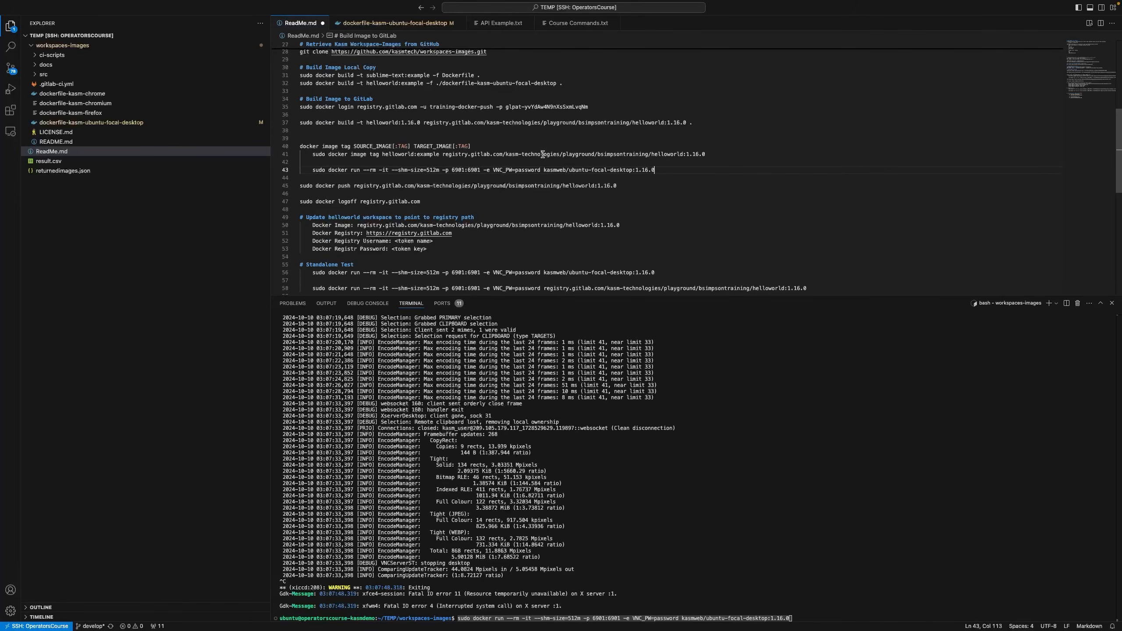
Replace the line 43 image with the GitLab helloworld:1.16.0 registry path
{"action": "left_click_drag", "start_coordinate": [443, 154], "coordinate": [709, 154]}
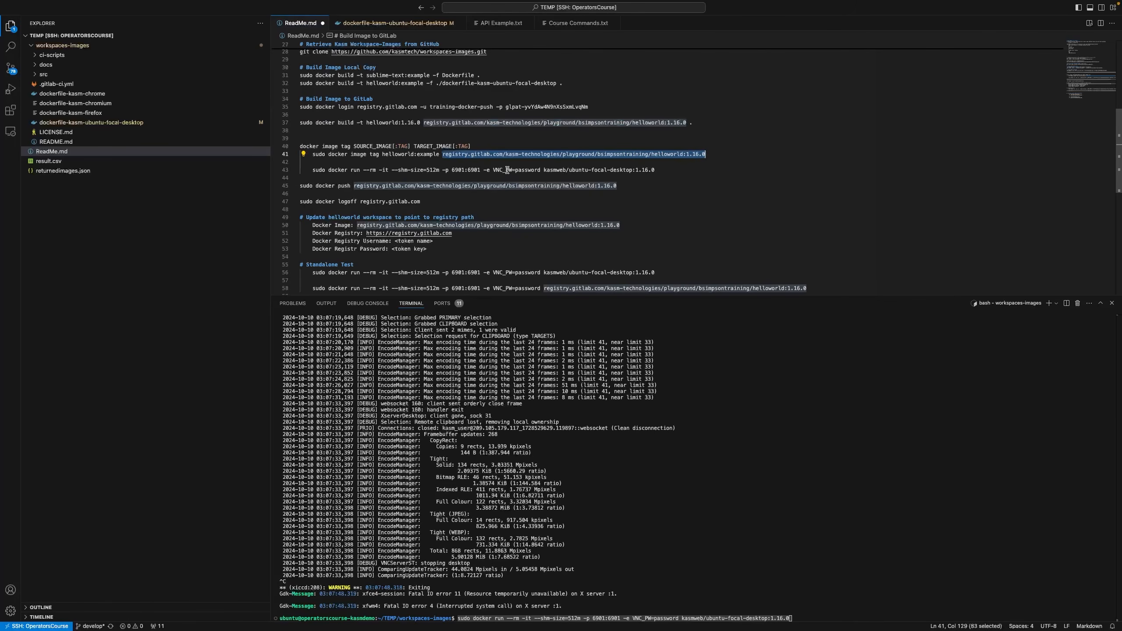
{"action": "left_click_drag", "start_coordinate": [543, 169], "coordinate": [661, 170]}
{"action": "key", "text": "super+v"}
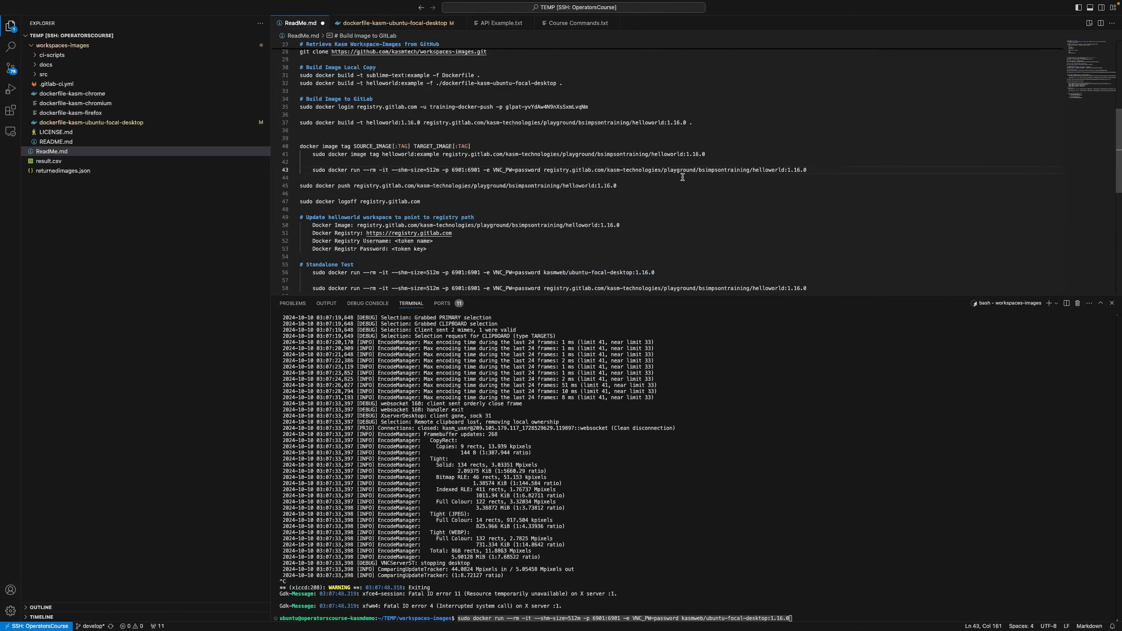
{"action": "left_click_drag", "start_coordinate": [312, 170], "coordinate": [808, 169]}
Run the edited GitLab docker run command in the terminal and browse to port 6901
{"action": "left_click", "coordinate": [717, 551]}
{"action": "key", "text": "ctrl+c"}
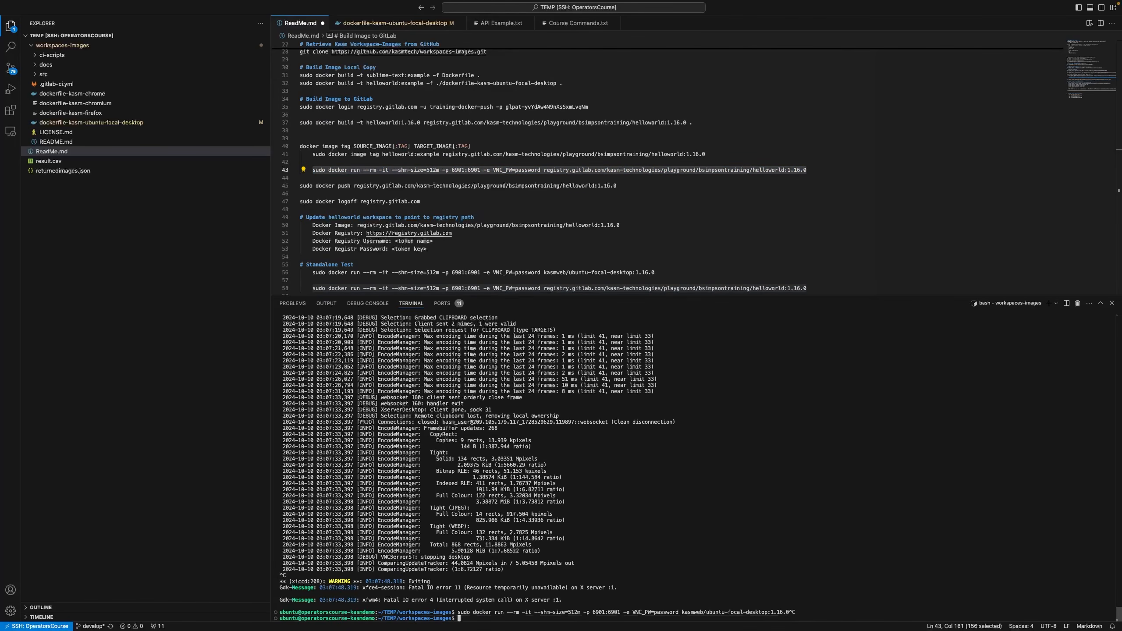
{"action": "key", "text": "super+v"}
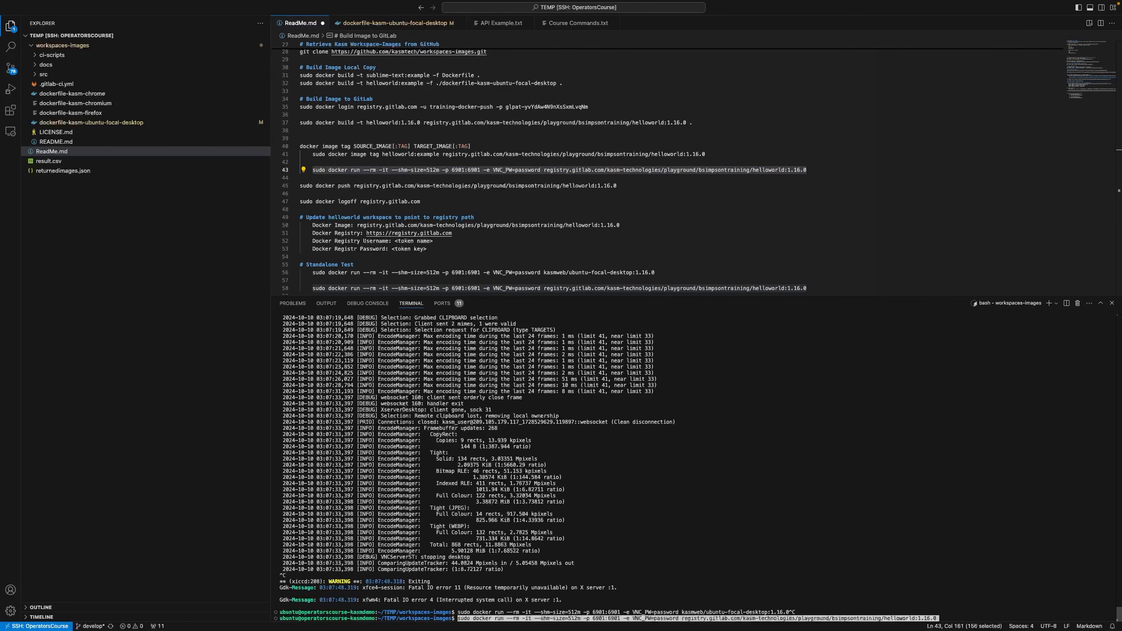
{"action": "key", "text": "Return"}
{"action": "key", "text": "ctrl+Right"}
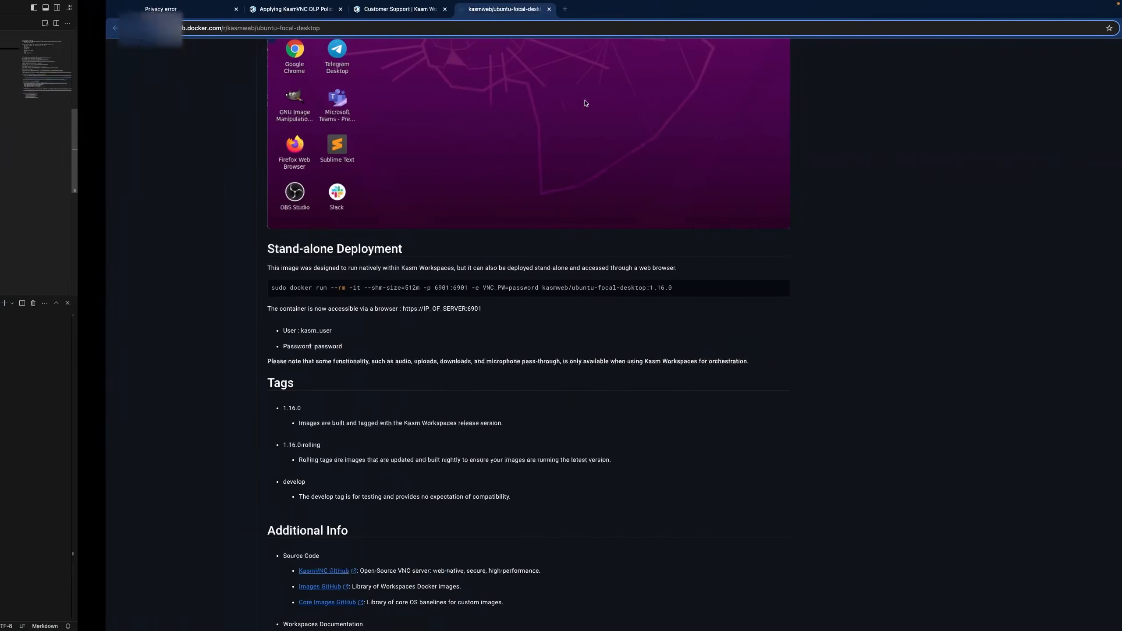
{"action": "left_click", "coordinate": [460, 20]}
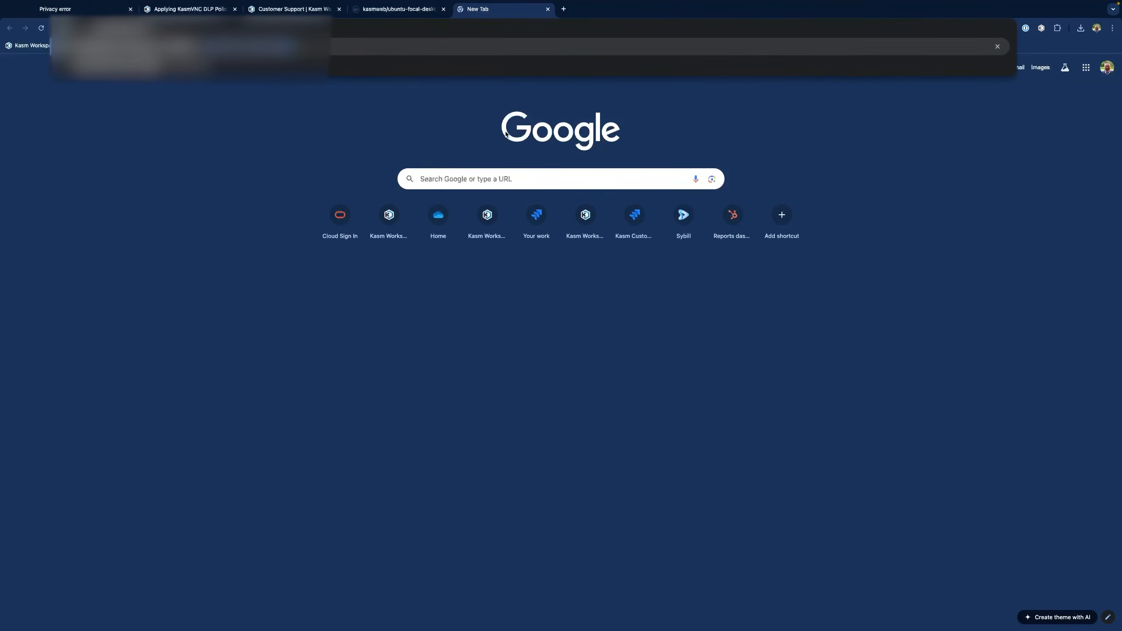
{"action": "key", "text": "Return"}
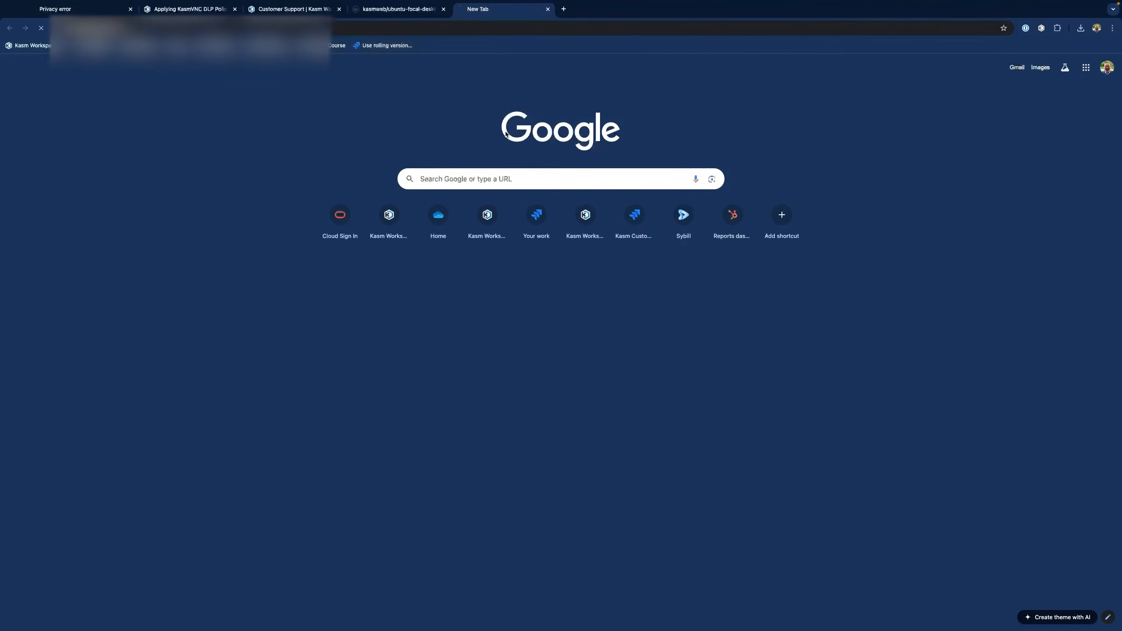
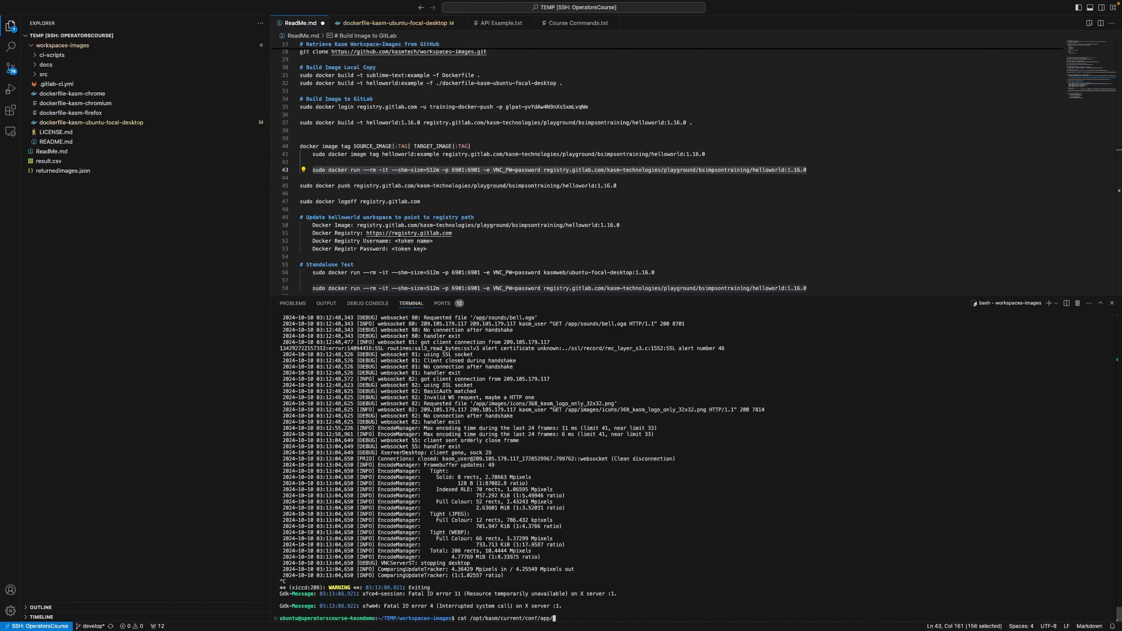
Print /opt/kasm/current/conf/app/agent.app.config.yaml in the terminal and scroll through its settings
{"action": "type", "text": "/agen"}
{"action": "key", "text": "Tab"}
{"action": "key", "text": "Return"}
{"action": "scroll", "coordinate": [370, 454], "scroll_direction": "up", "scroll_amount": 10}
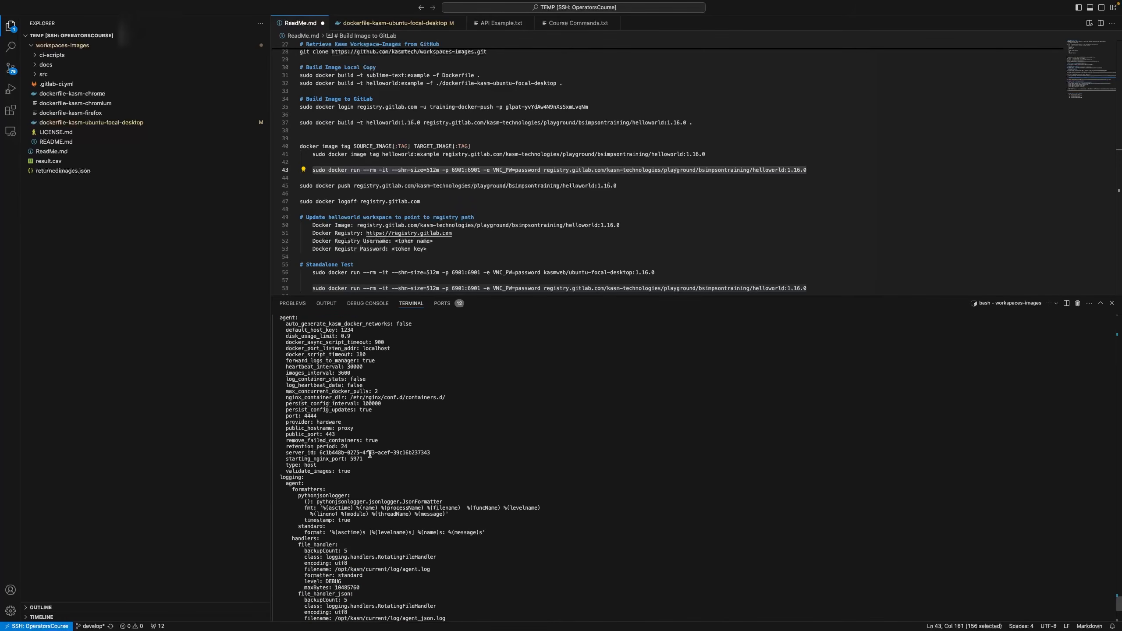
{"action": "scroll", "coordinate": [370, 454], "scroll_direction": "up", "scroll_amount": 1}
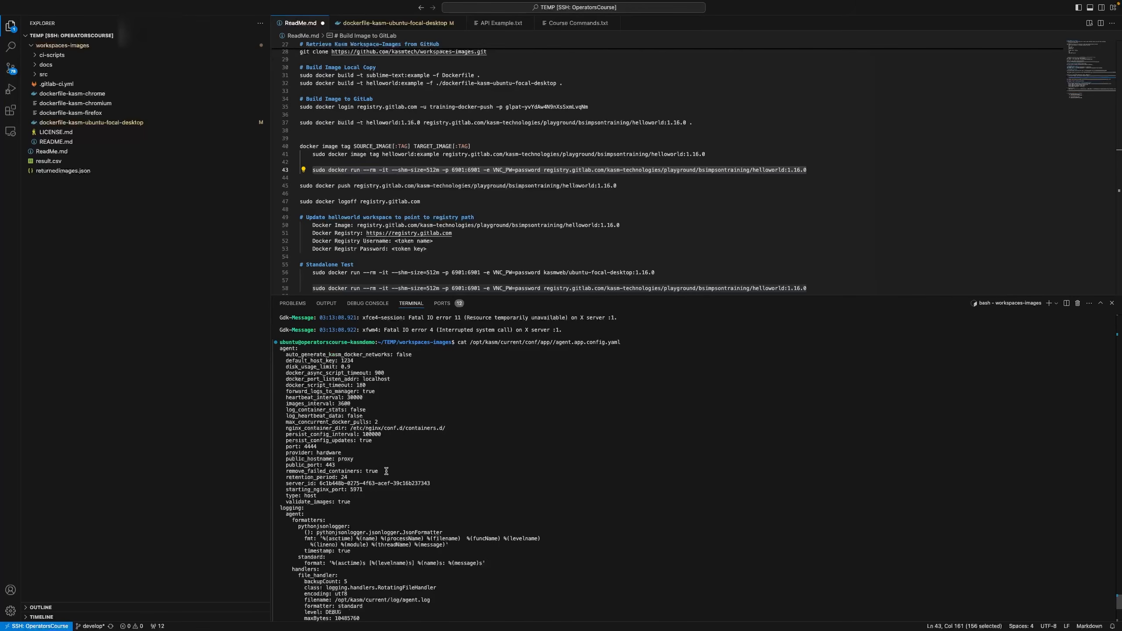
{"action": "scroll", "coordinate": [399, 470], "scroll_direction": "down", "scroll_amount": 1}
{"action": "scroll", "coordinate": [400, 470], "scroll_direction": "down", "scroll_amount": 10}
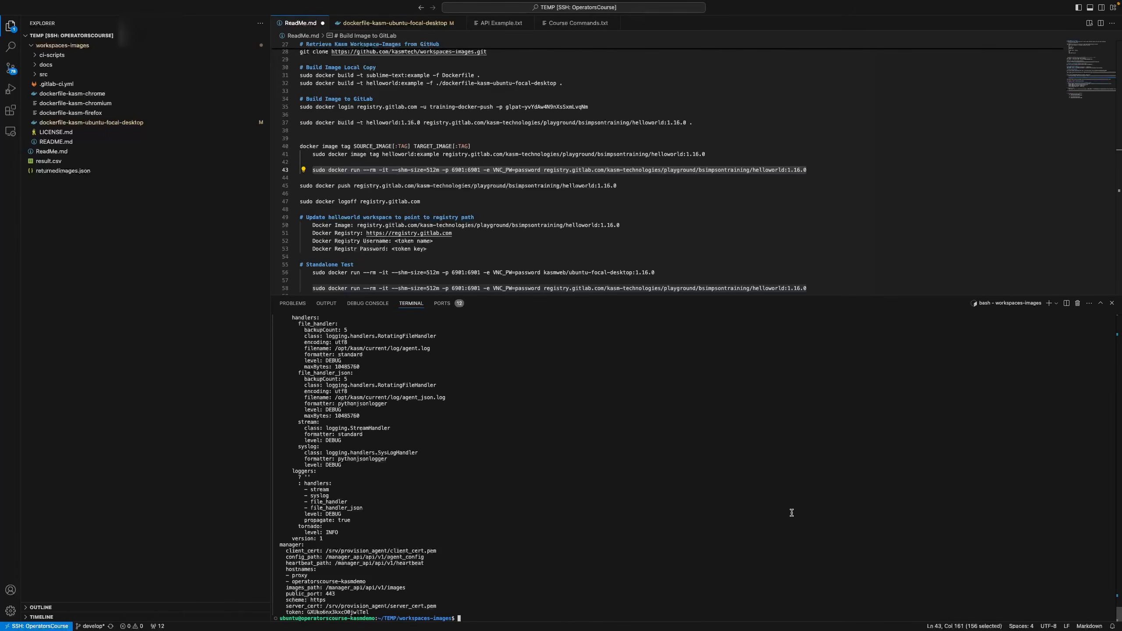
{"action": "type", "text": "sudo /opt/kasm/bin/stop"}
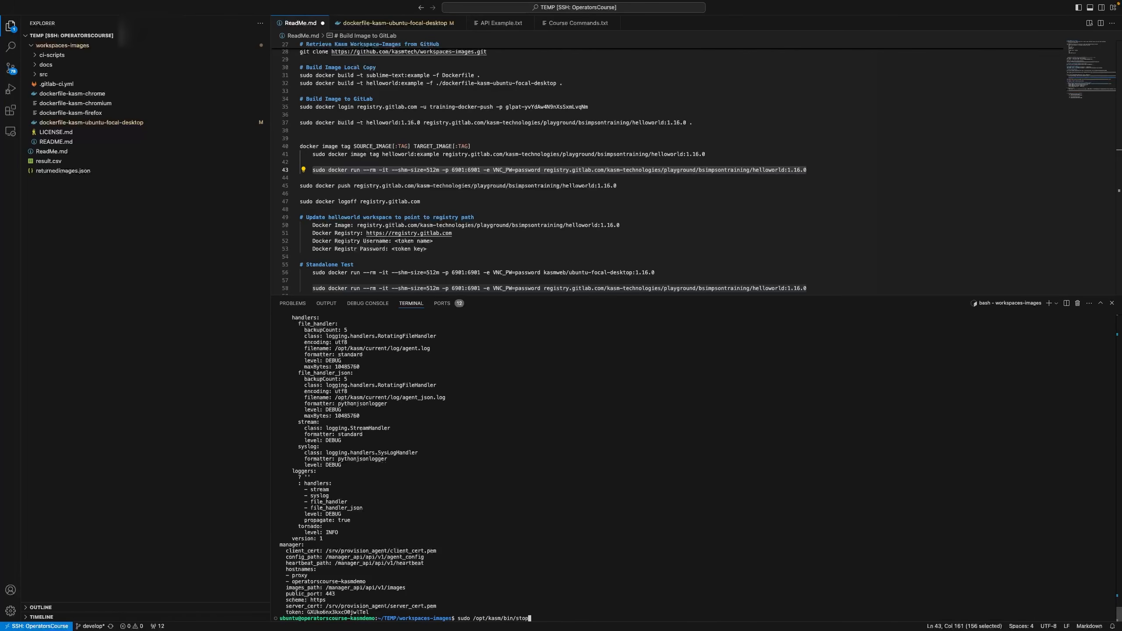
Stop the Kasm services and set remove_failed_containers to false in agent.app.config.yaml using vi
{"action": "key", "text": "Return"}
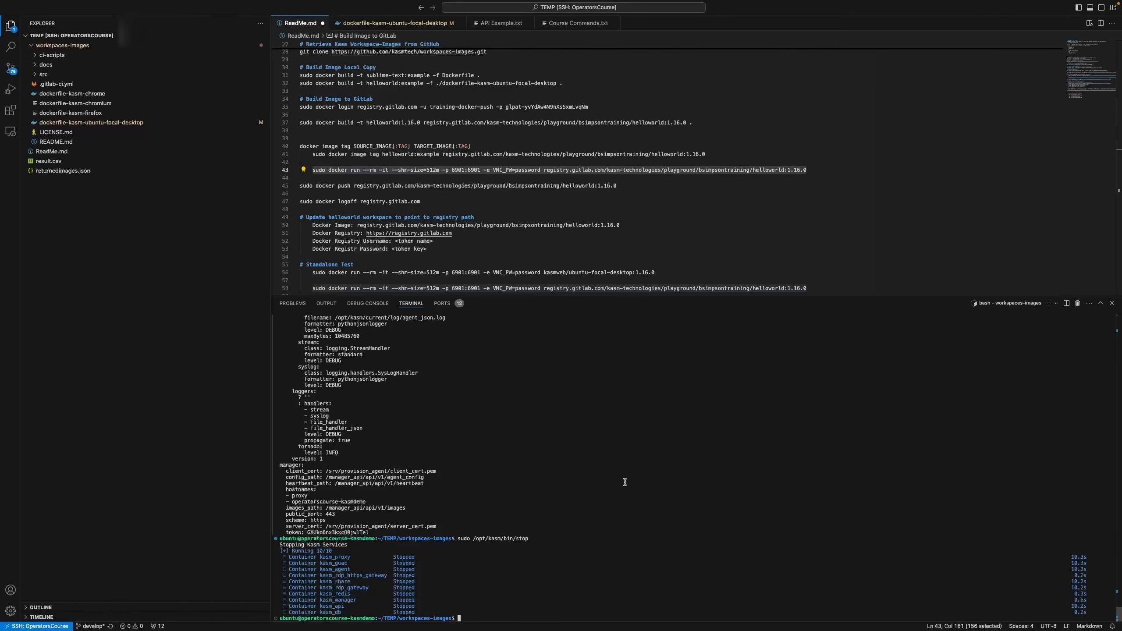
{"action": "type", "text": "sudo vi /opt/kasm/current/conf/app/agent.app.config.yaml"}
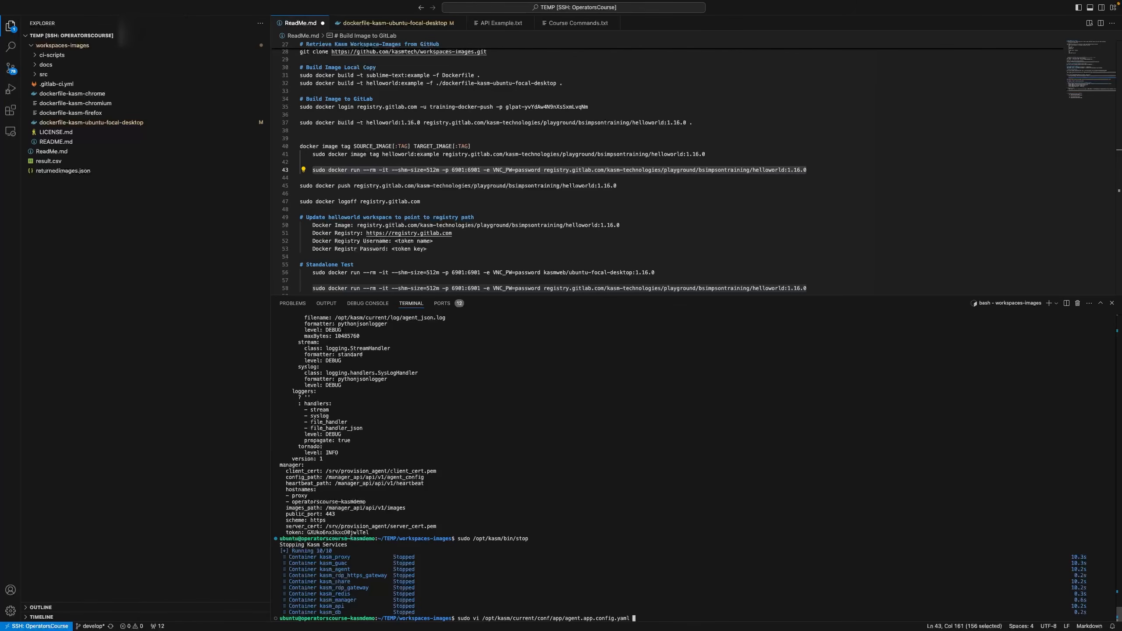
{"action": "key", "text": "Return"}
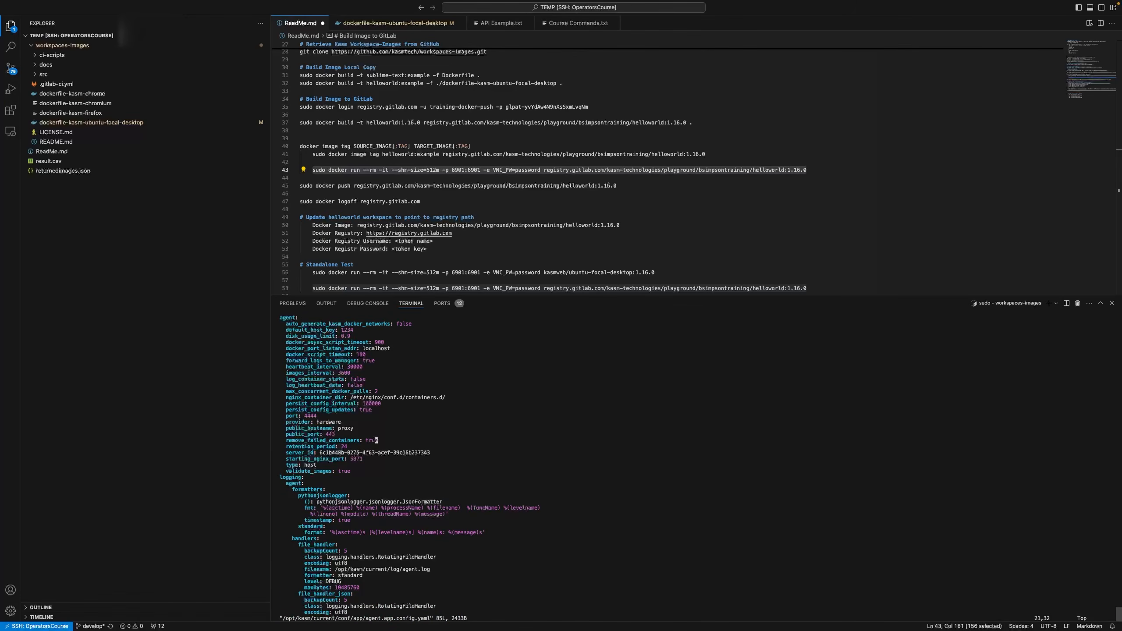
{"action": "key", "text": "i"}
{"action": "key", "text": "Right"}
{"action": "key", "text": "Right"}
{"action": "key", "text": "Right"}
{"action": "key", "text": "Right"}
{"action": "key", "text": "Right"}
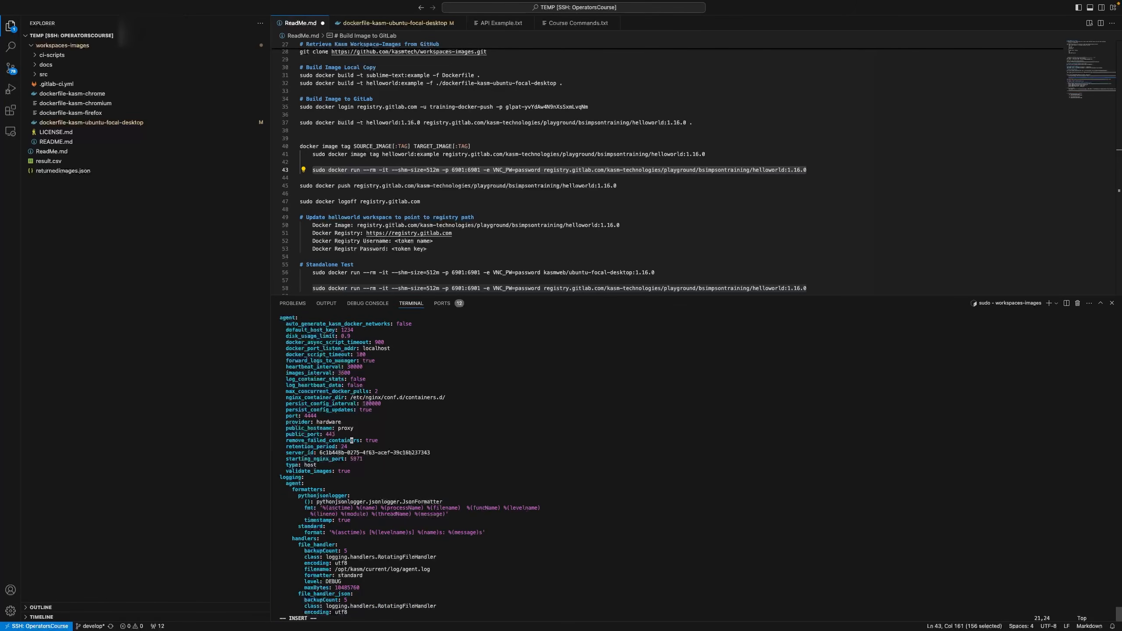
{"action": "key", "text": "Right"}
{"action": "key", "text": "Right"}
{"action": "key", "text": "Right"}
{"action": "key", "text": "Right"}
{"action": "key", "text": "Right"}
{"action": "key", "text": "Right"}
{"action": "key", "text": "BackSpace"}
{"action": "key", "text": "BackSpace"}
{"action": "key", "text": "BackSpace"}
{"action": "key", "text": "BackSpace"}
{"action": "type", "text": "false"}
{"action": "key", "text": "Escape"}
{"action": "type", "text": ":wq"}
{"action": "key", "text": "Return"}
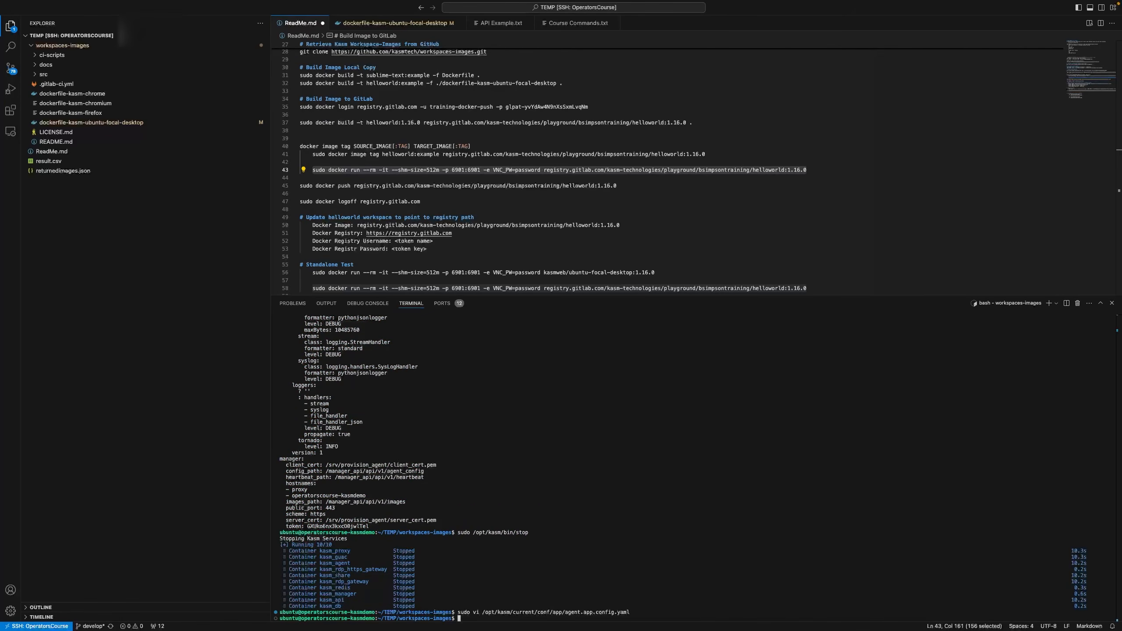
Start the Kasm services again with sudo /opt/kasm/bin/start
{"action": "key", "text": "Up"}
{"action": "key", "text": "Up"}
{"action": "key", "text": "BackSpace"}
{"action": "key", "text": "BackSpace"}
{"action": "type", "text": "art"}
{"action": "key", "text": "Return"}
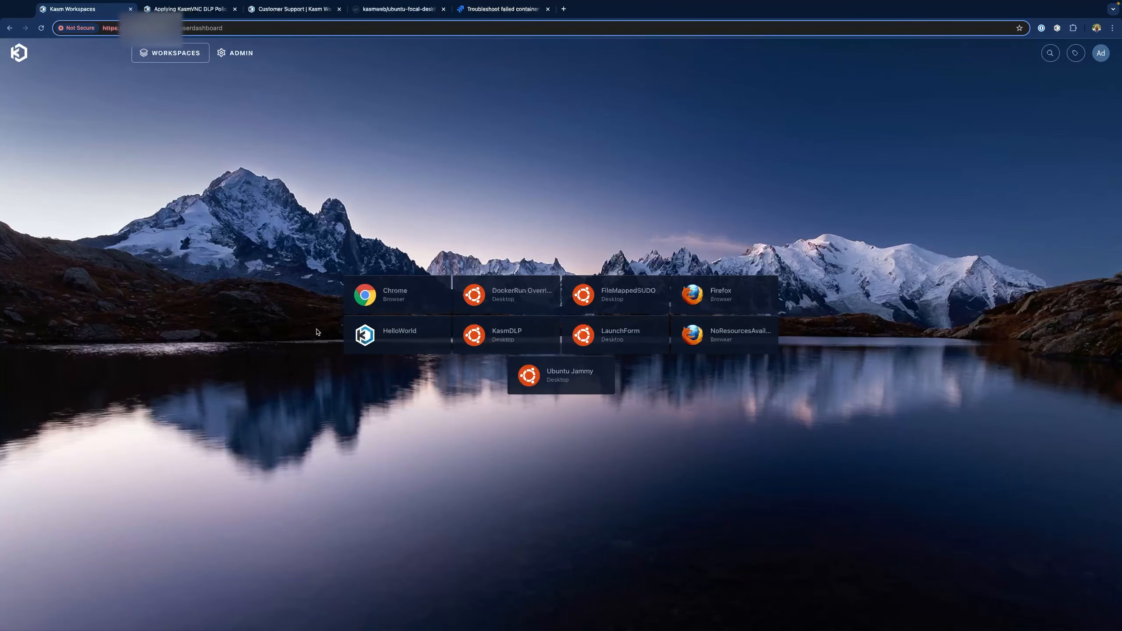
Clone the Ubuntu Jammy workspace and save the copy as FailAtLaunch
{"action": "left_click", "coordinate": [241, 52]}
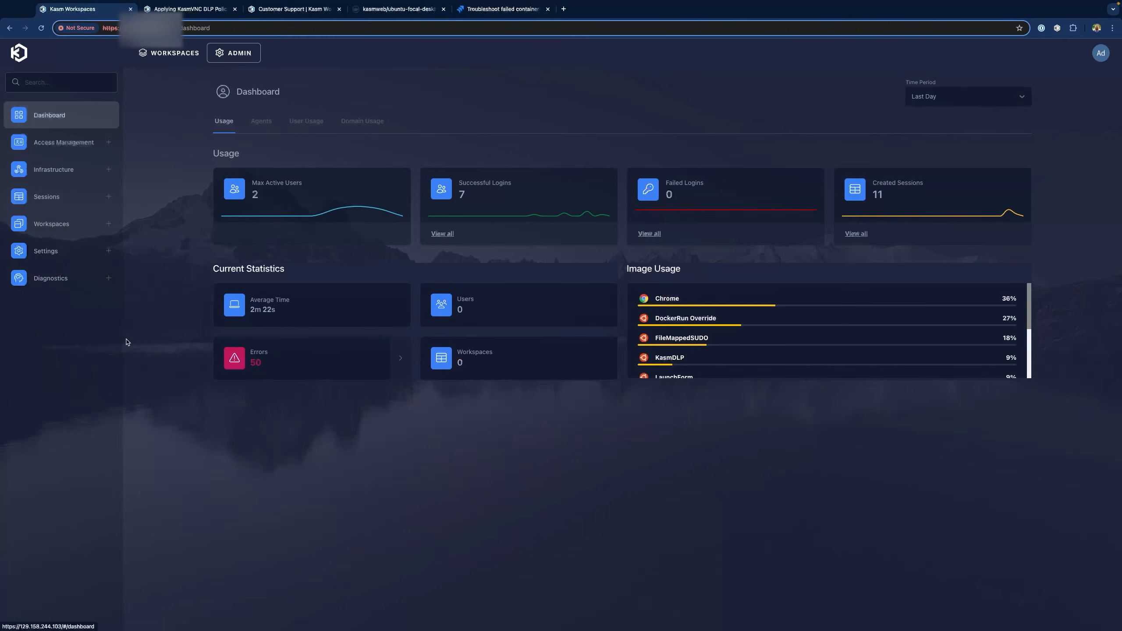
{"action": "left_click", "coordinate": [52, 225]}
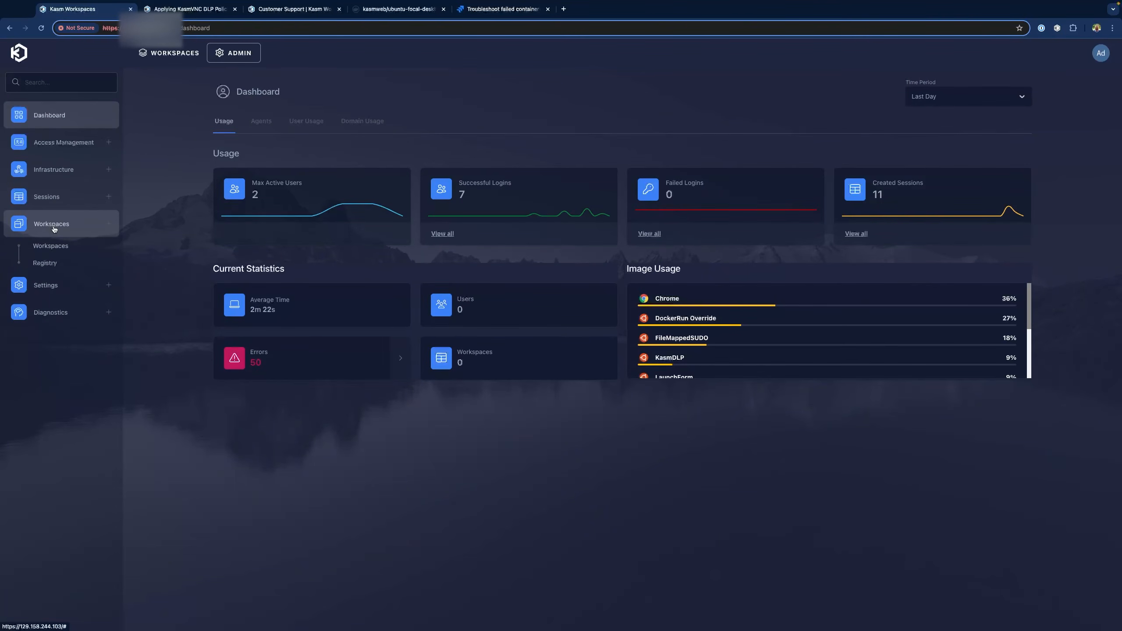
{"action": "left_click", "coordinate": [57, 253]}
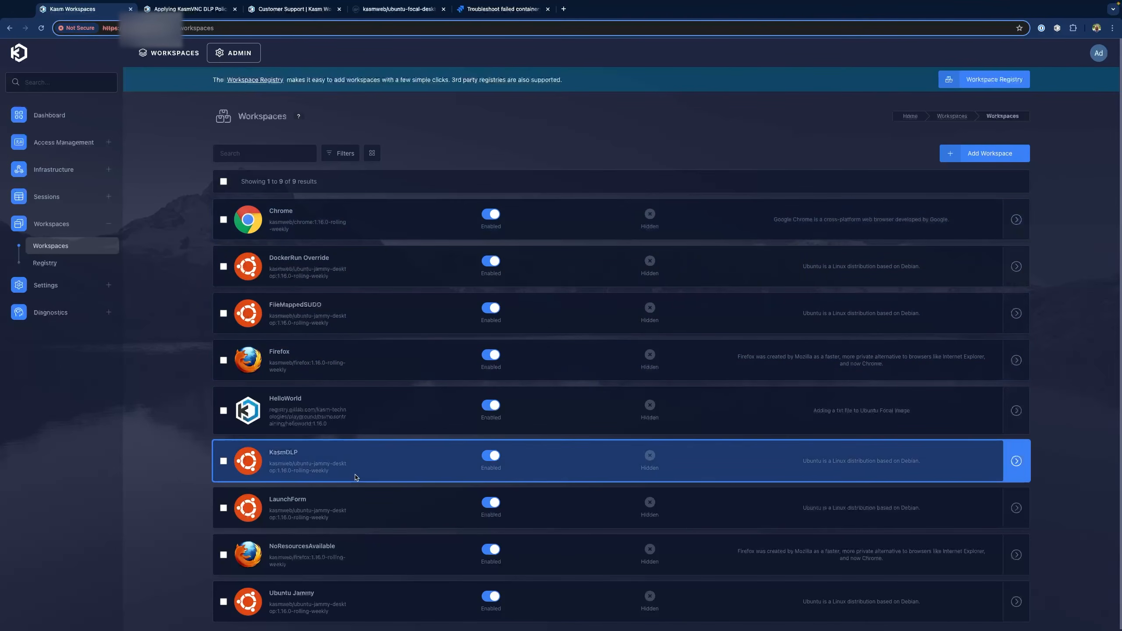
{"action": "left_click", "coordinate": [224, 601]}
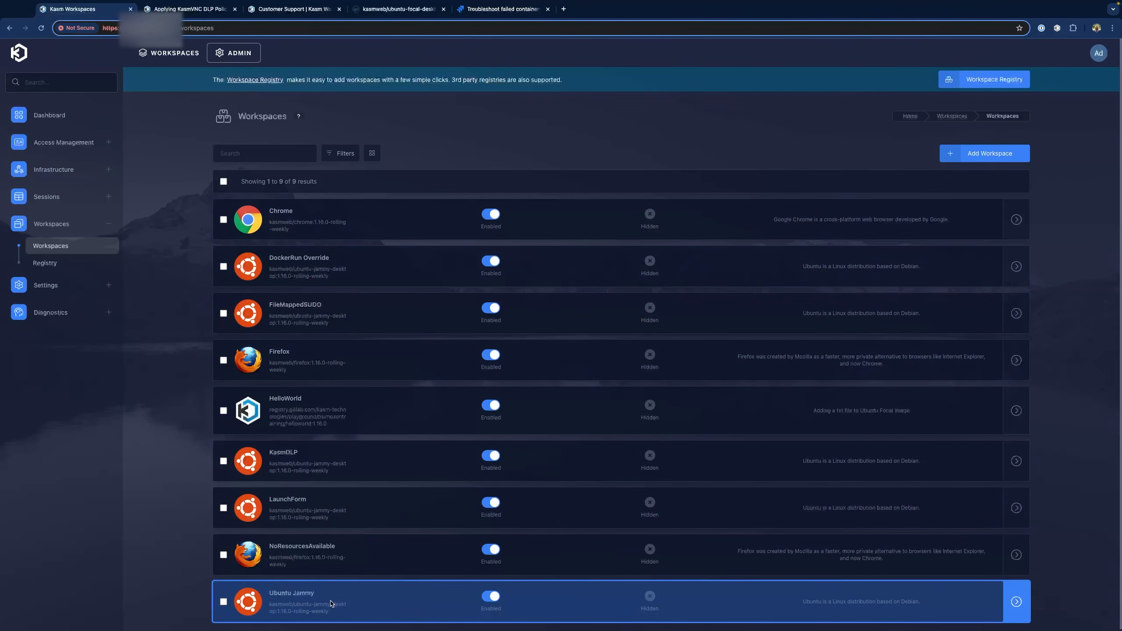
{"action": "left_click", "coordinate": [330, 185]}
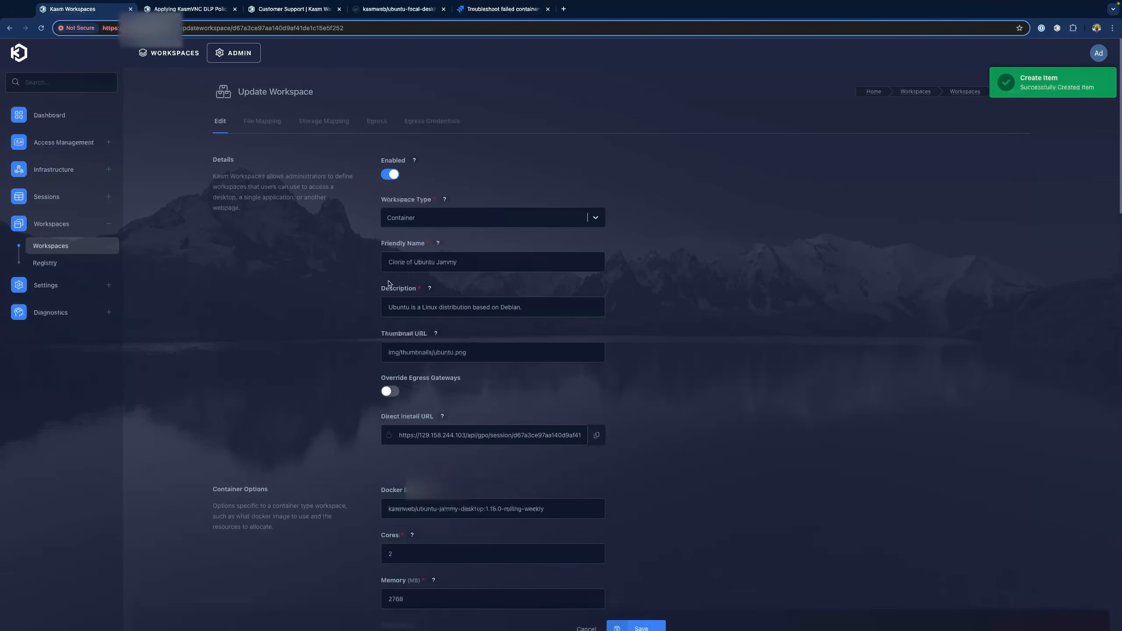
{"action": "double_click", "coordinate": [482, 304]}
{"action": "triple_click", "coordinate": [482, 304]}
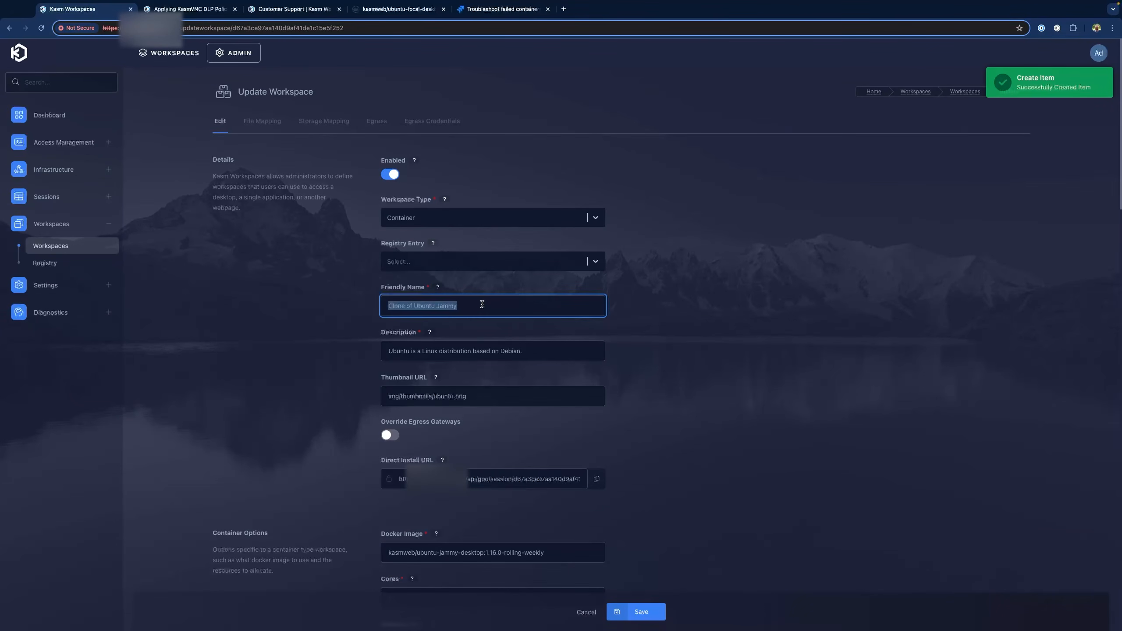
{"action": "type", "text": "Fail"}
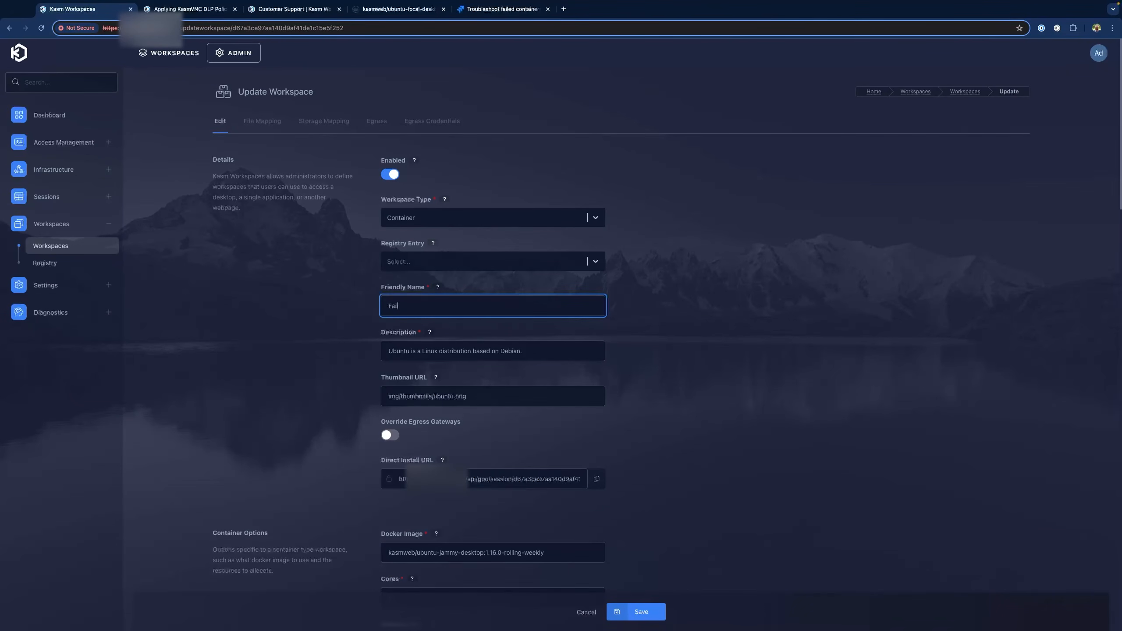
{"action": "type", "text": "AtLaunch"}
{"action": "left_click", "coordinate": [639, 612]}
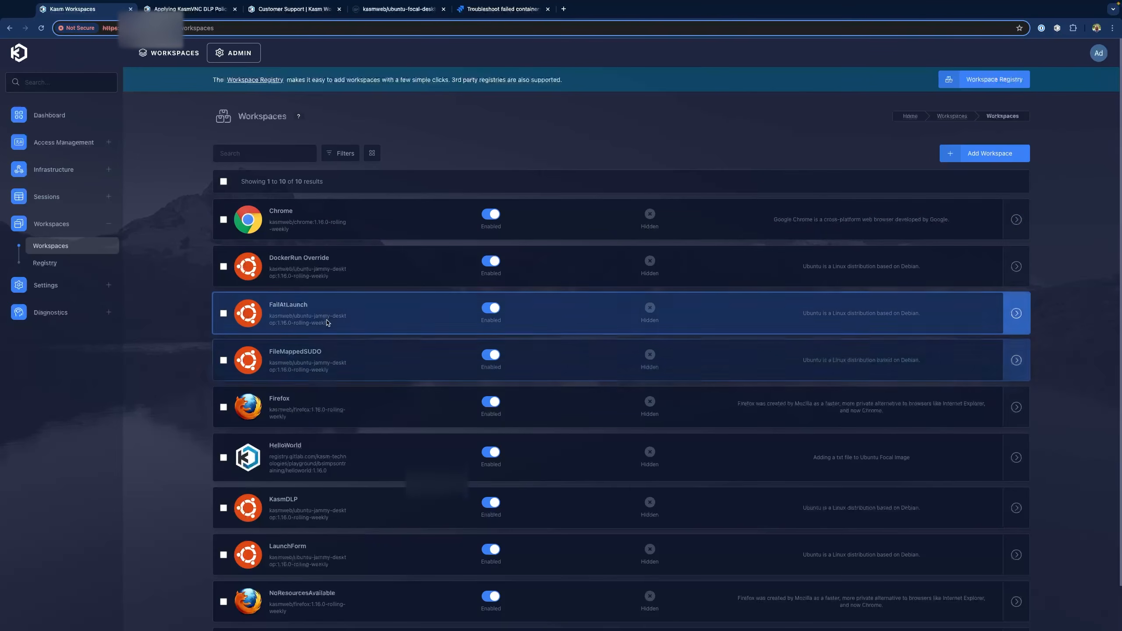
Edit FailAtLaunch and show its empty File Mapping tab
{"action": "left_click", "coordinate": [325, 314]}
{"action": "left_click", "coordinate": [306, 181]}
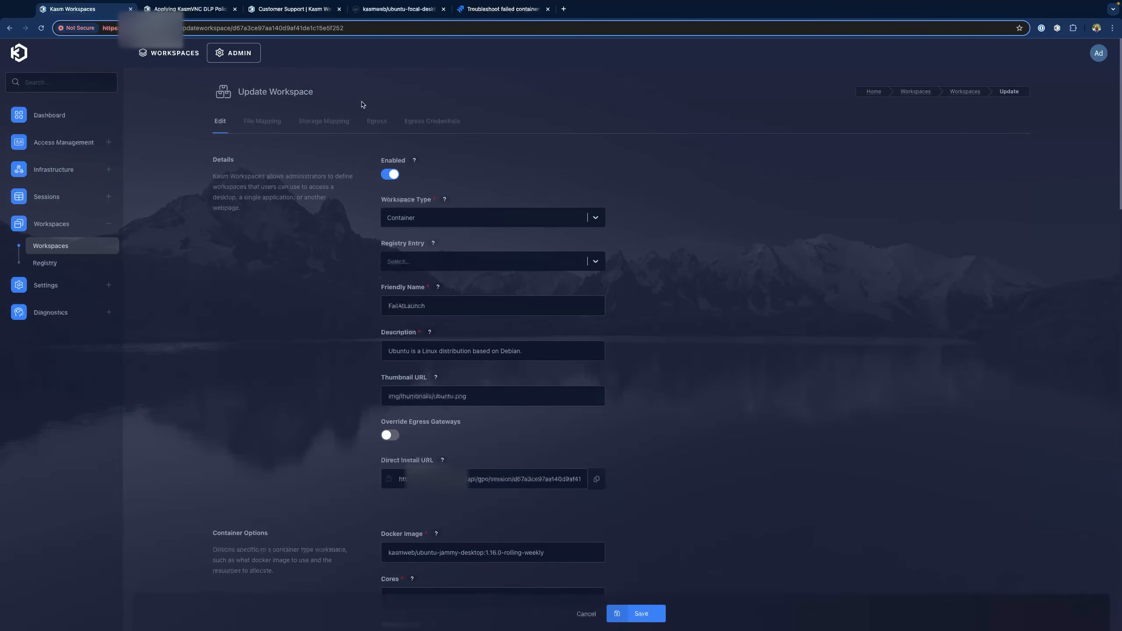
{"action": "left_click", "coordinate": [272, 123]}
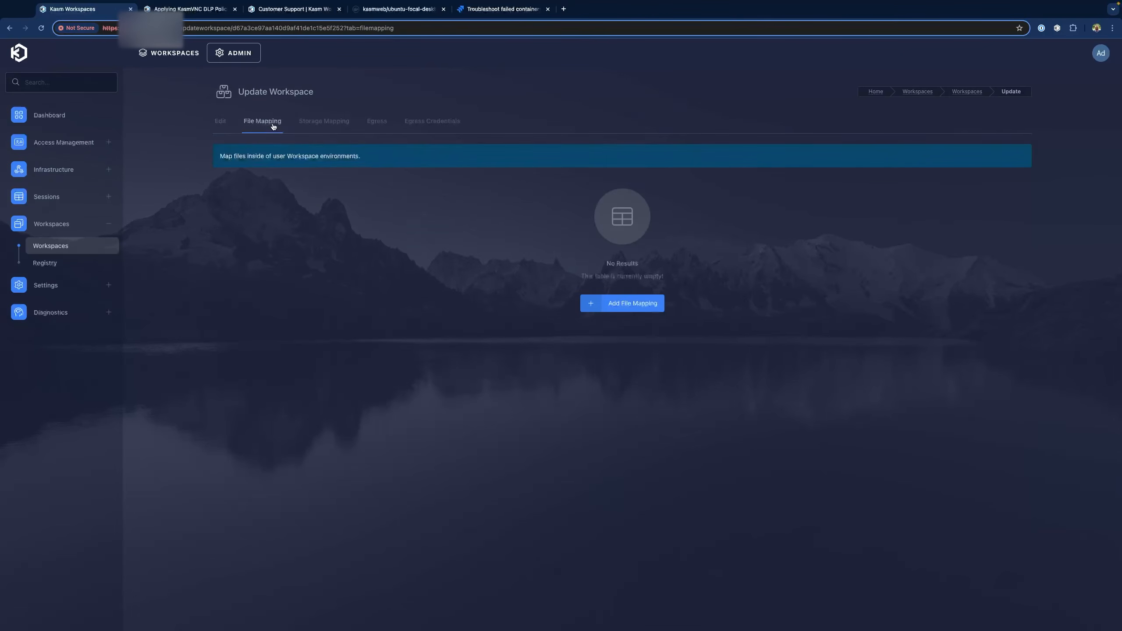
Add file mapping 'Bashrc' to /home/kasm-user/.bashrc with content INVALID and save it
{"action": "left_click", "coordinate": [625, 305]}
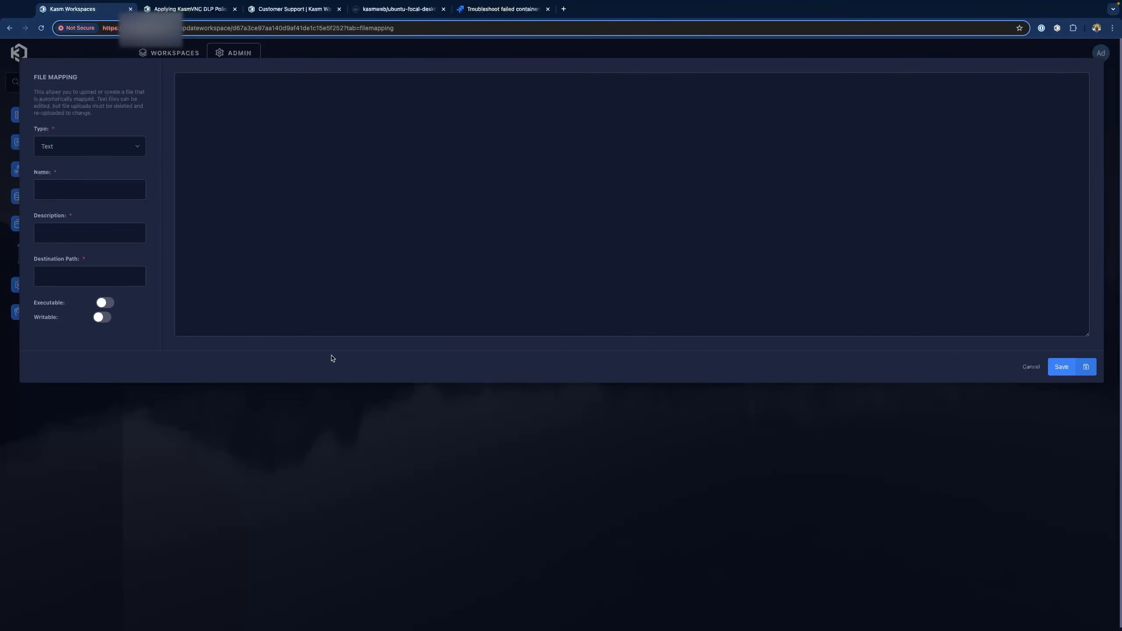
{"action": "left_click", "coordinate": [64, 189]}
{"action": "type", "text": "Bashrc"}
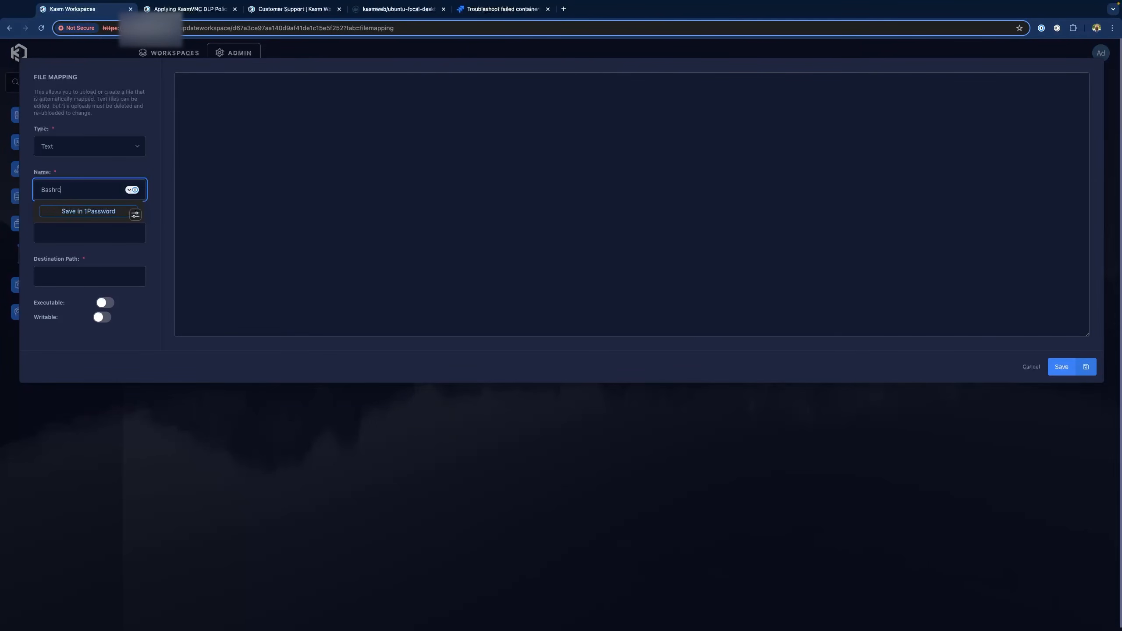
{"action": "key", "text": "Tab"}
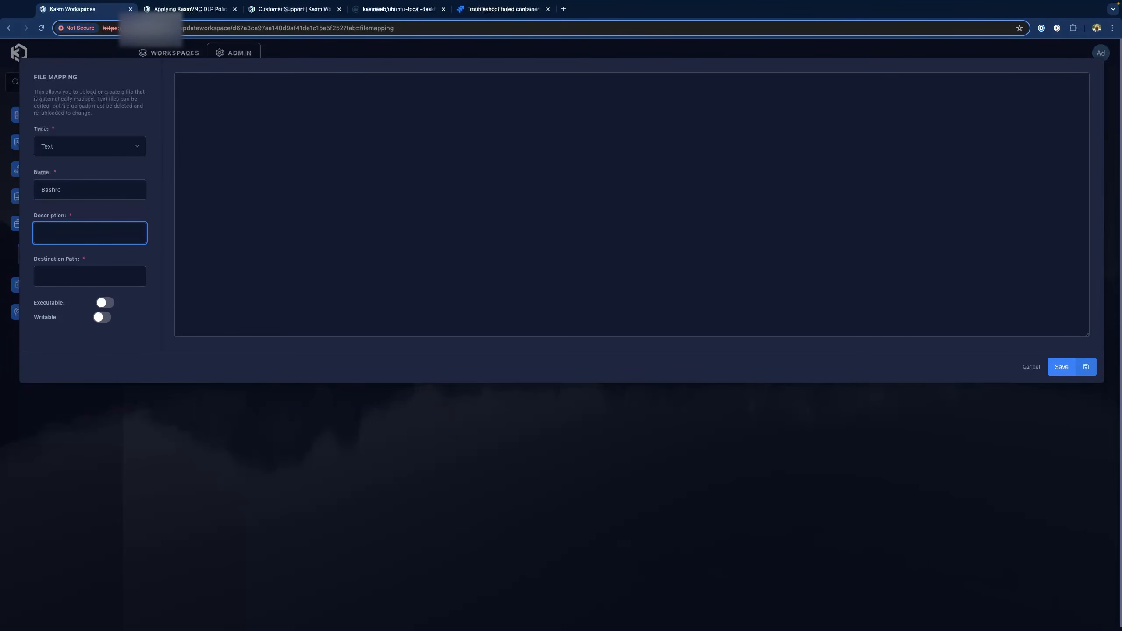
{"action": "type", "text": "Bashrc"}
{"action": "key", "text": "Tab"}
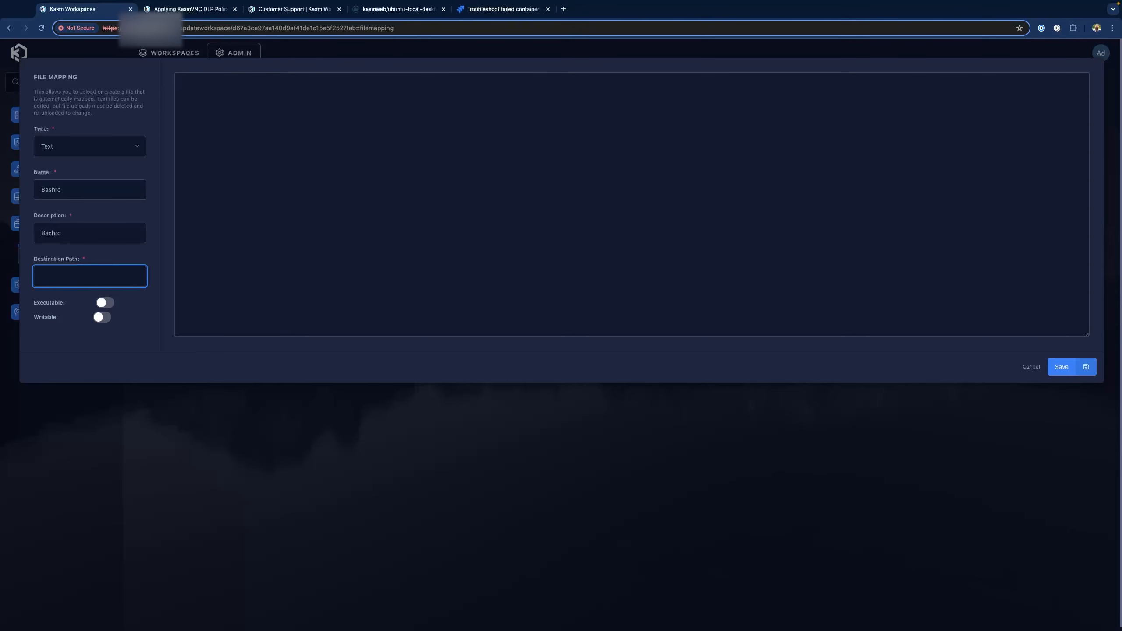
{"action": "type", "text": "/home/kasm"}
{"action": "type", "text": "-user/.bashrc"}
{"action": "left_click", "coordinate": [597, 279]}
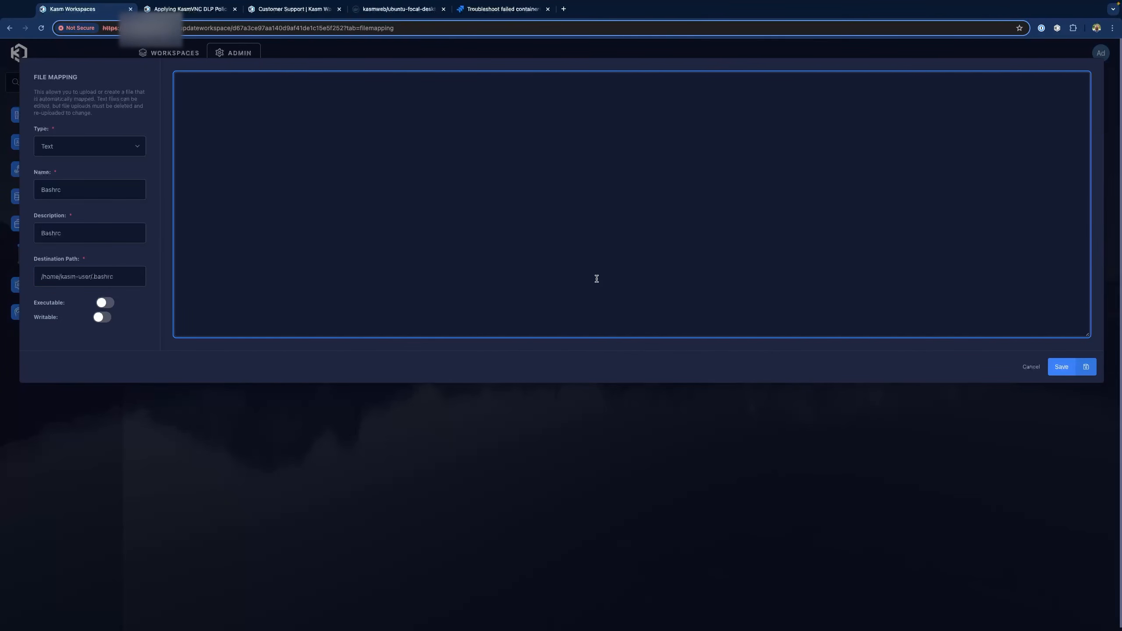
{"action": "type", "text": "INVALID"}
{"action": "left_click", "coordinate": [1060, 371]}
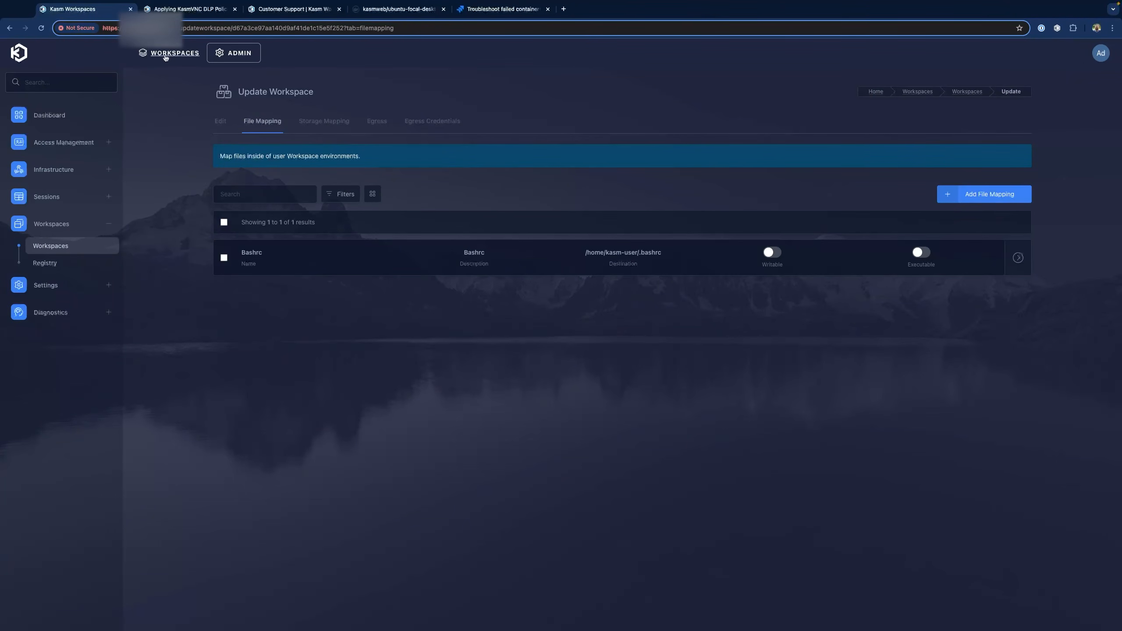
{"action": "left_click", "coordinate": [166, 53]}
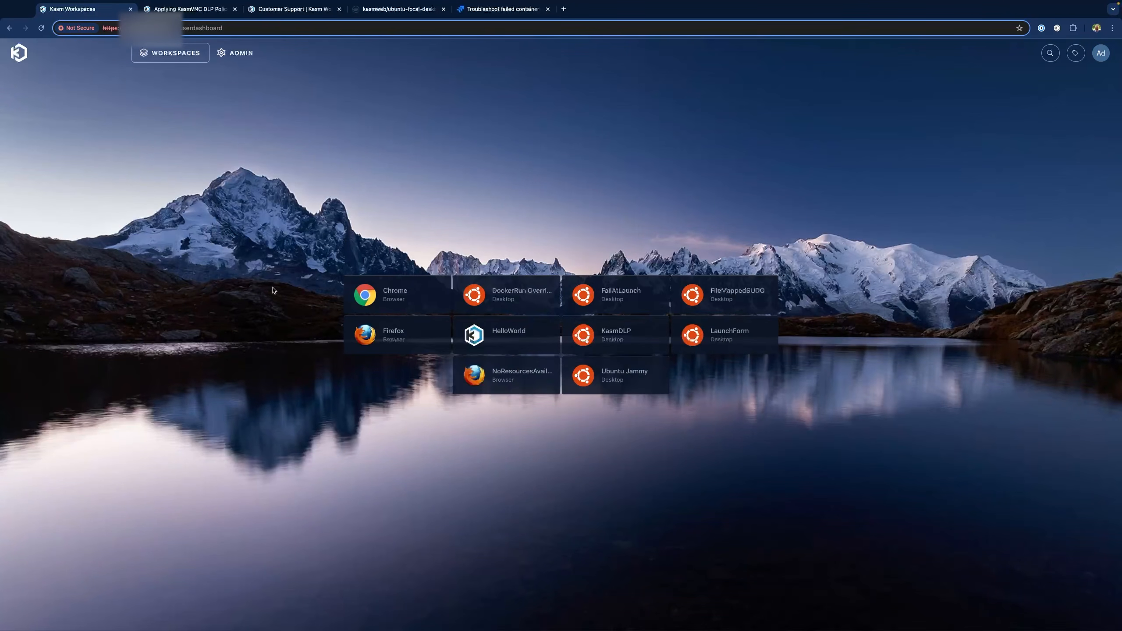
Launch a FailAtLaunch session, then switch to the VS Code terminal
{"action": "left_click", "coordinate": [612, 297]}
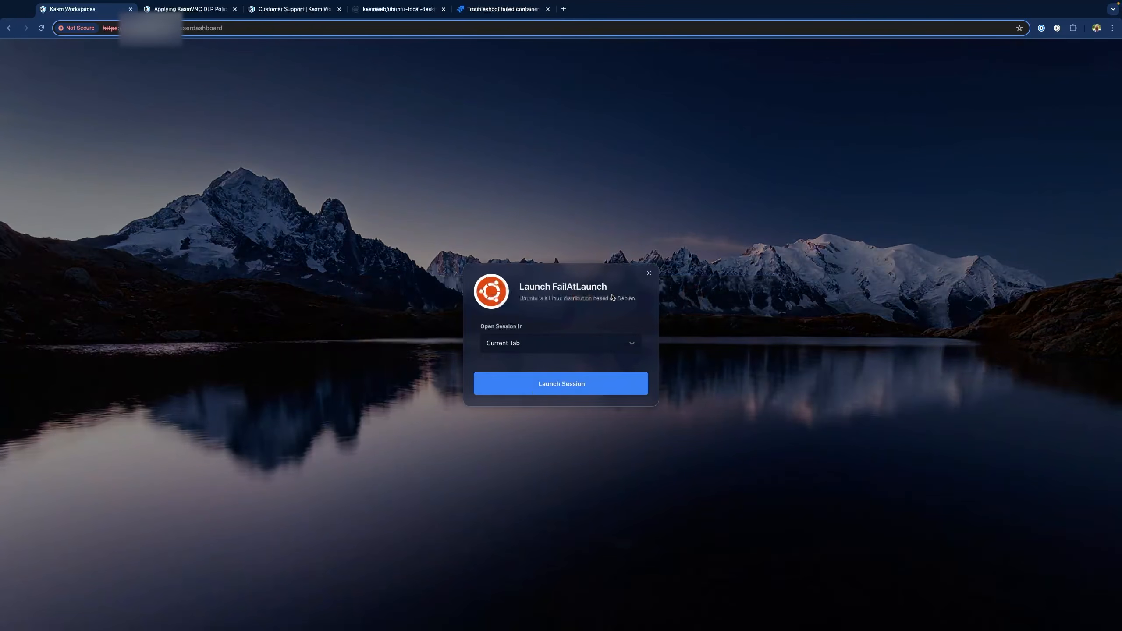
{"action": "left_click", "coordinate": [567, 384]}
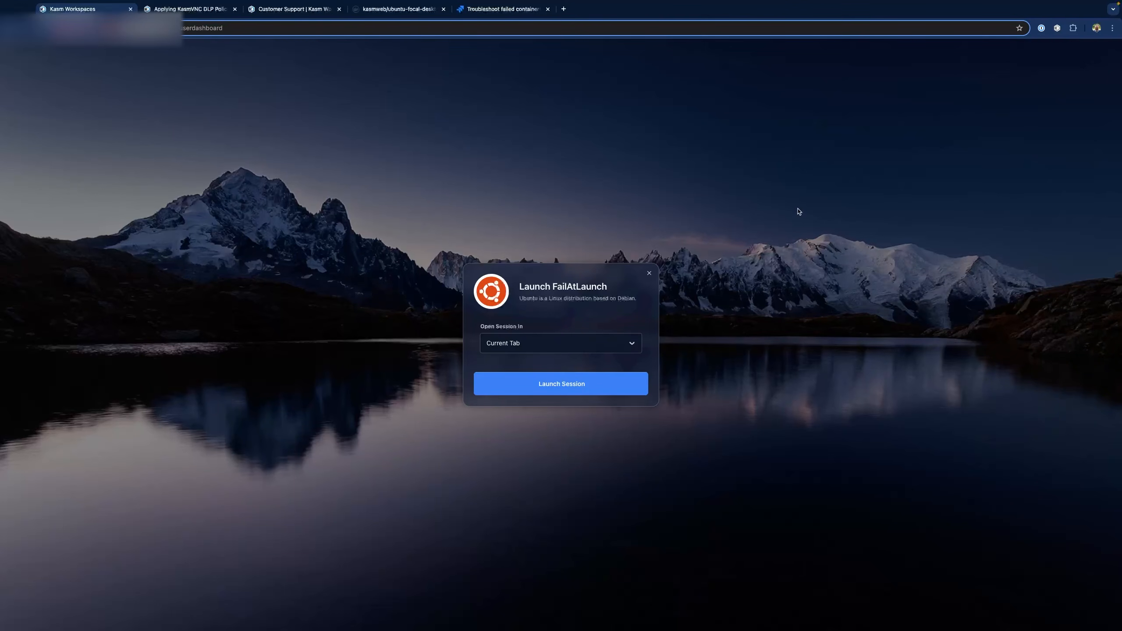
{"action": "key", "text": "ctrl+Right"}
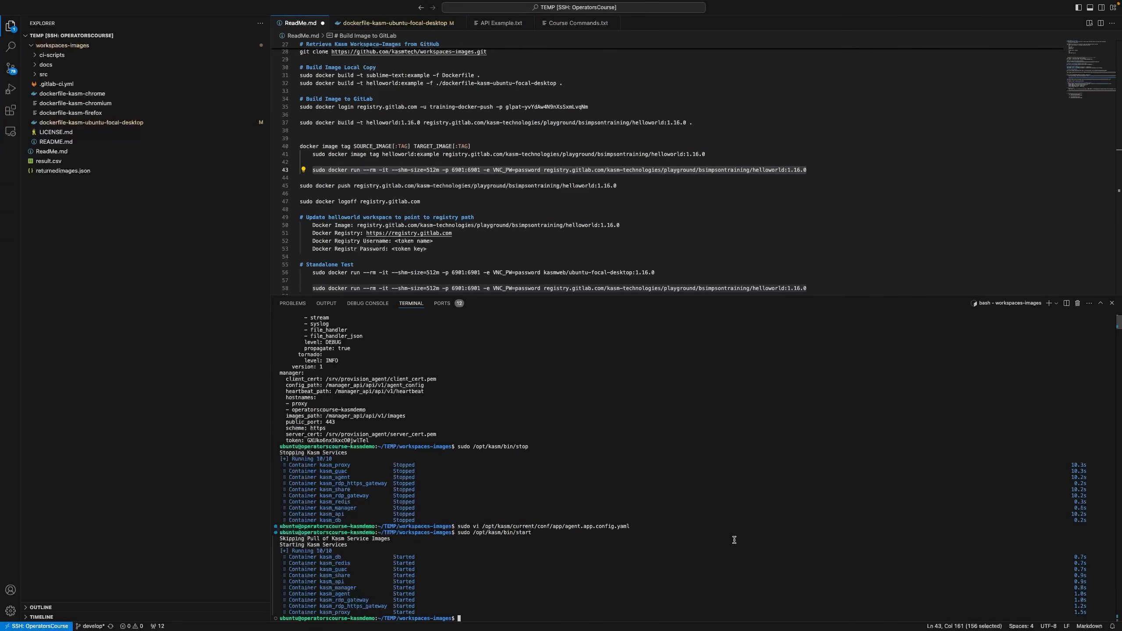
List all containers with sudo docker ps -a and copy the restarting container's ID
{"action": "type", "text": "sudo docker ps -a"}
{"action": "key", "text": "Return"}
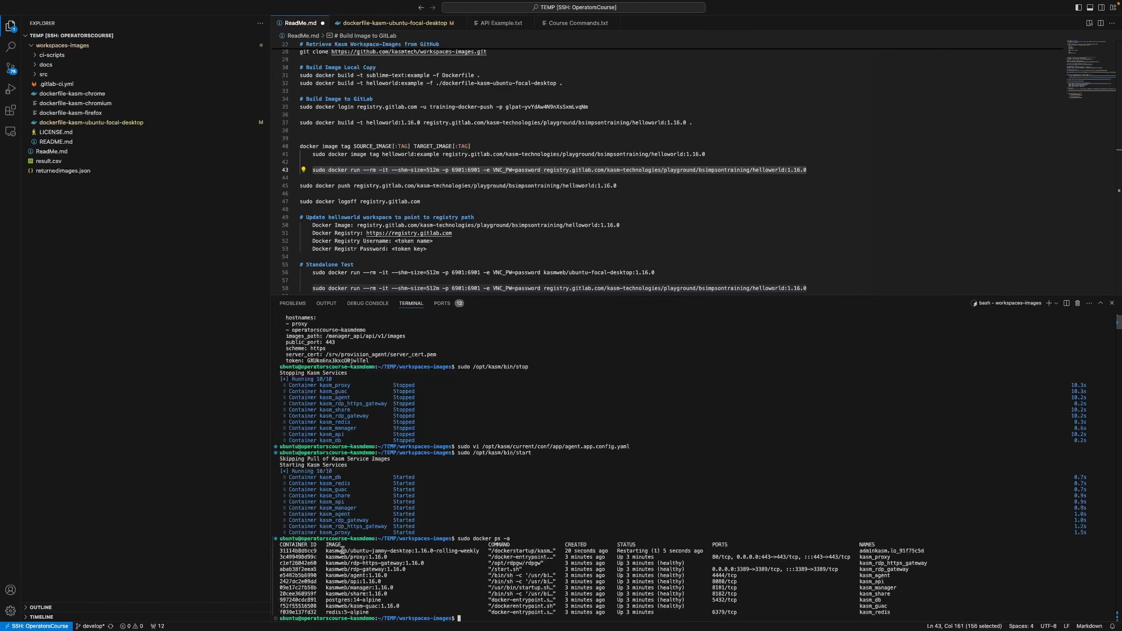
{"action": "double_click", "coordinate": [297, 551]}
{"action": "right_click", "coordinate": [294, 552]}
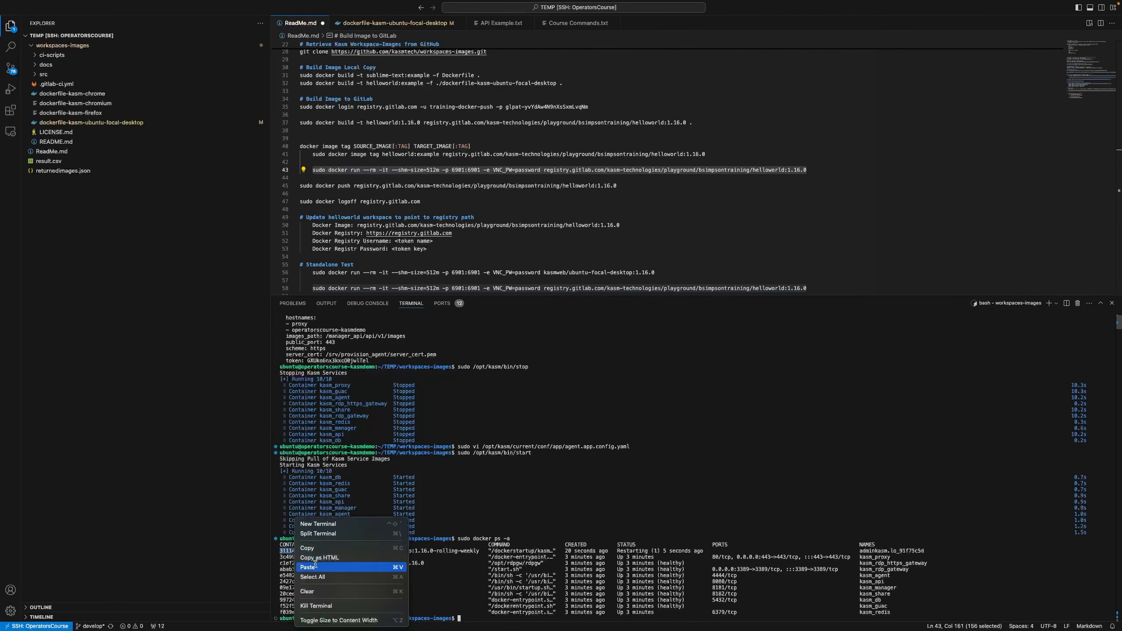
{"action": "left_click", "coordinate": [326, 549]}
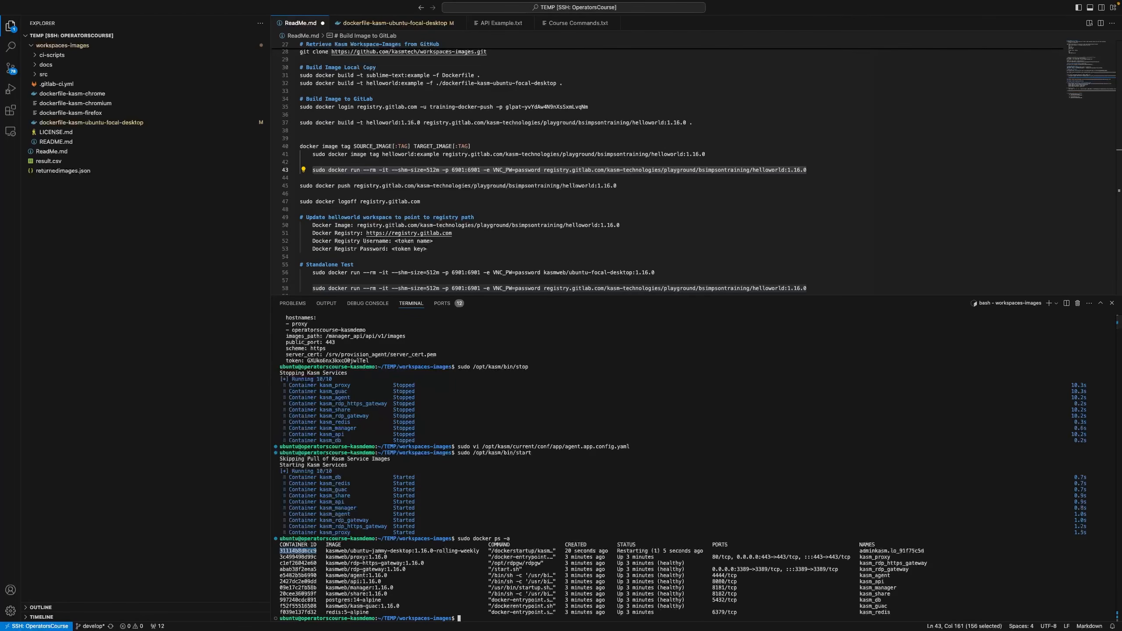
{"action": "left_click", "coordinate": [682, 505]}
Follow that container's logs with sudo docker logs -f and highlight the repeated .bashrc lines
{"action": "type", "text": "sudo docker logs -f"}
{"action": "key", "text": "ctrl+v"}
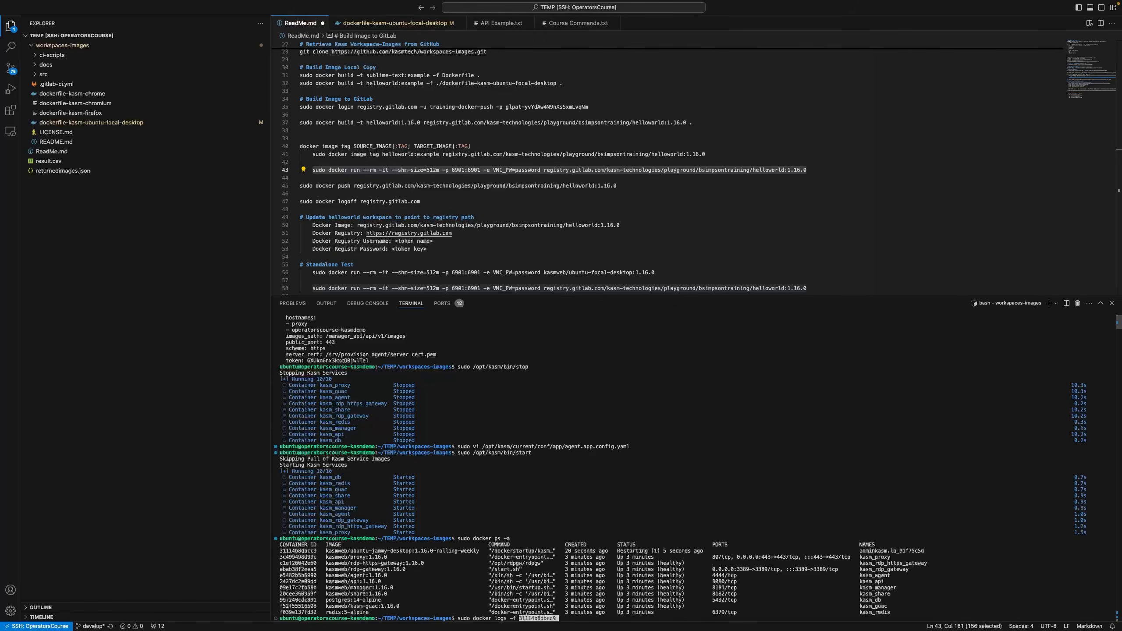
{"action": "key", "text": "Return"}
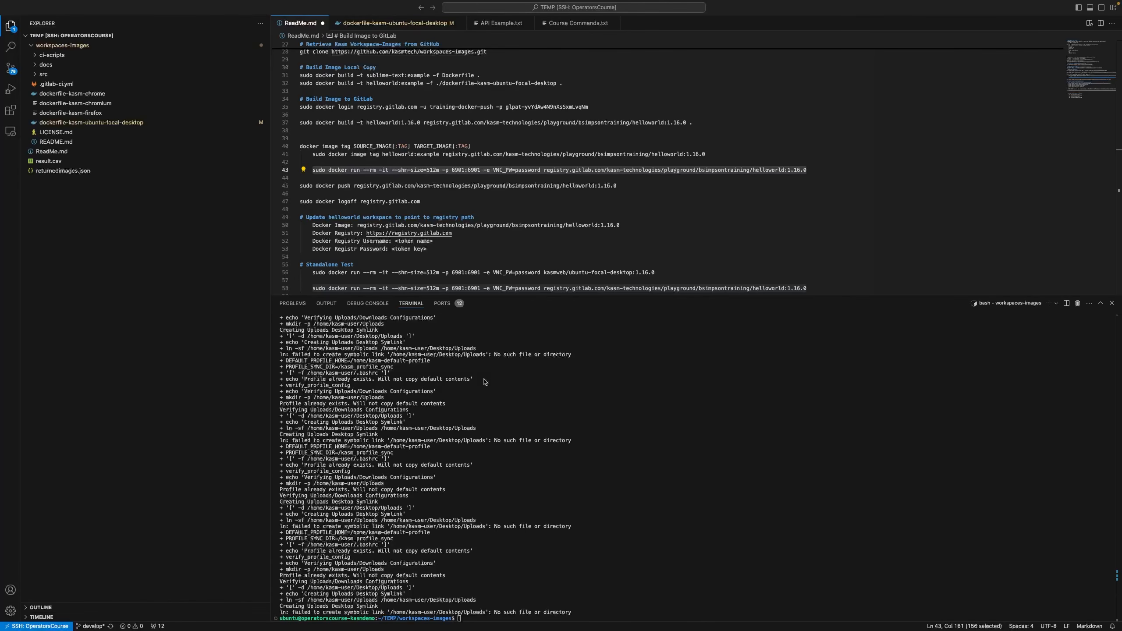
{"action": "left_click_drag", "start_coordinate": [483, 379], "coordinate": [280, 373]}
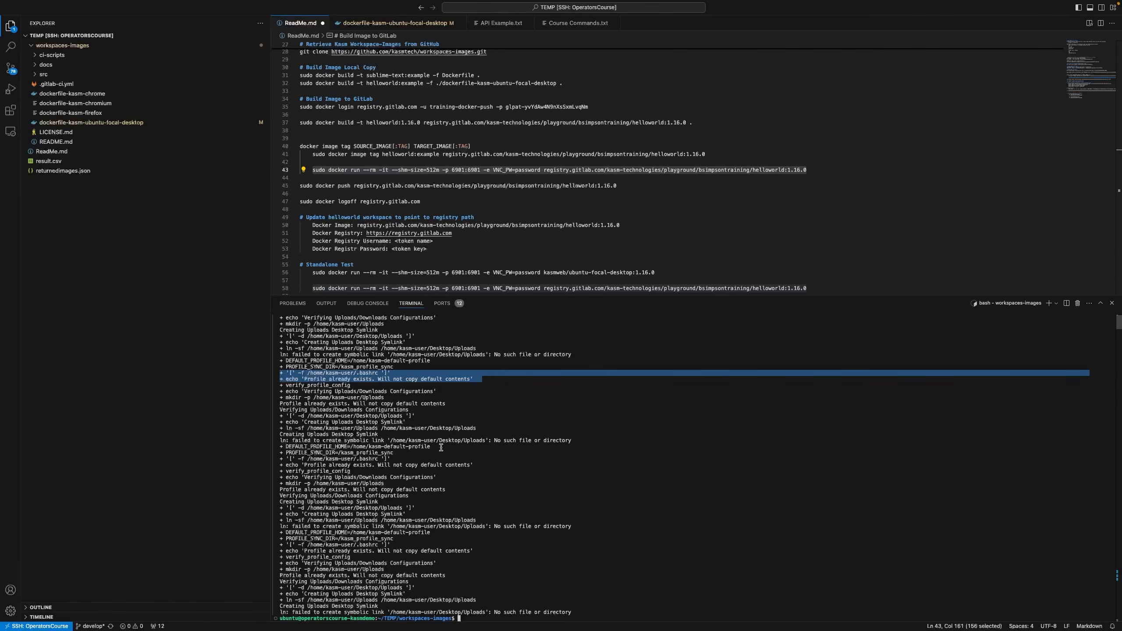
{"action": "left_click_drag", "start_coordinate": [490, 465], "coordinate": [283, 461]}
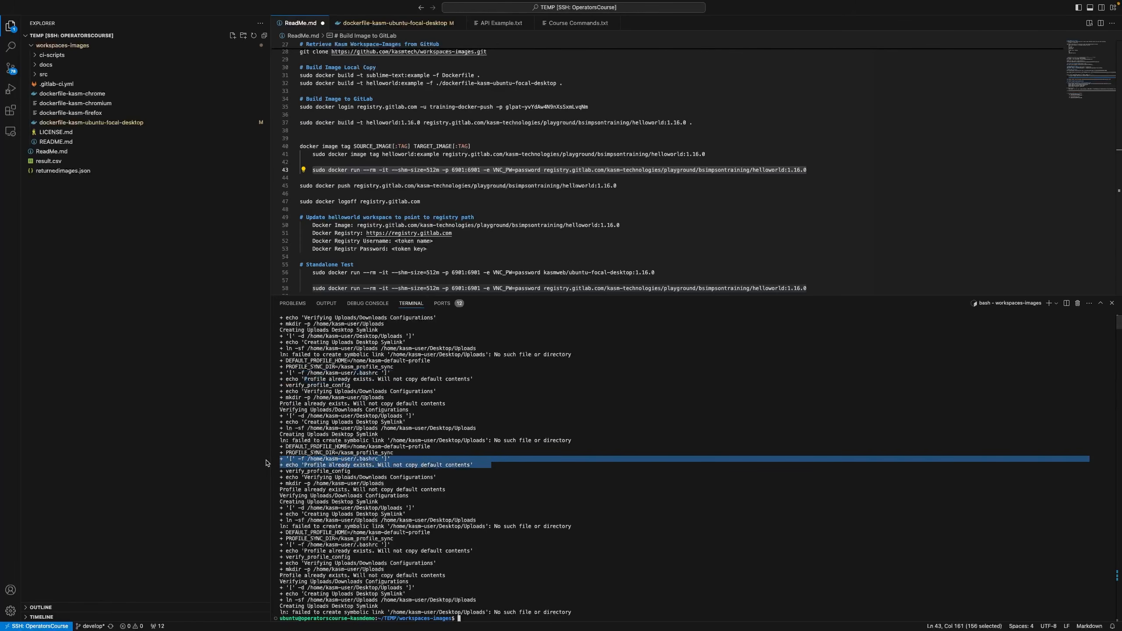